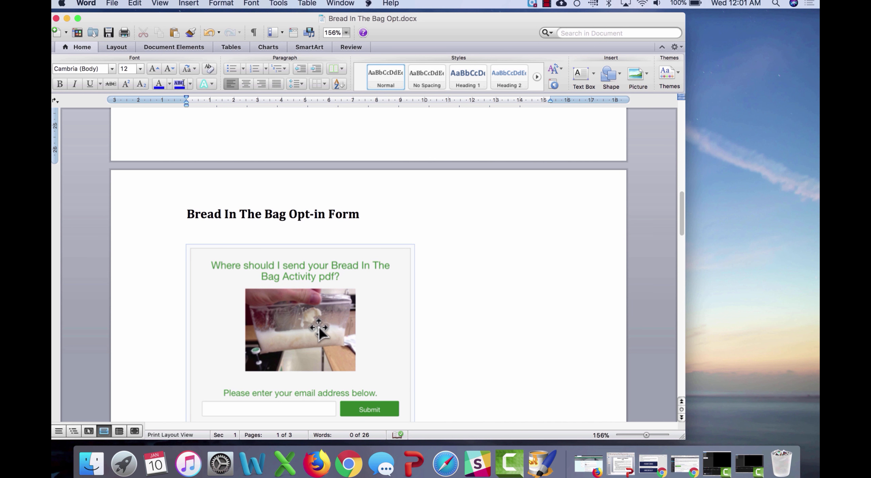
Step: Scroll up from the opt-in form to the email sequence flowchart at the top of page 1
scroll(446, 298, up, 10)
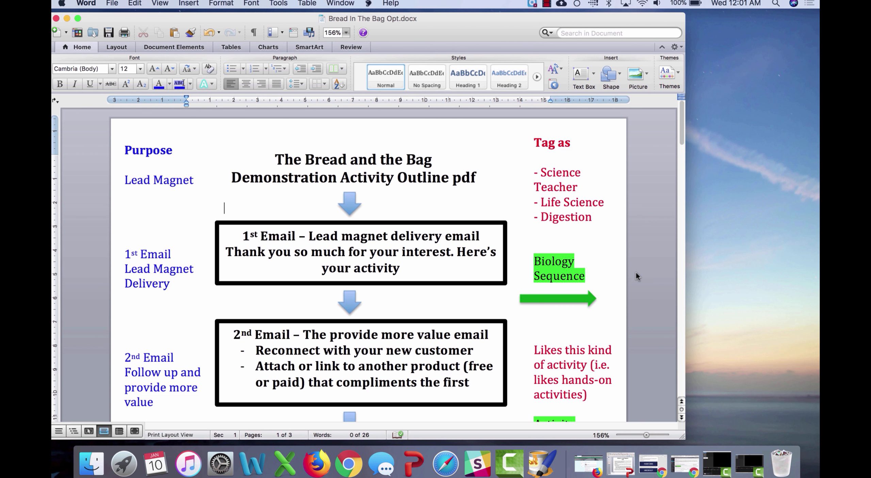
Step: Scroll down past the 1st–3rd Email boxes to the '1st Email – Lead magnet delivery' screenshot on page 2
scroll(635, 274, down, 5)
scroll(635, 273, up, 5)
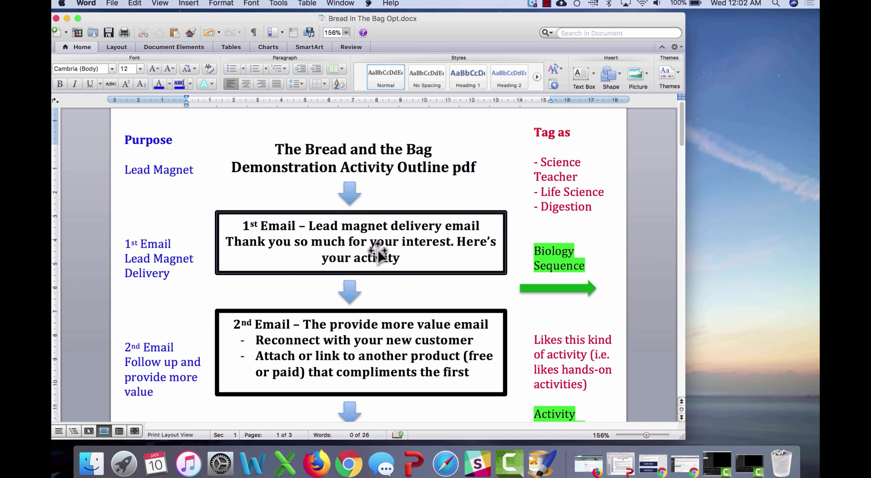
scroll(378, 250, down, 3)
scroll(378, 249, up, 1)
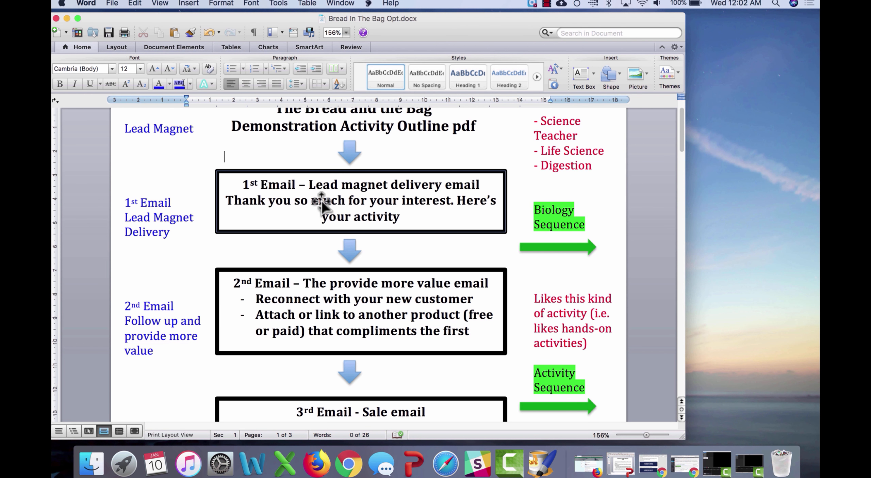
scroll(374, 232, down, 15)
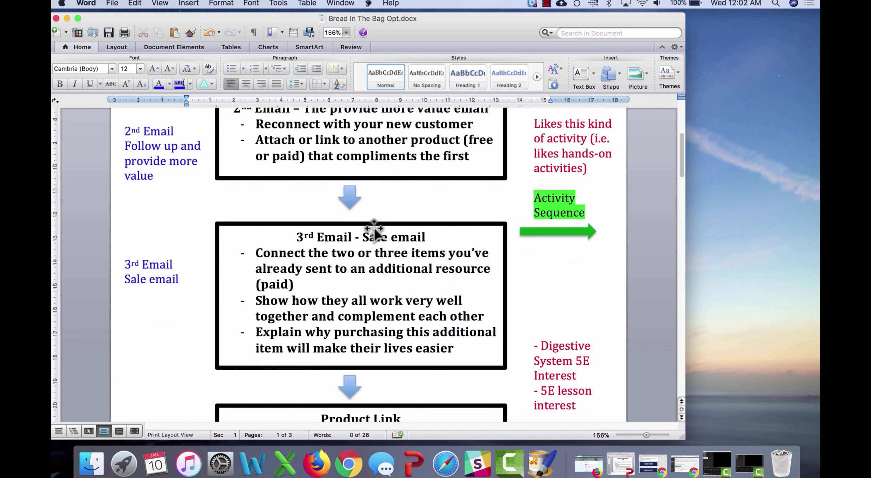
scroll(374, 232, down, 10)
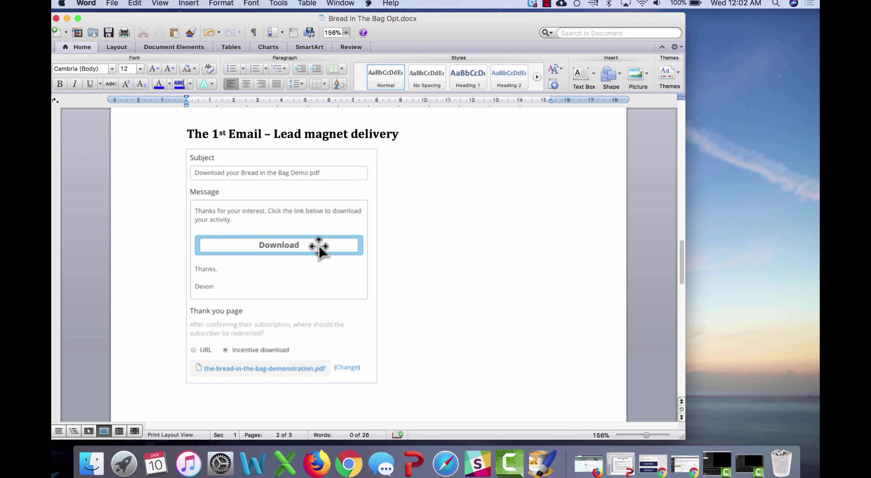
Step: Deselect the email screenshot and scroll back up to the 2nd Email value and 3rd Email sale boxes
click(395, 213)
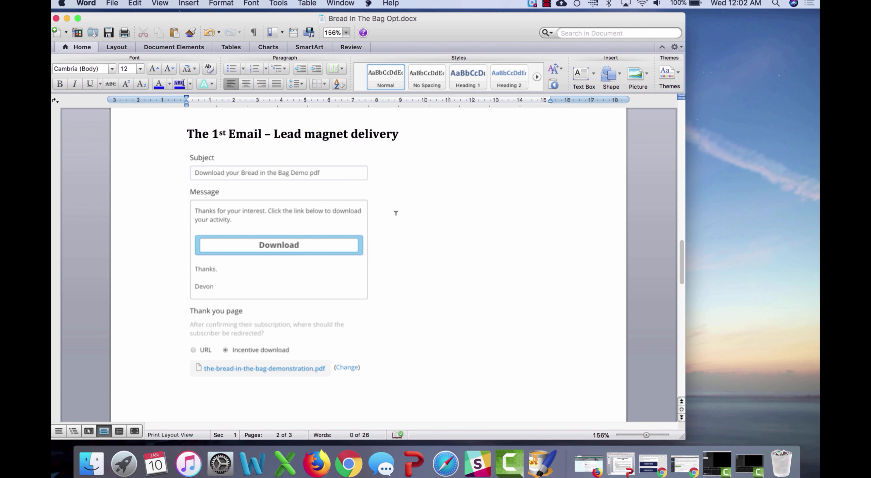
scroll(395, 213, up, 15)
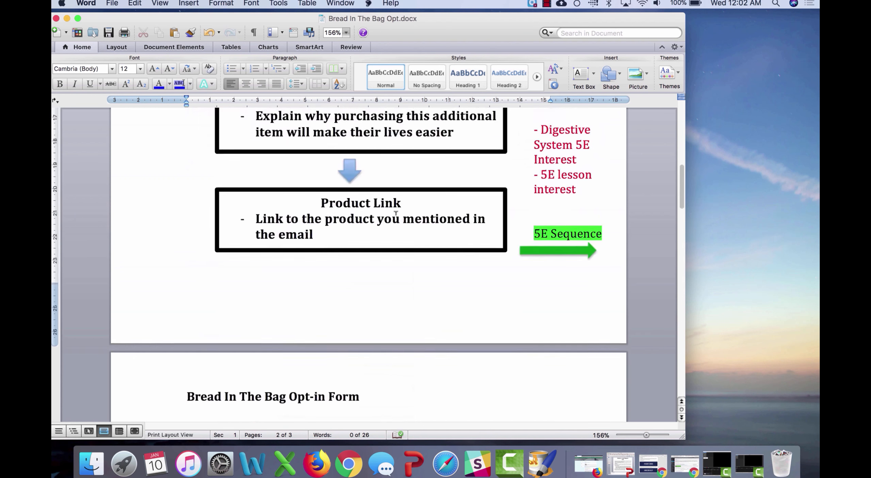
scroll(396, 213, up, 2)
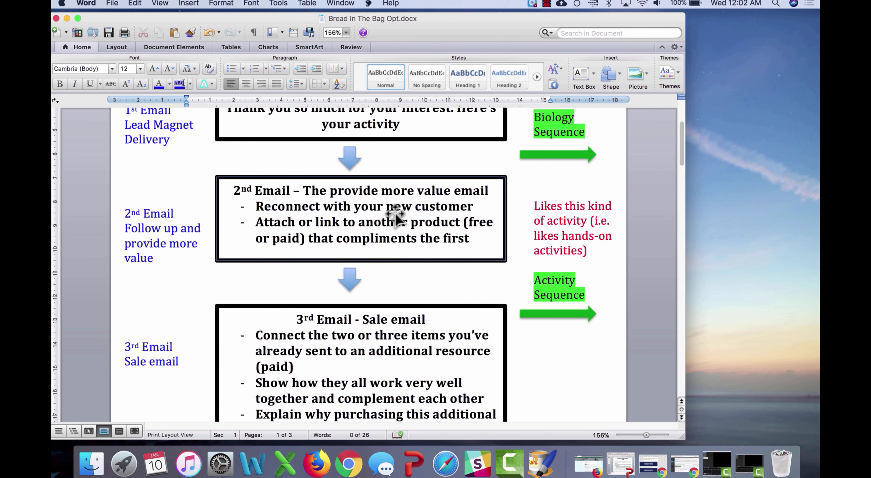
scroll(395, 213, down, 3)
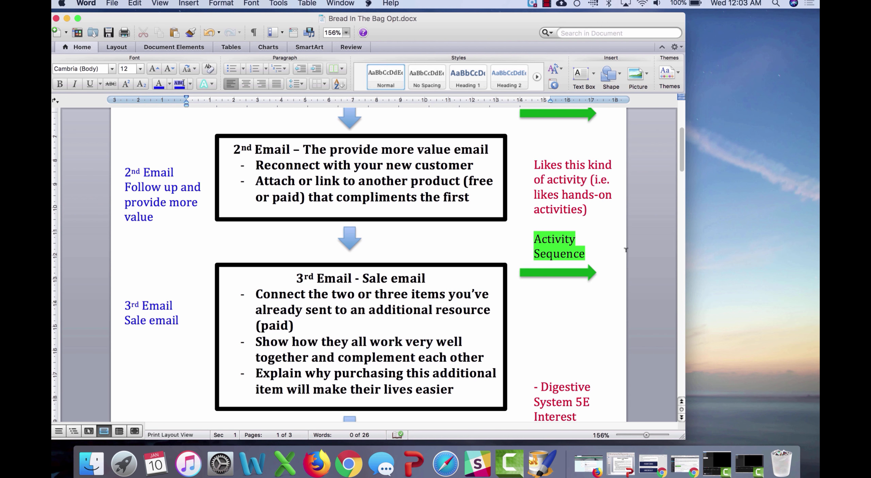
Step: Scroll down to the 2nd and 3rd Email screenshots on page 3
scroll(521, 297, down, 15)
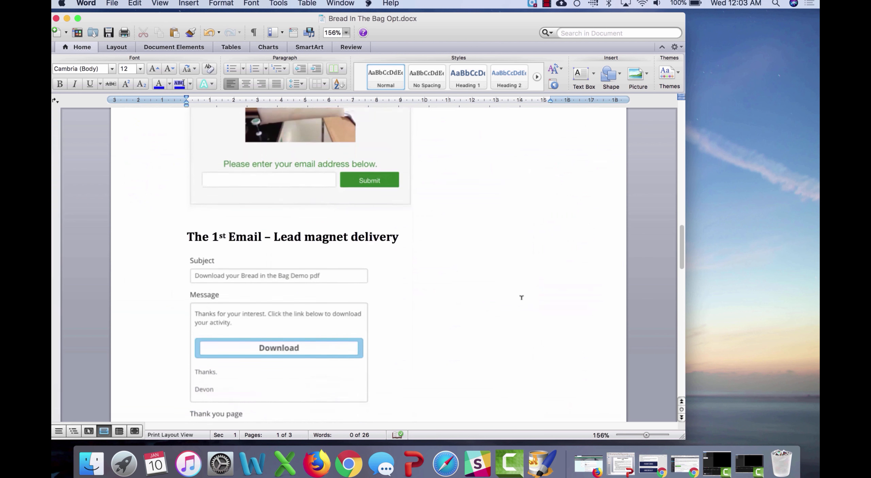
scroll(521, 297, down, 10)
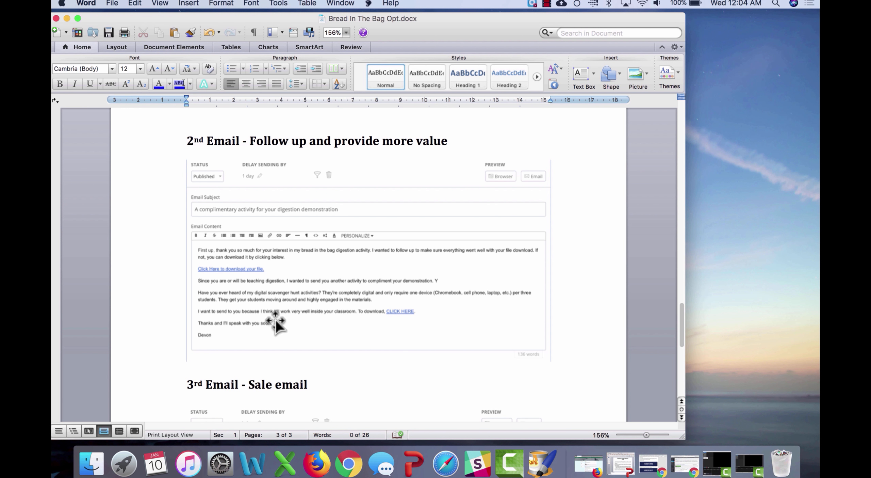
scroll(413, 315, down, 5)
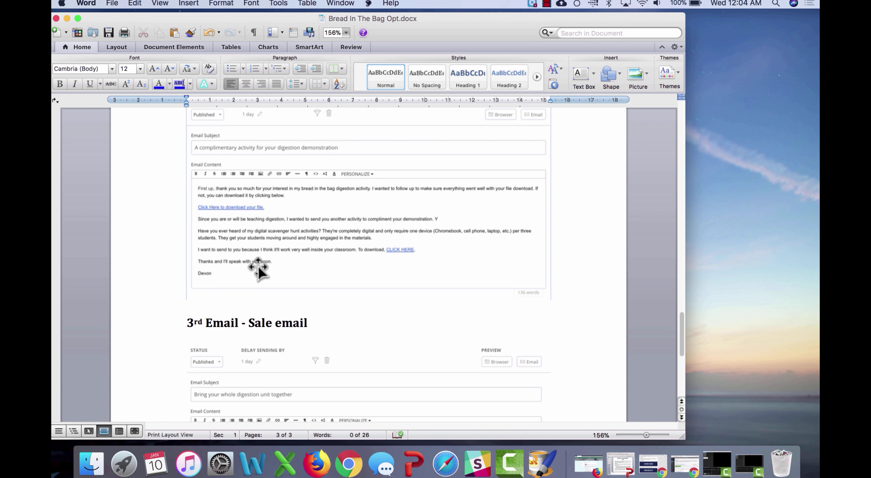
Step: Scroll back up to the Product Link box beside the 5E Sequence note on page 1
scroll(257, 264, up, 10)
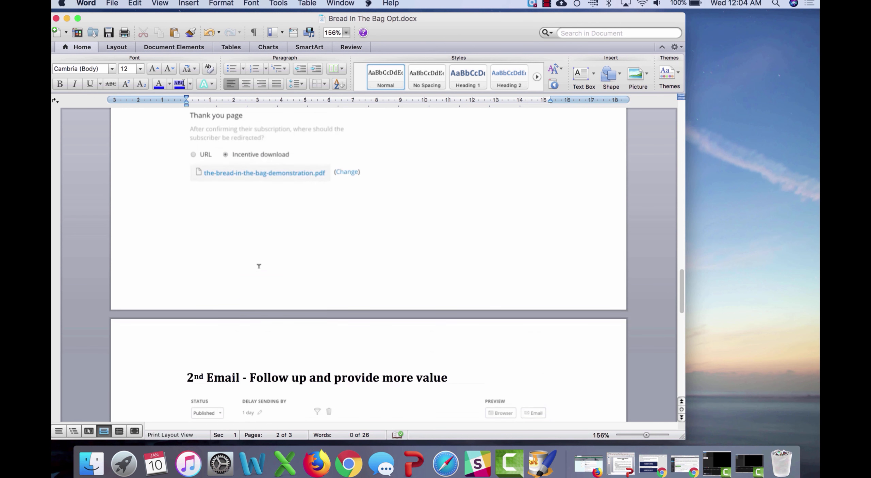
scroll(259, 265, up, 10)
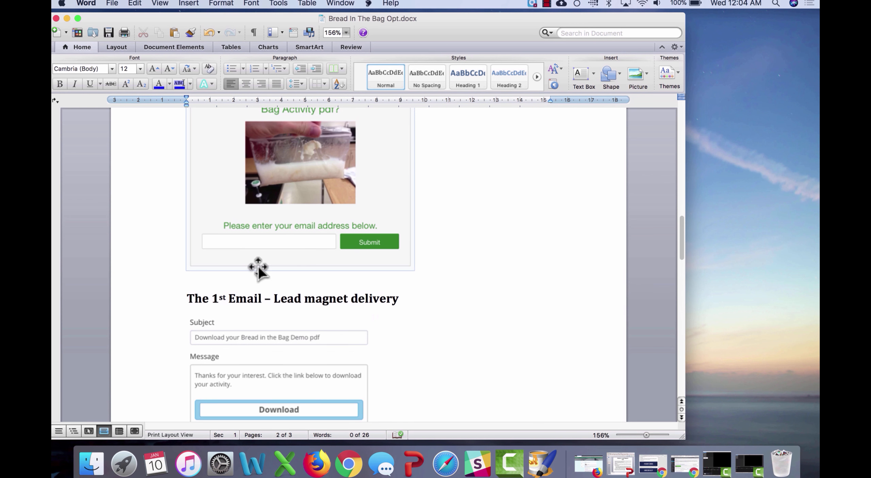
scroll(259, 267, up, 10)
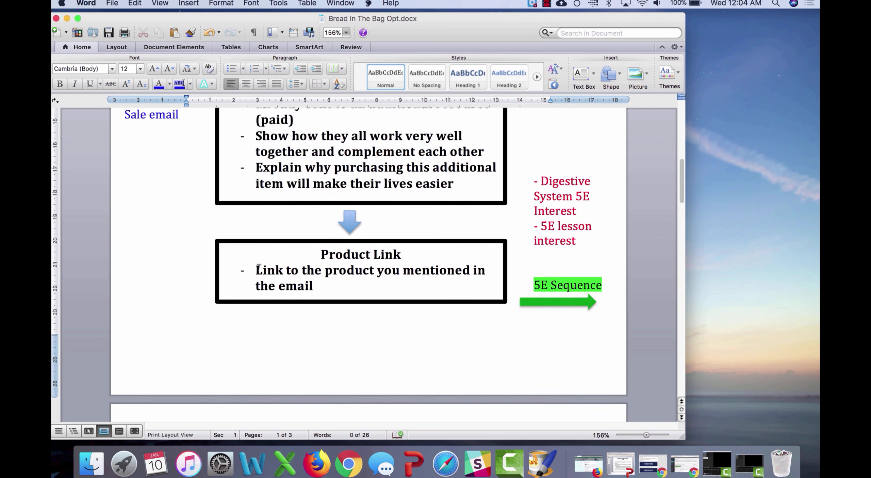
Step: Scroll down from the Product Link box to the Bread In The Bag Opt-in Form screenshot on page 2
scroll(259, 266, up, 3)
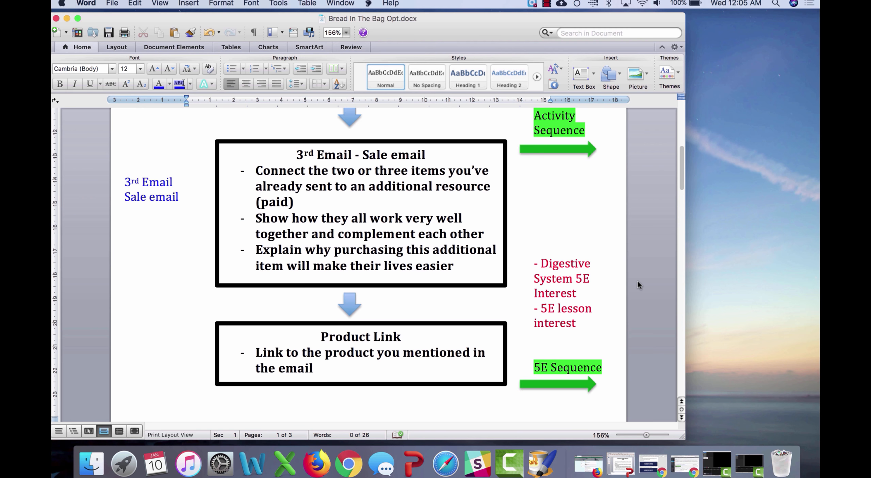
scroll(579, 341, down, 2)
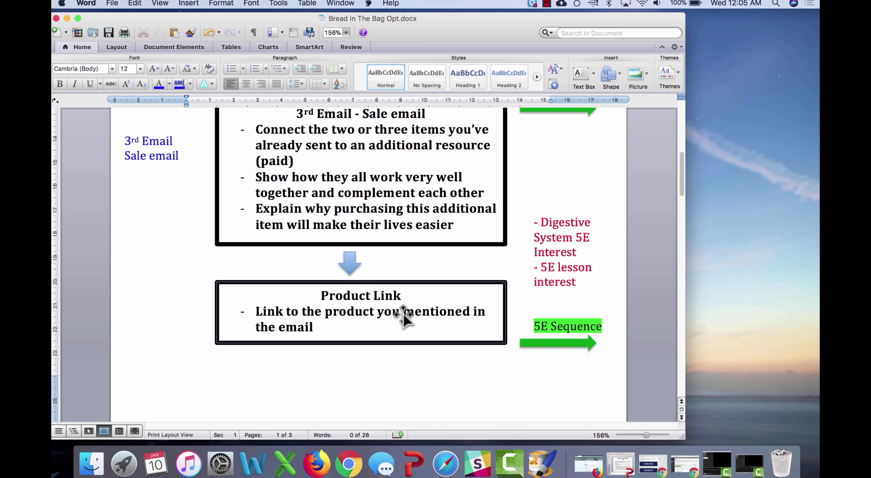
scroll(402, 313, down, 20)
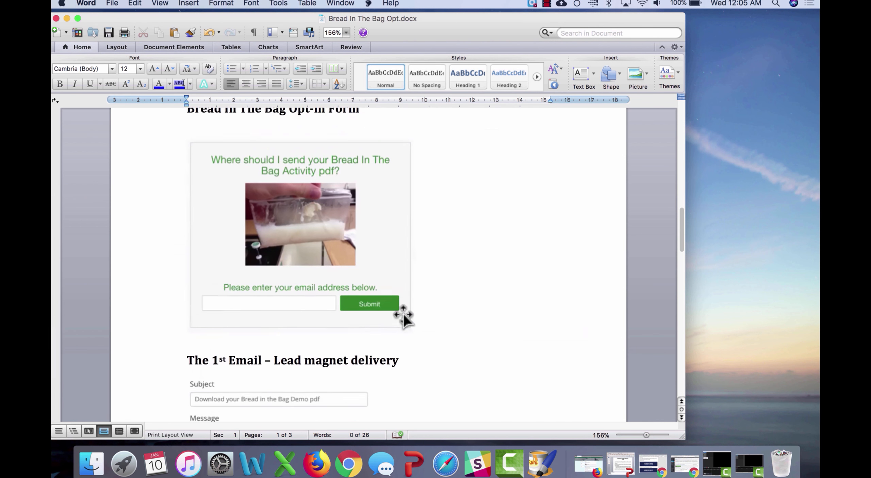
scroll(402, 313, down, 15)
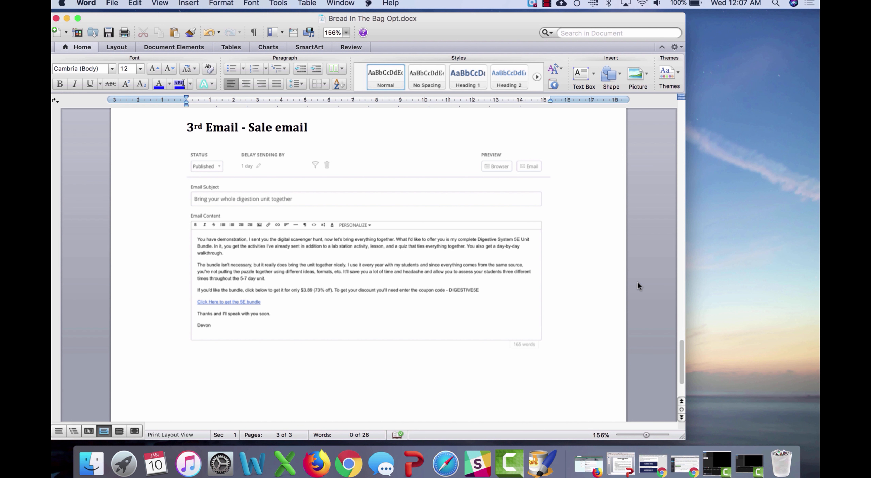
scroll(637, 282, up, 20)
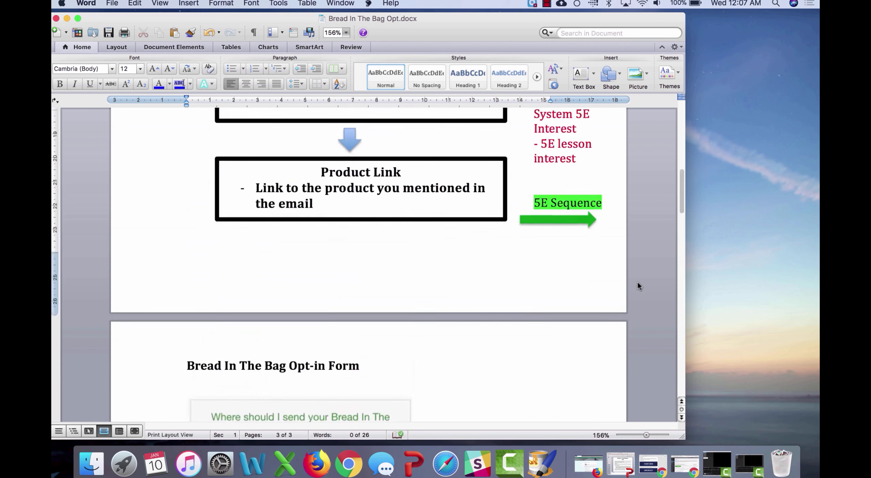
scroll(637, 281, down, 6)
scroll(638, 282, up, 3)
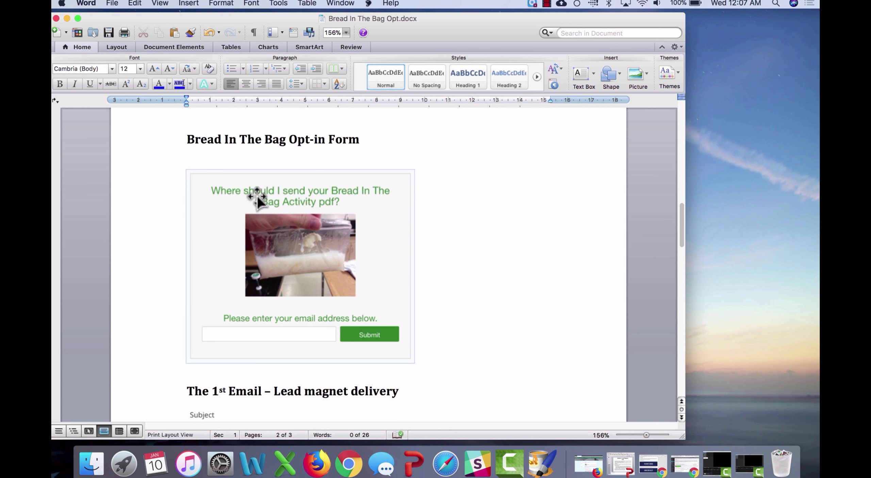
scroll(477, 278, down, 20)
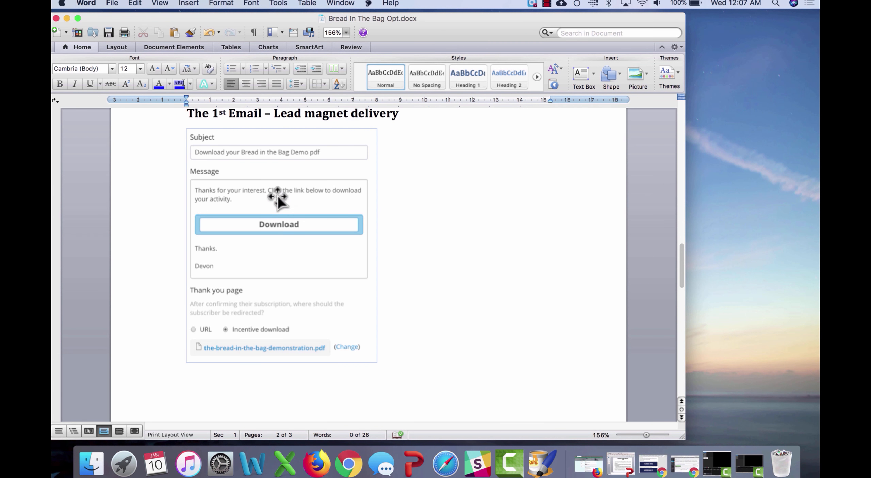
scroll(315, 219, down, 20)
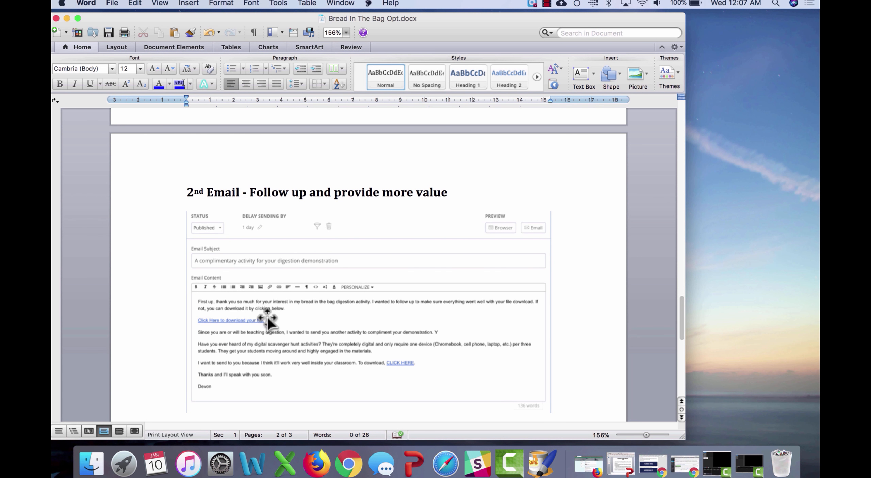
scroll(268, 319, down, 3)
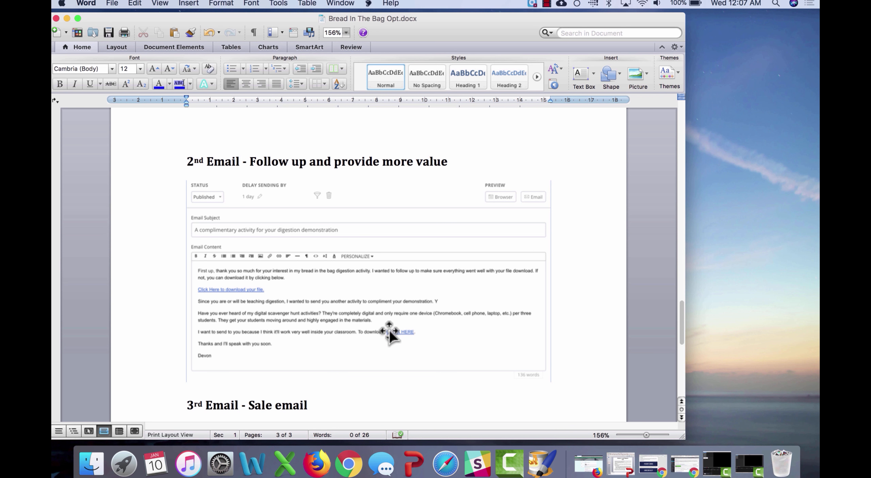
scroll(388, 328, down, 20)
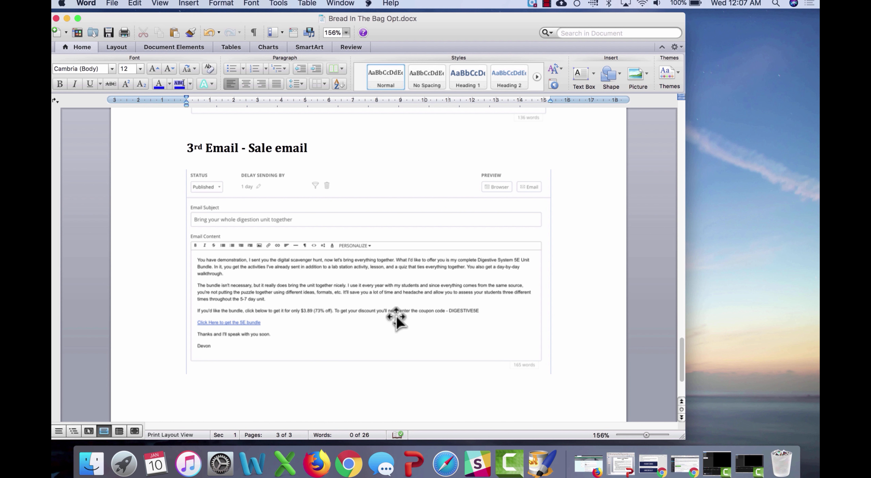
scroll(454, 289, up, 20)
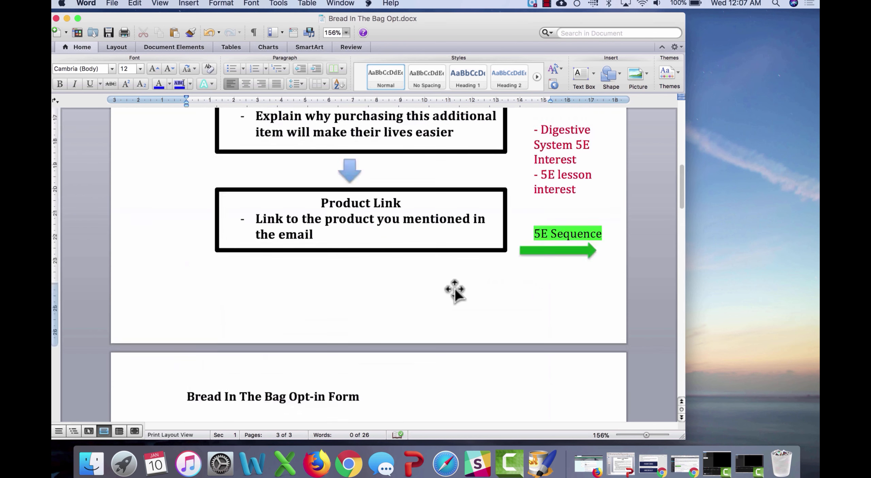
scroll(454, 288, up, 10)
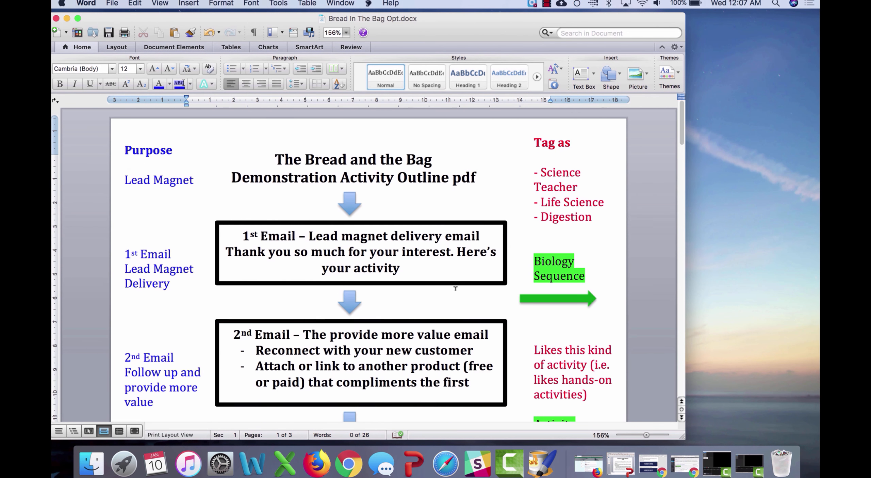
scroll(601, 298, down, 5)
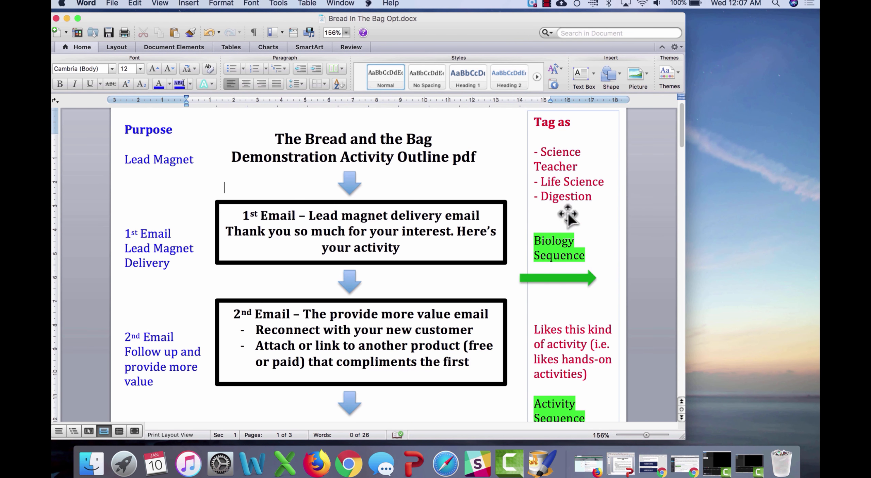
scroll(567, 213, down, 20)
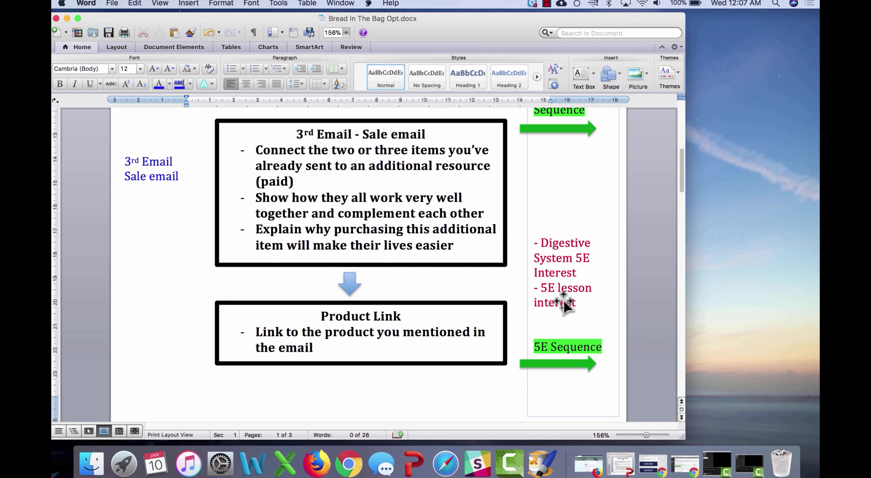
scroll(609, 313, up, 10)
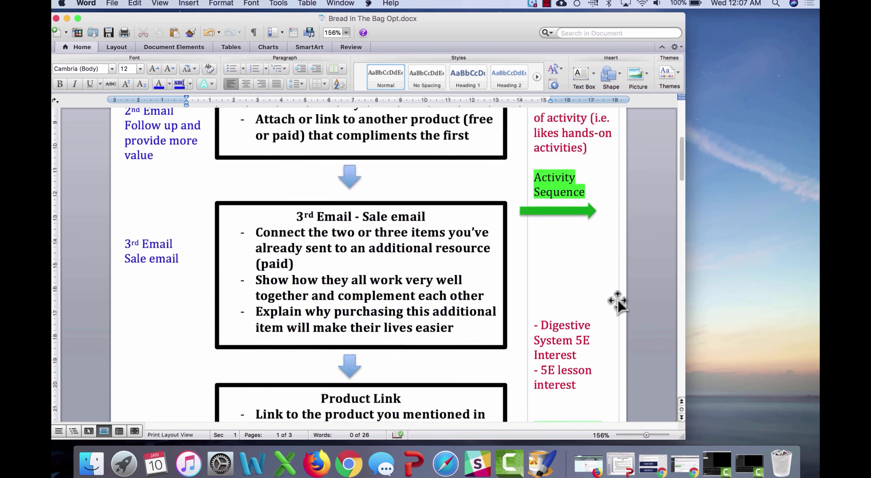
click(585, 297)
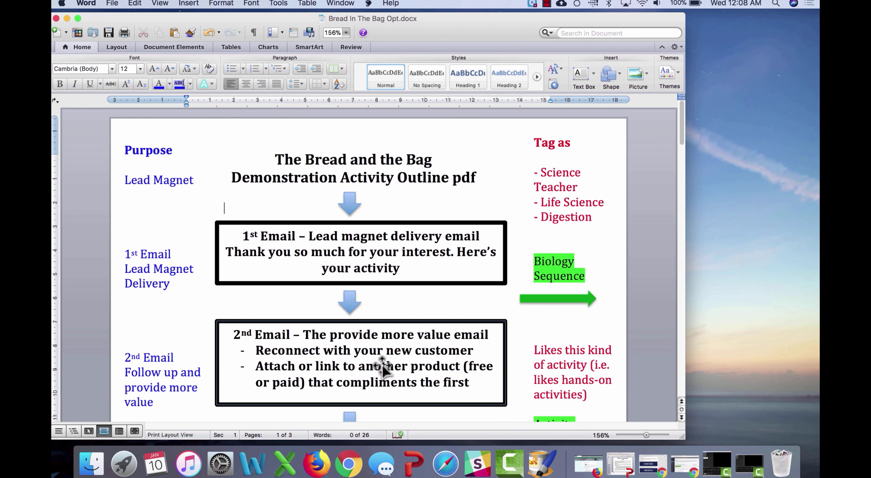
scroll(381, 365, down, 10)
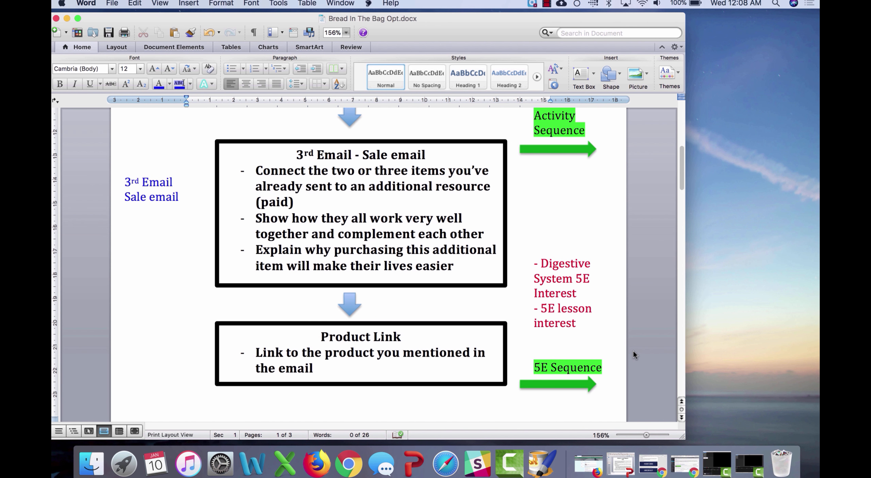
Step: Leave the Word outline to bring up the ConvertKit Forms dashboard in Chrome
click(547, 3)
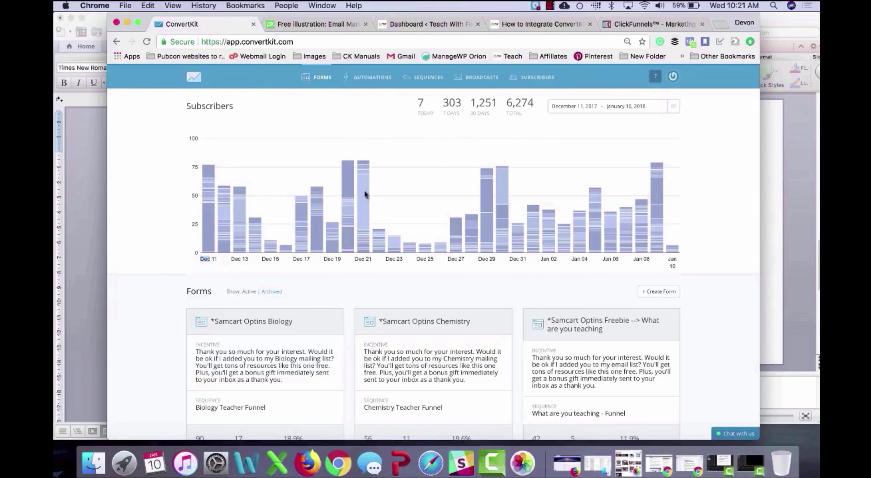
Step: Browse the form cards, then set the subscriber chart to Last 30 days (Dec 12 2017 – Jan 10 2018)
mouse_move(358, 197)
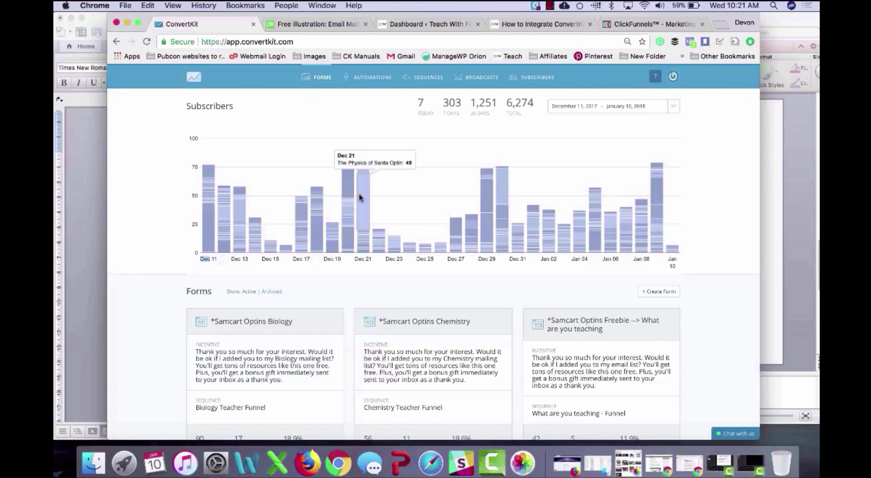
scroll(338, 291, down, 5)
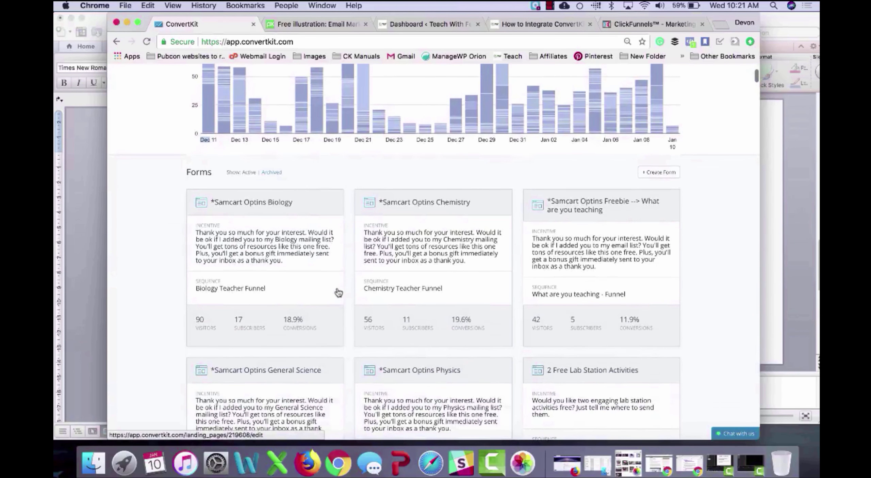
scroll(338, 291, down, 15)
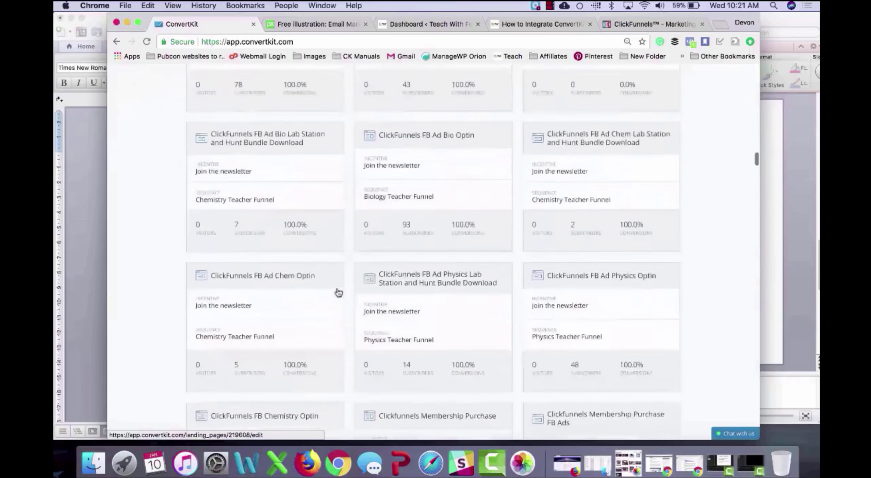
scroll(338, 292, down, 20)
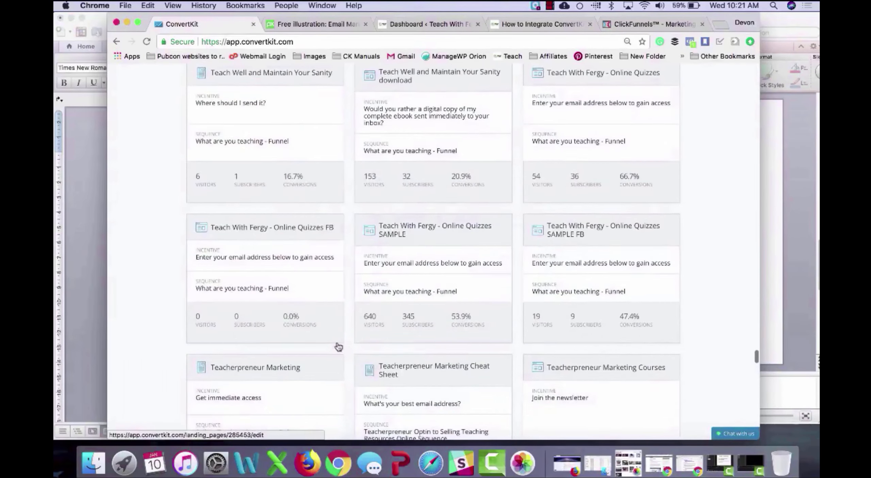
scroll(338, 346, up, 20)
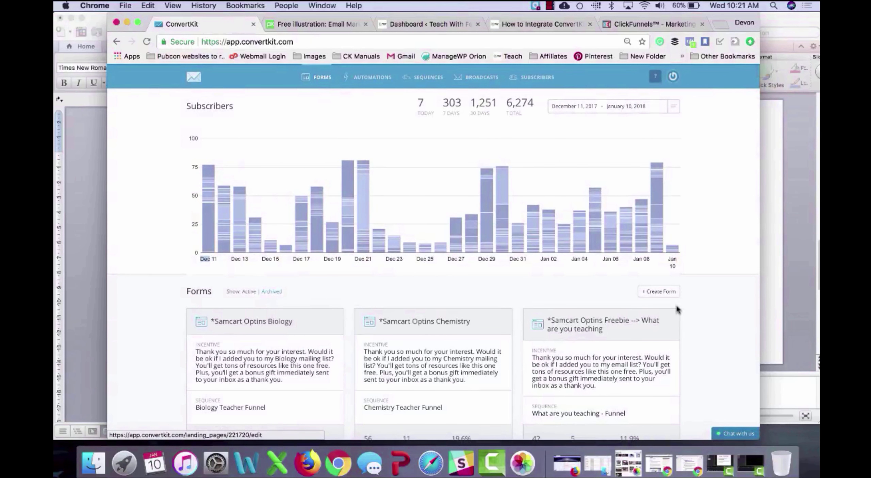
click(675, 114)
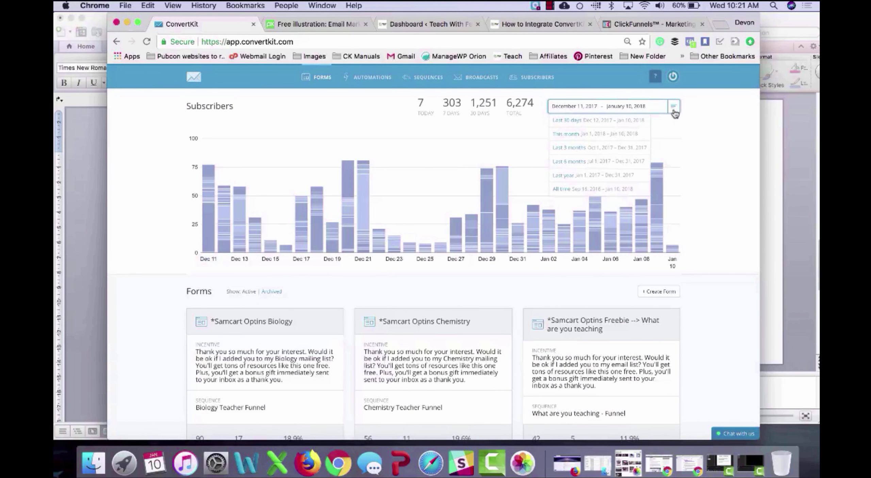
click(595, 125)
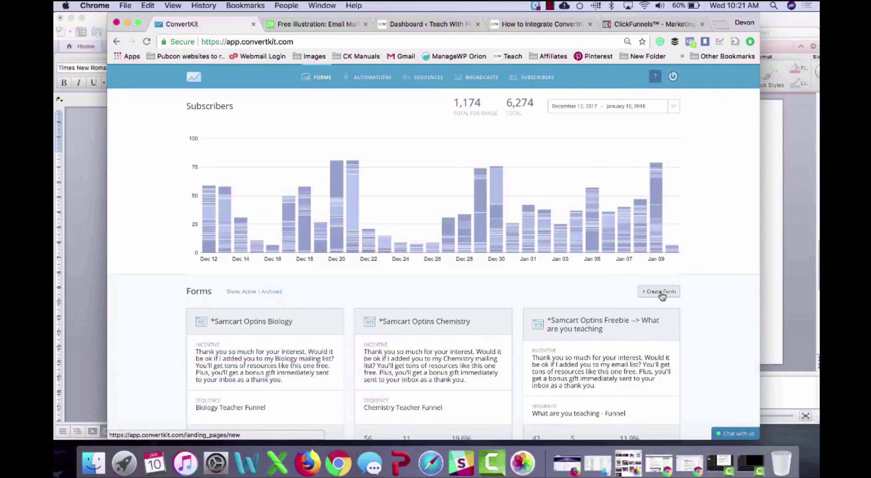
Step: Create a new landing page from the third template, opening Form 254 in the editor
click(660, 292)
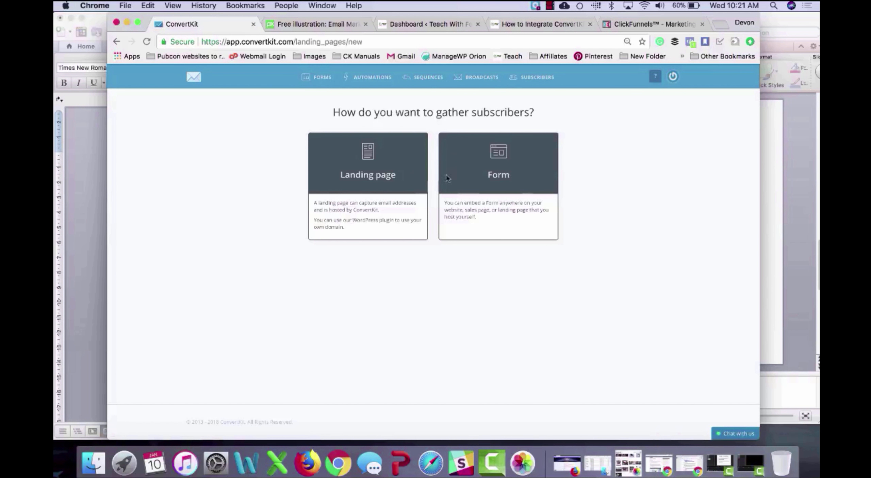
click(403, 181)
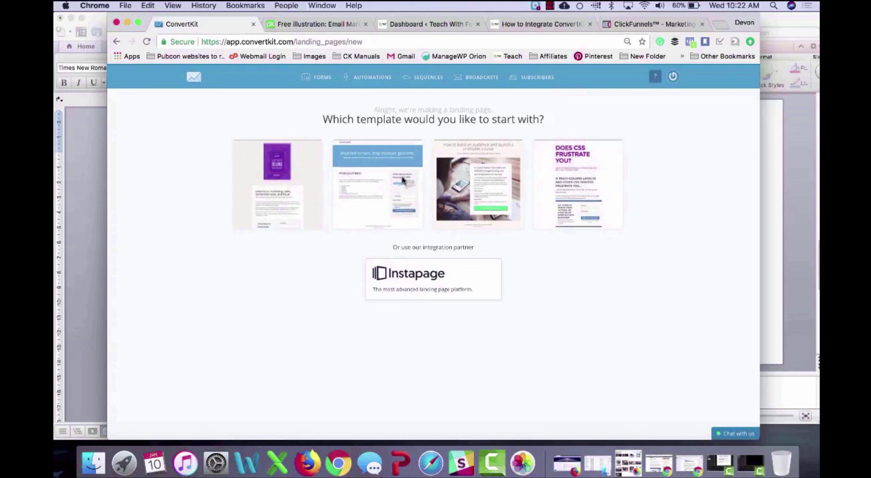
click(471, 173)
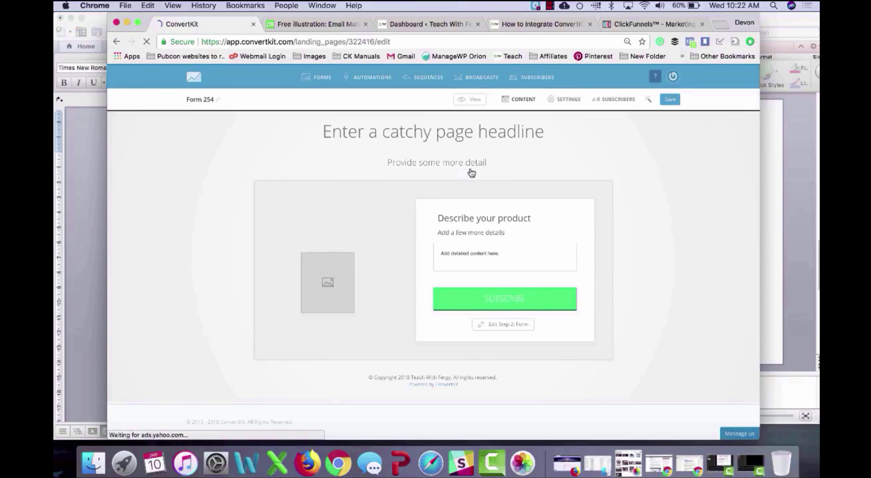
Step: Insert Email background image.jpg from the Desktop into the landing page, save, and preview it
click(328, 283)
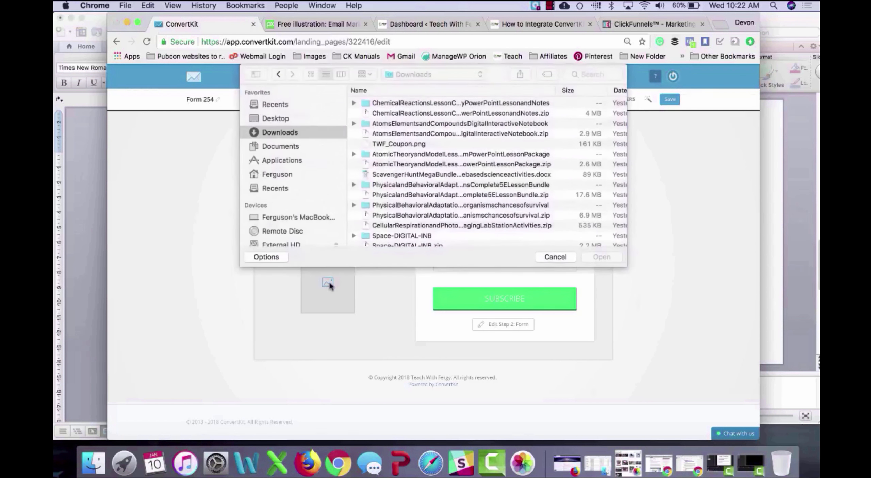
click(276, 119)
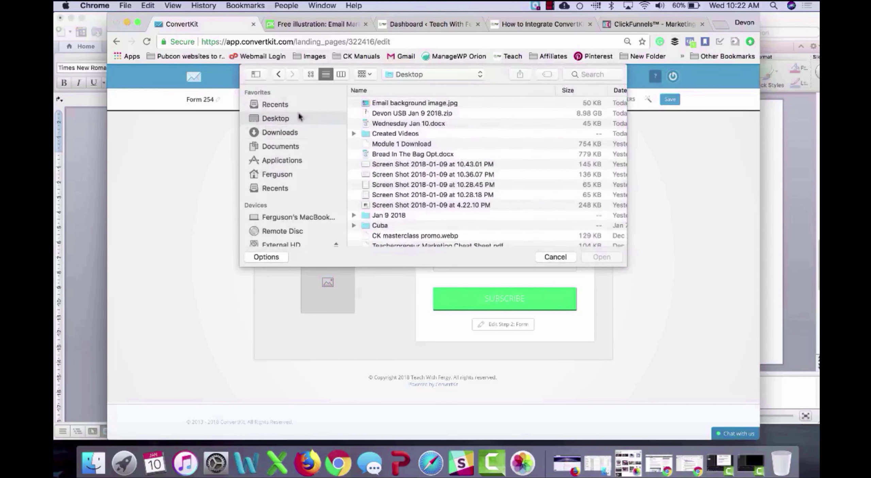
double_click(376, 103)
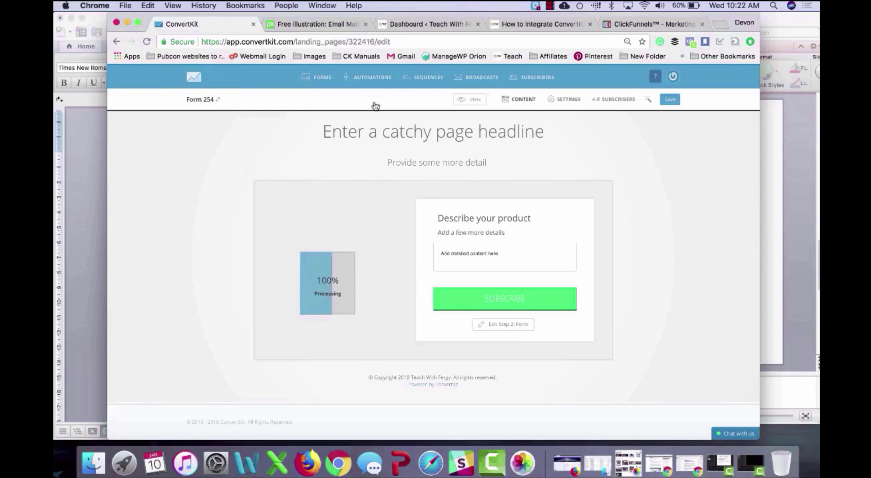
click(668, 99)
click(471, 99)
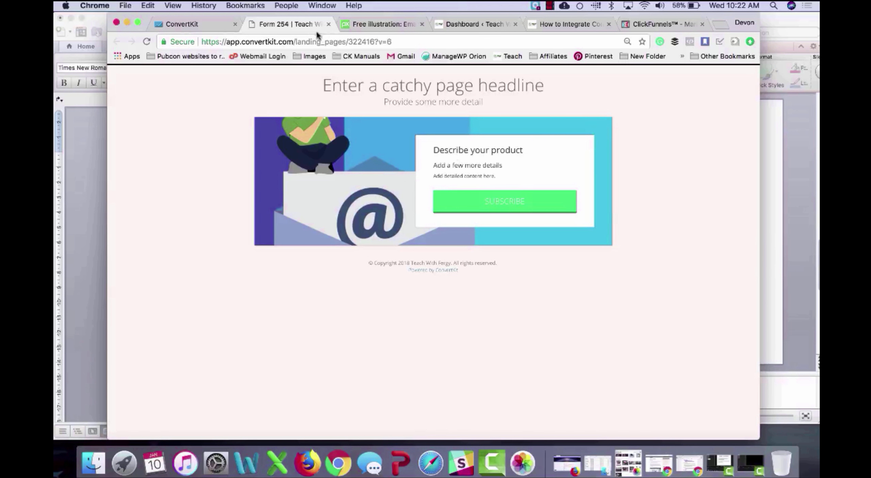
click(328, 24)
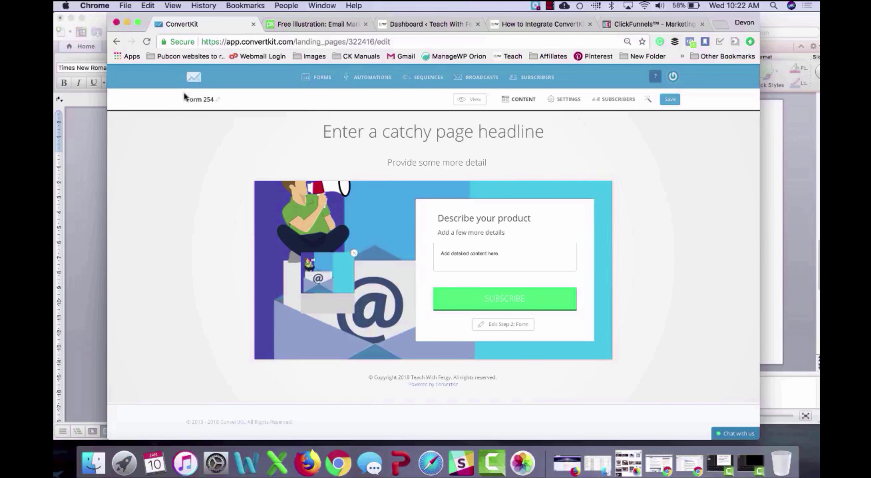
Step: Rename Form 254 to the Test Landing Page title and save it
click(195, 98)
text(******Test Landing Page******)
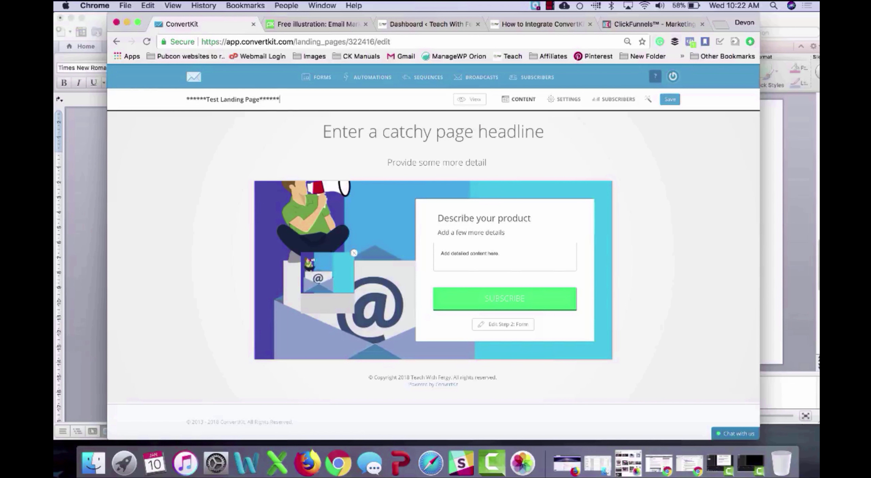
click(669, 99)
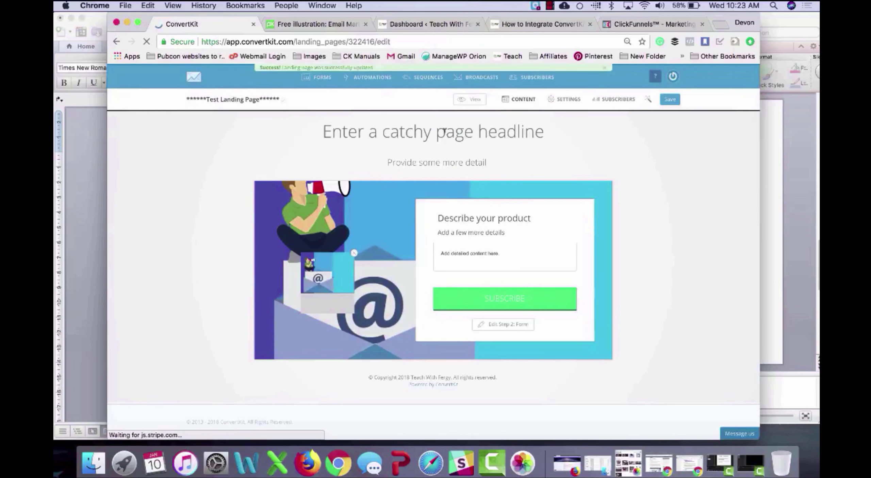
Step: Replace the placeholder headline with 'Test Landing Page'
triple_click(444, 131)
text(Test)
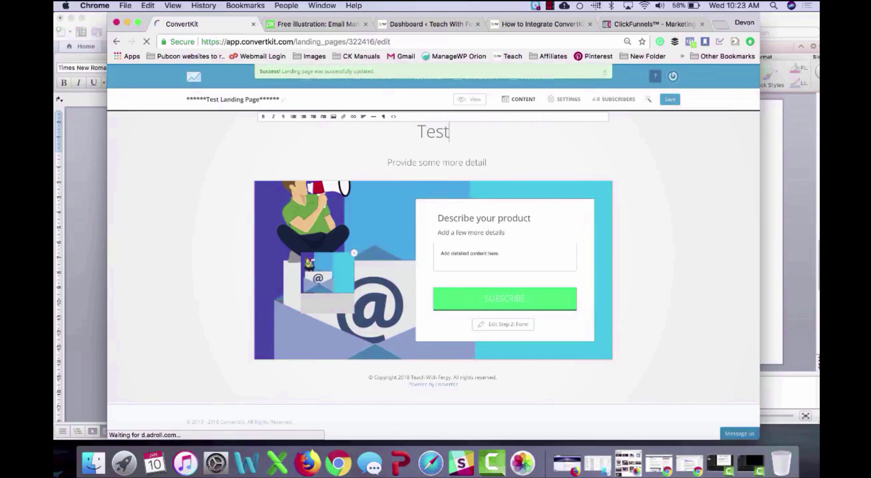
text( Landing Page)
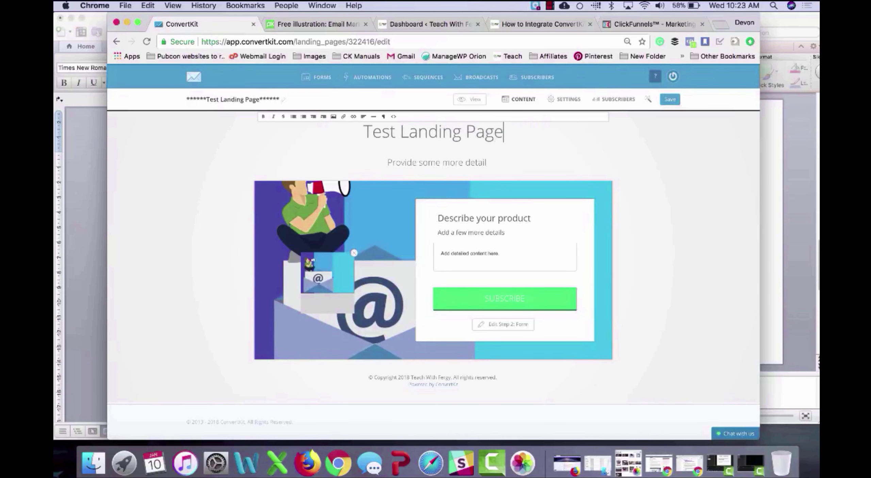
click(667, 145)
click(649, 102)
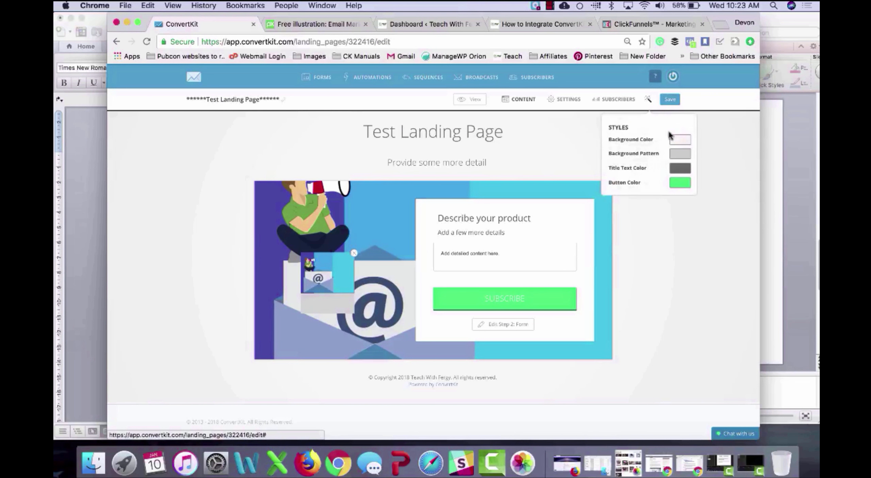
Step: Set the landing page Background Color to near-white fcfcfc
click(673, 142)
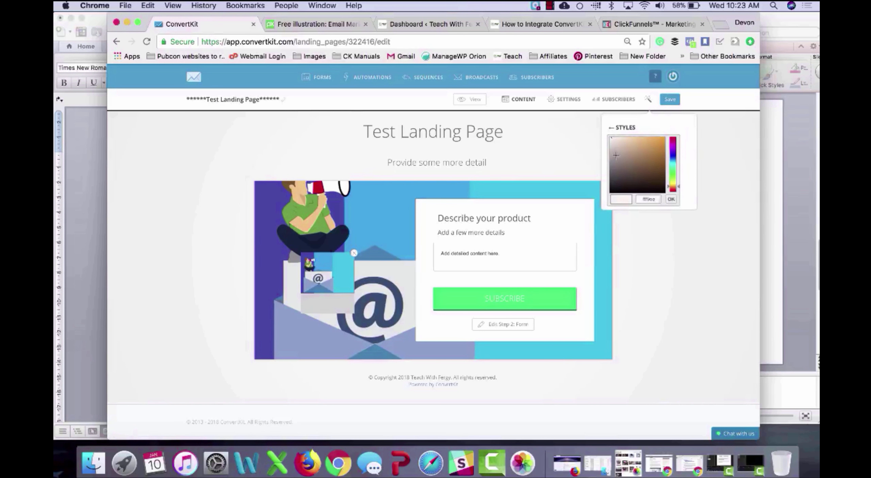
click(610, 140)
click(610, 137)
click(671, 199)
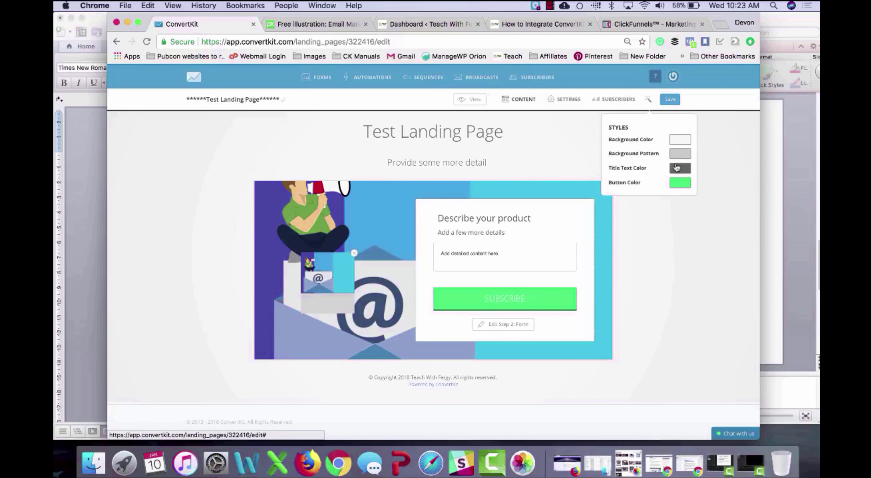
Step: Make the Title Text Color near-black 0d0d0d and save the page
click(676, 168)
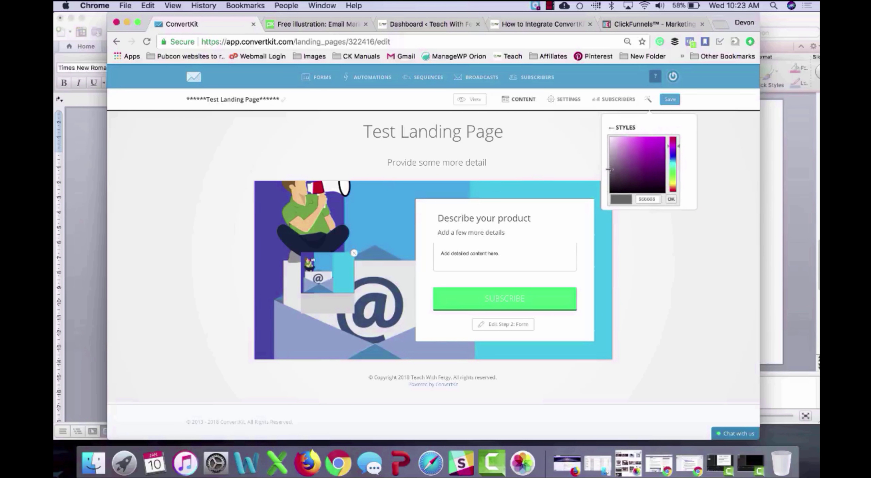
drag(609, 169, 609, 190)
click(669, 202)
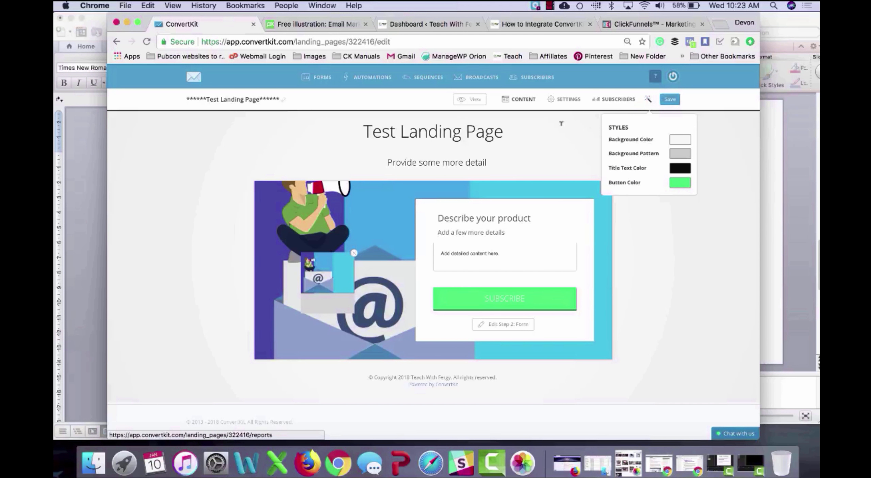
click(666, 103)
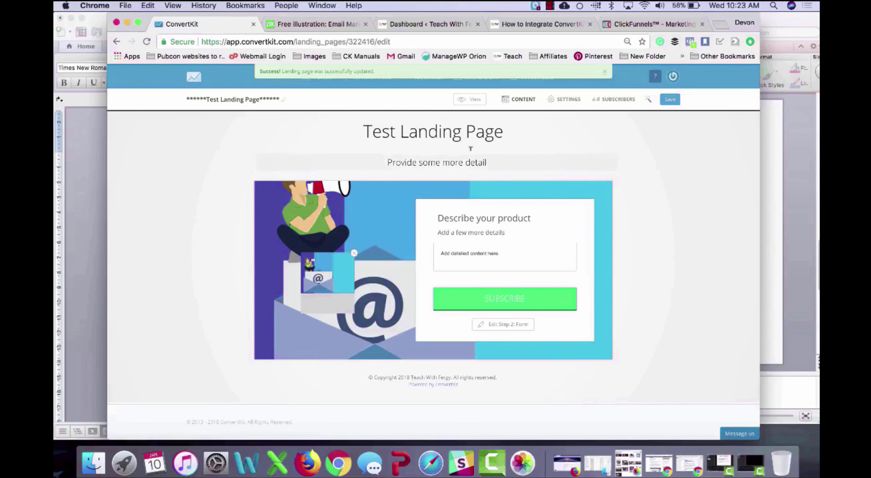
Step: Delete the subtitle and change the heading to 'This is a test product'
triple_click(462, 161)
key(BackSpace)
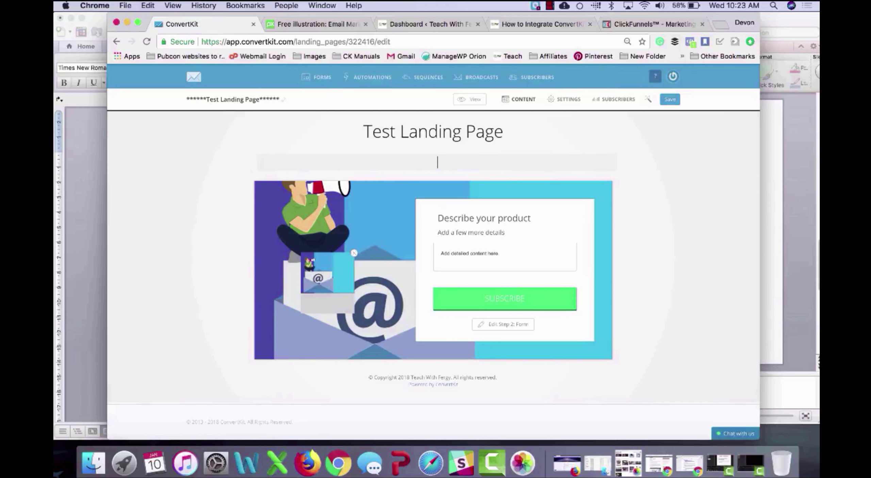
double_click(504, 217)
triple_click(504, 217)
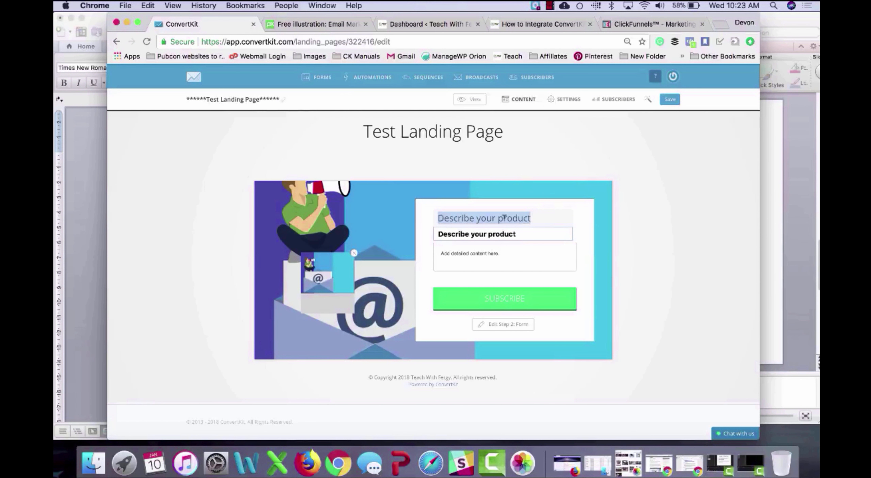
text(This is a test p)
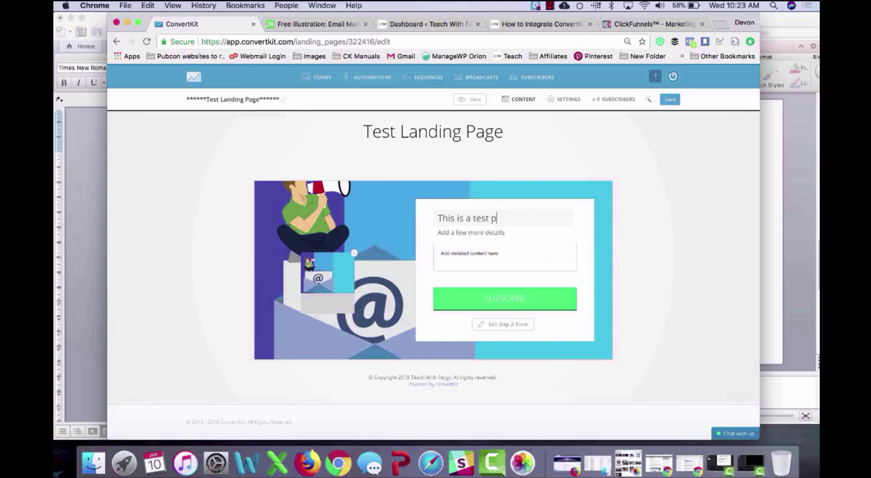
text(roduct)
Step: Change the subheading to 'Place more detail here' and empty the details box
click(504, 233)
triple_click(503, 233)
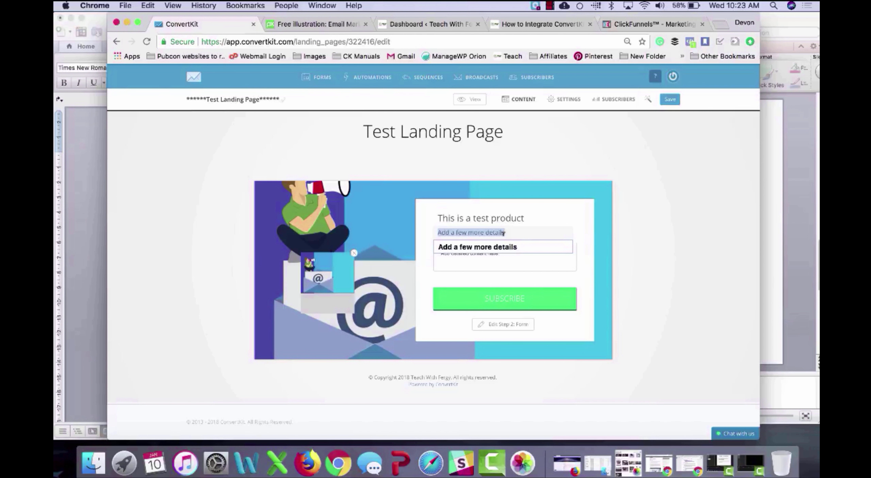
text(Place more detail)
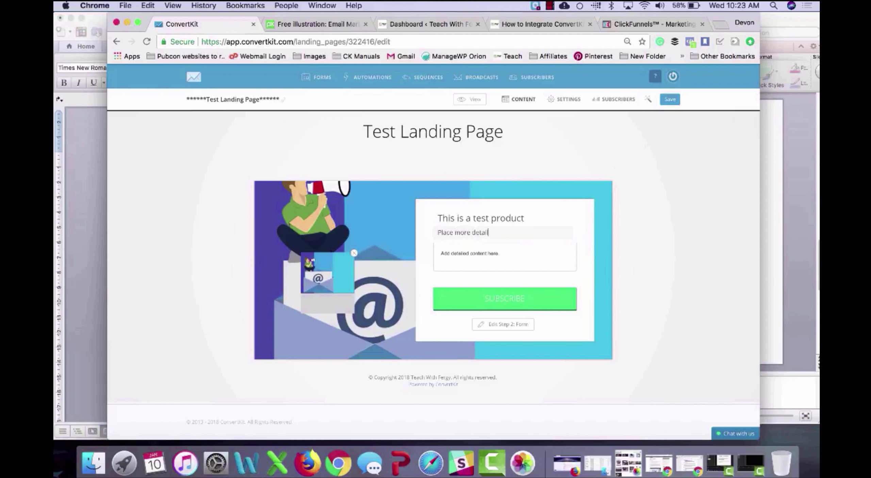
text( here)
double_click(492, 252)
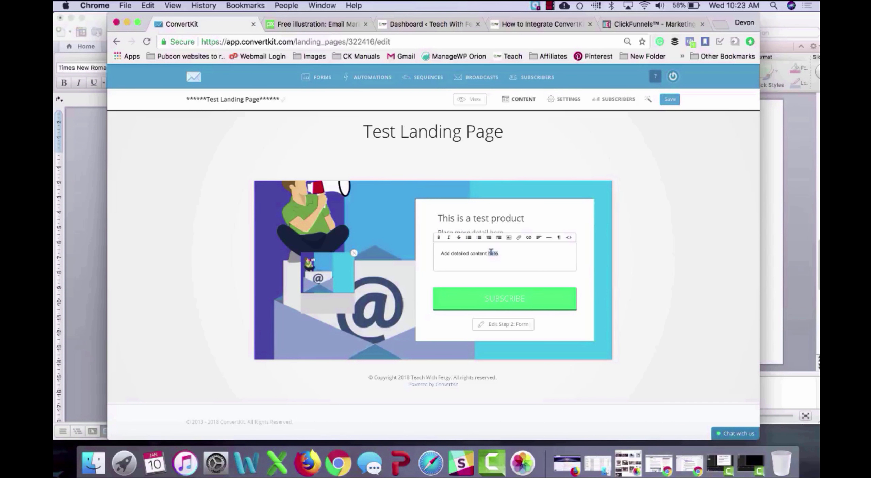
triple_click(492, 253)
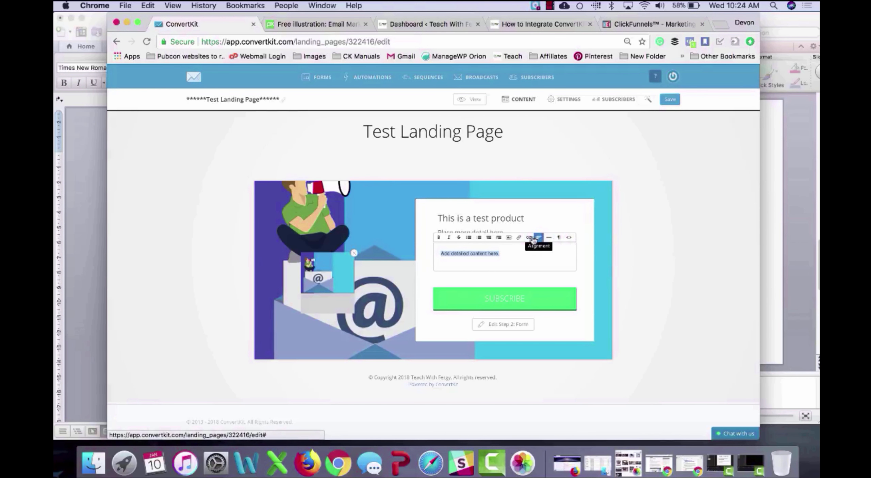
key(BackSpace)
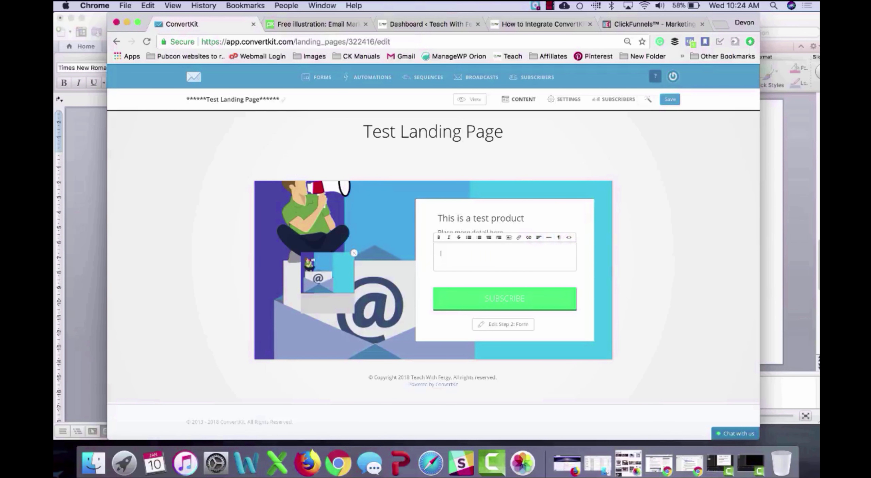
click(626, 219)
Step: Relabel the button 'YES I WANT THE AMAZING FREEBIE' and save the page
double_click(508, 298)
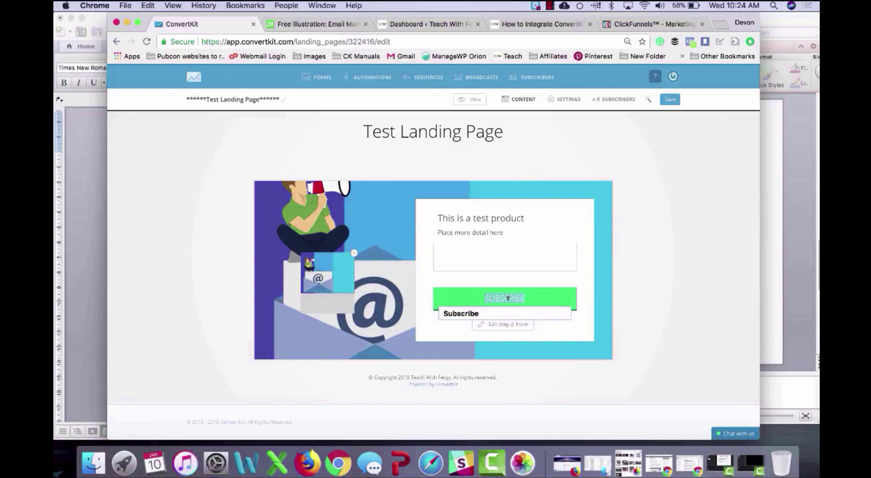
text(YES)
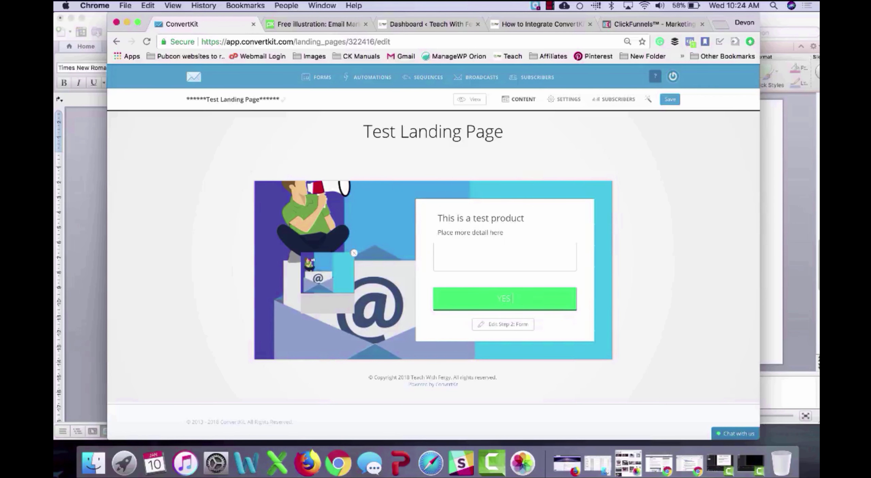
text( I WANT THE AMAZING FREEBIE)
click(669, 101)
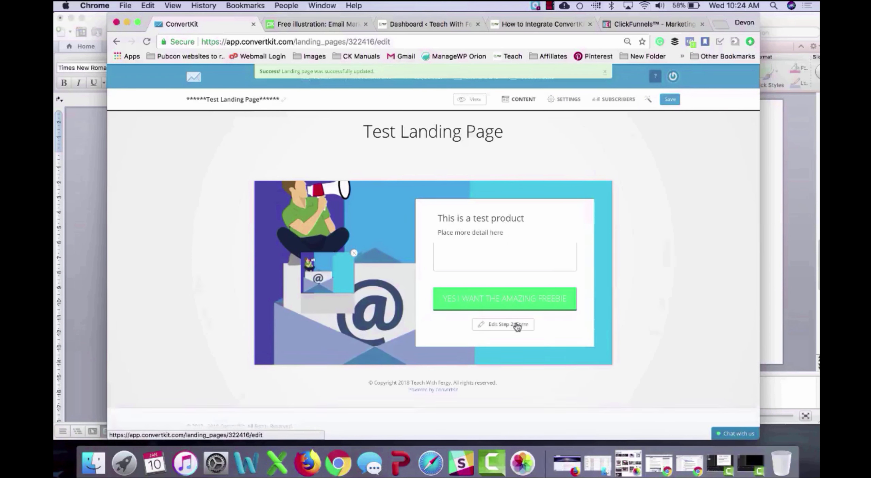
Step: Change the signup form step's heading to 'What is your best email address?'
click(515, 325)
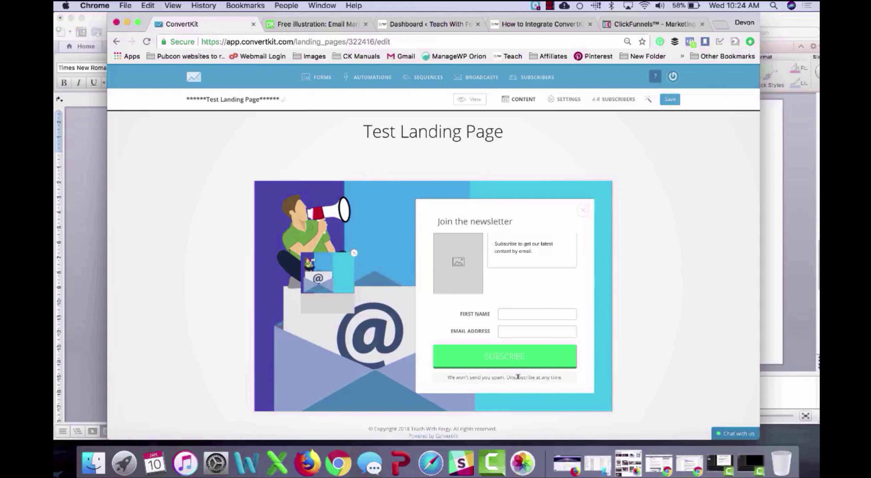
scroll(484, 403, down, 2)
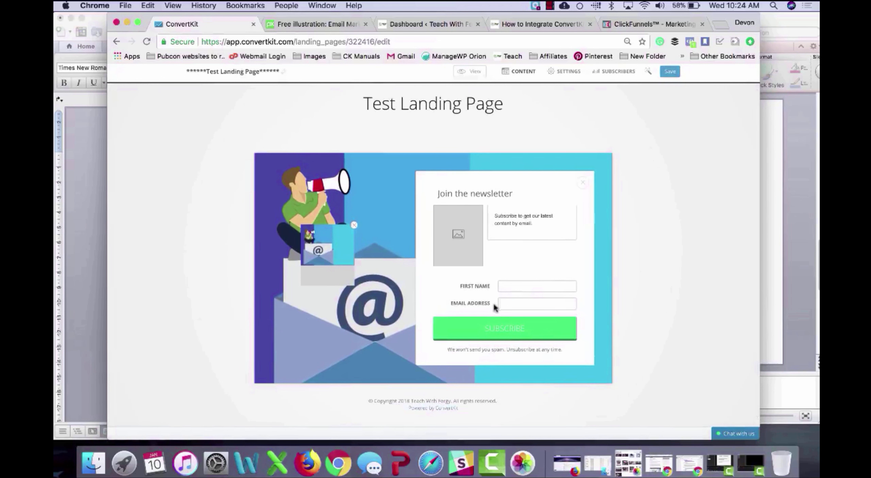
triple_click(494, 193)
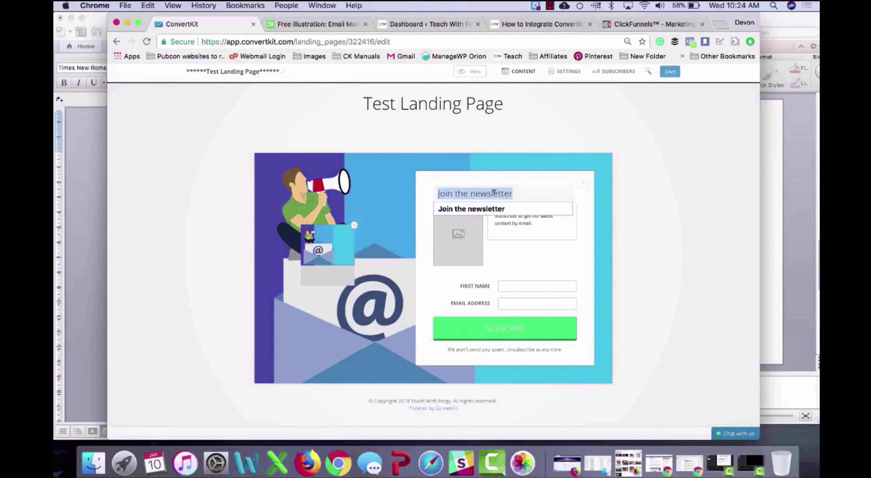
text(What is your )
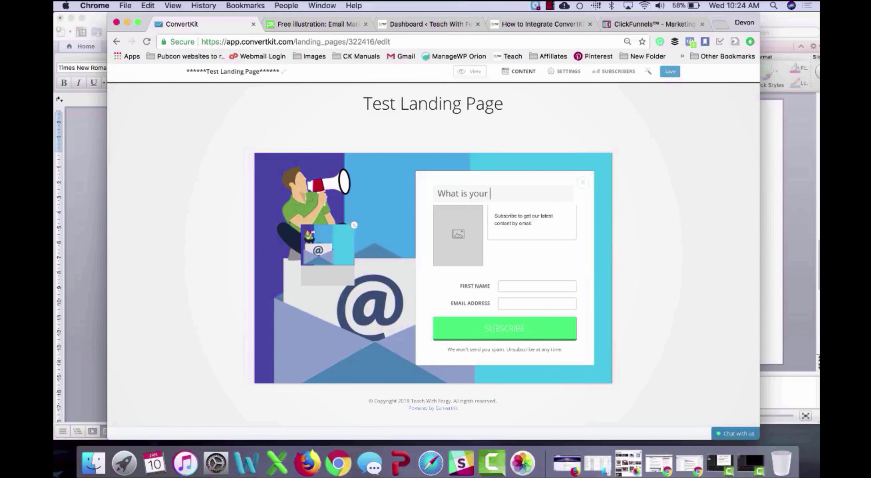
text(best email addr)
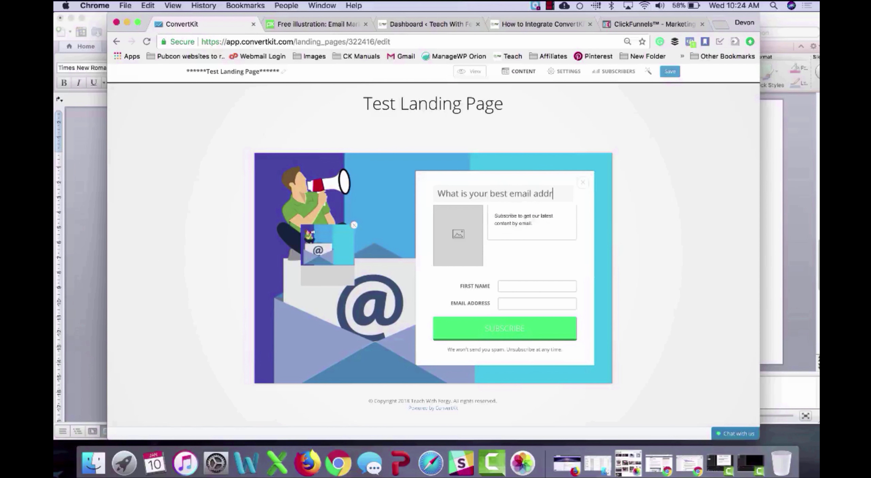
text(ess?)
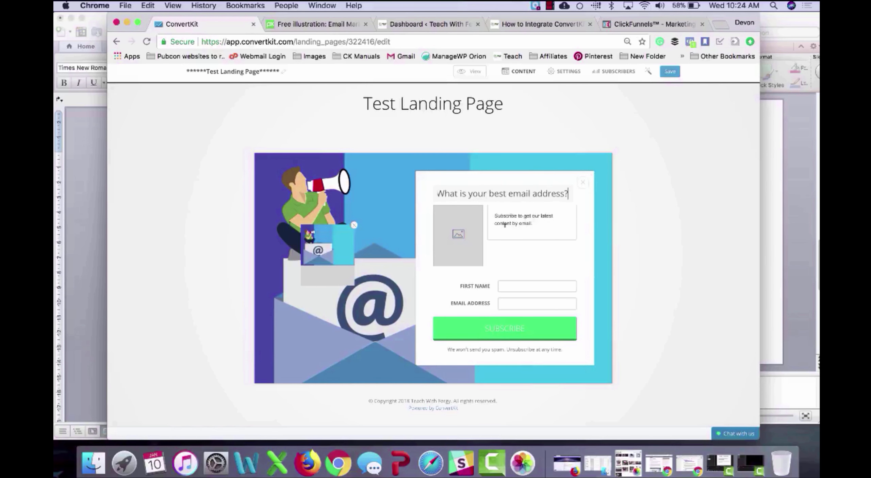
Step: Clear the form's description text and relabel its button Submit
click(504, 224)
key(super+a)
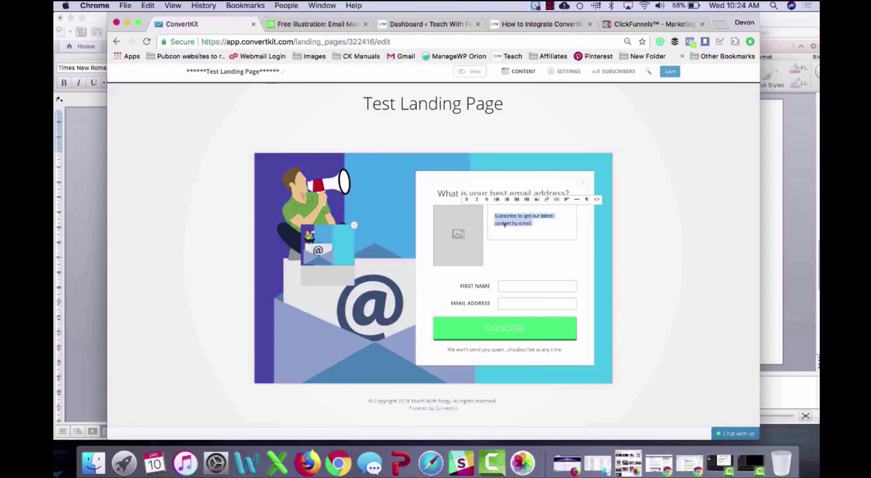
key(BackSpace)
click(656, 267)
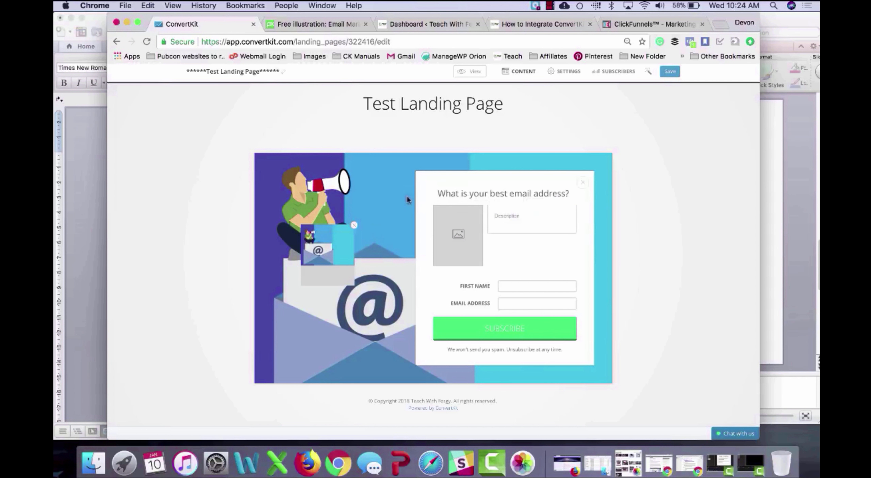
double_click(503, 326)
text(Submit)
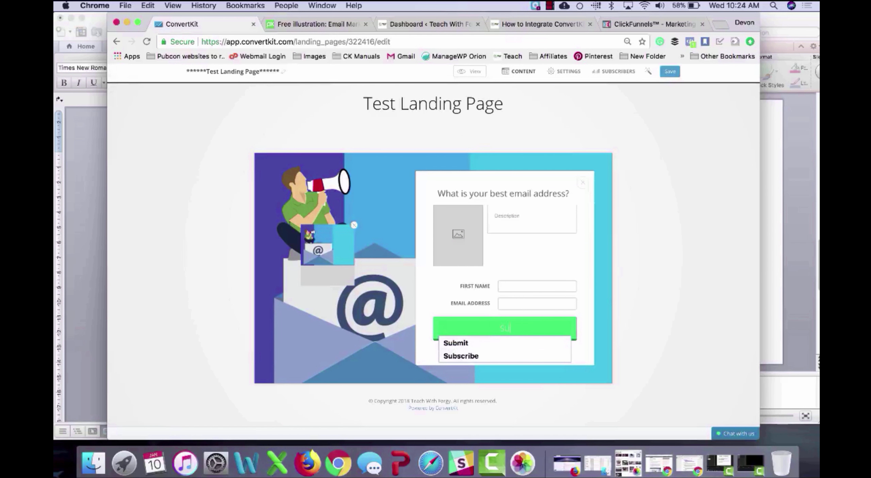
click(634, 292)
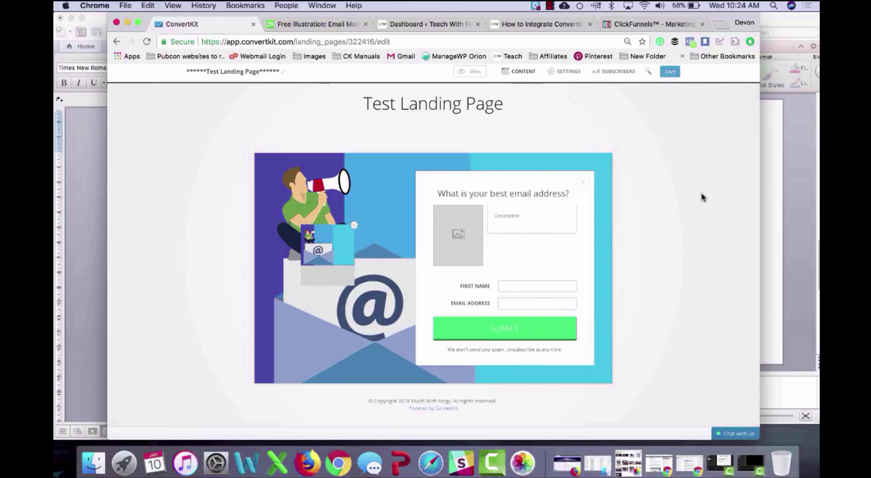
Step: Save the form, preview the landing page in a new tab, then reload the editor
click(670, 72)
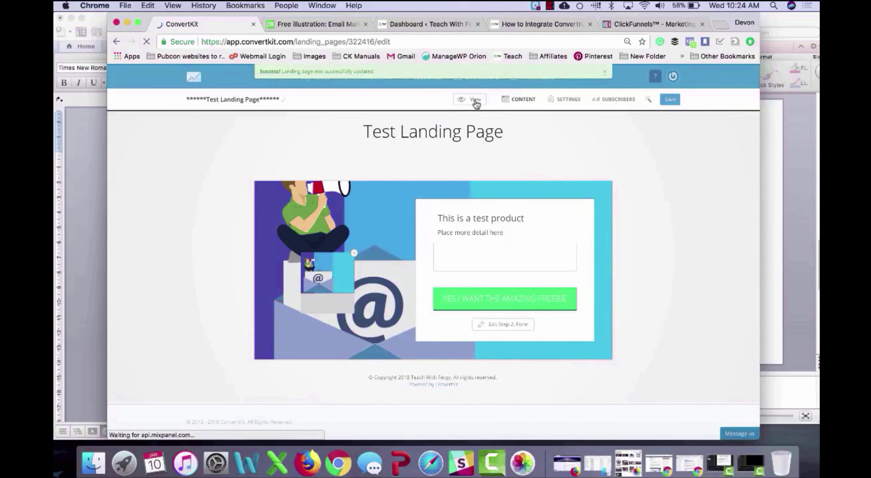
click(474, 101)
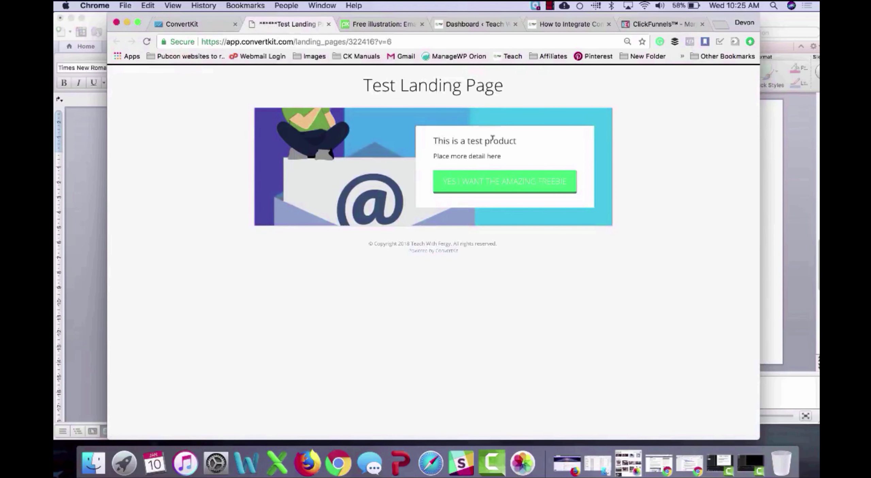
click(196, 28)
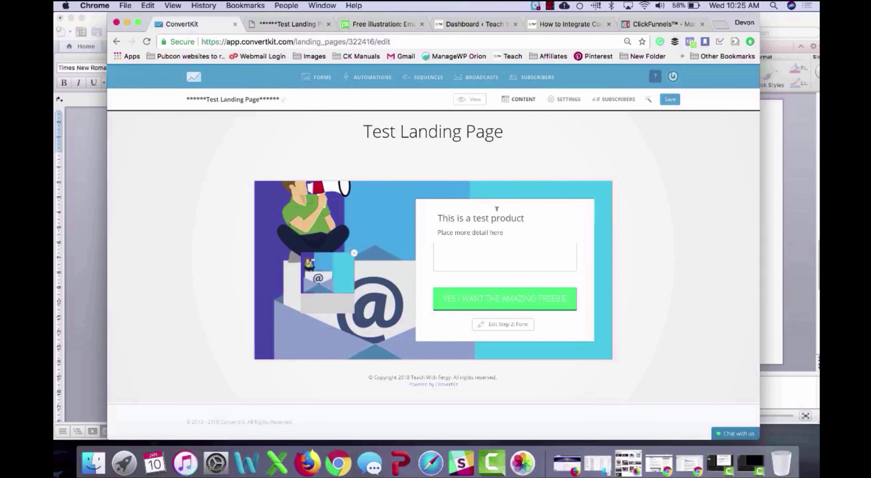
click(530, 217)
key(super+r)
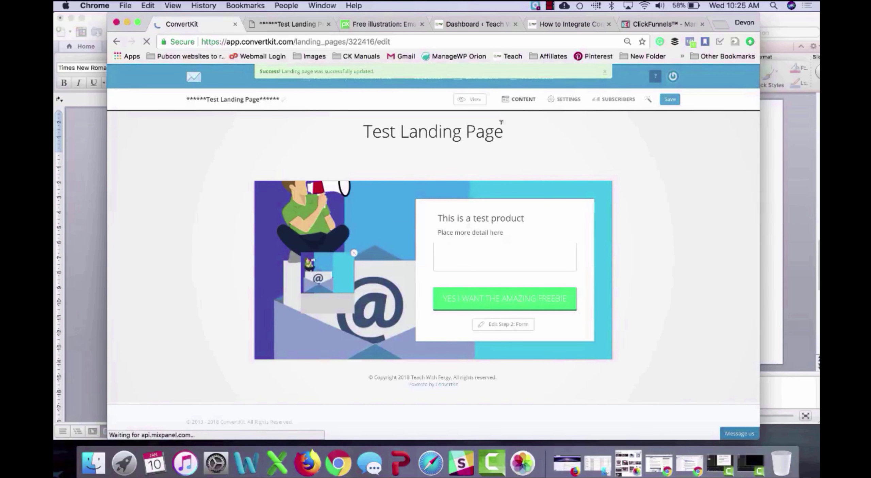
Step: Open the landing page's Style settings and select the two CSS rules in Word
click(569, 100)
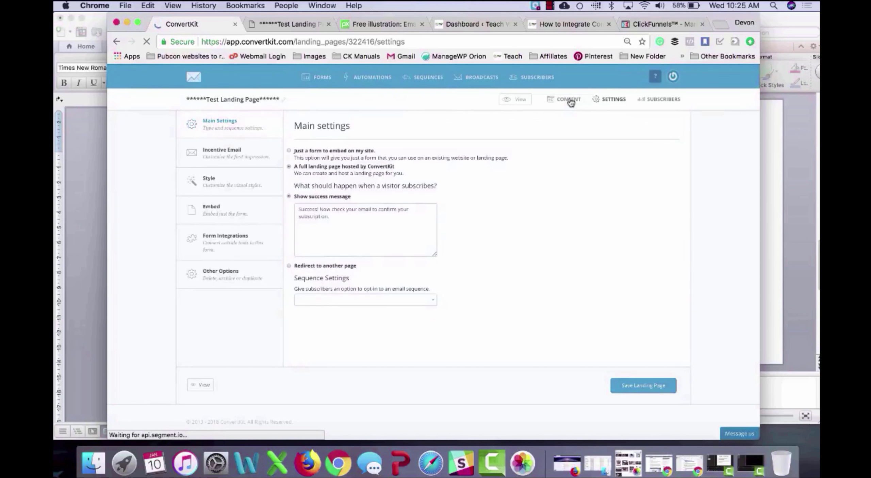
click(225, 152)
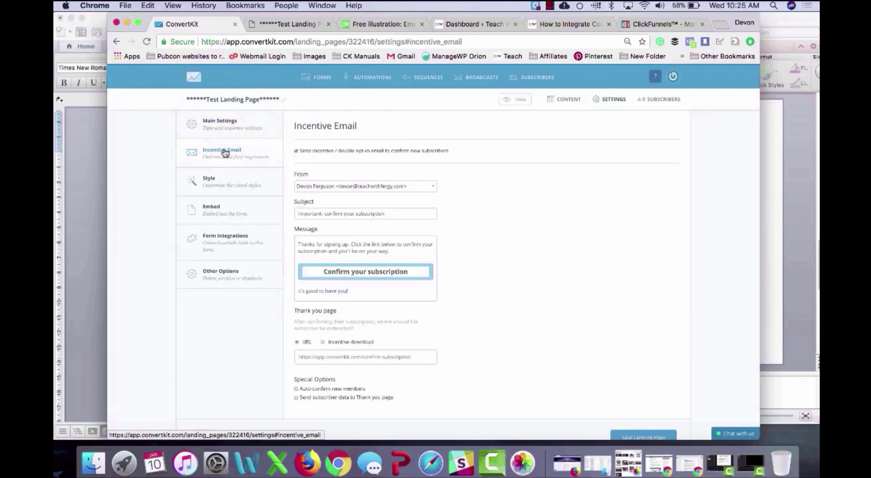
click(227, 180)
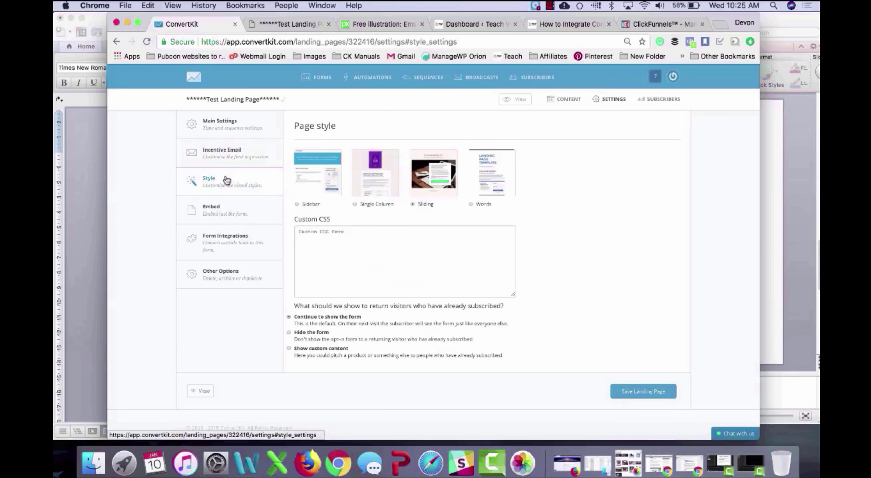
click(97, 229)
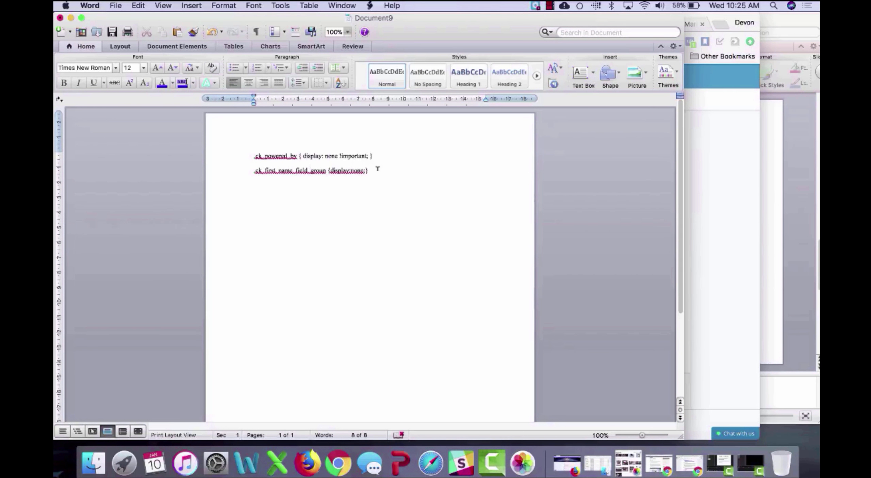
drag(377, 170, 237, 155)
key(super+c)
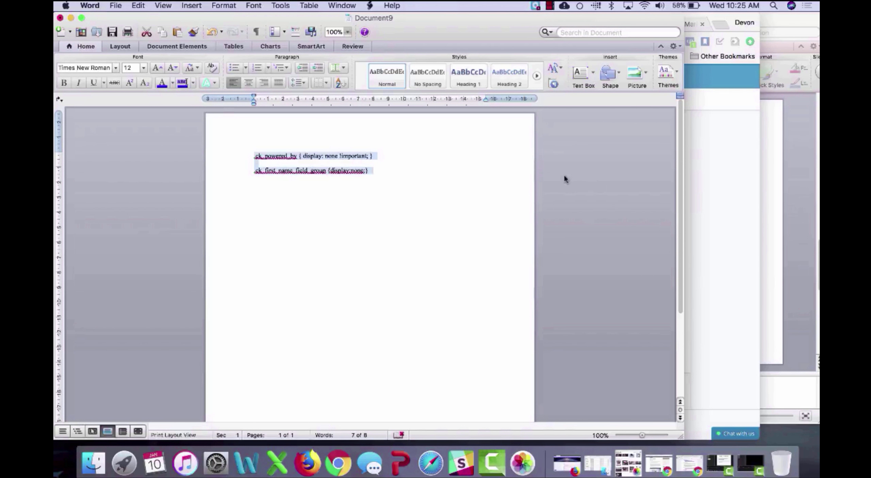
click(714, 202)
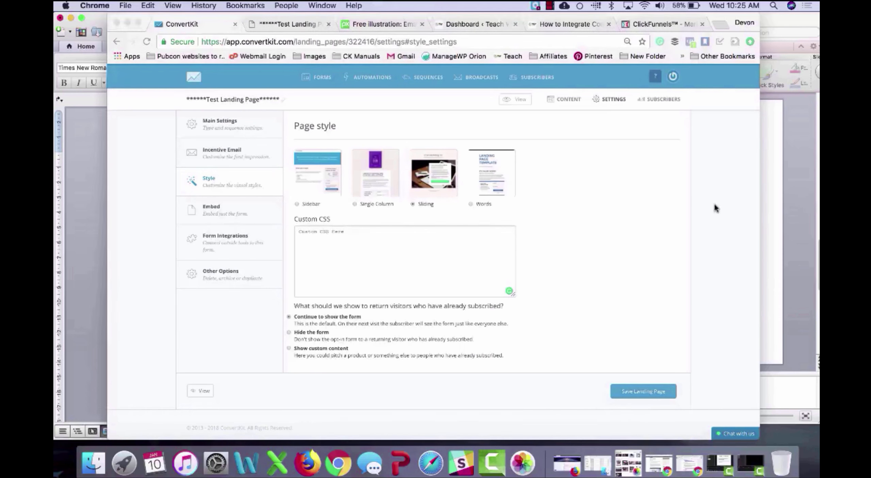
Step: Paste the two CSS rules into Custom CSS, save, and preview the landing page
key(super+v)
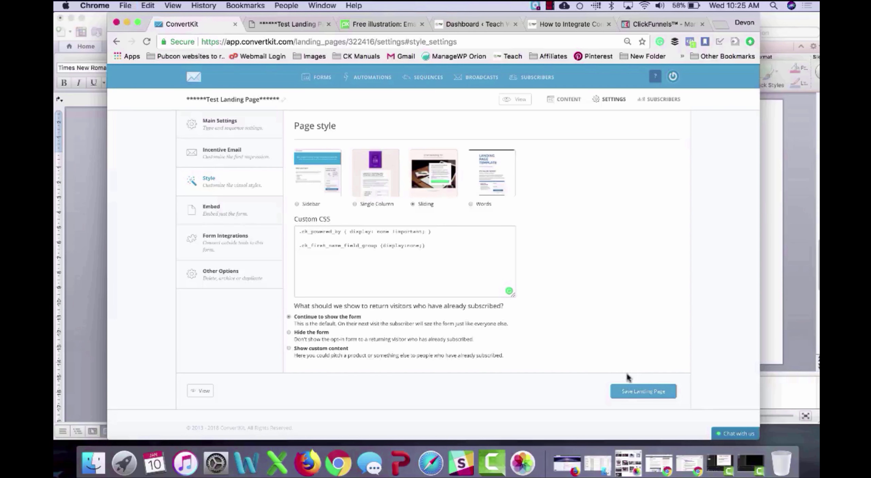
click(644, 391)
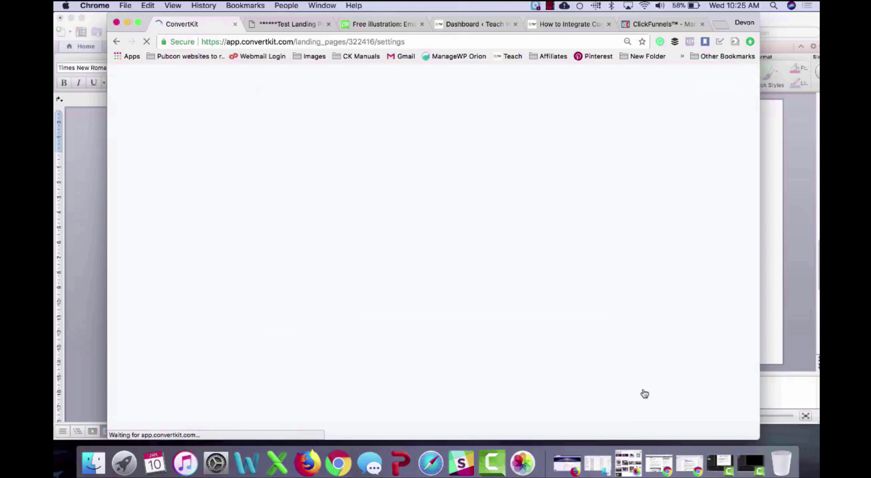
click(515, 100)
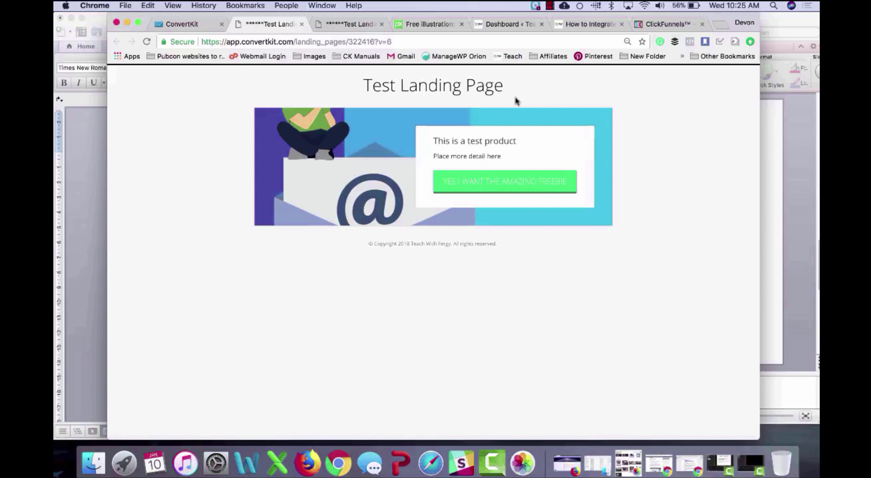
click(301, 24)
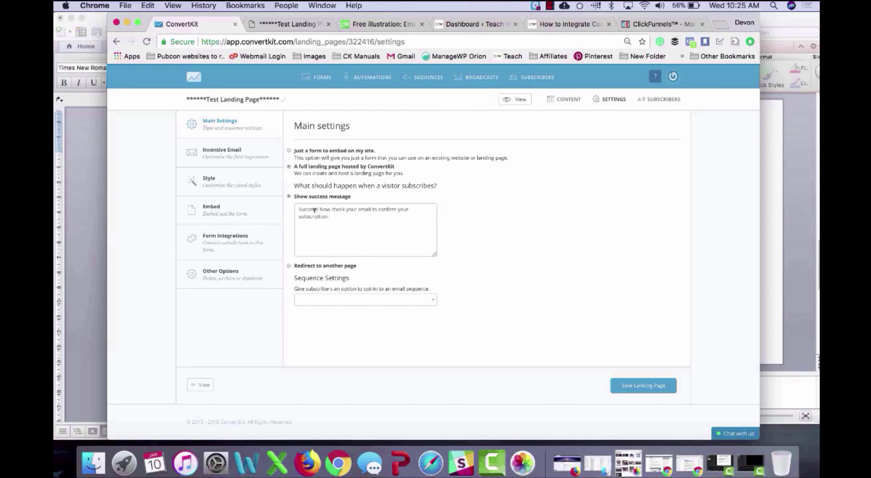
click(318, 265)
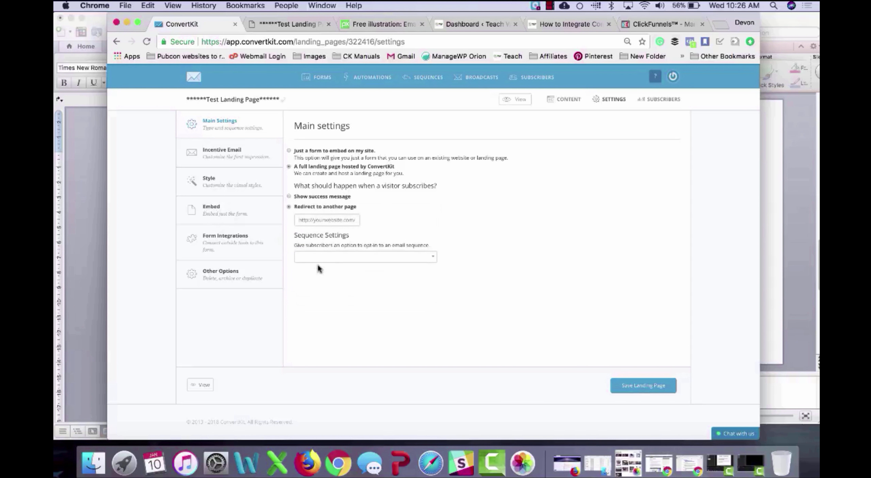
click(329, 220)
text(www.yourwebsite.com)
click(395, 257)
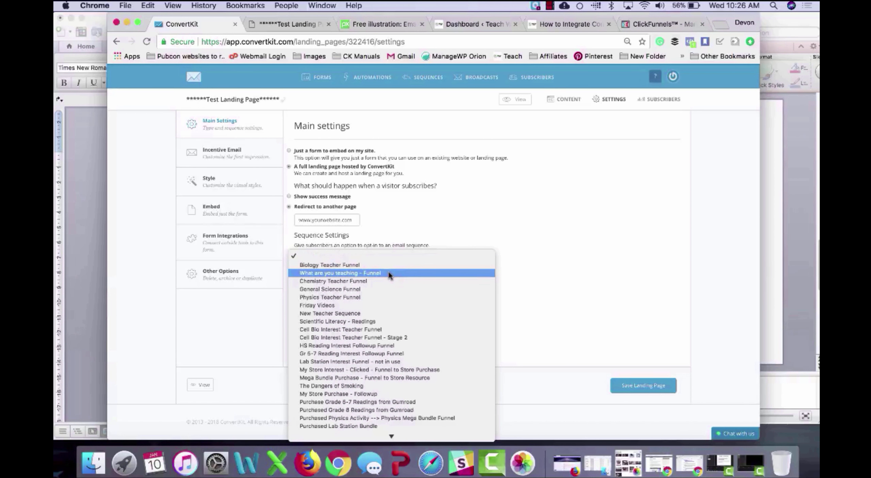
click(392, 265)
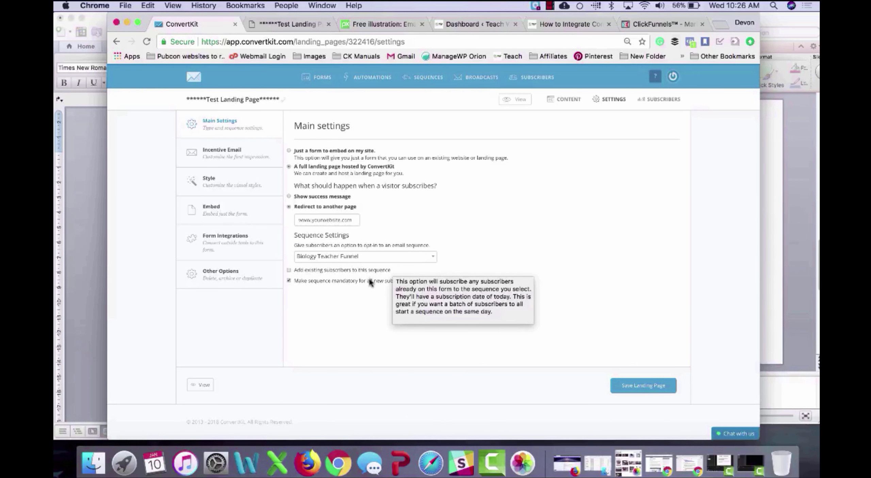
mouse_move(375, 284)
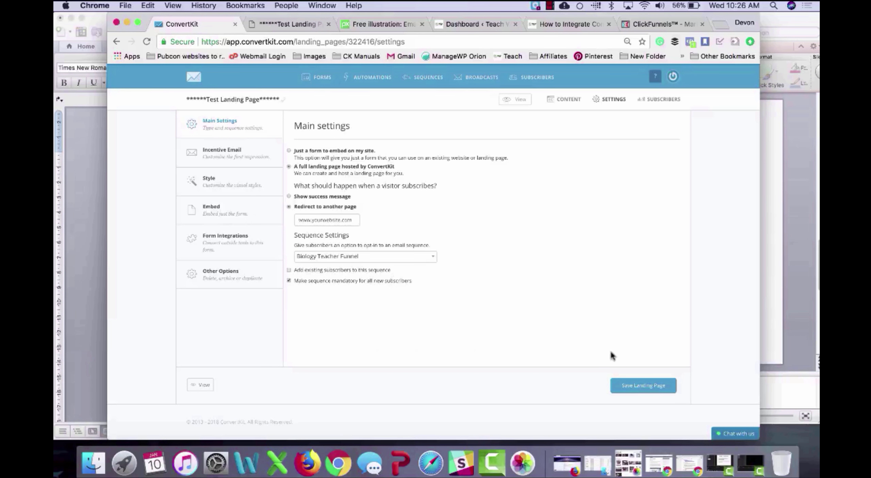
click(643, 390)
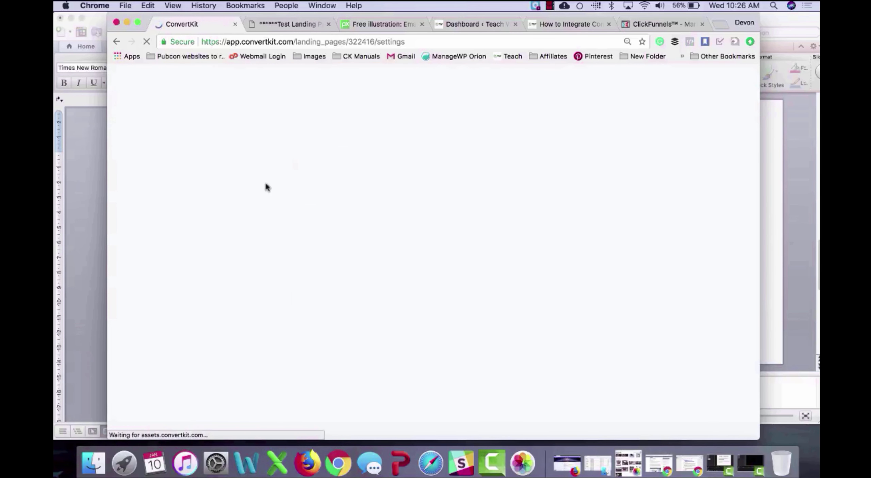
Step: Open Incentive Email settings, leaving double opt-in enabled and the sender unchanged
click(242, 150)
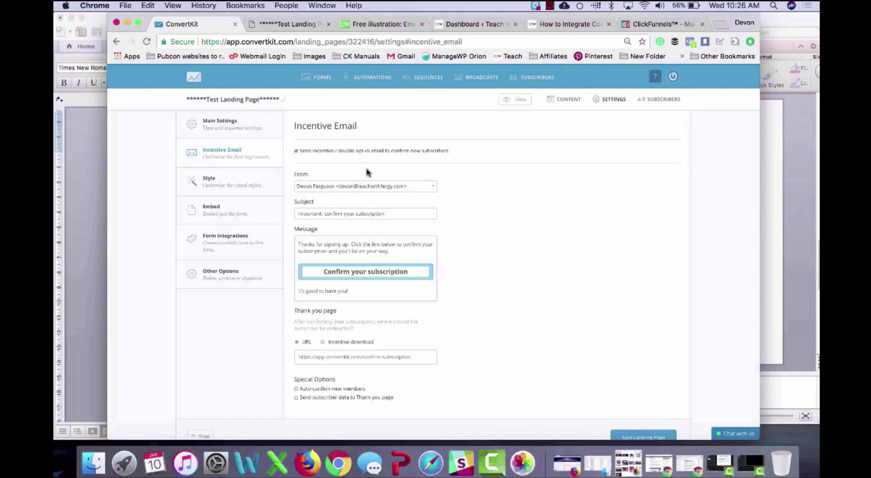
click(413, 151)
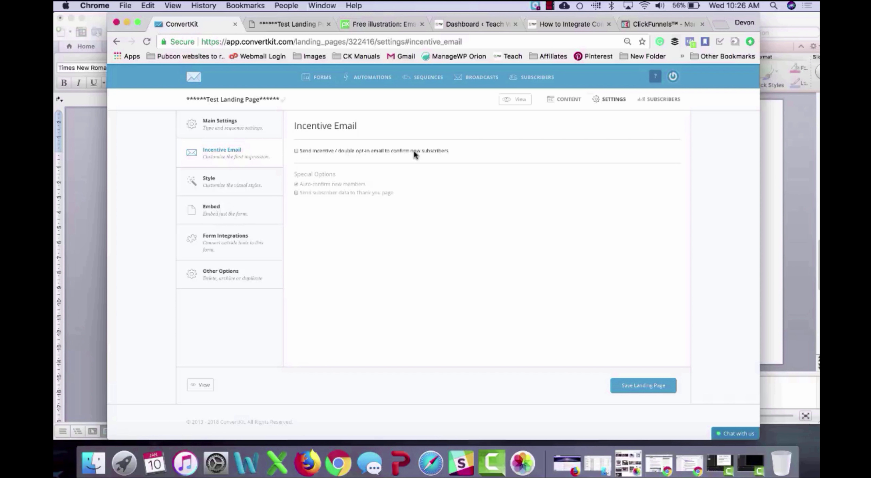
click(413, 151)
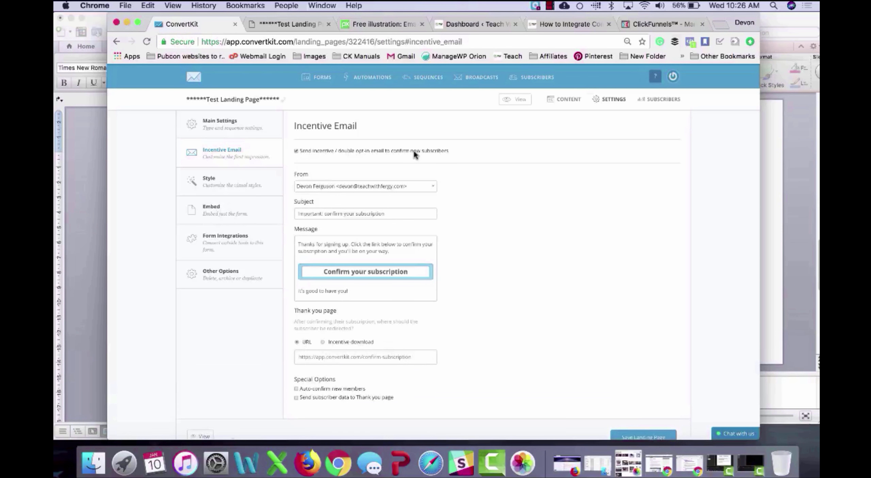
click(393, 185)
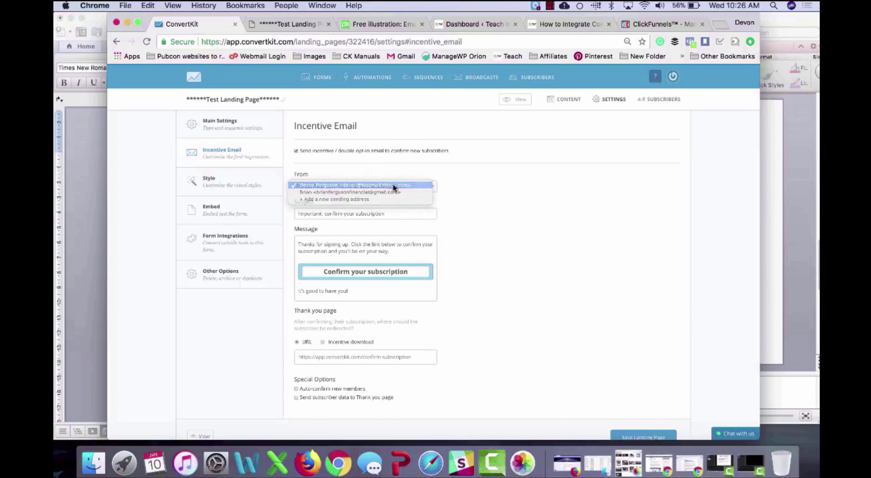
click(395, 186)
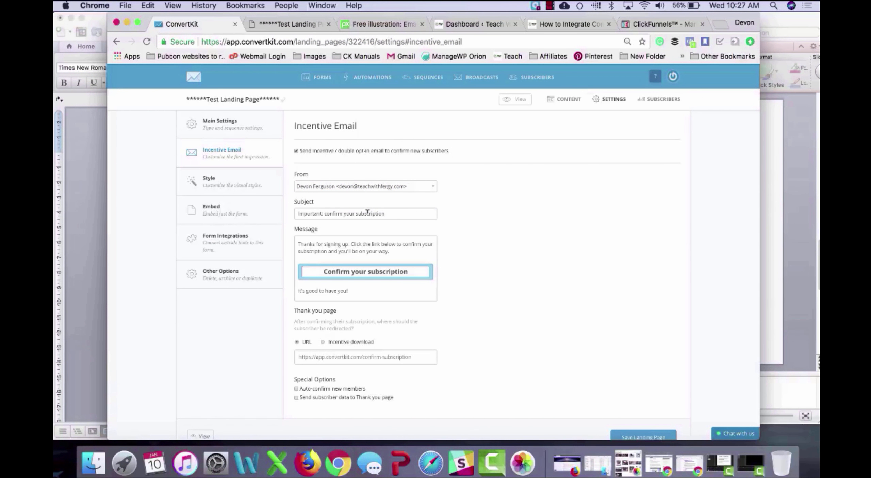
Step: Change the incentive email subject to 'Your welcome email'
triple_click(325, 213)
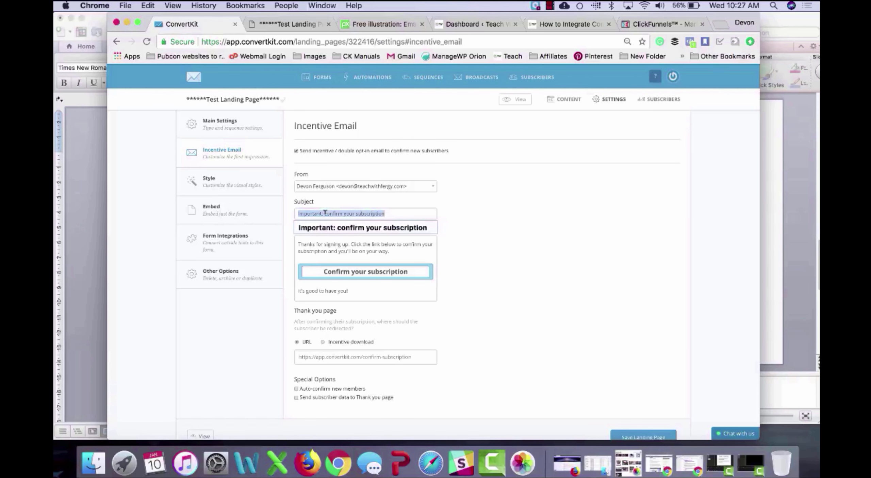
text(Import)
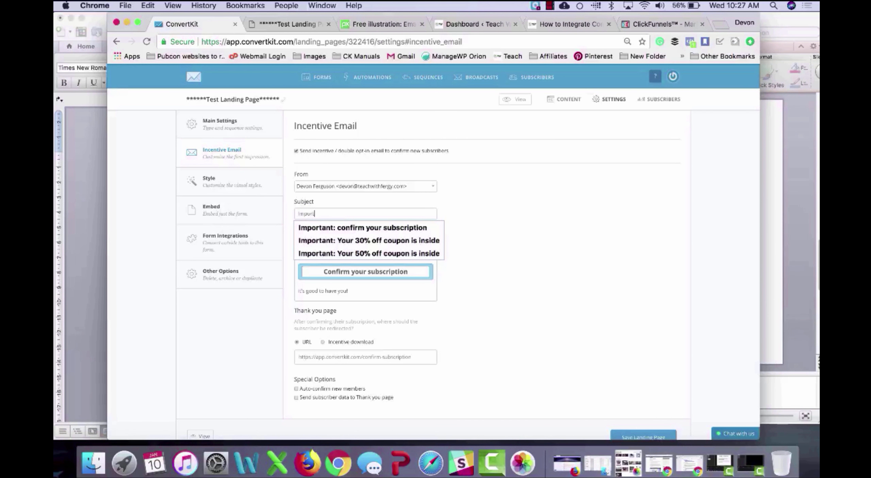
key(BackSpace)
key(BackSpace)
key(BackSpace)
text(Your webi)
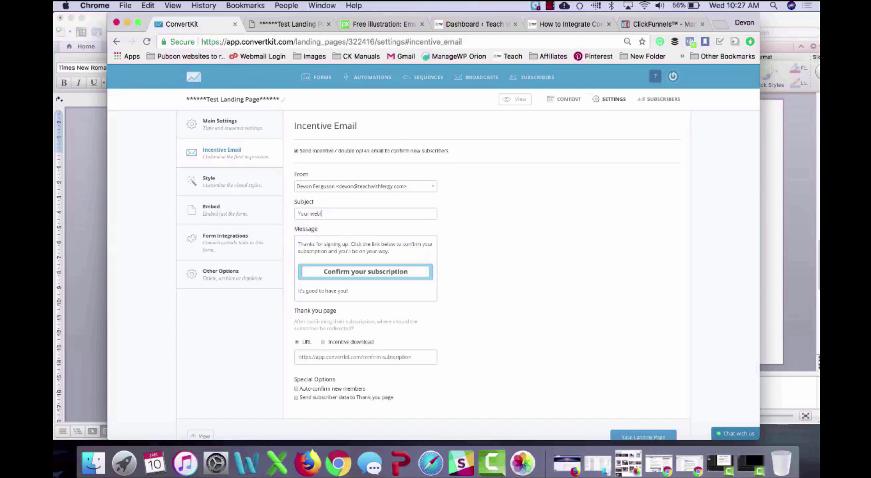
key(BackSpace)
text(lcome email)
Step: Rewrite the message to 'download your ___________' and rename the button Download
drag(402, 244, 397, 250)
text(download your)
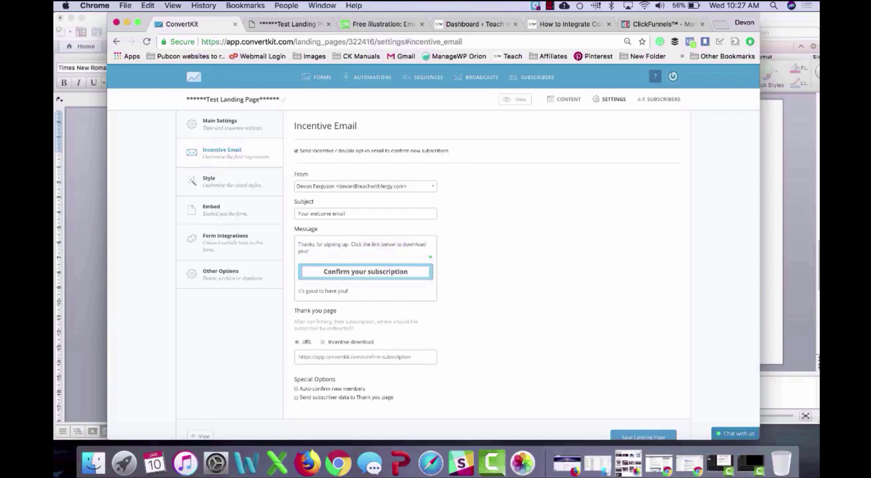
text( ___________)
click(398, 271)
key(BackSpace)
text(Downloa)
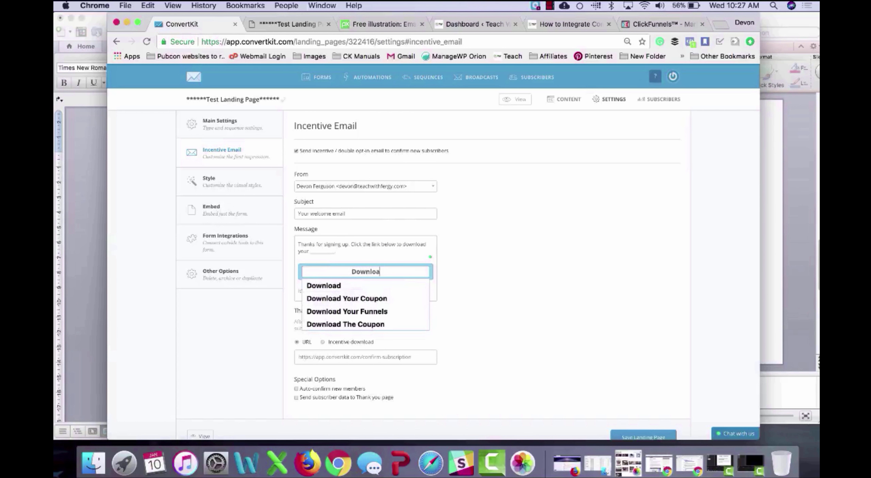
text(d)
click(486, 267)
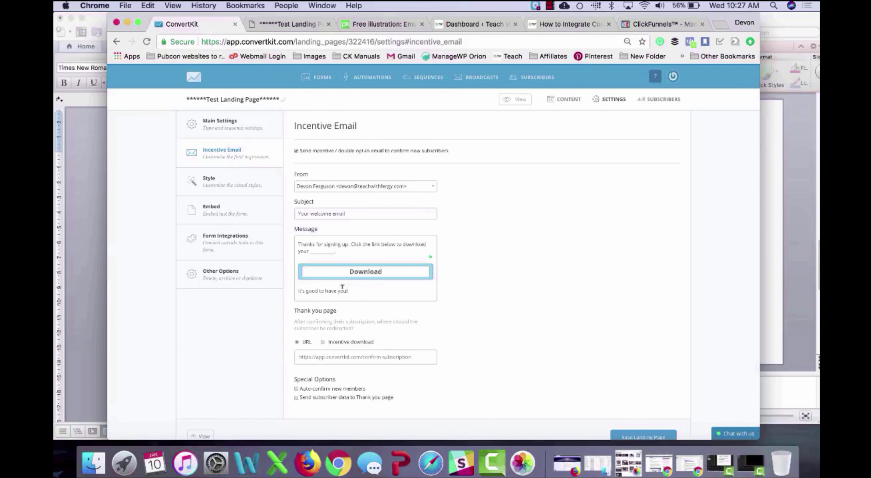
Step: Replace the closing line with 'Speak to you soon.' followed by the sender's name
scroll(354, 289, down, 2)
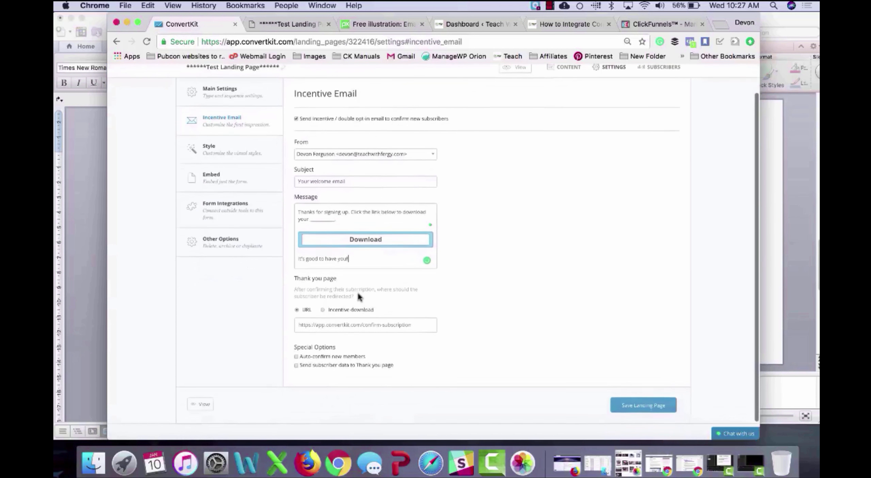
triple_click(350, 256)
text(S)
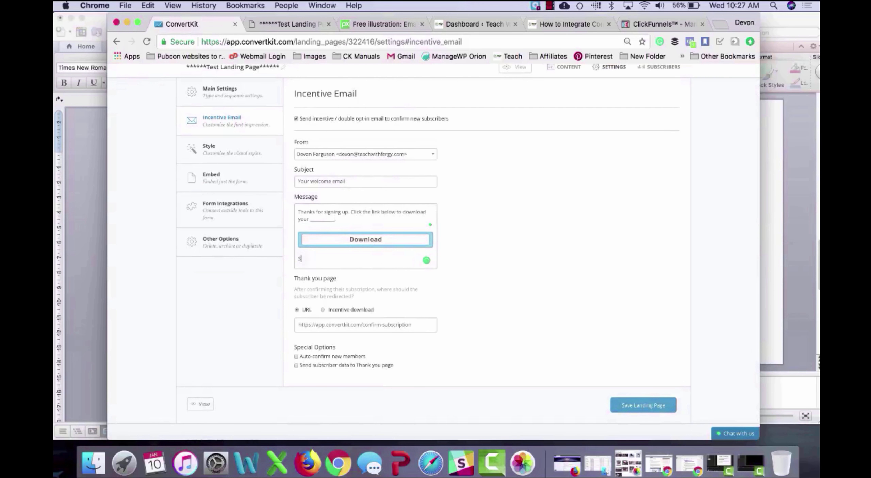
text(peak to you soon.)
key(Return)
text(Devon)
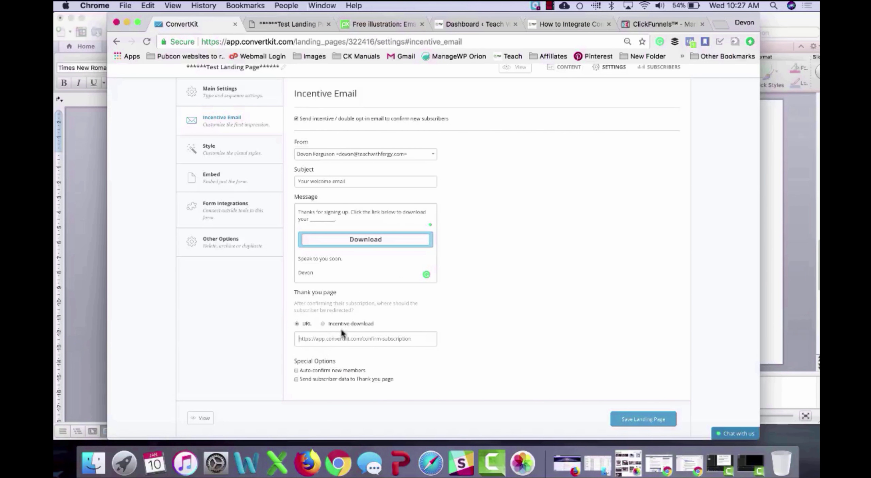
Step: Upload Email_background_image.jpg as the incentive download and auto-confirm new members
click(351, 324)
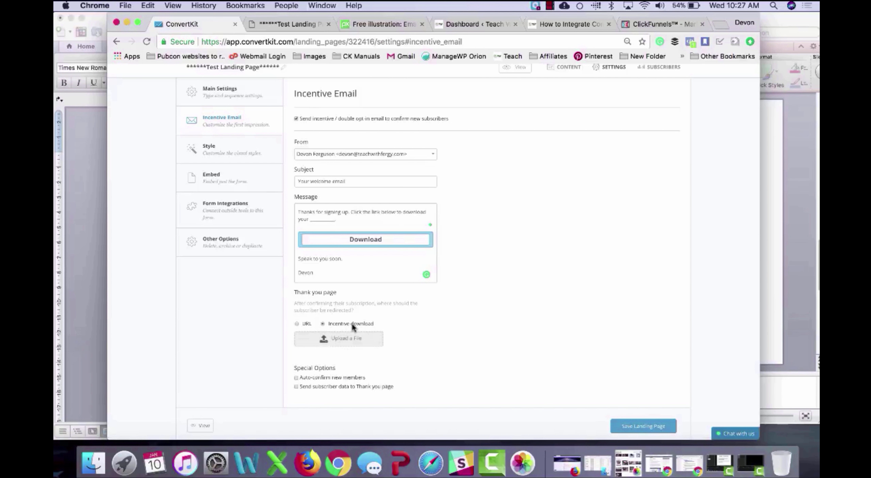
click(346, 339)
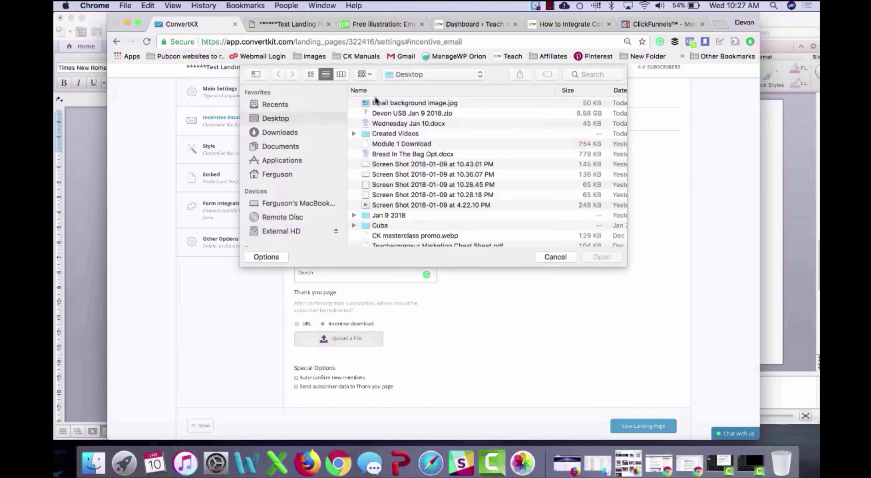
double_click(377, 102)
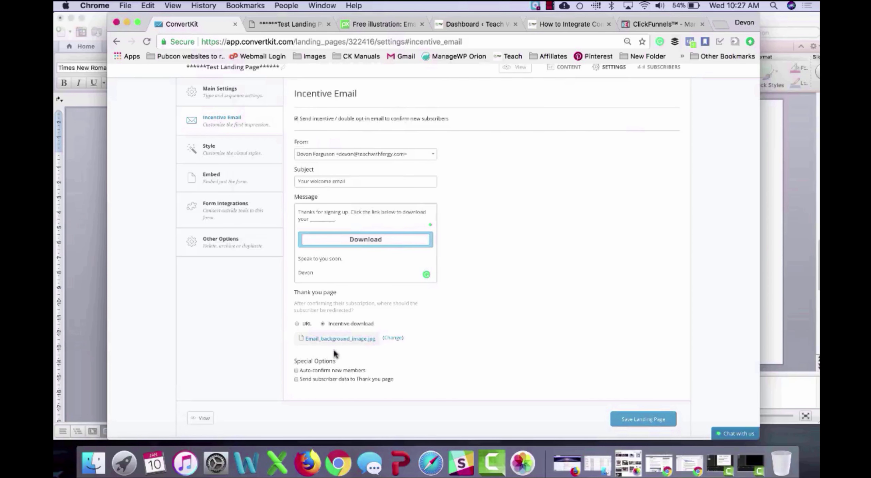
click(340, 370)
Step: Save the landing page settings, then review its style and raw HTML embed code
click(641, 418)
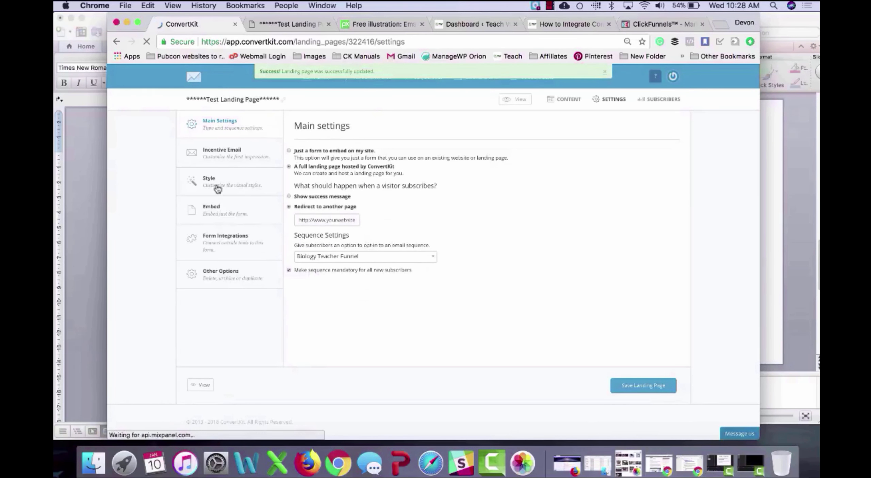
click(235, 180)
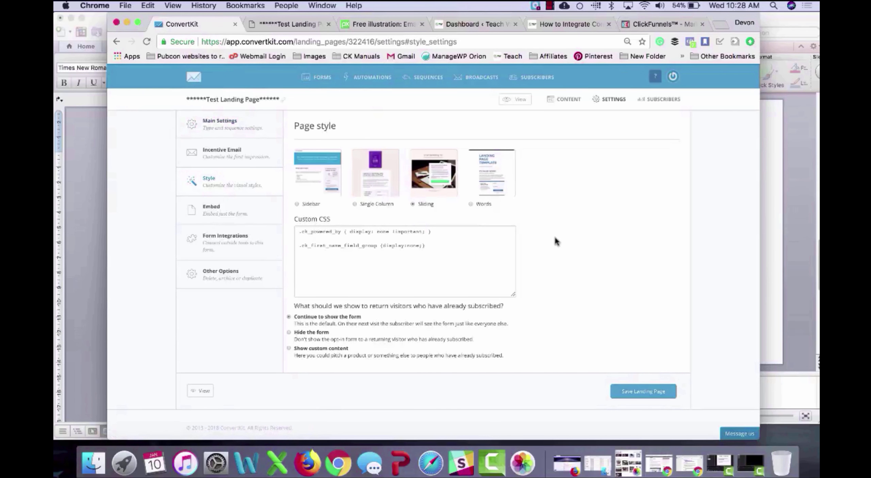
click(227, 218)
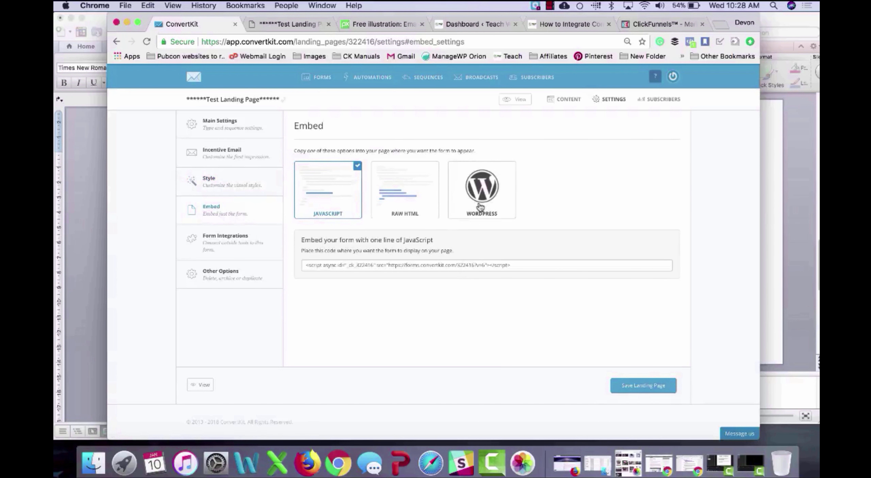
click(407, 199)
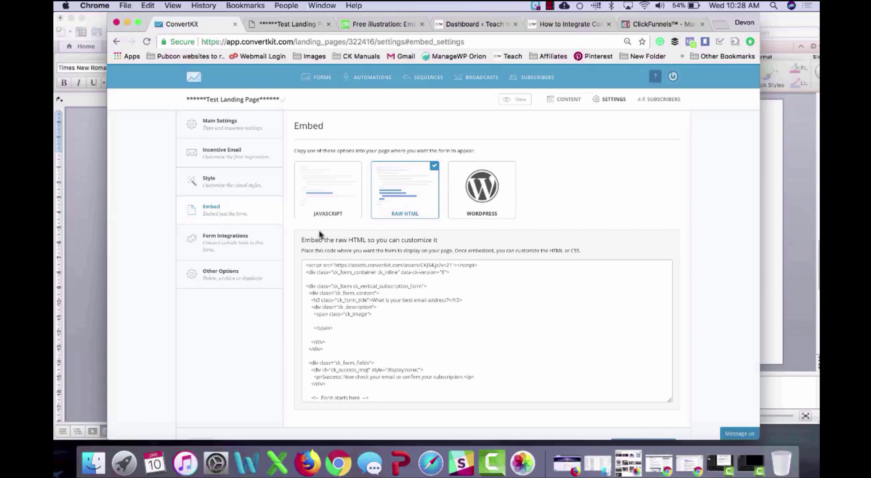
Step: Check Form Integrations and Other Options, save the landing page again, and go to WordPress
click(239, 240)
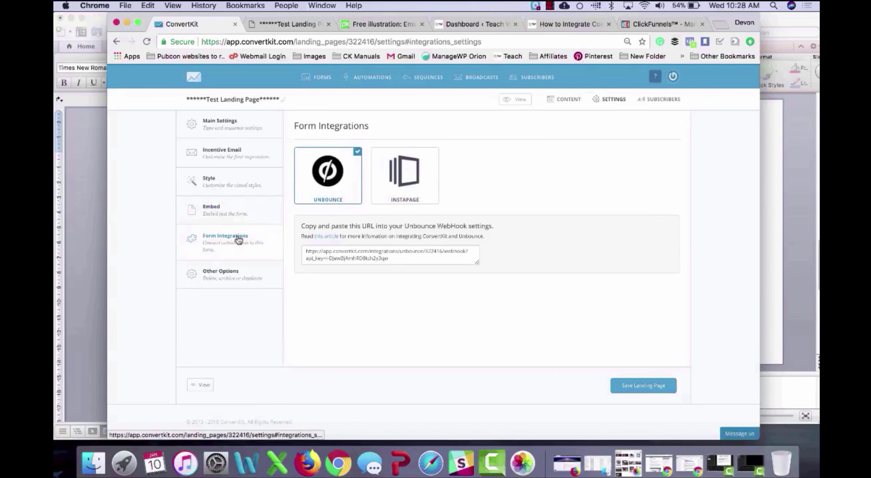
click(222, 272)
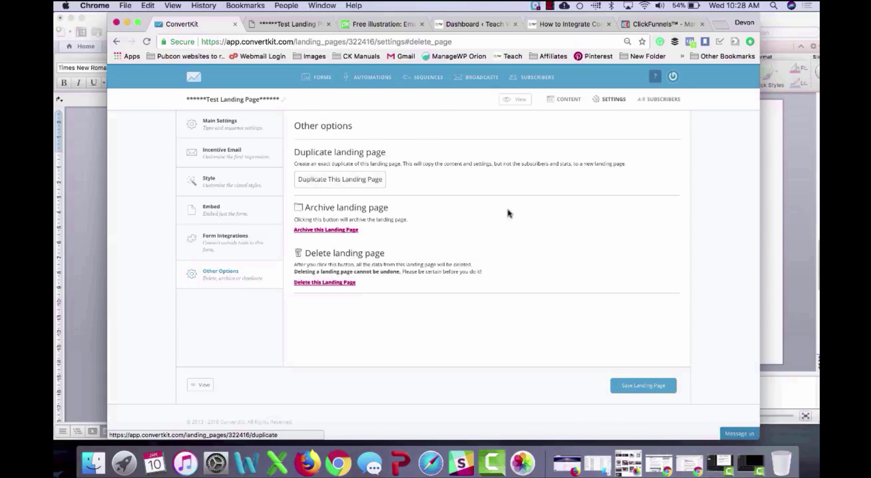
click(641, 388)
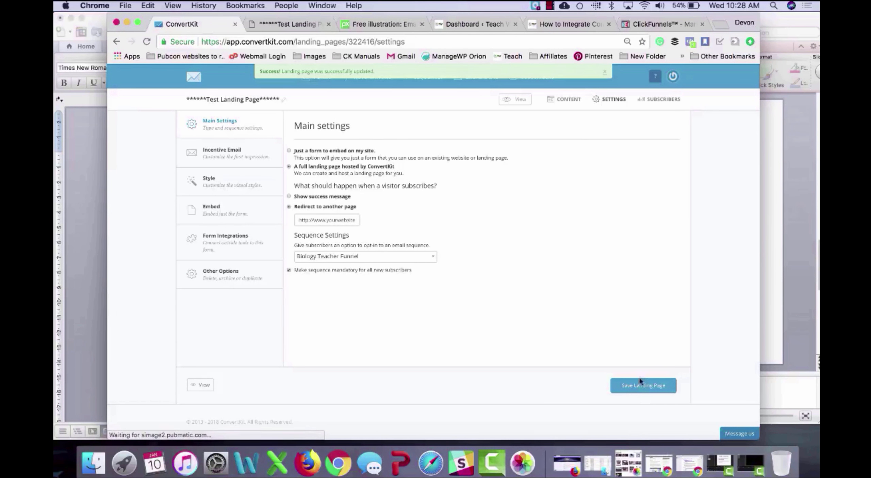
click(466, 24)
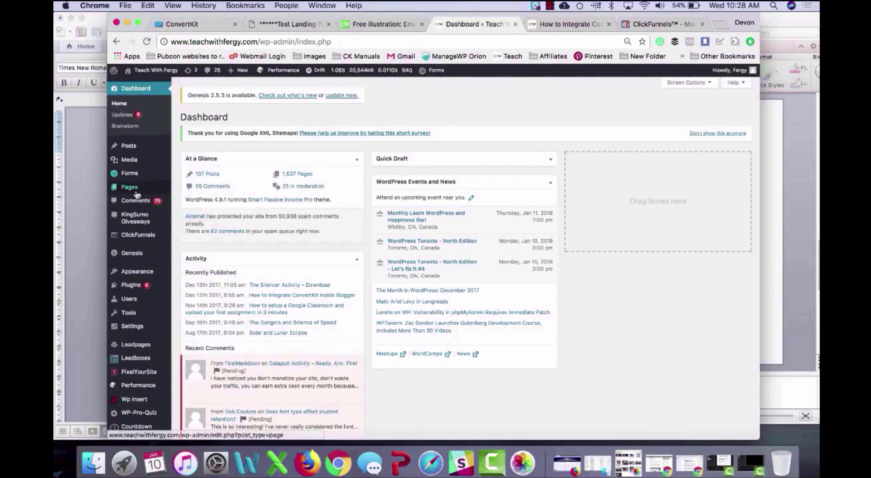
Step: Start a blank page via Pages > Add New, after glancing at the Pixabay illustration
mouse_move(133, 189)
click(189, 199)
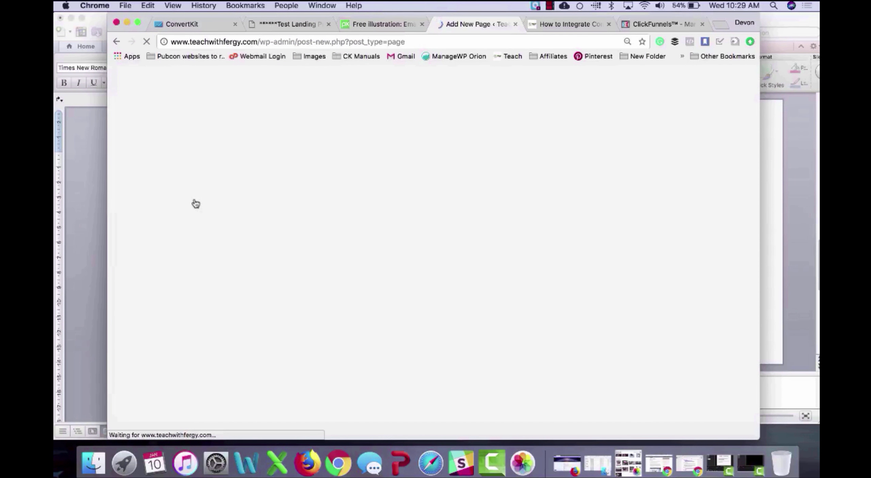
click(378, 26)
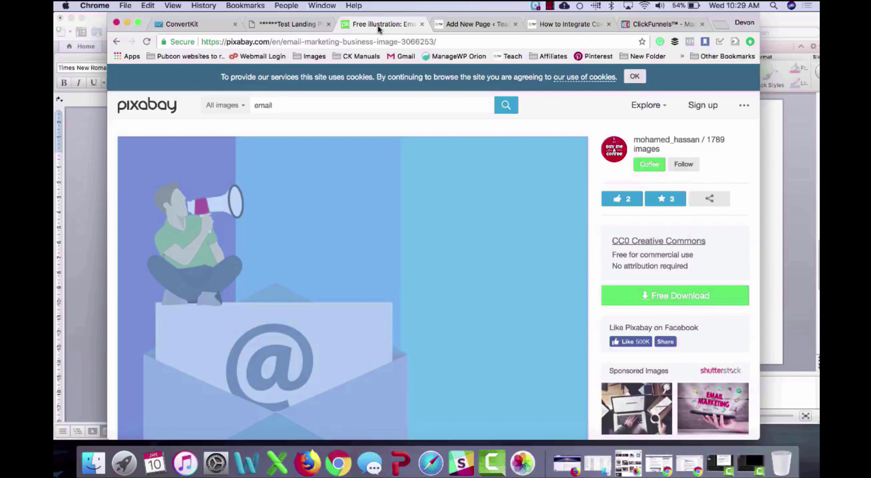
scroll(368, 150, down, 1)
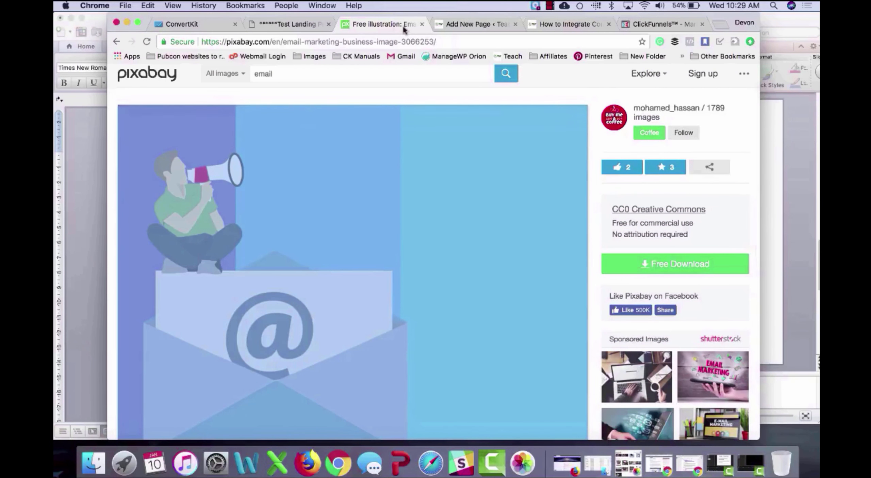
click(473, 23)
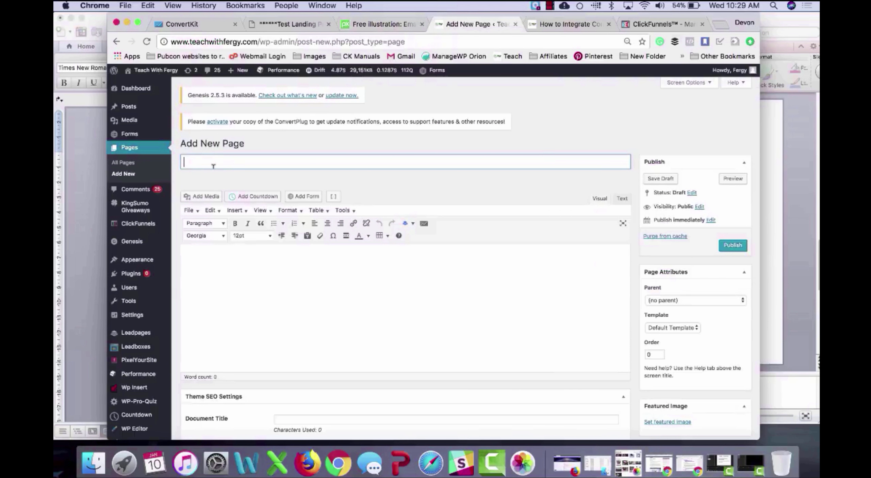
Step: Title the page 'Test Landing Page' and assign the ConvertKit test landing page
text(T)
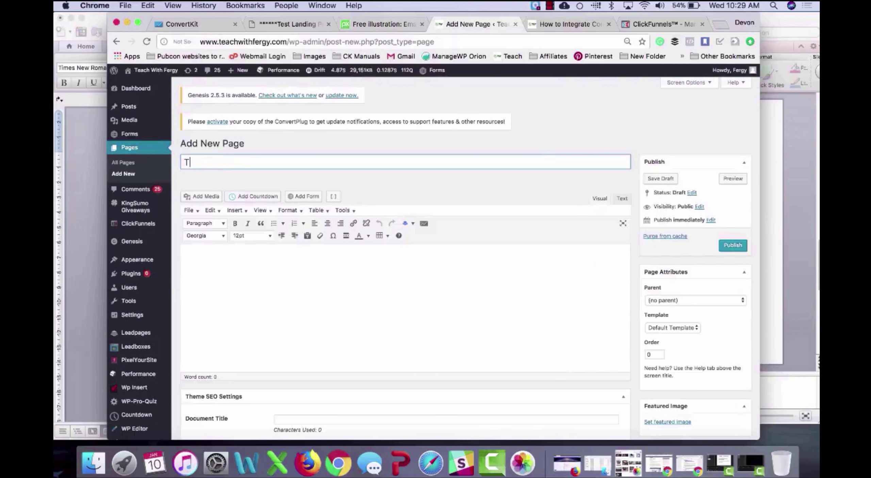
text(est Landing Pag)
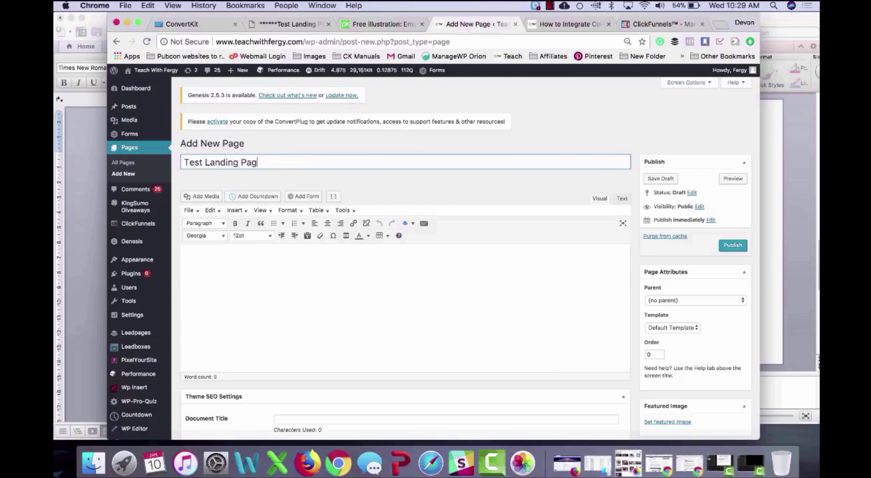
text(e)
scroll(380, 187, down, 6)
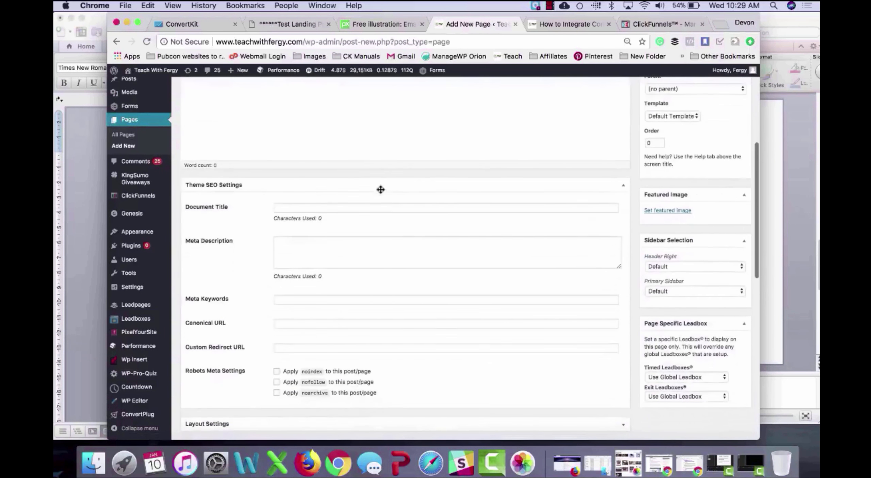
scroll(380, 190, down, 8)
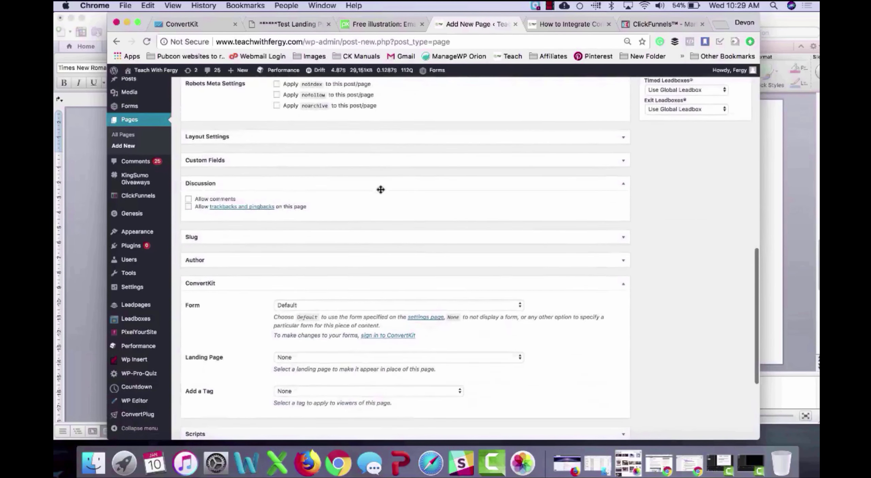
scroll(380, 190, down, 5)
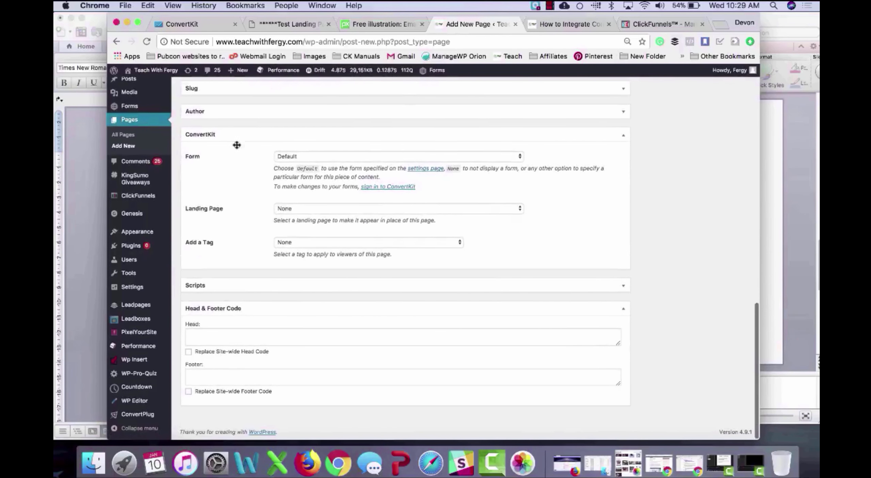
click(324, 209)
scroll(350, 332, down, 5)
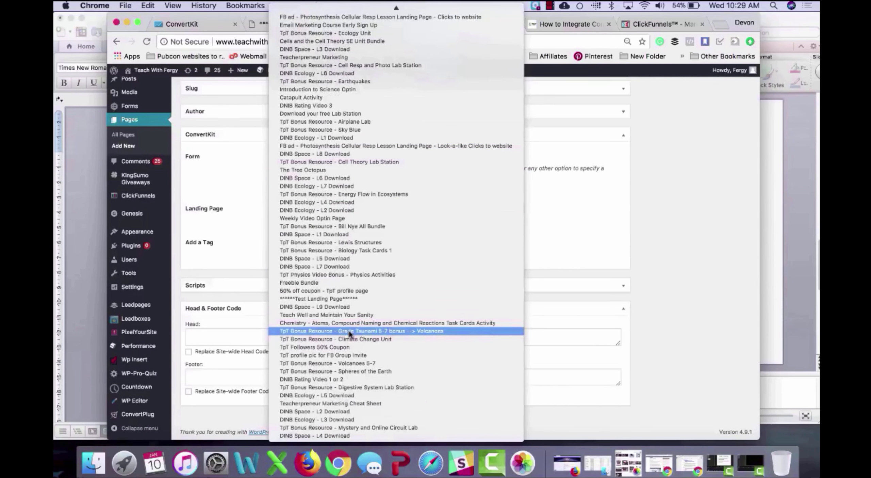
click(345, 298)
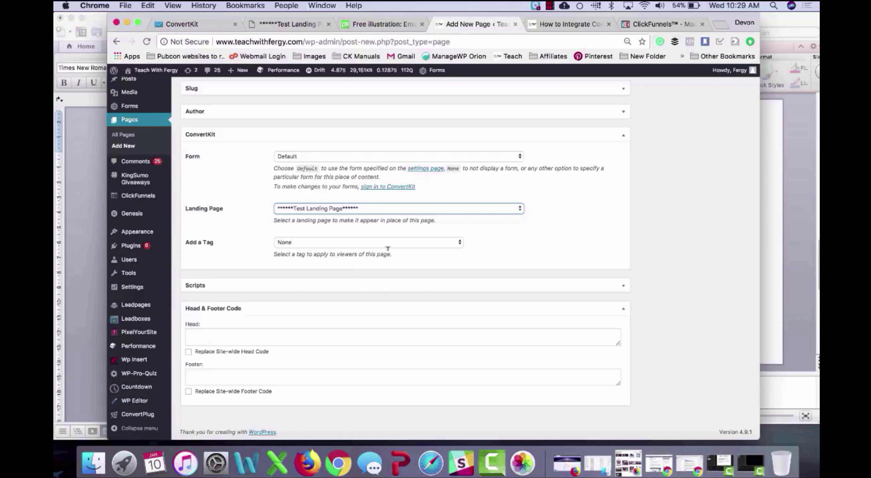
Step: Add the Teacher Biology tag in the ConvertKit box
click(404, 244)
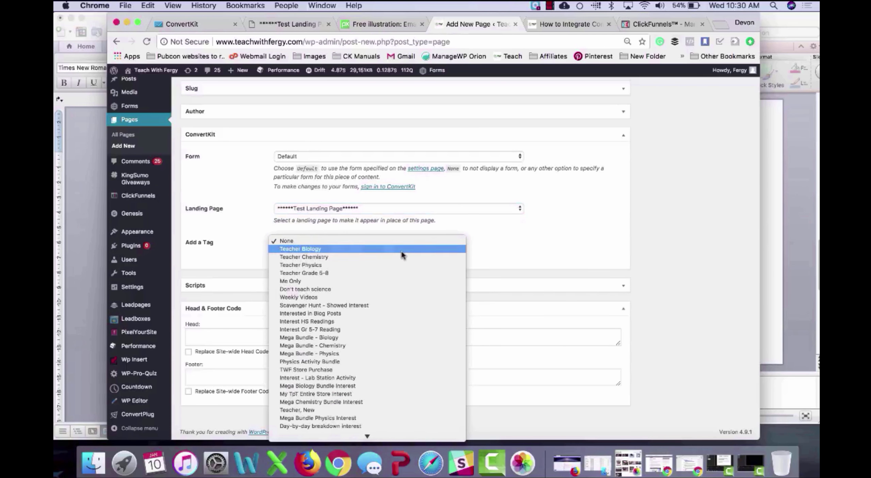
click(404, 250)
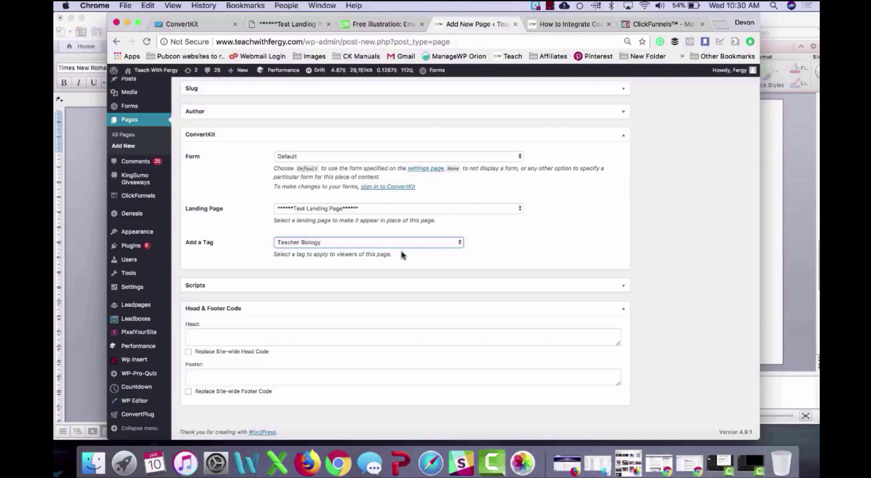
scroll(609, 242, up, 15)
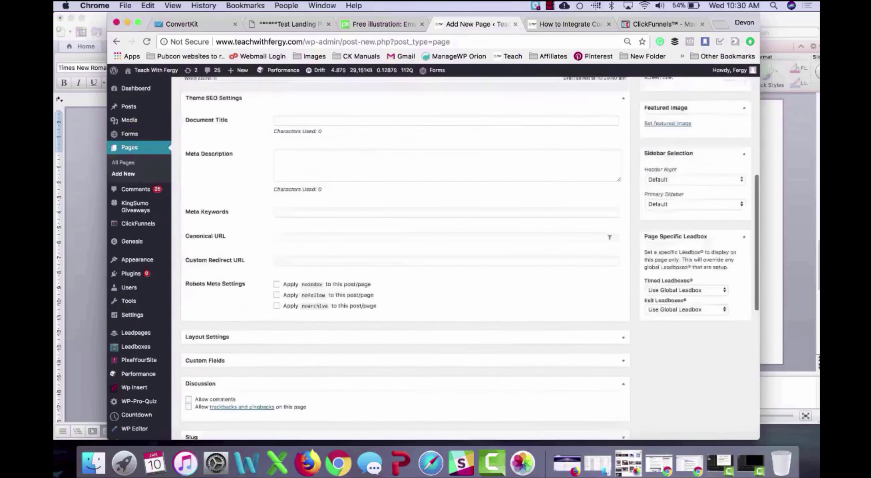
scroll(609, 237, up, 3)
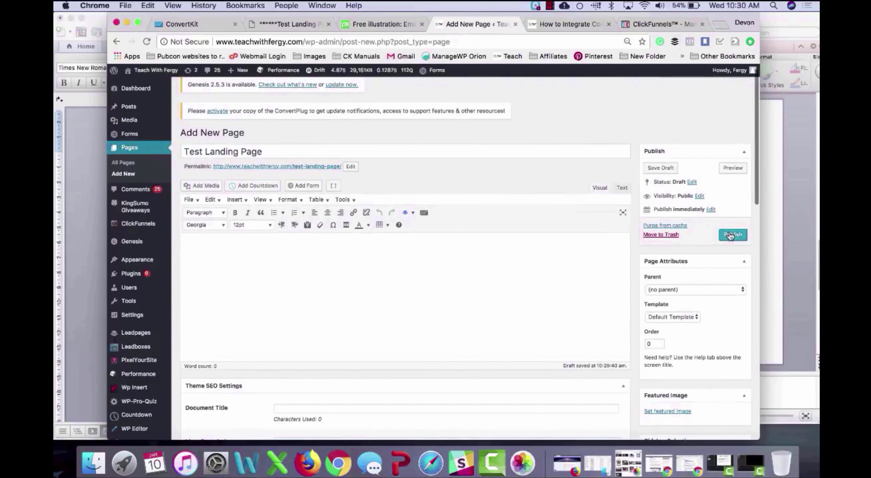
Step: Try the Landing page template, revert to Default Template, and publish Test Landing Page
click(694, 318)
click(694, 339)
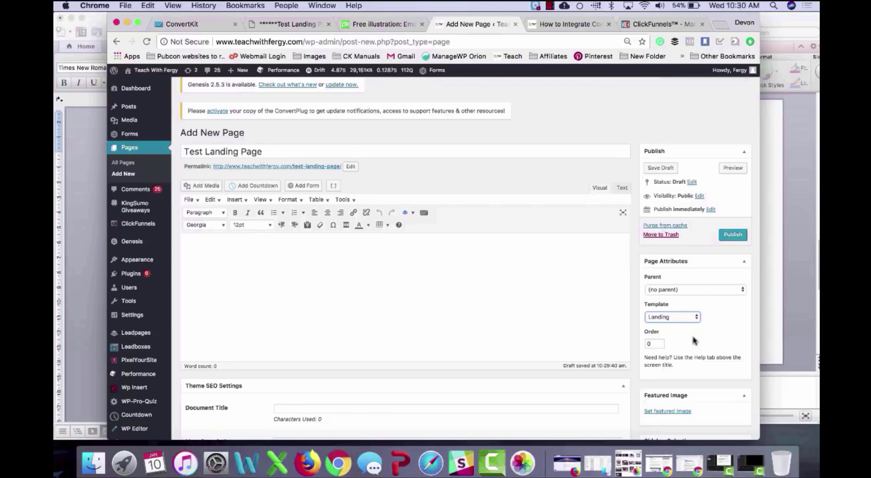
click(693, 317)
click(681, 290)
click(733, 235)
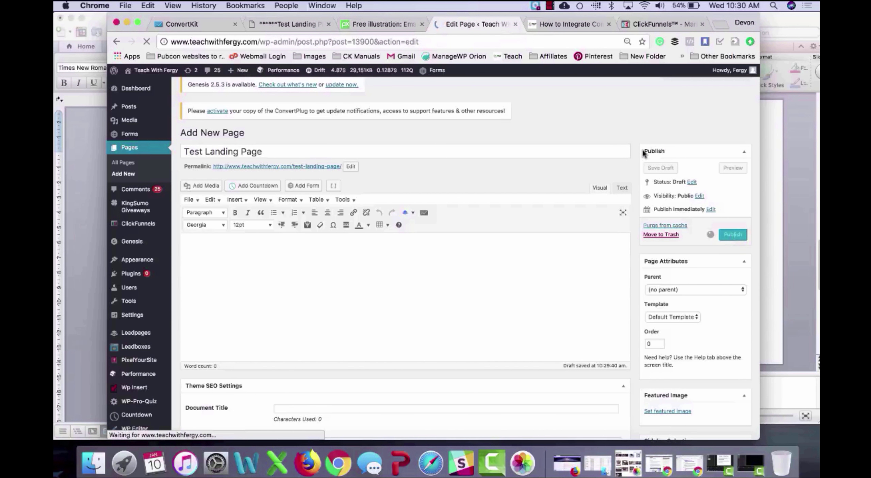
click(558, 27)
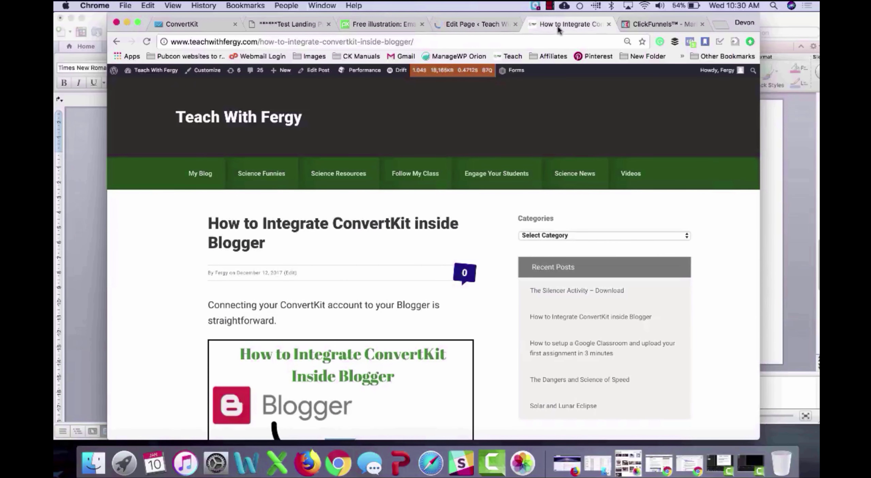
Step: Skim the 'How to Integrate ConvertKit inside Blogger' post, then return to the Test Landing Page editor
scroll(372, 229, down, 3)
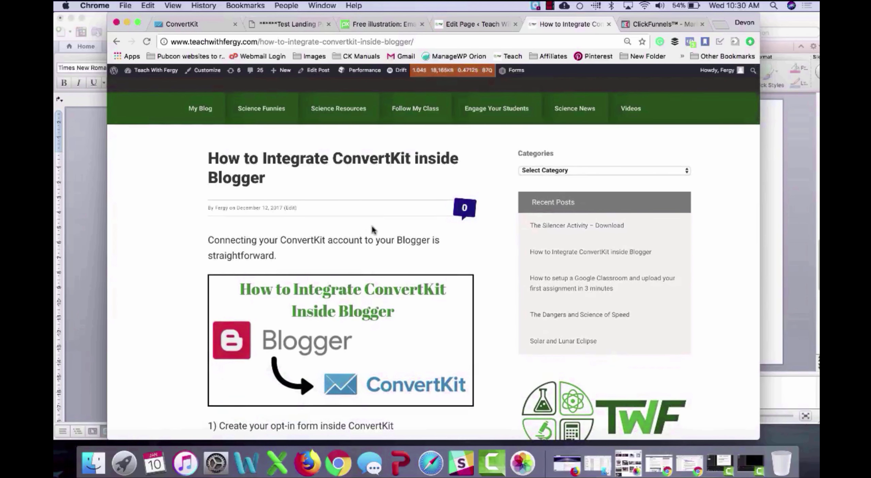
scroll(372, 224, down, 2)
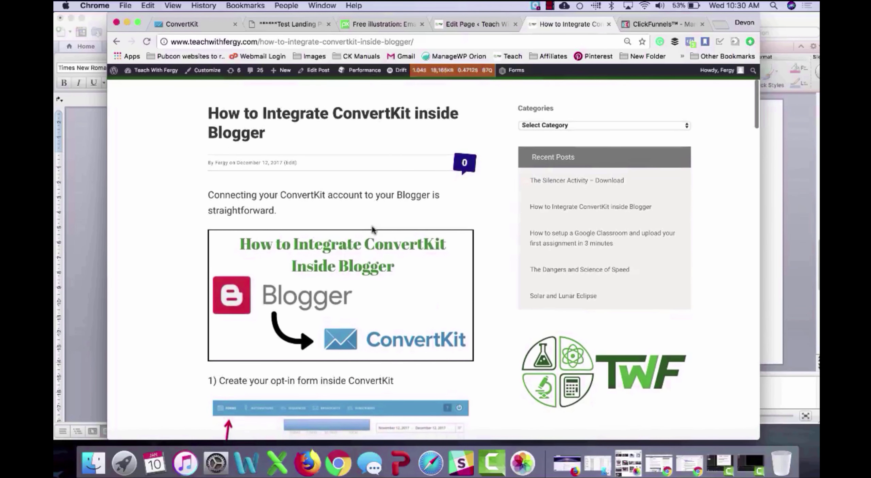
scroll(372, 230, down, 8)
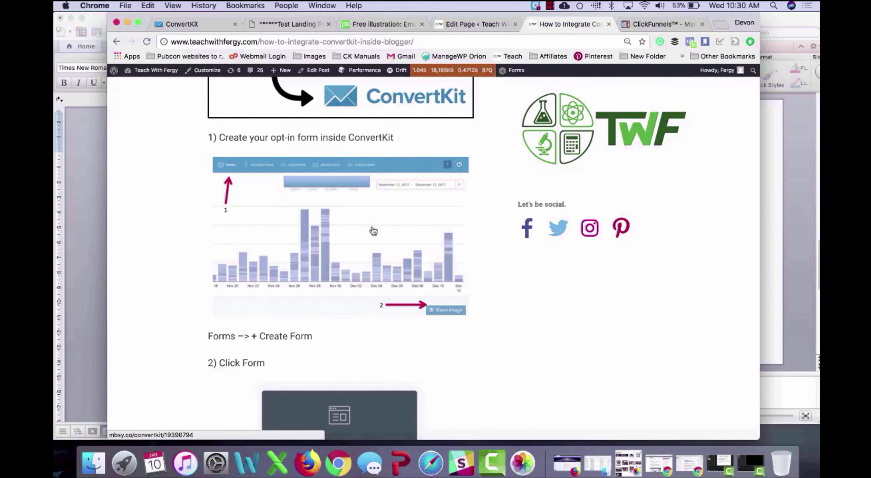
scroll(373, 231, down, 20)
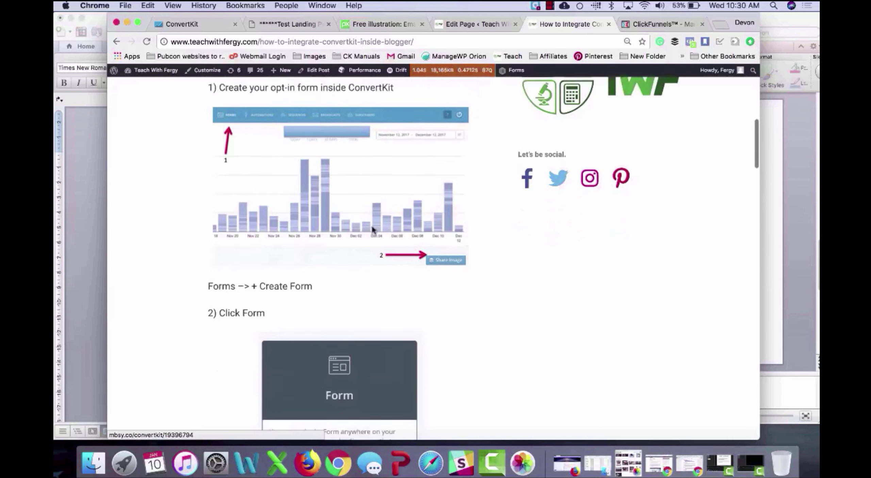
scroll(372, 228, down, 18)
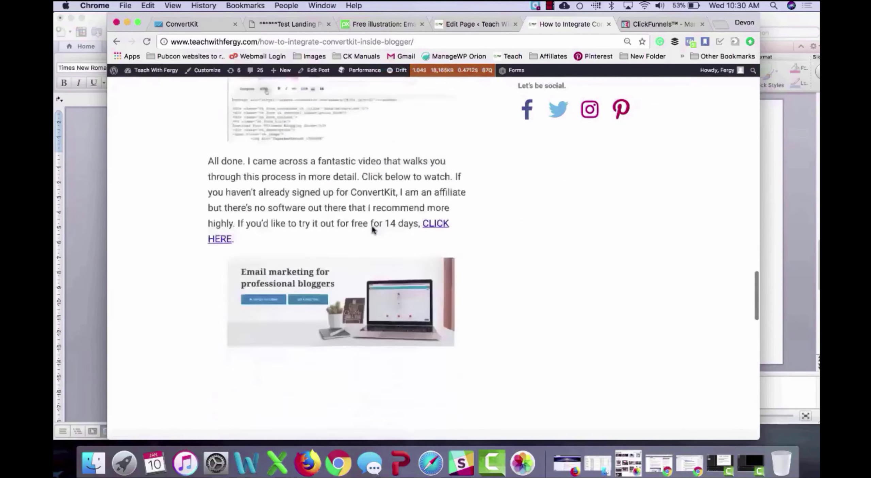
scroll(373, 230, up, 12)
scroll(373, 231, up, 20)
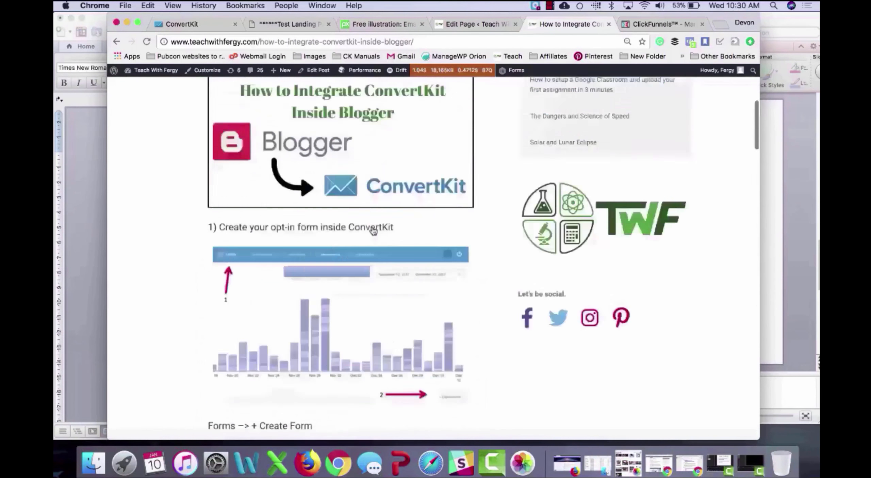
click(480, 28)
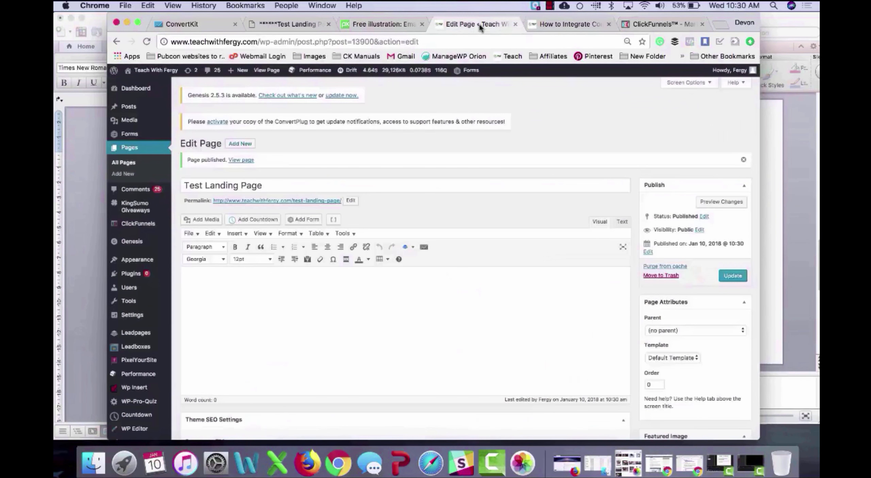
Step: View the live Test Landing Page and open its email signup form, then return to ConvertKit
click(245, 160)
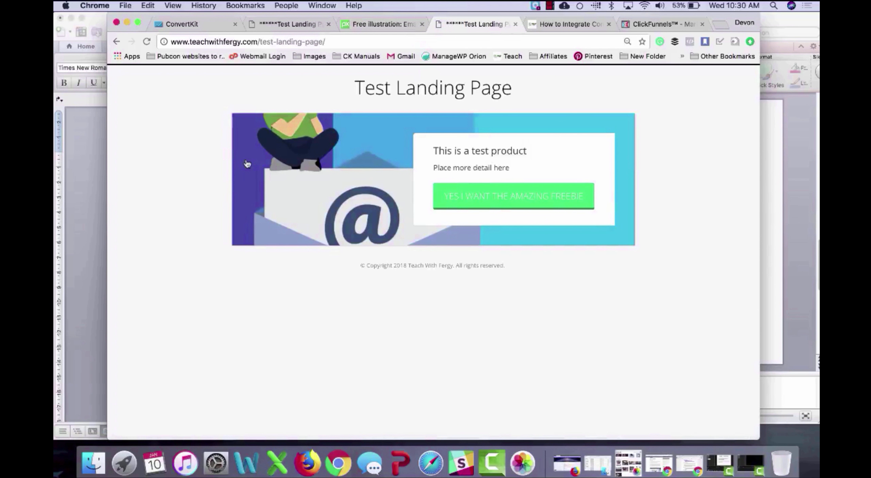
click(561, 206)
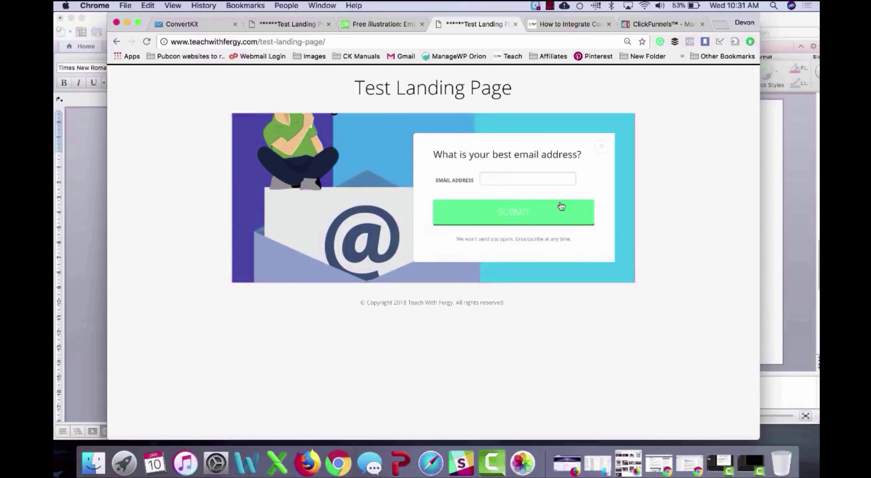
click(512, 174)
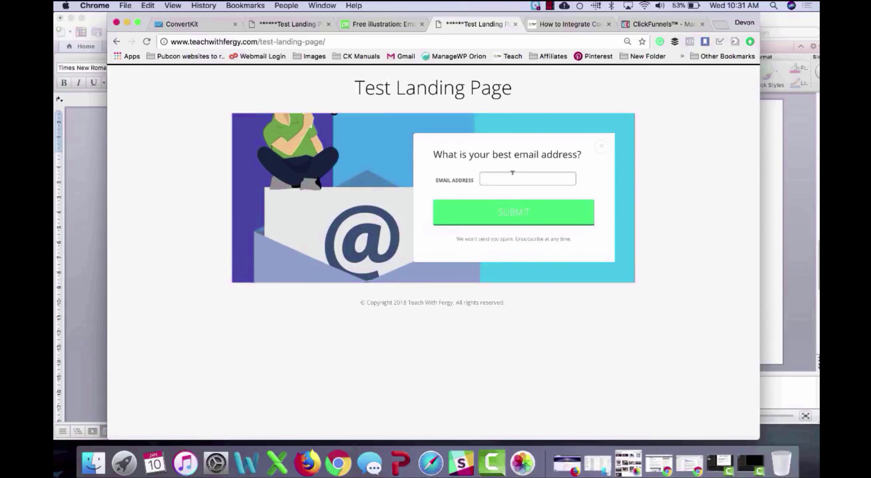
click(215, 25)
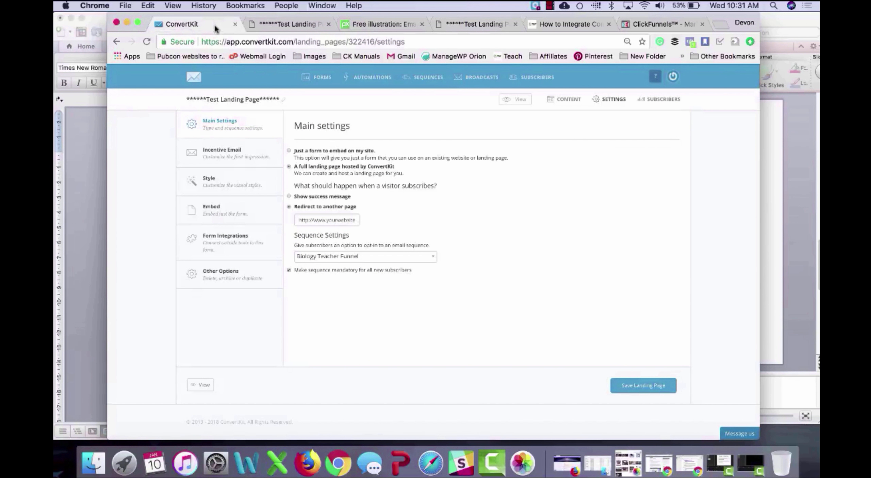
Step: Go back to the forms list and reopen the Test Landing Page for editing
click(247, 99)
key(super+c)
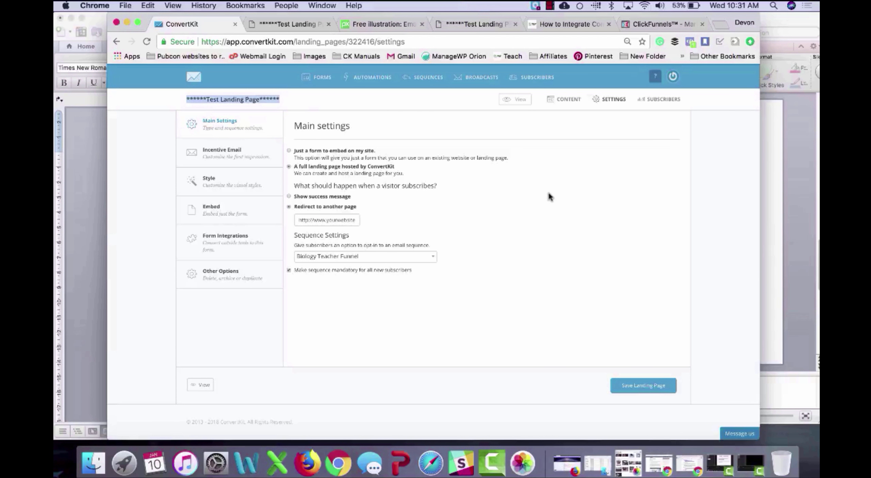
click(321, 196)
click(319, 84)
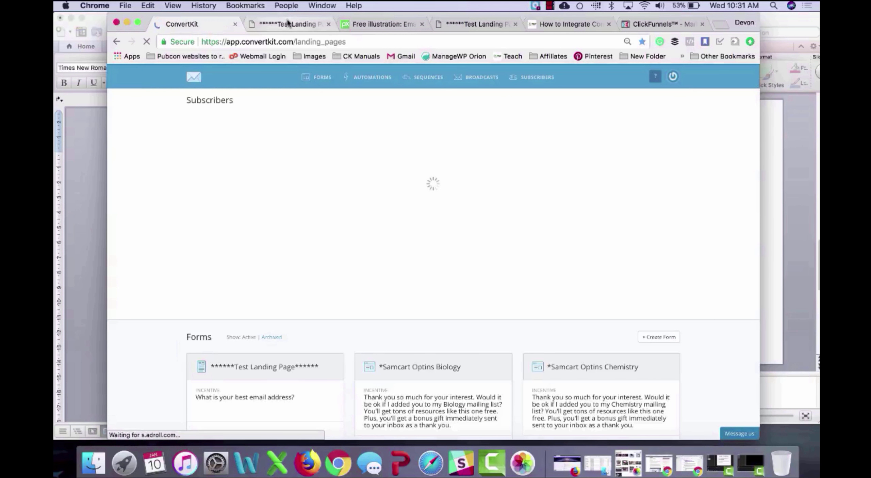
click(307, 324)
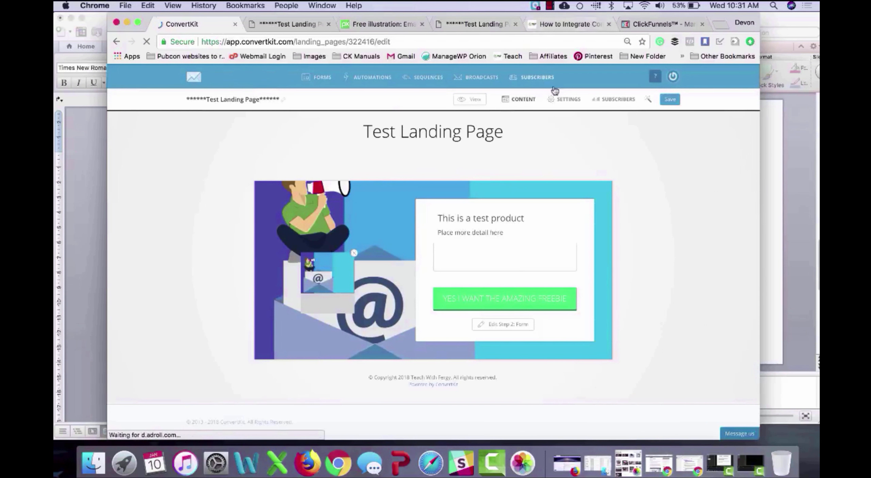
Step: Choose the Sidebar style under Settings > Style, save, and return to the Forms dashboard
click(565, 101)
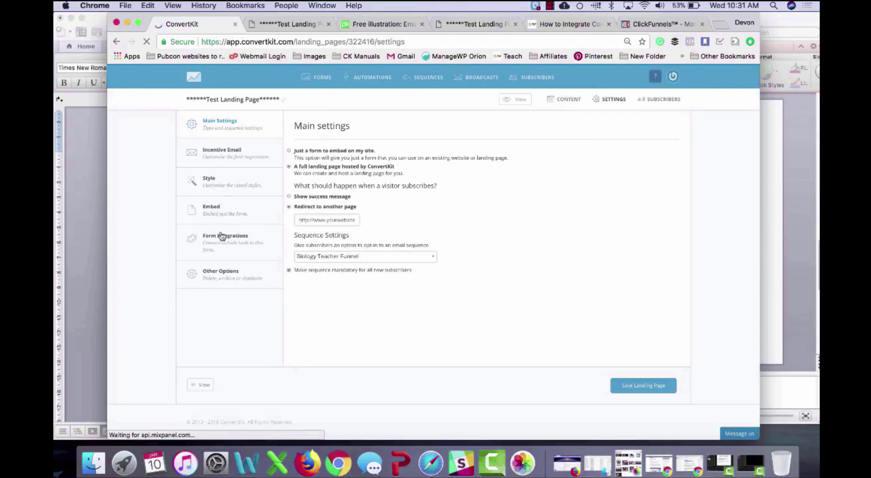
click(254, 192)
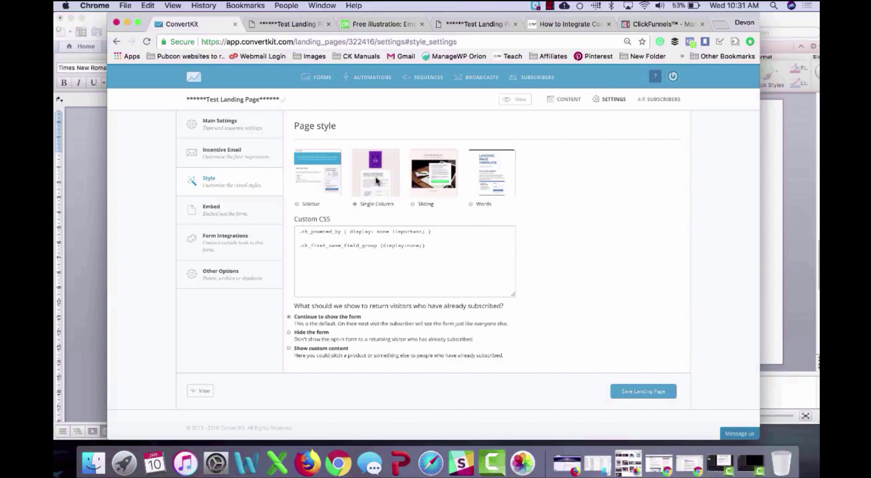
click(305, 170)
click(644, 393)
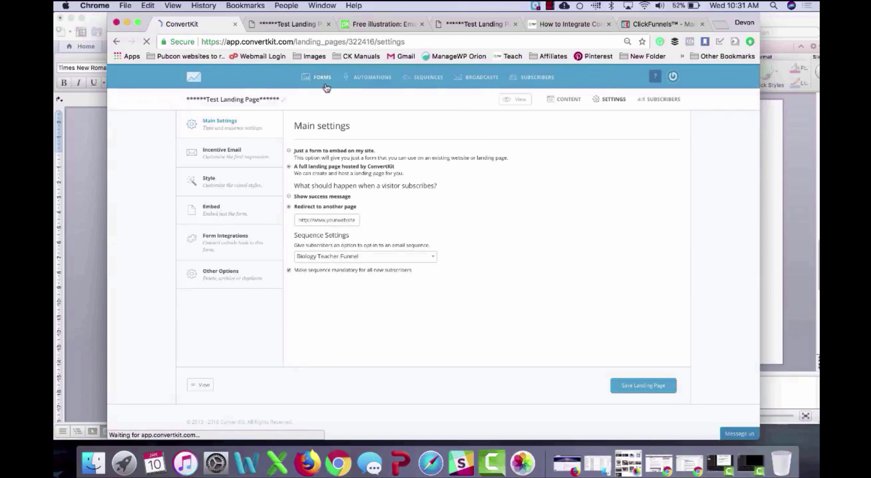
click(326, 85)
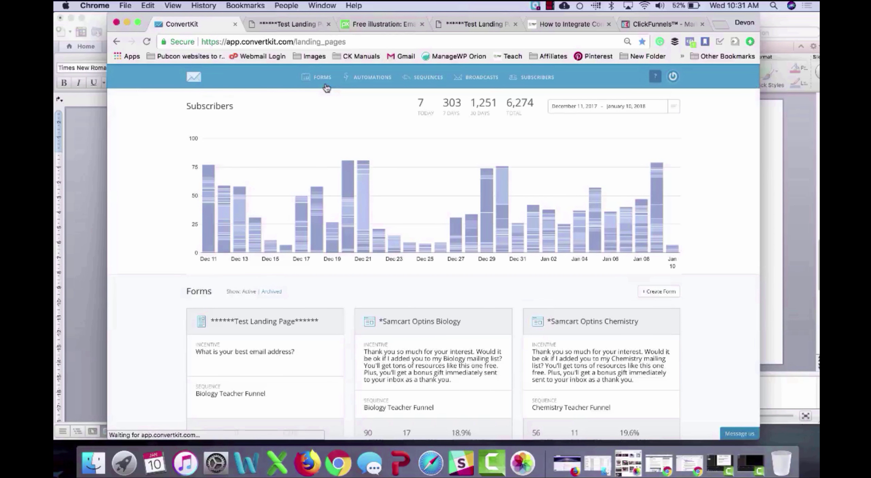
Step: Create a new embeddable form using the first form style
click(663, 297)
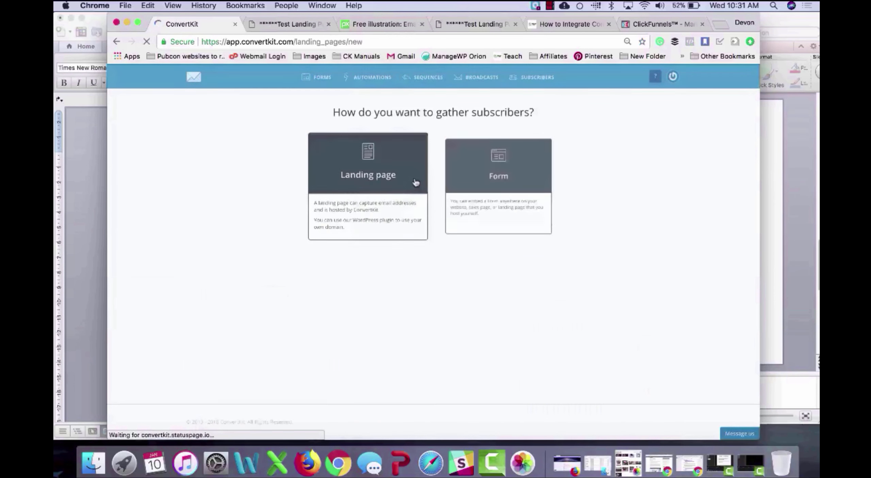
click(498, 177)
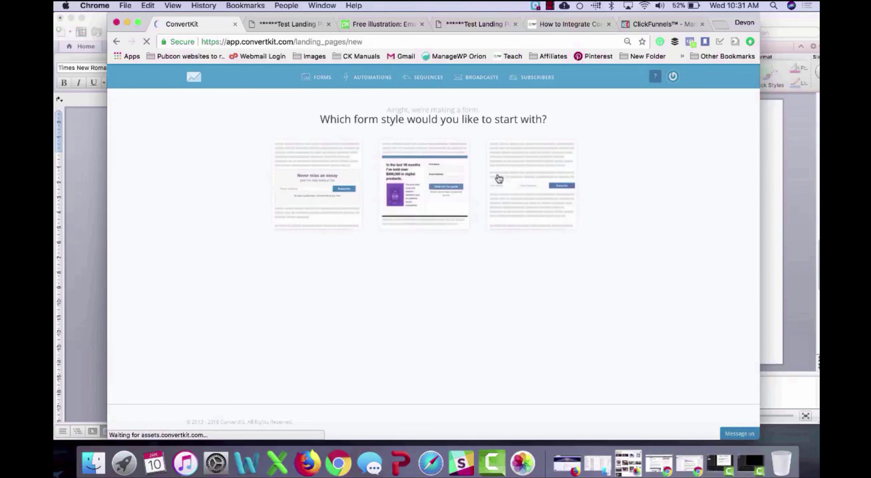
click(326, 188)
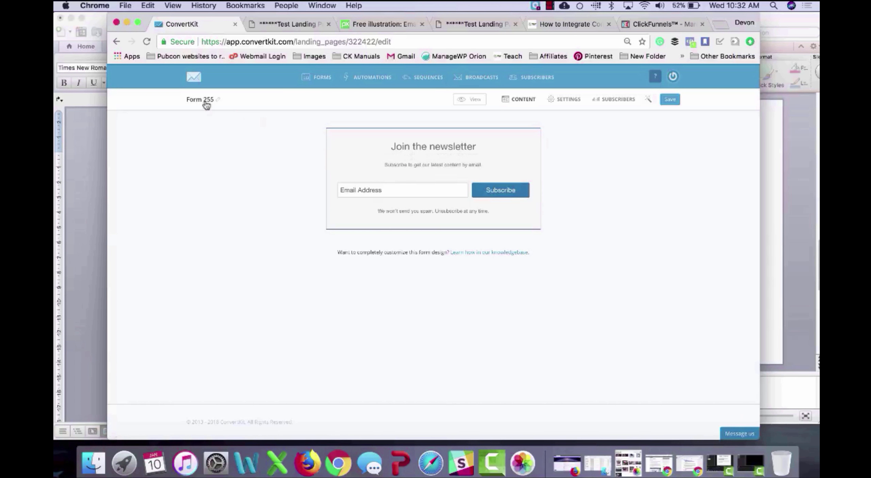
Step: Rename the new form to 'Test Form' and save it
click(193, 96)
key(super+v)
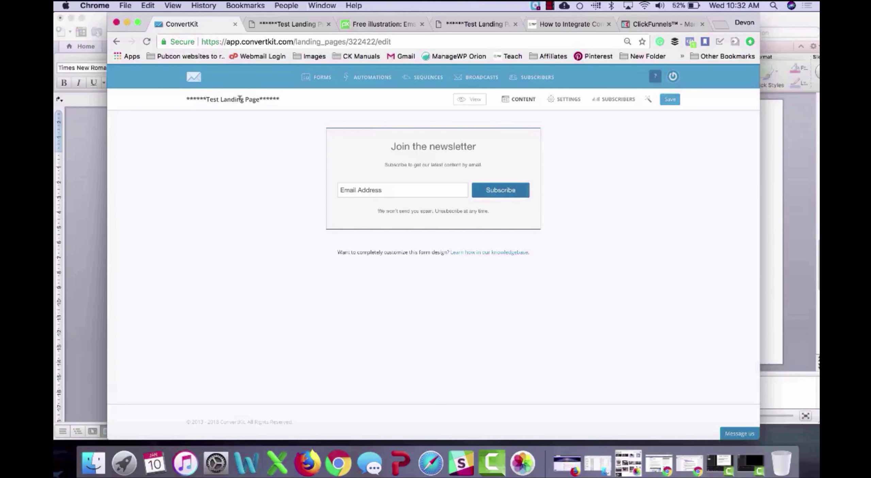
text(2)
double_click(241, 95)
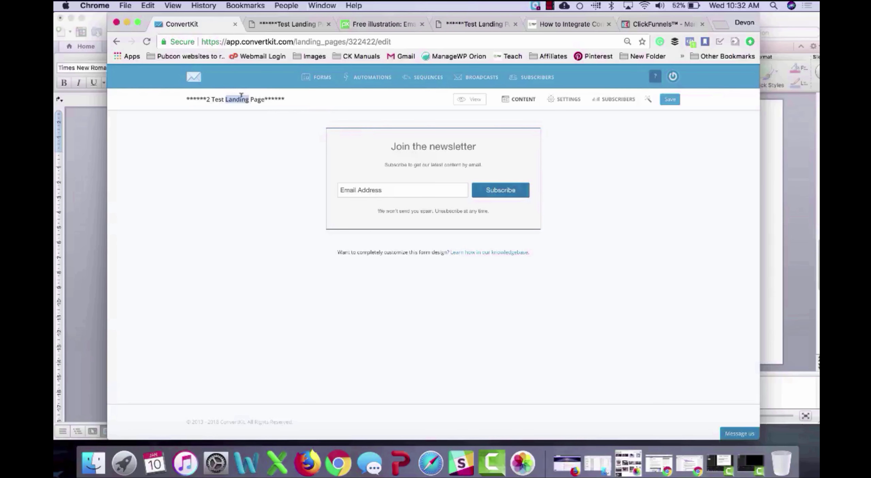
text(Form)
key(BackSpace)
key(BackSpace)
key(BackSpace)
key(BackSpace)
key(Delete)
key(Delete)
key(Delete)
key(Delete)
key(Delete)
key(BackSpace)
key(BackSpace)
key(BackSpace)
key(BackSpace)
key(BackSpace)
key(BackSpace)
key(BackSpace)
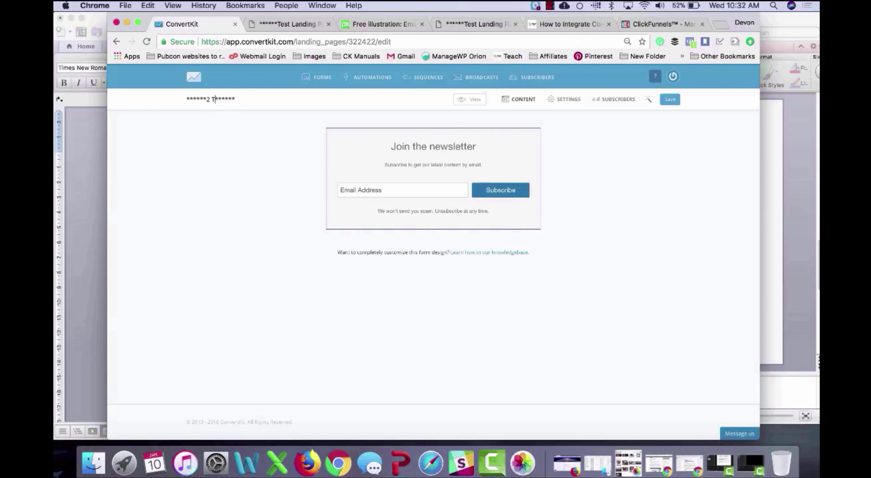
text(Test Form)
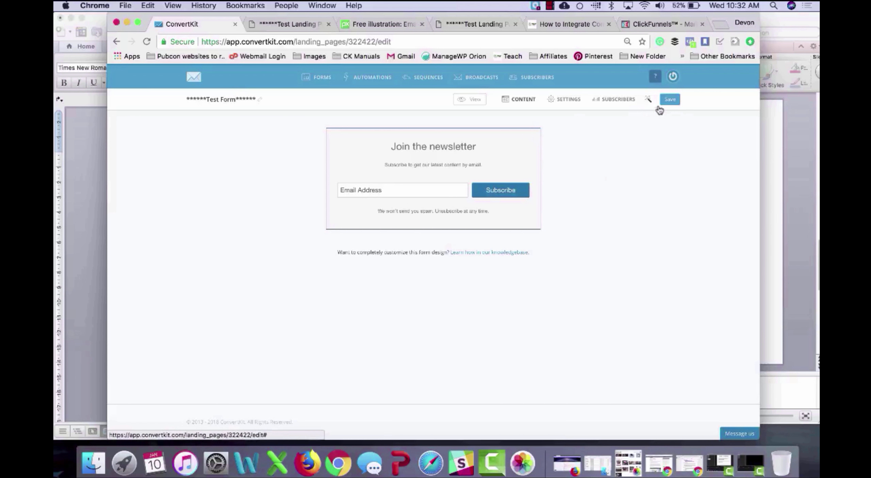
click(672, 101)
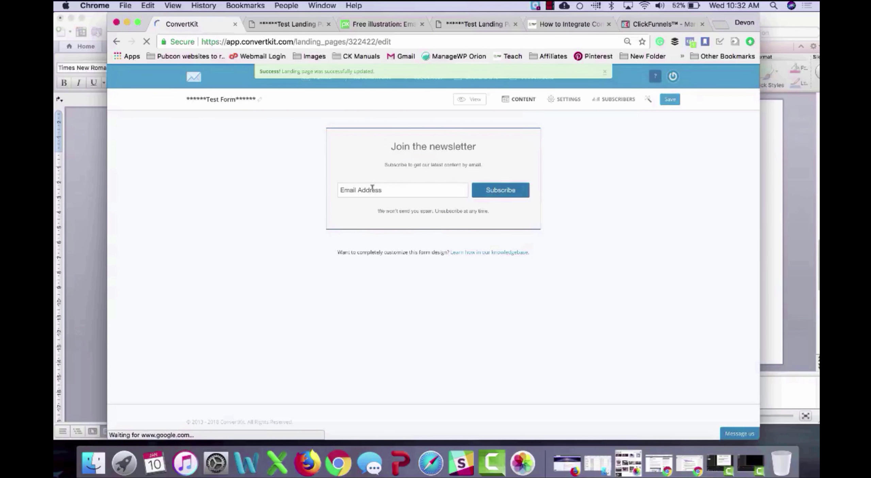
Step: Replace the form's subtitle with the uploaded 'Email background image.jpg'
click(442, 164)
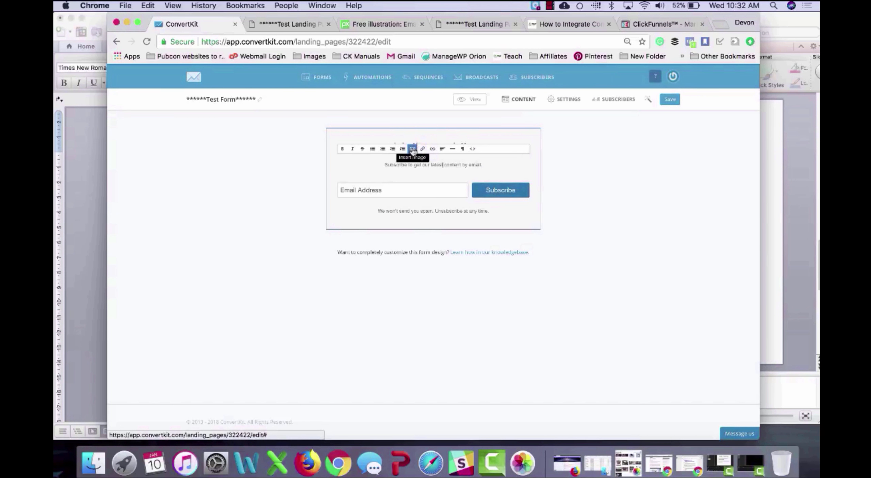
triple_click(445, 164)
key(BackSpace)
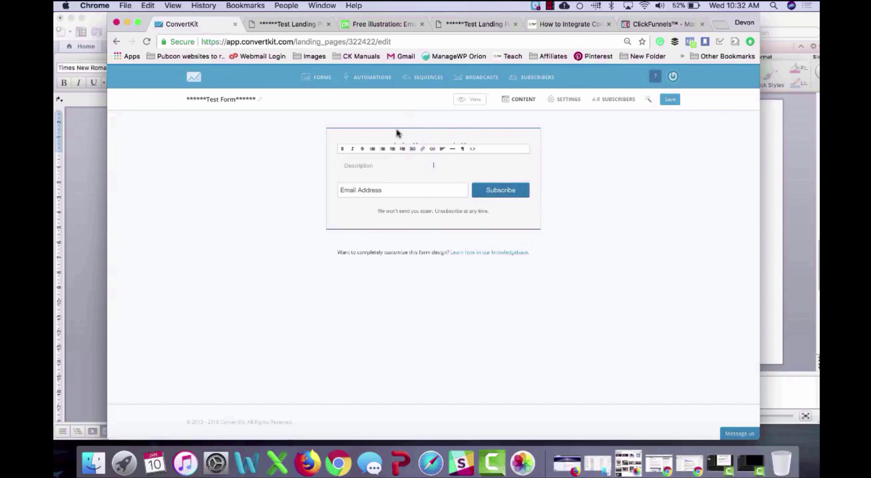
click(413, 149)
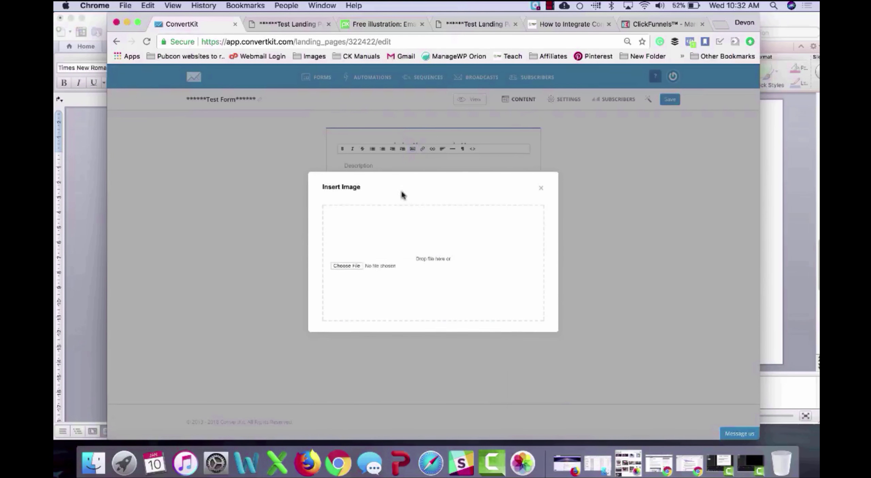
click(355, 267)
double_click(395, 102)
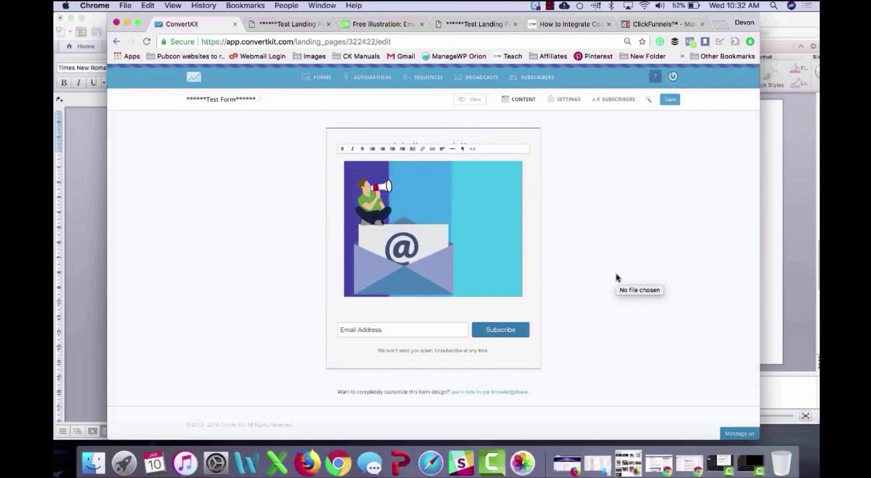
Step: Change the heading to 'Test Form' and the button label to 'Submit', then save
click(581, 184)
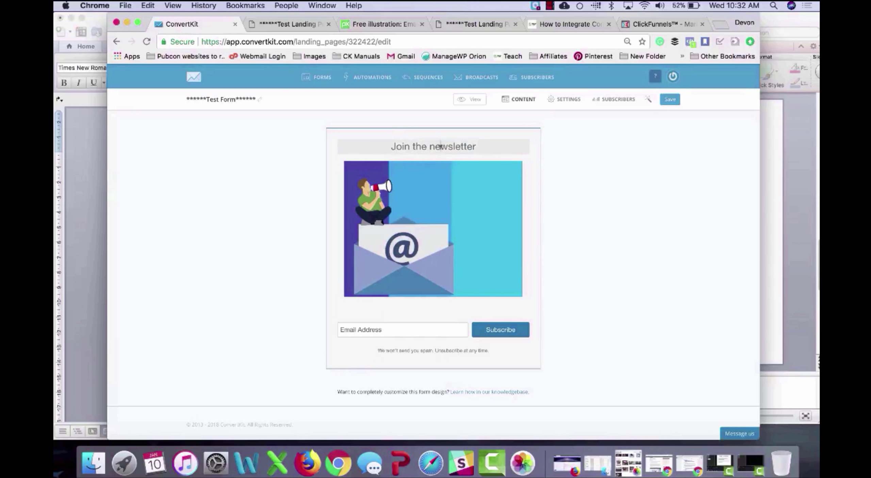
triple_click(443, 147)
text(Test Form)
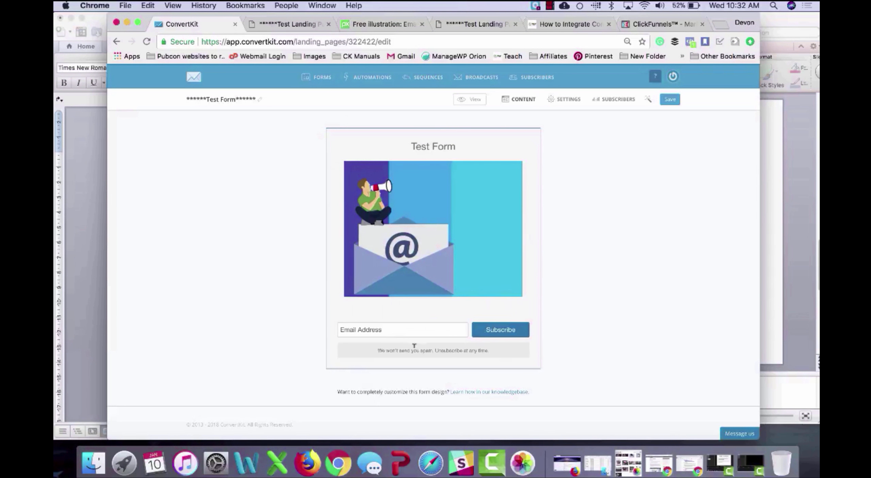
double_click(499, 330)
text(Submit)
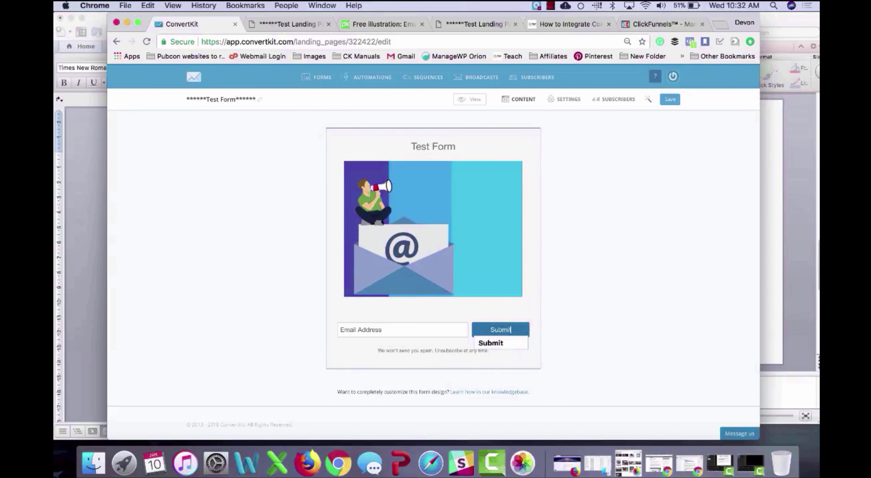
click(589, 306)
click(671, 100)
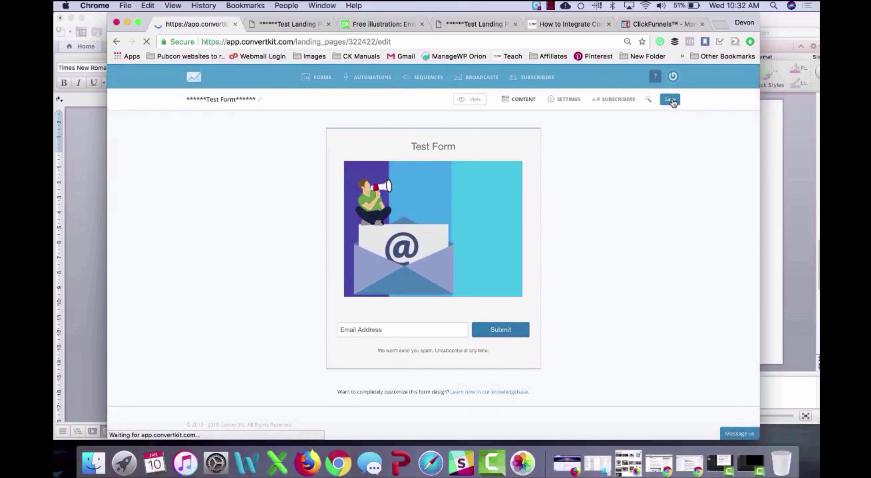
Step: Open the form's styles and settings, briefly checking the Blogger post and landing page preview
click(647, 101)
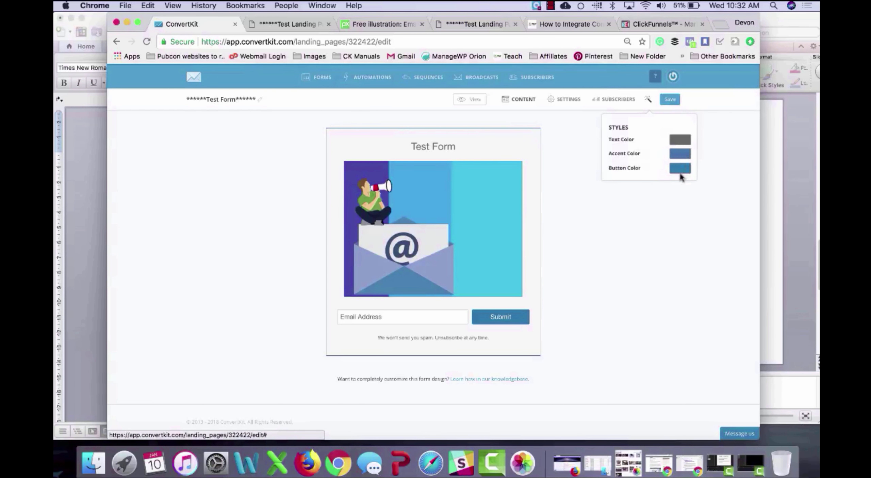
click(564, 100)
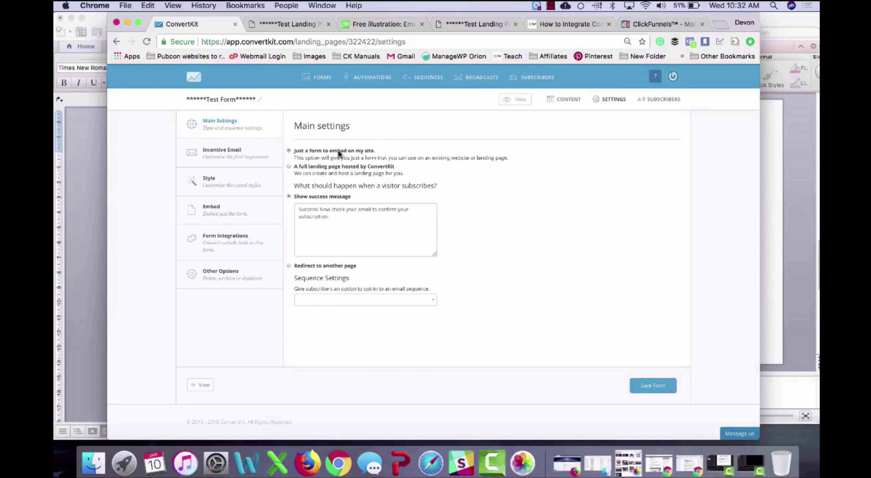
click(565, 26)
scroll(360, 313, down, 3)
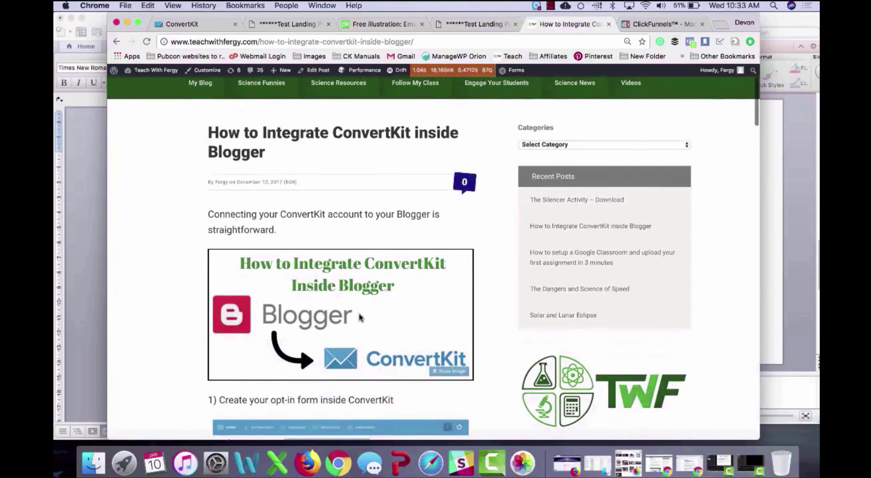
click(283, 25)
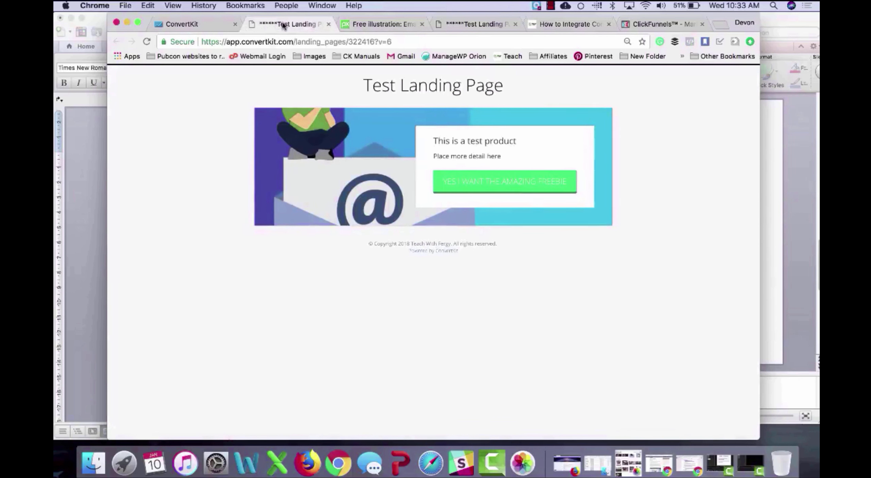
click(195, 24)
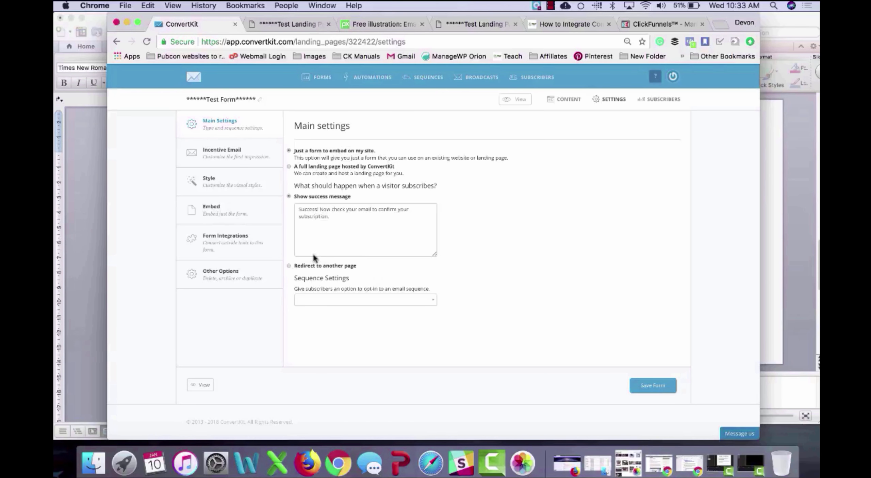
click(325, 266)
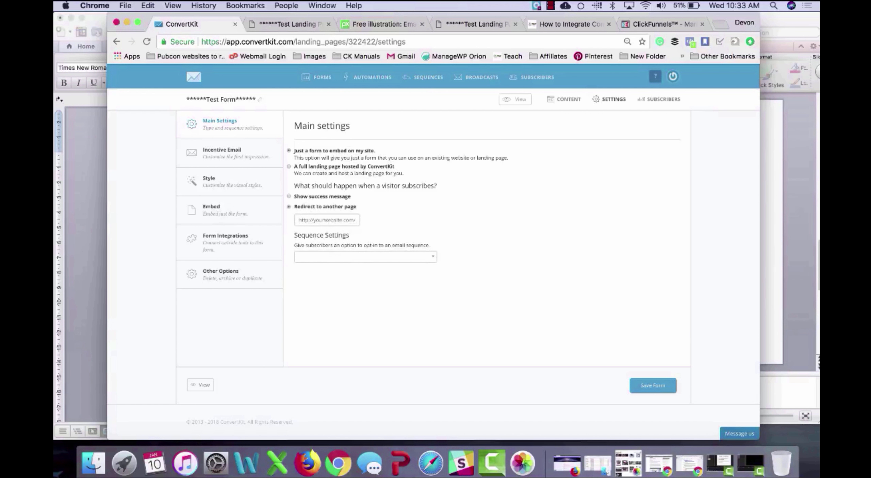
text(www.thankyoupage.com)
click(379, 257)
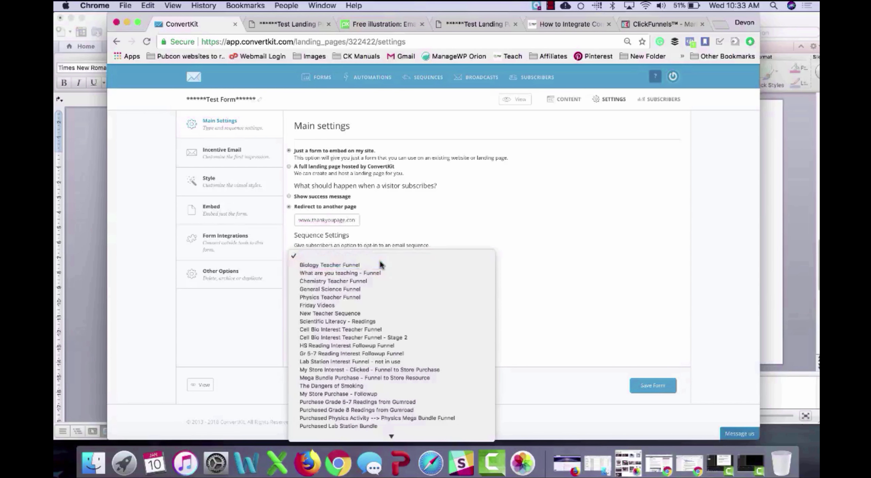
click(381, 265)
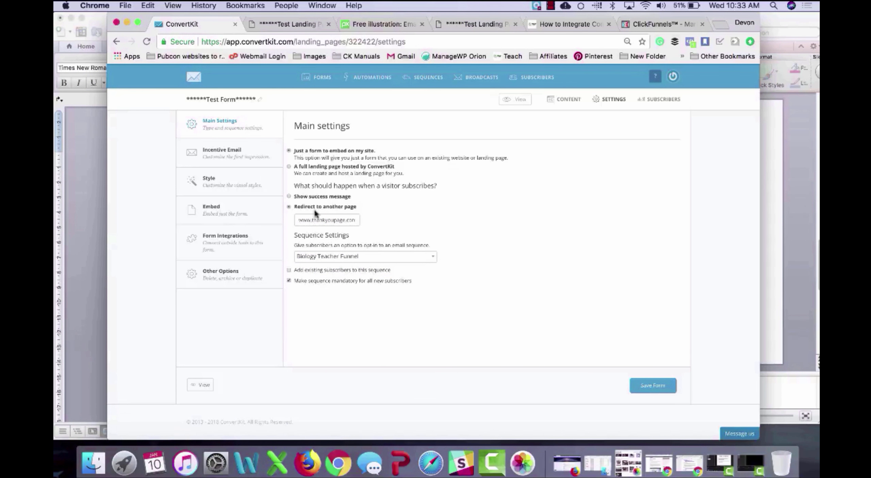
click(227, 159)
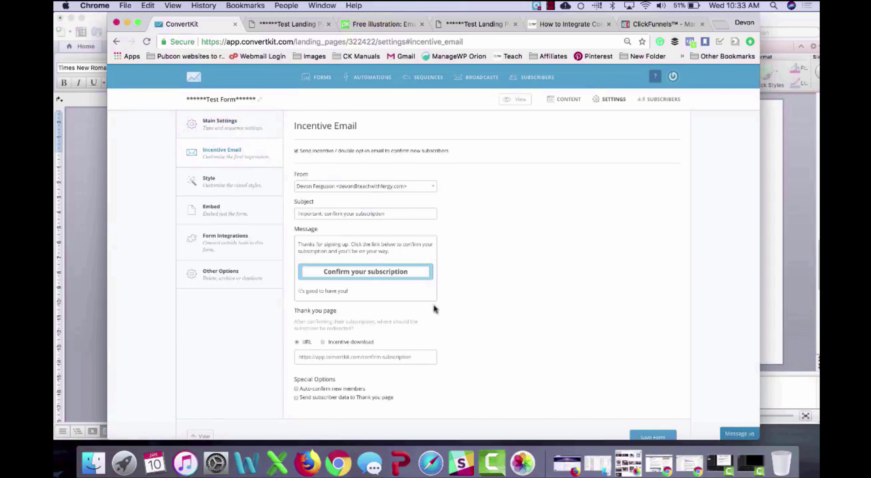
scroll(424, 285, down, 3)
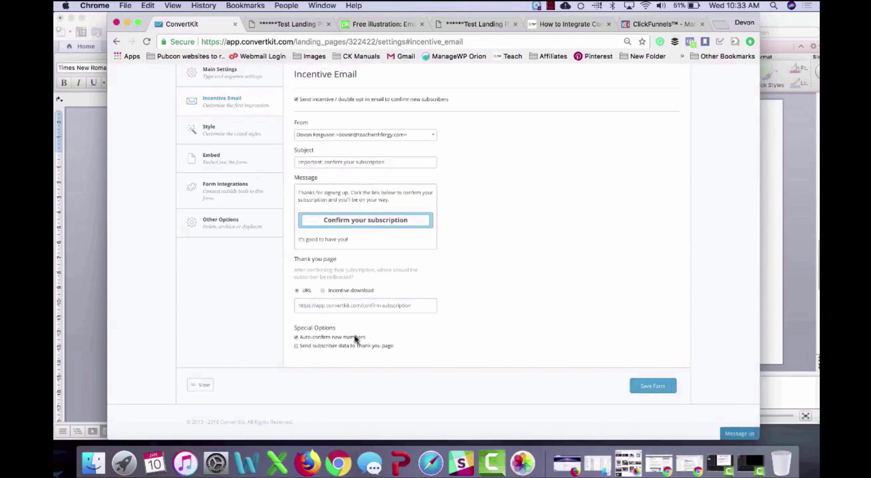
scroll(354, 338, up, 3)
Step: Copy both CSS rules from the Word document into the form's Style > Custom CSS box
click(208, 180)
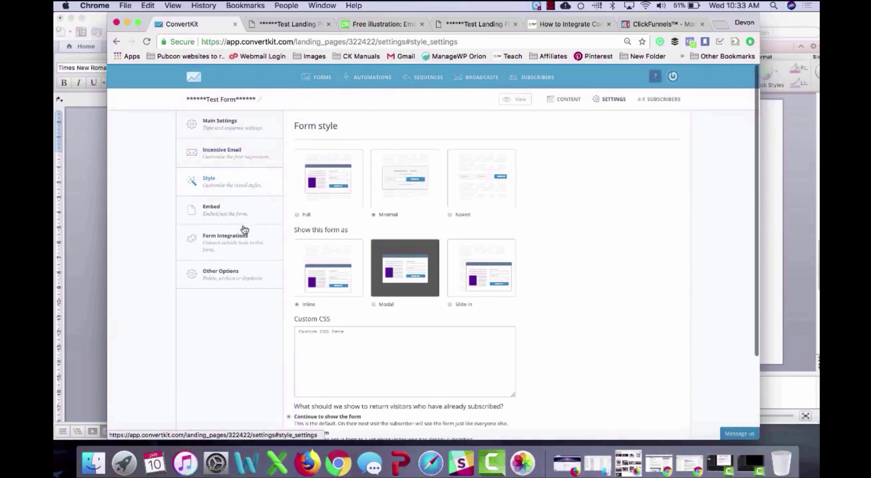
click(72, 215)
key(super+a)
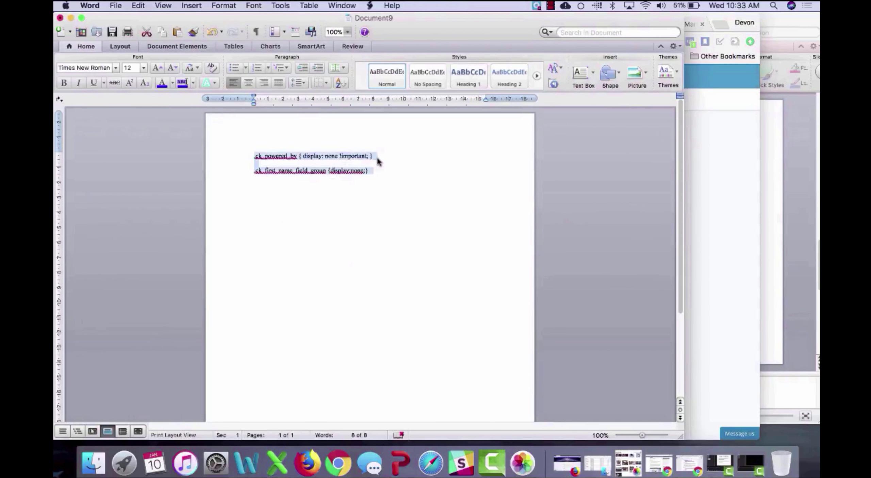
key(super+c)
click(737, 220)
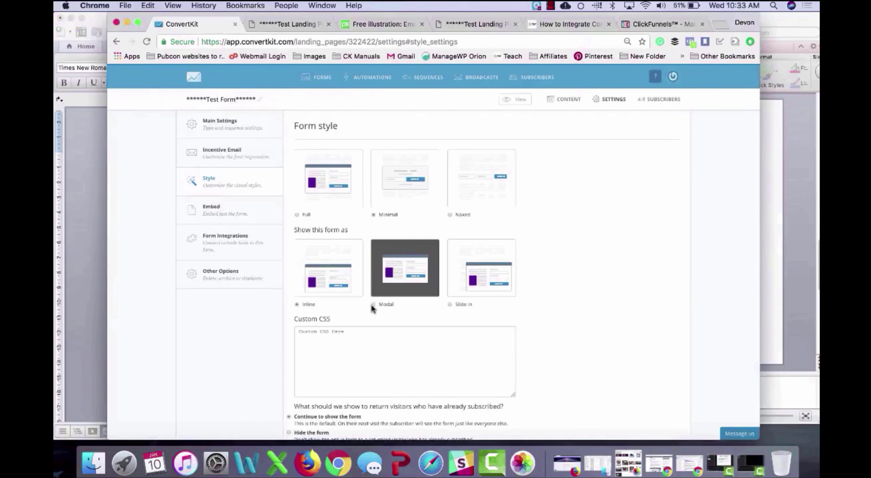
click(358, 343)
key(super+v)
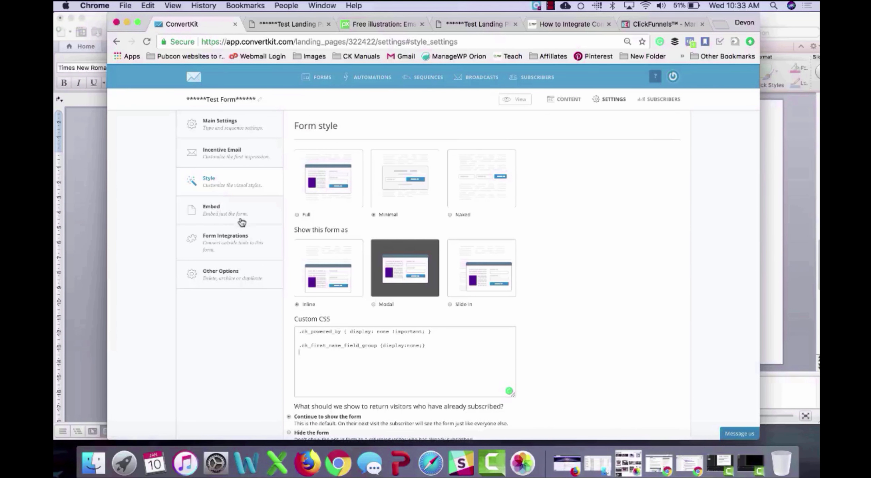
Step: Look over the form's embed, integrations and other options, then save the form
click(242, 221)
click(237, 243)
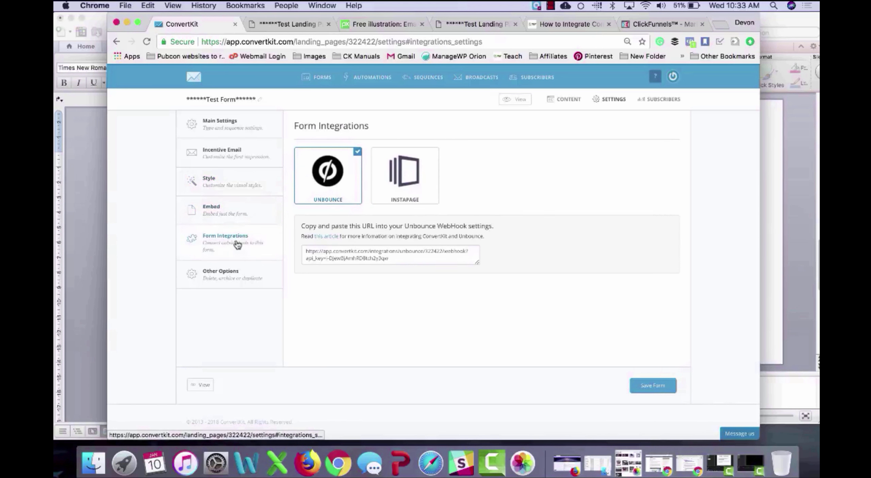
click(233, 270)
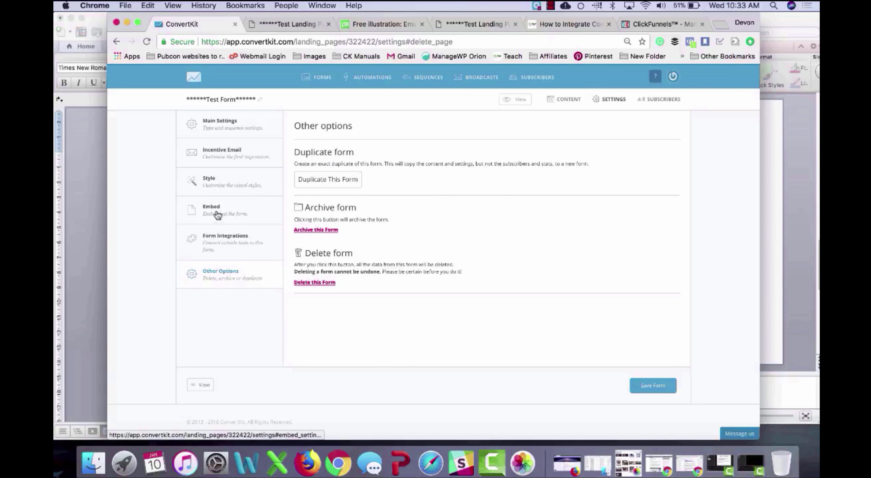
click(653, 385)
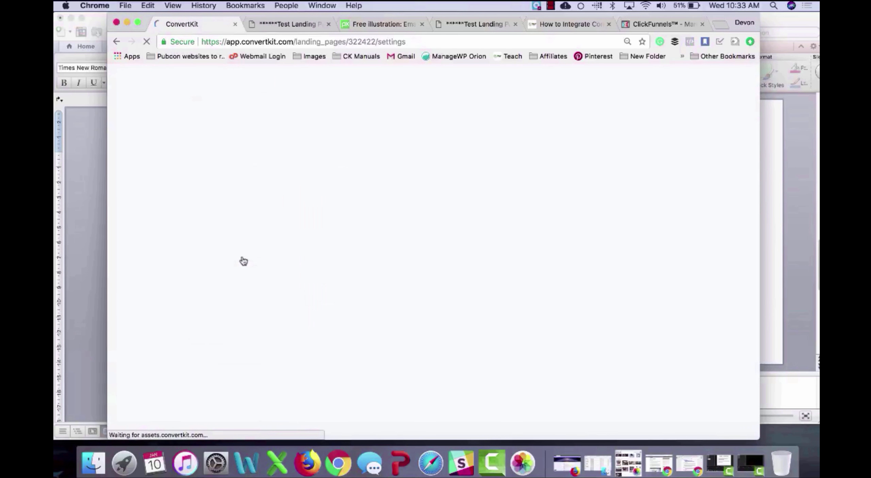
Step: Display the form's WordPress shortcode in its Embed options
click(263, 216)
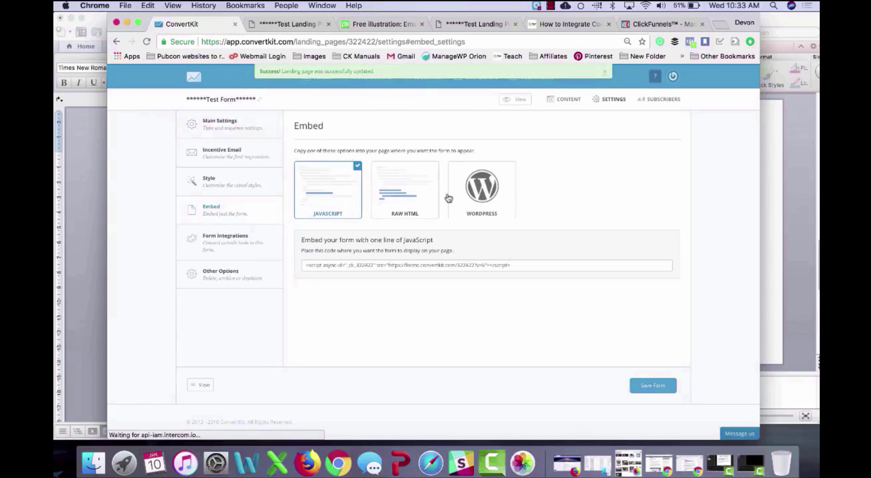
click(498, 195)
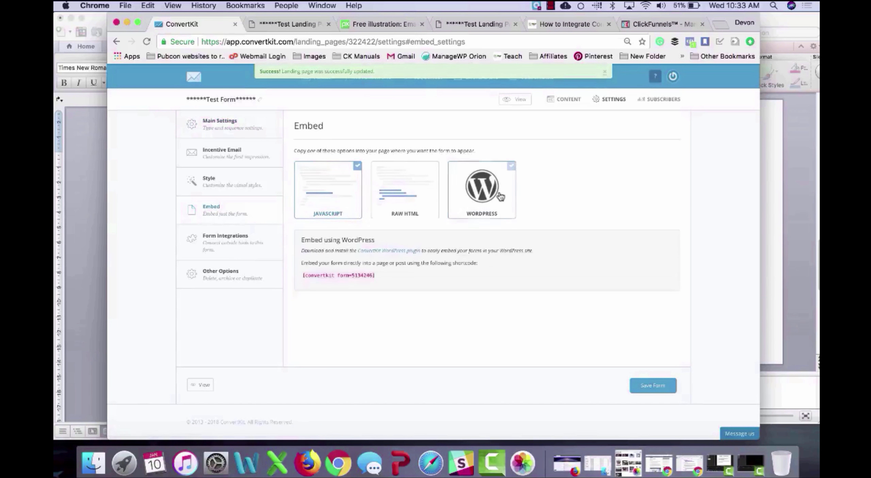
click(411, 192)
click(482, 189)
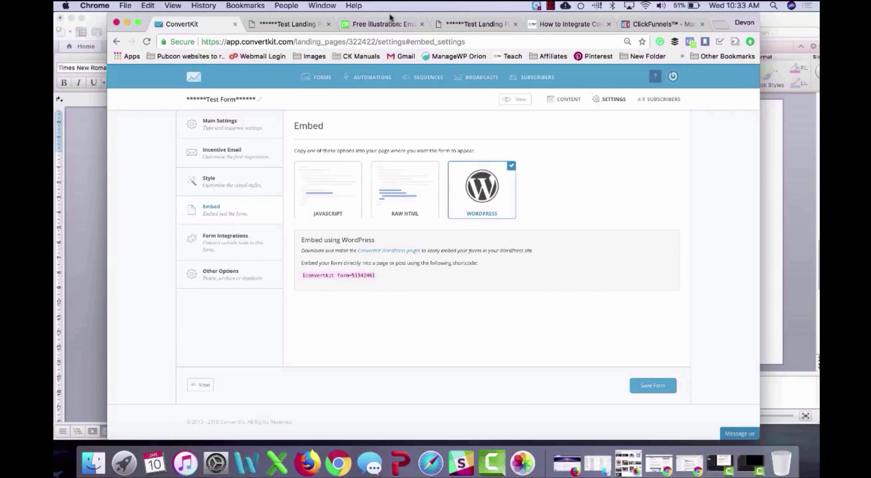
click(289, 24)
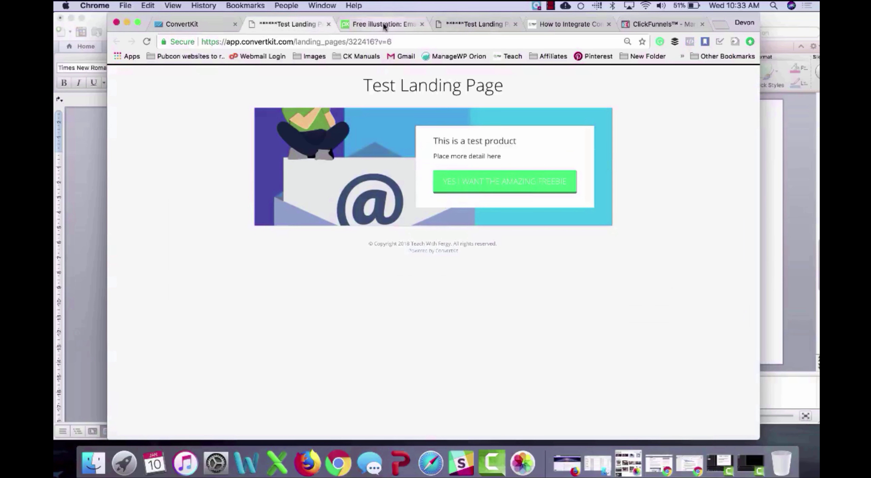
Step: Review the site's existing Test Landing Page, then start a new page via Pages > Add New
click(537, 23)
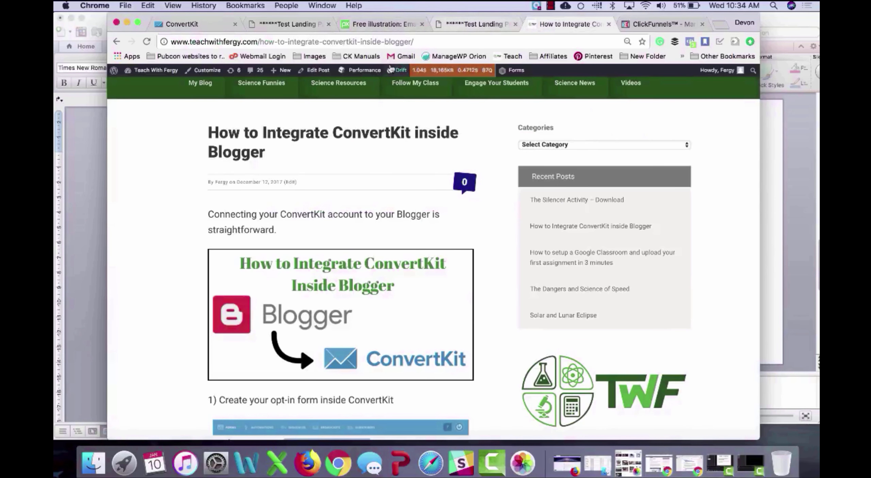
click(482, 23)
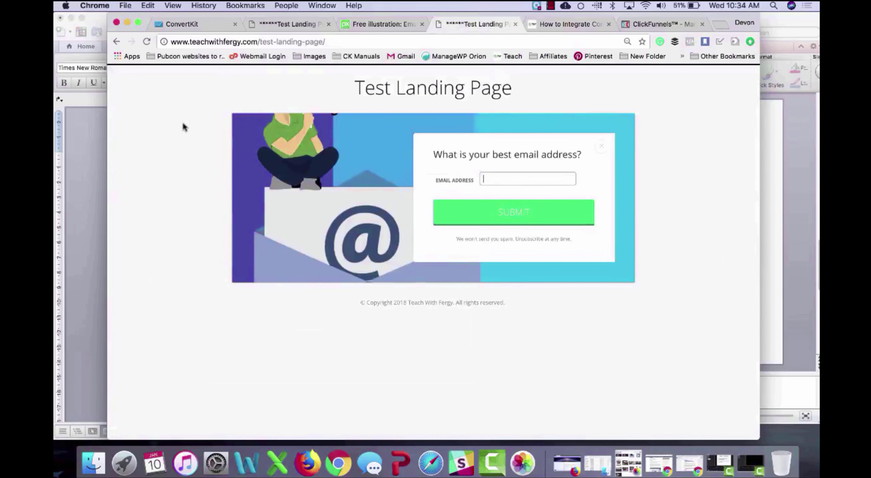
scroll(170, 121, left, 5)
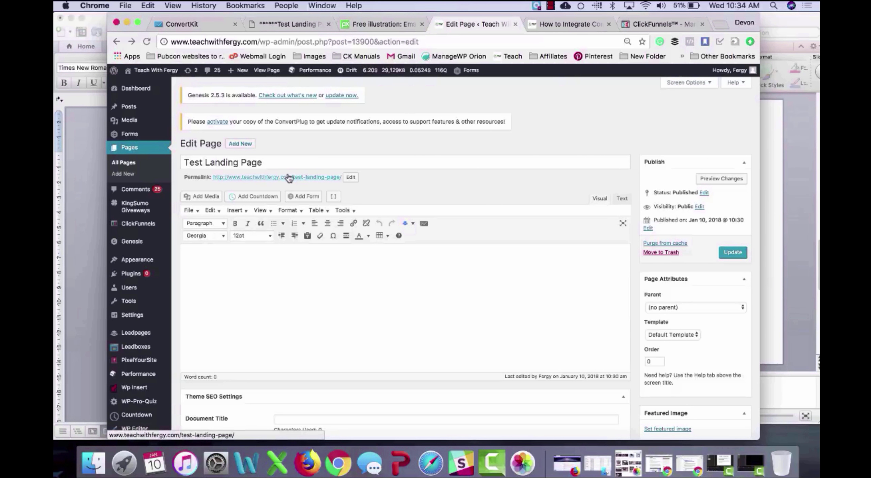
click(245, 145)
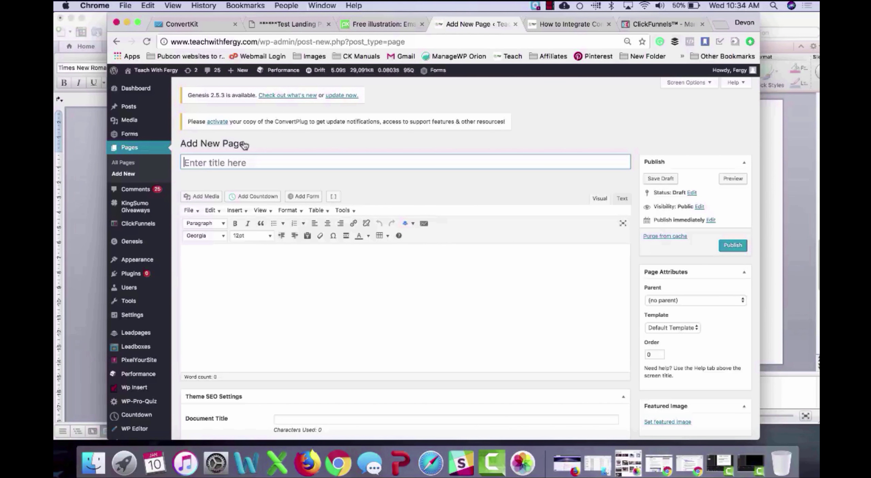
Step: Title the new page 'Test Form Page'
text(T)
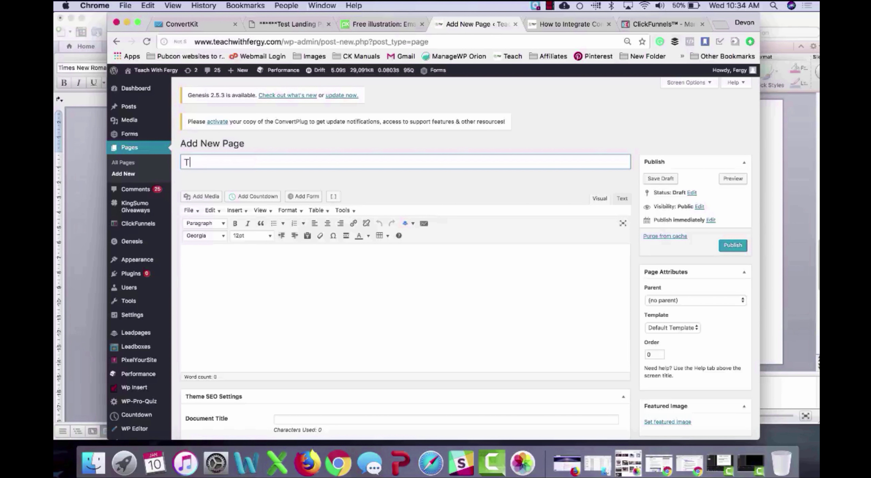
text(est Form Page)
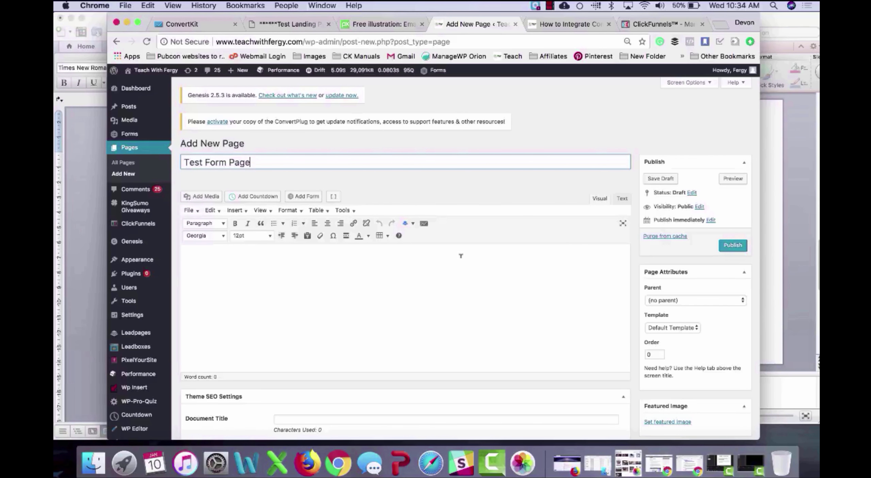
click(456, 275)
scroll(456, 274, down, 1)
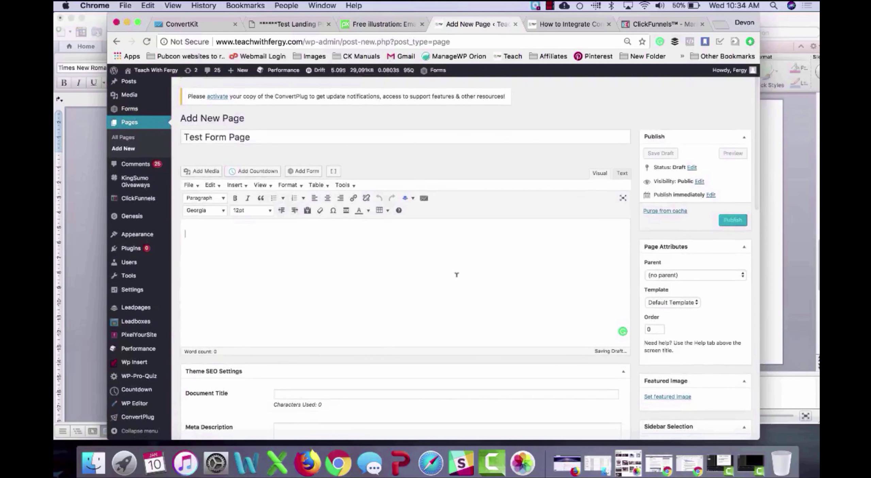
Step: Write the body lines 'Header', 'Information about biology', 'Thanks for coming' and a sign-off name
text(Header)
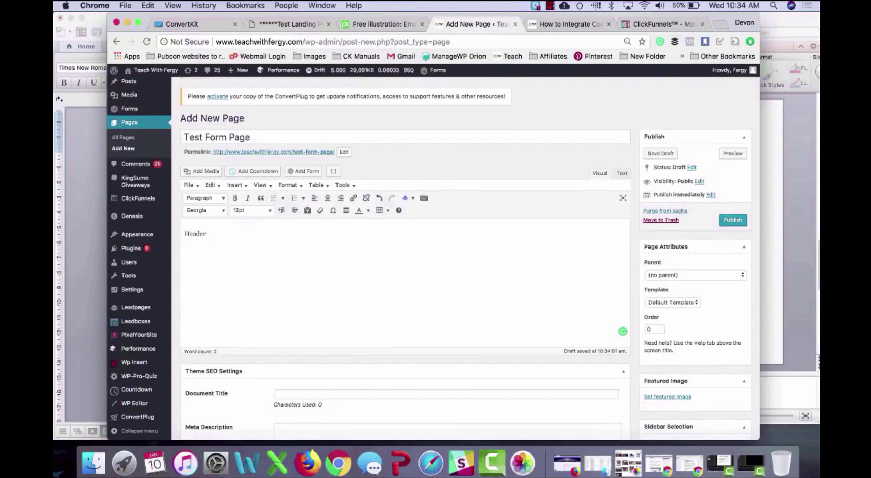
key(Return)
text(Information about biology)
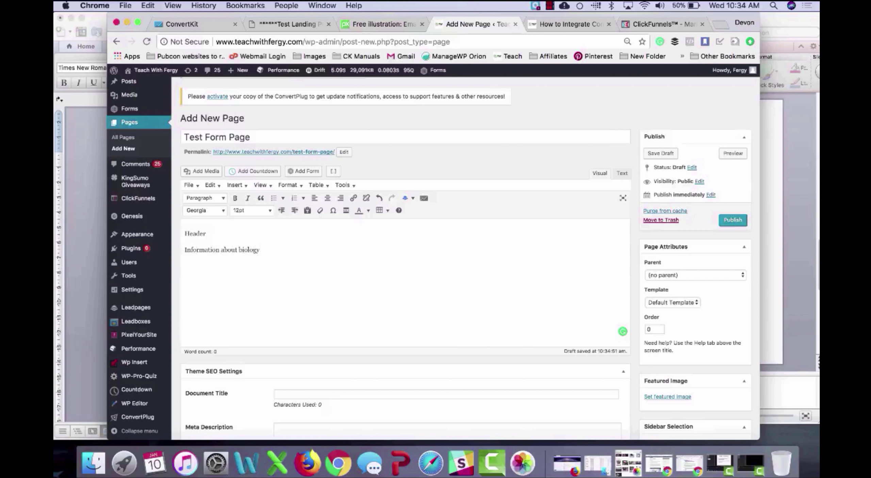
key(Return)
key(Return)
text(Thanks for y)
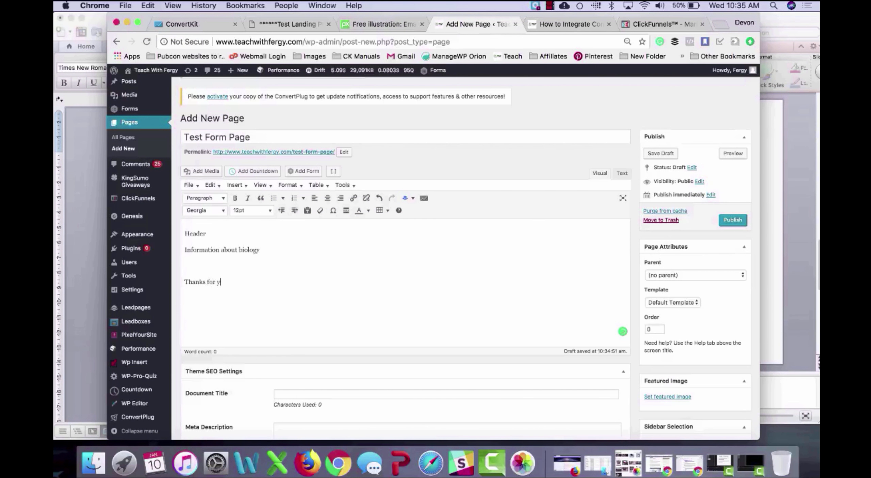
key(BackSpace)
text(coming)
key(Return)
text(Devon)
Step: Replace the blank line 5 in Text view with the copied [convertkit form=5134246] shortcode
click(622, 174)
double_click(201, 226)
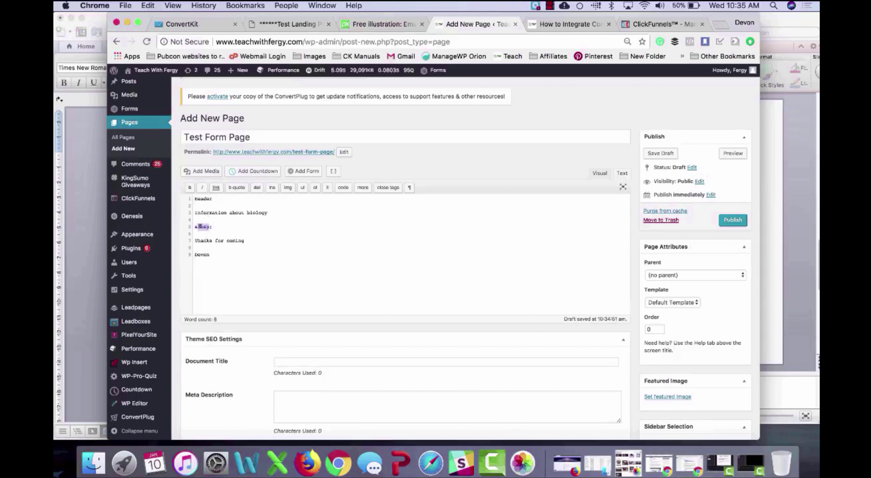
triple_click(200, 227)
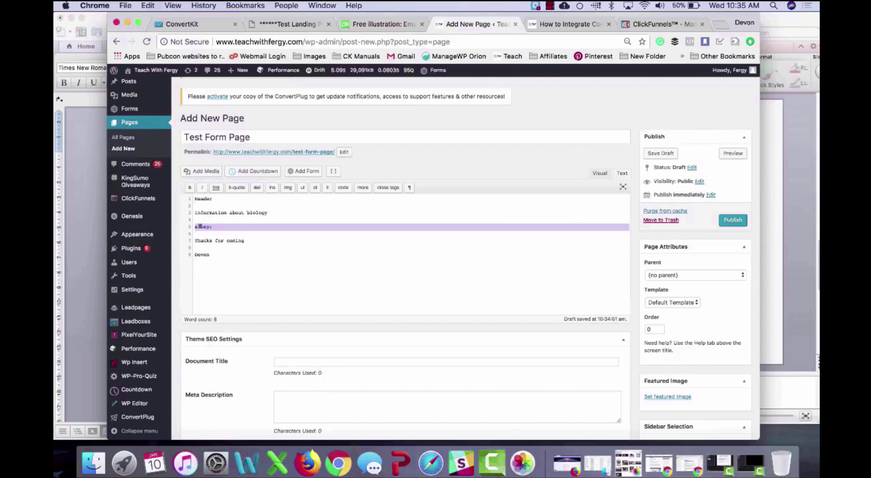
click(199, 24)
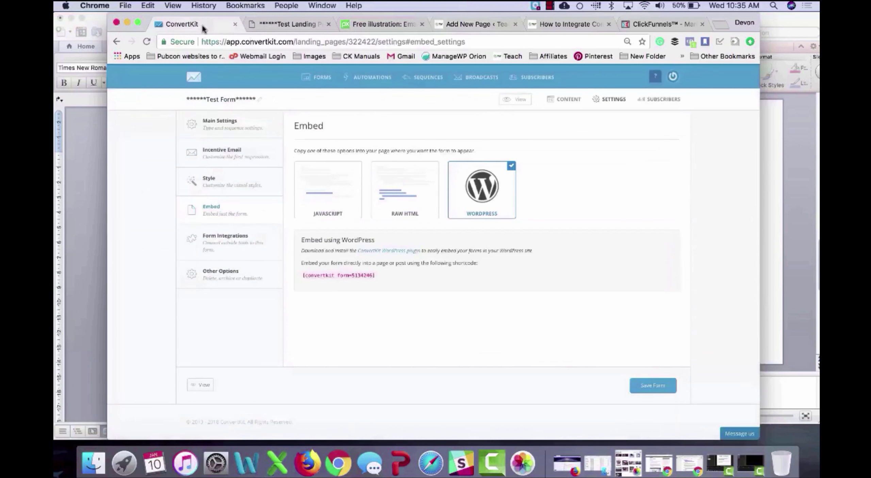
triple_click(364, 272)
key(super+c)
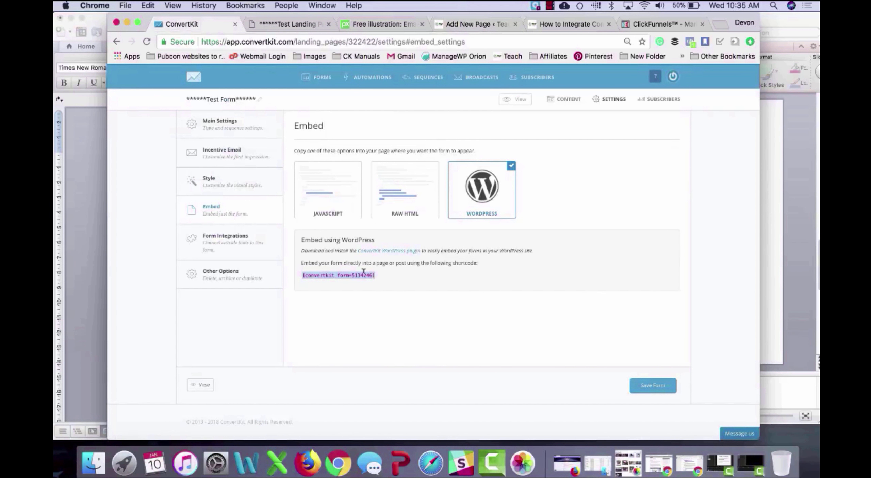
click(482, 25)
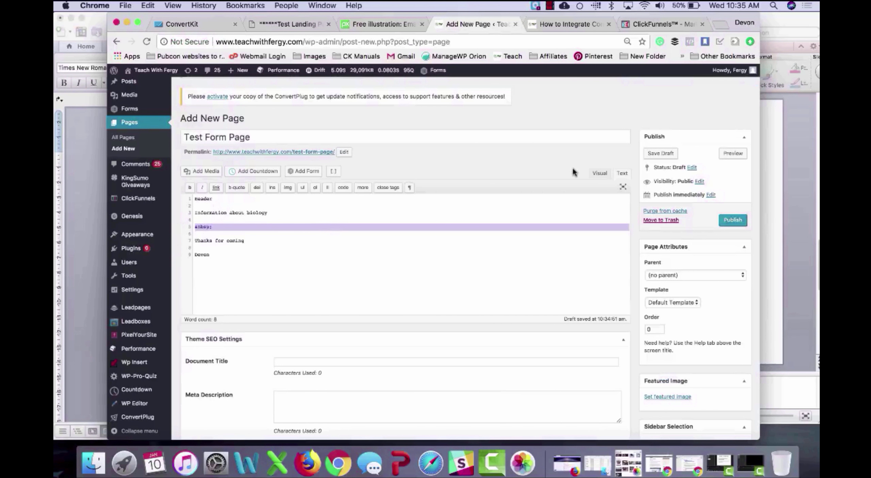
key(super+v)
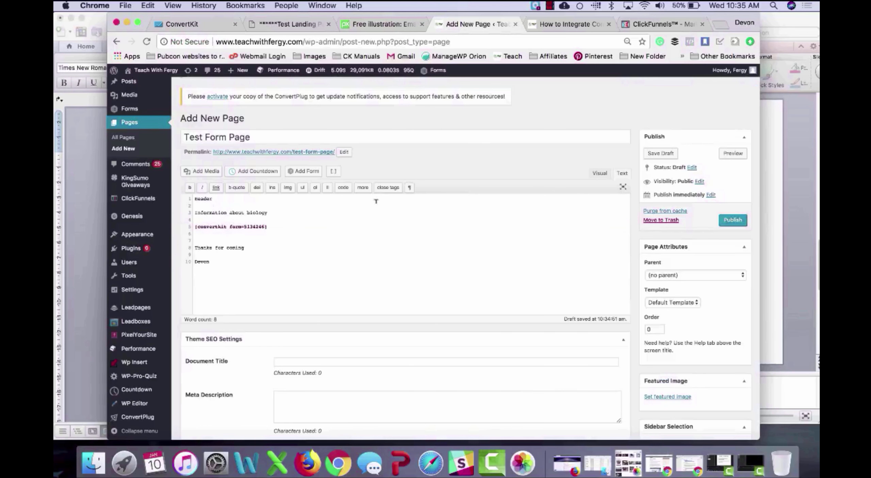
click(599, 173)
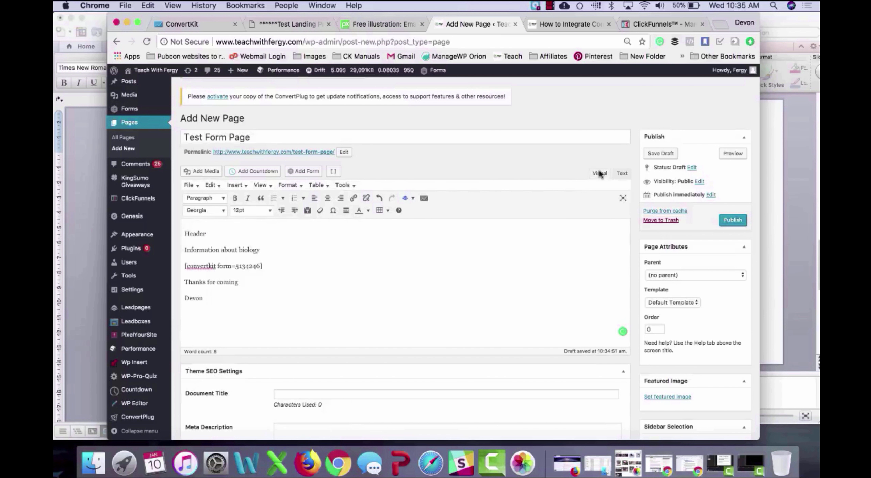
Step: Pick Teacher Biology in the ConvertKit box's Add a Tag dropdown below the editor
scroll(556, 257, down, 2)
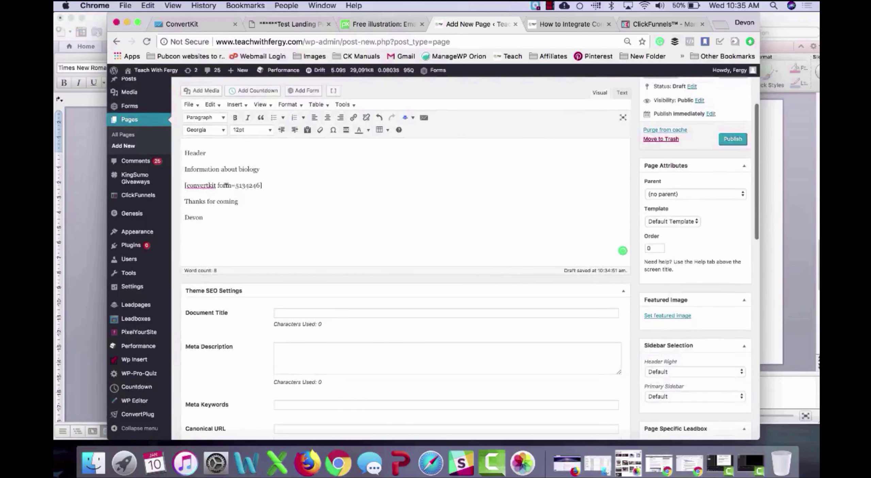
scroll(320, 307, down, 6)
scroll(320, 307, down, 10)
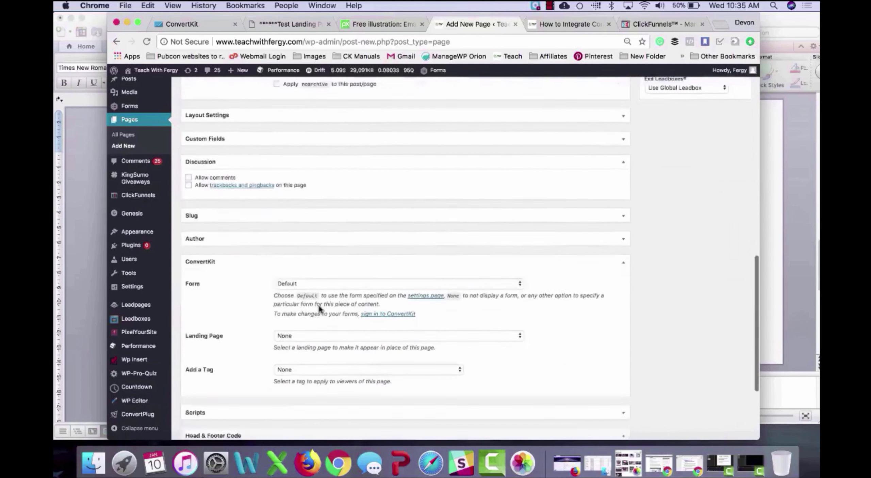
click(294, 251)
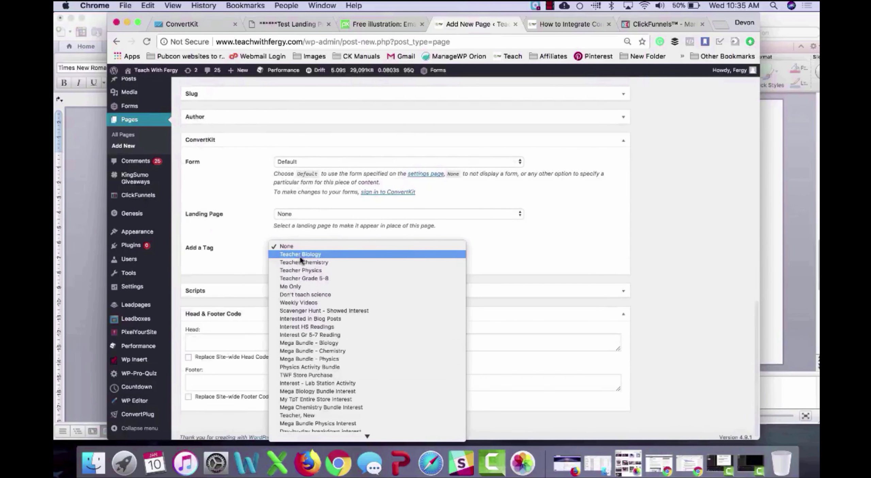
click(300, 257)
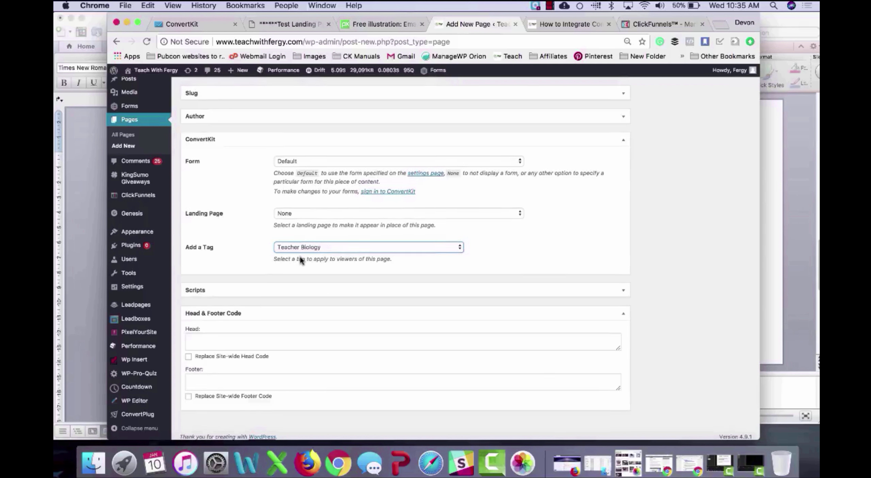
scroll(300, 260, up, 15)
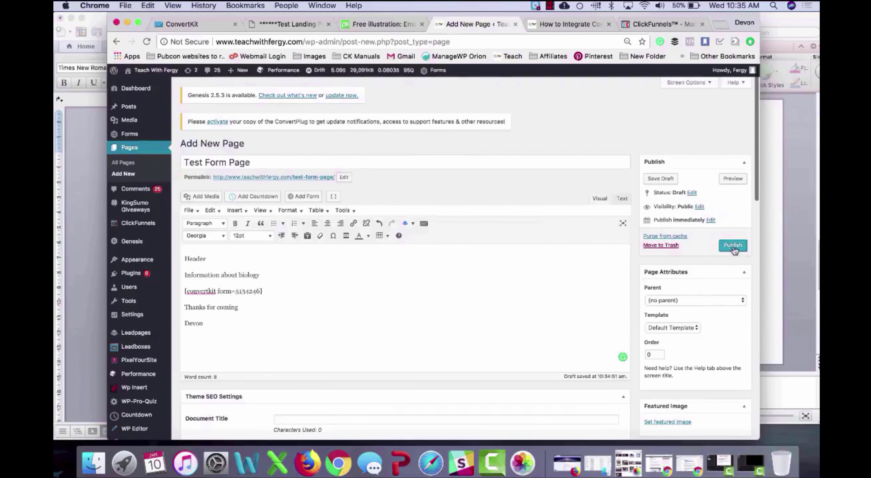
Step: Publish the page and open it live through View page
click(734, 247)
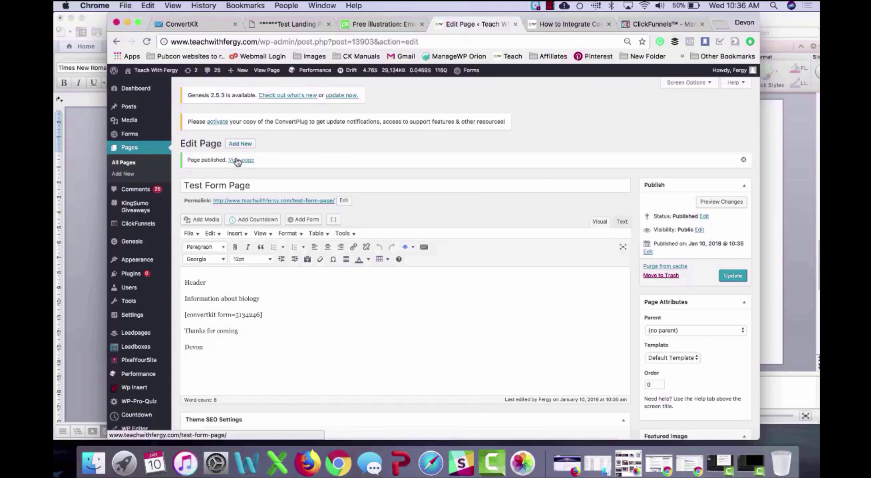
click(238, 160)
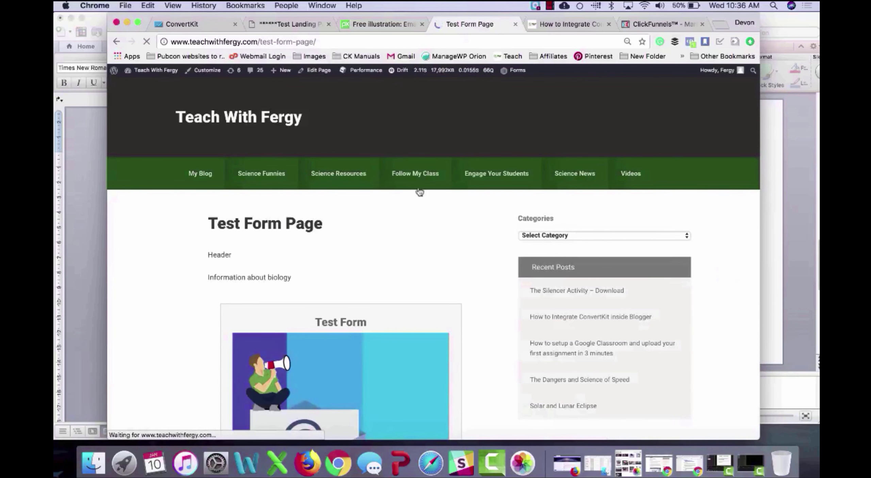
Step: Submit the live page's Test Form with the autofilled test email address
scroll(399, 248, down, 3)
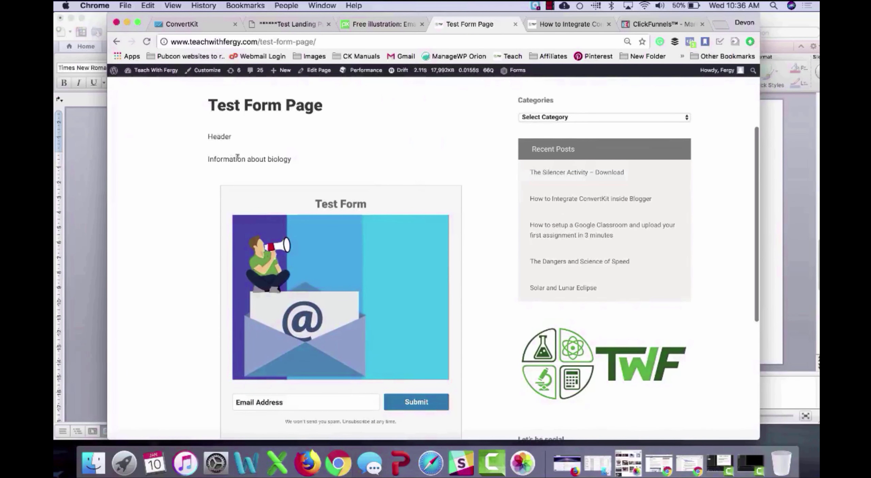
scroll(328, 170, down, 2)
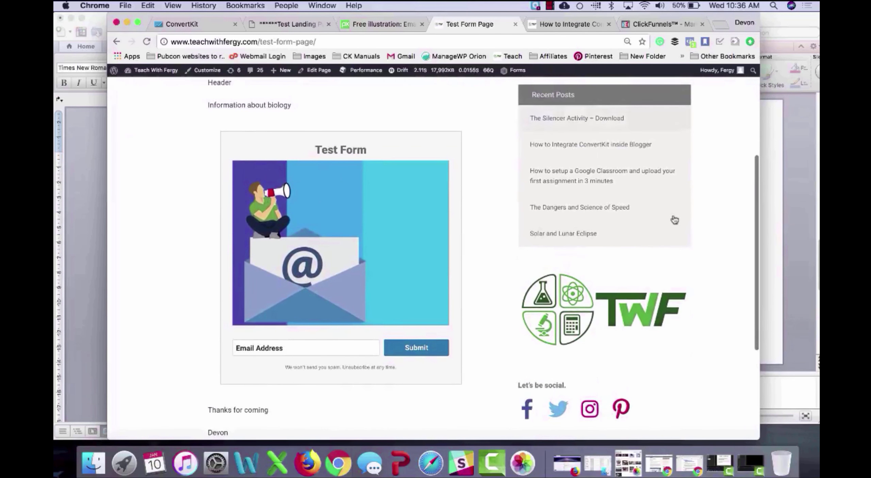
scroll(485, 250, up, 2)
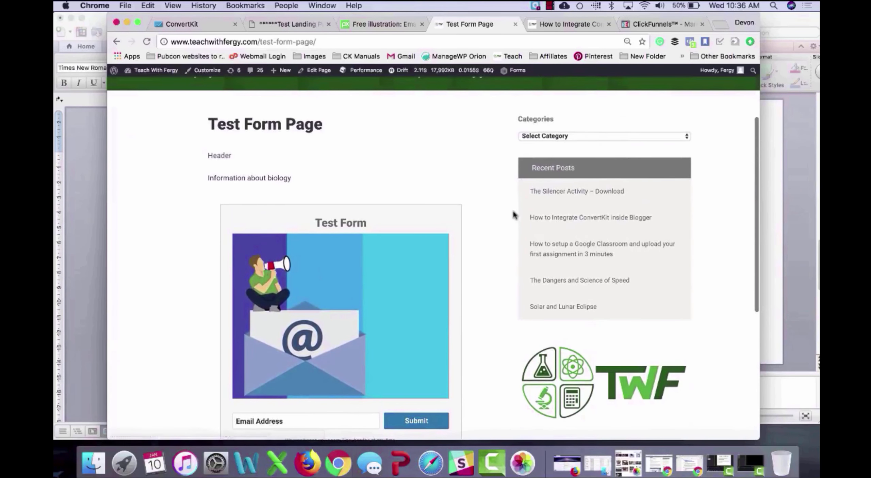
scroll(505, 222, down, 5)
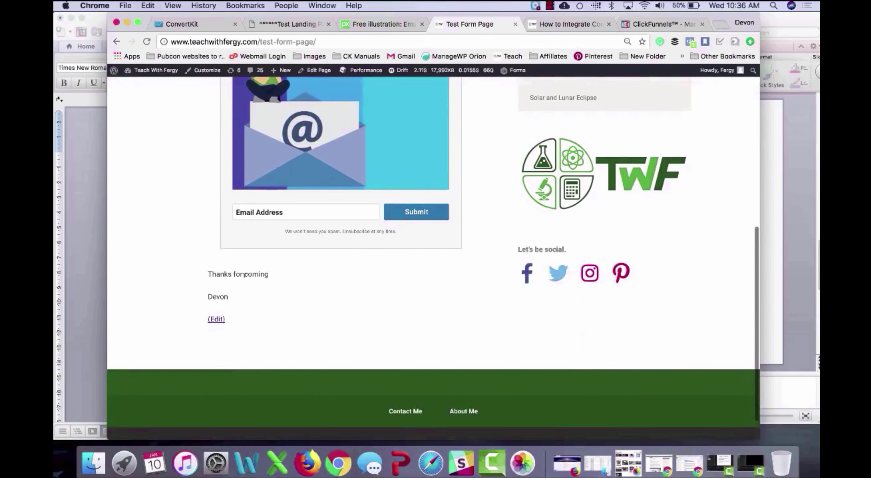
scroll(295, 239, up, 3)
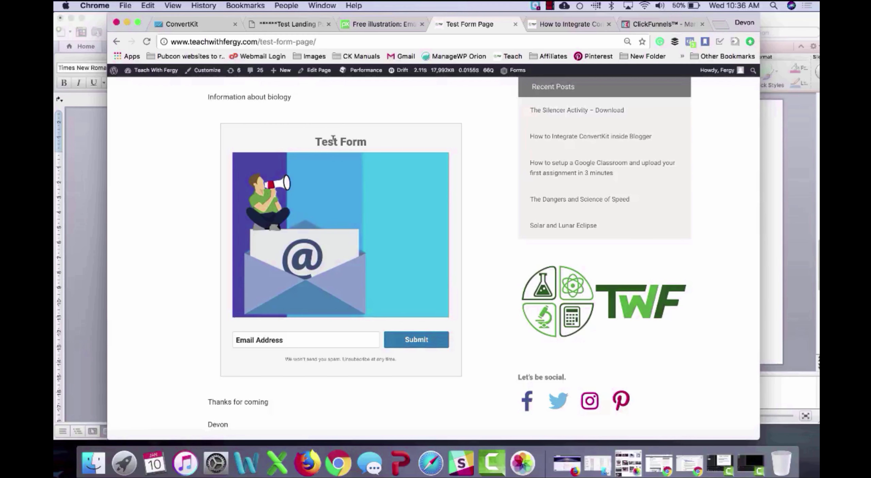
click(263, 336)
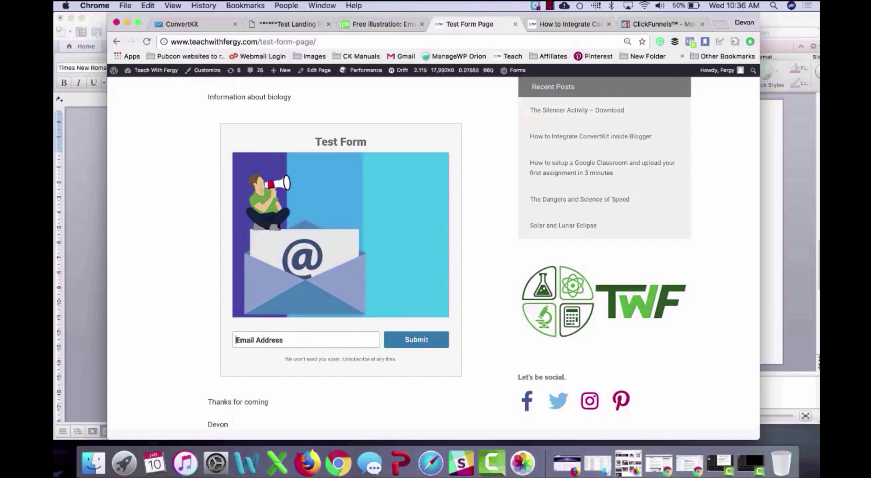
text(devon)
key(Down)
key(Return)
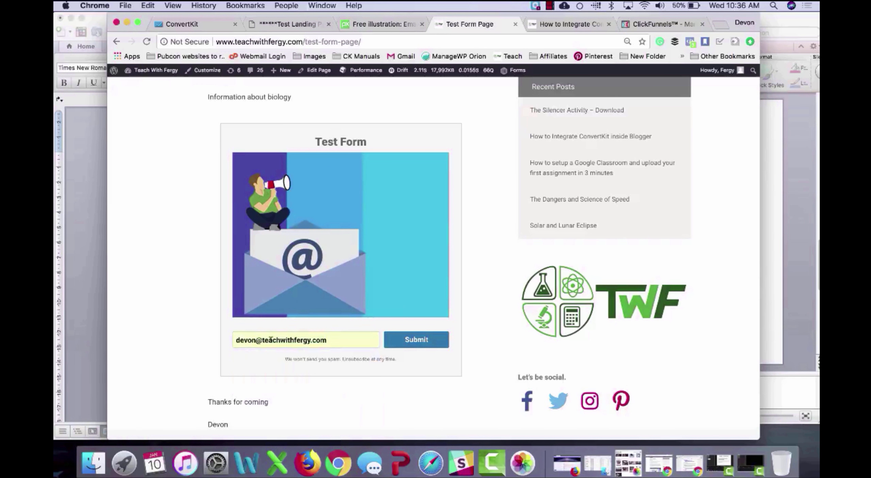
click(420, 345)
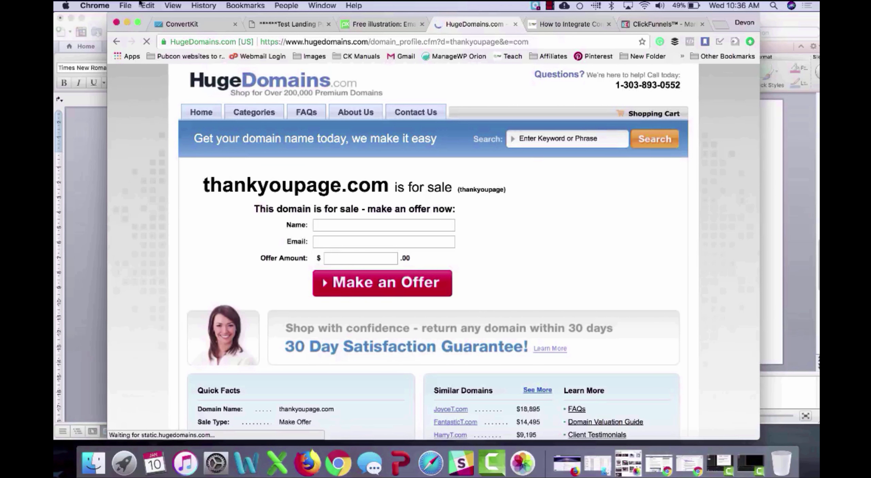
Step: From the Test Form's subscriber report, open the confirmed subscriber's profile and review its email history
click(177, 24)
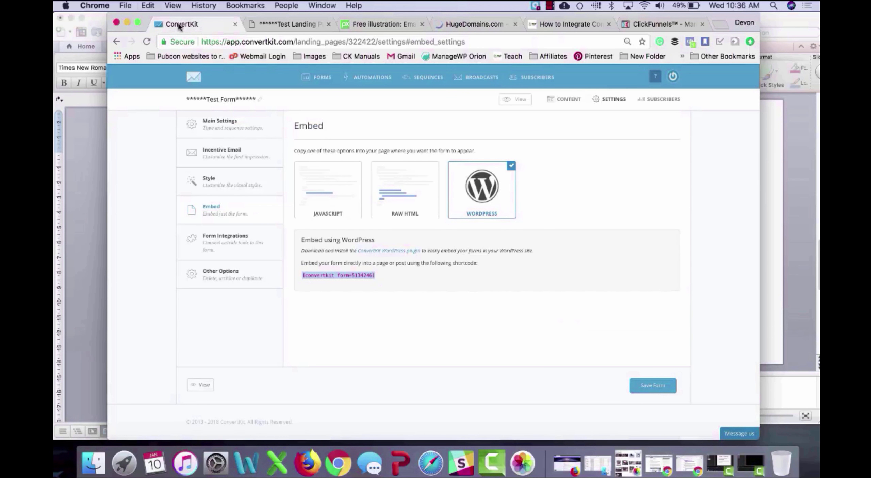
click(663, 101)
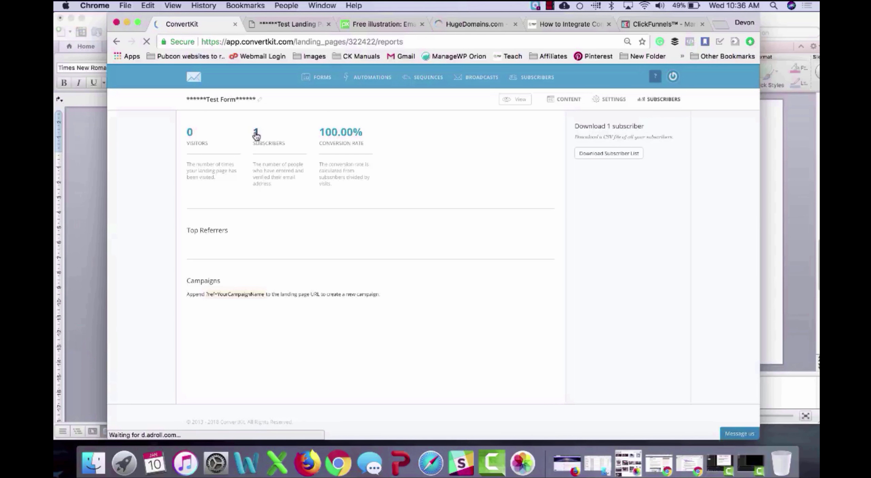
click(255, 133)
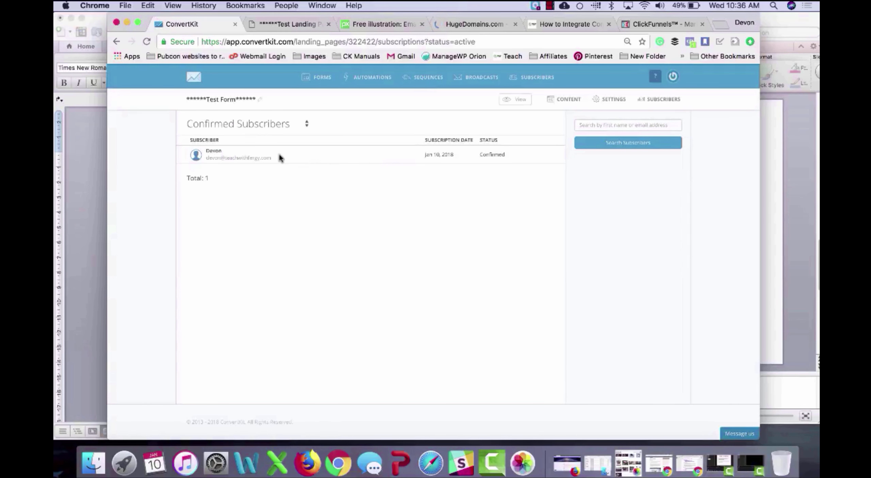
click(255, 159)
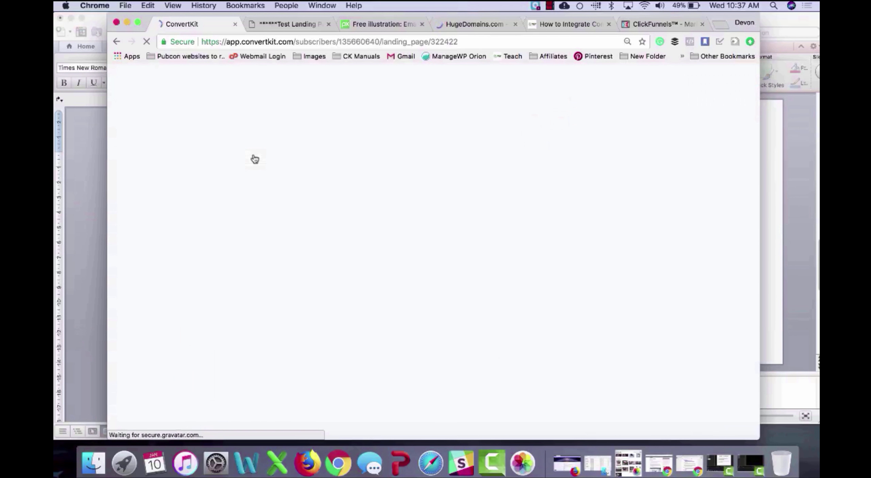
scroll(499, 320, down, 20)
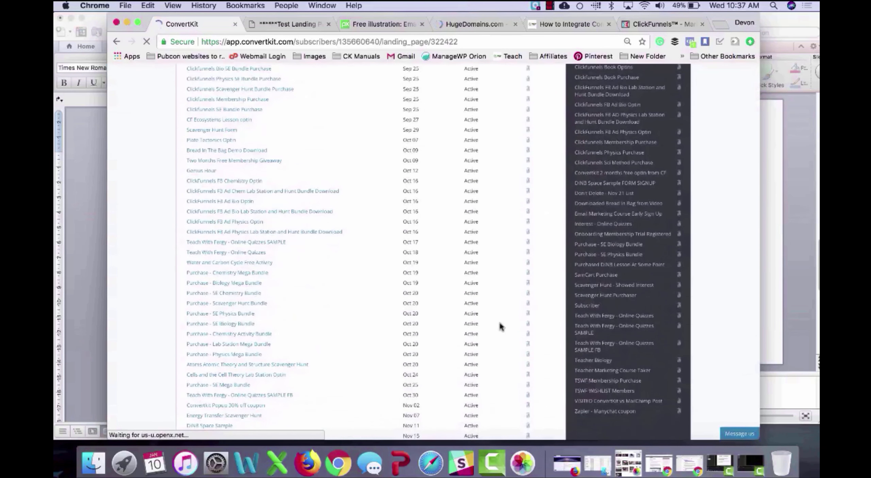
scroll(500, 326, down, 20)
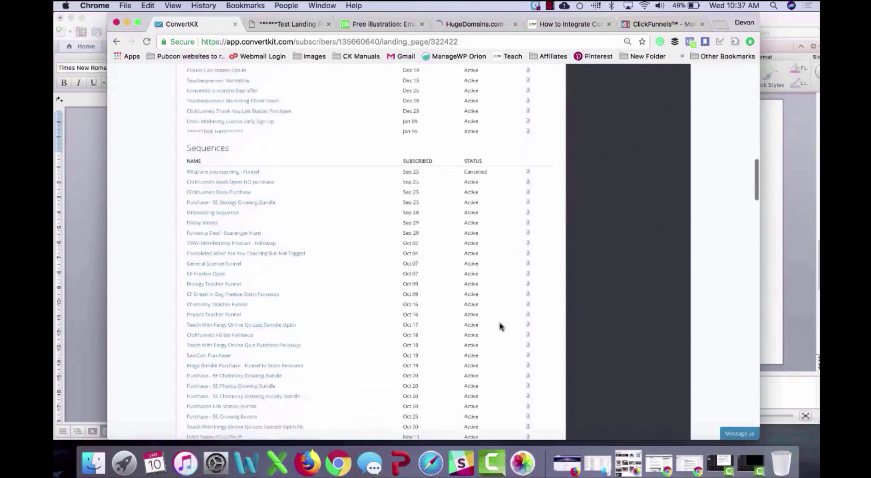
scroll(281, 369, down, 20)
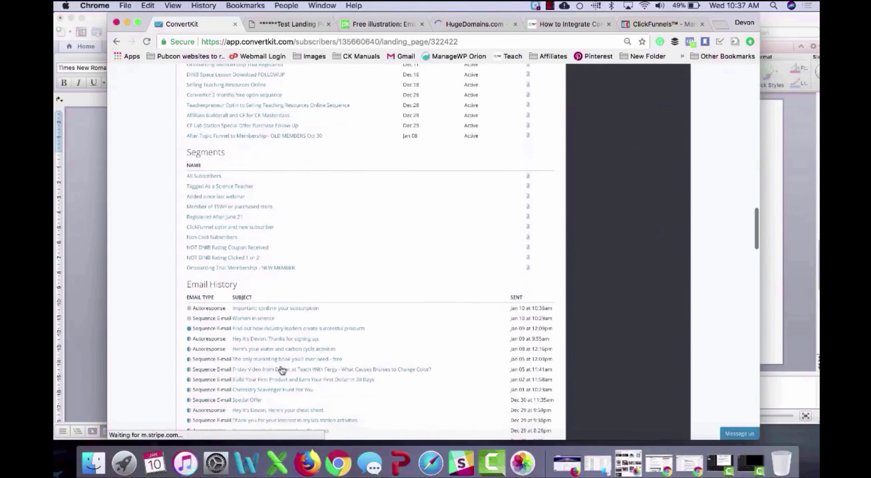
scroll(281, 369, up, 20)
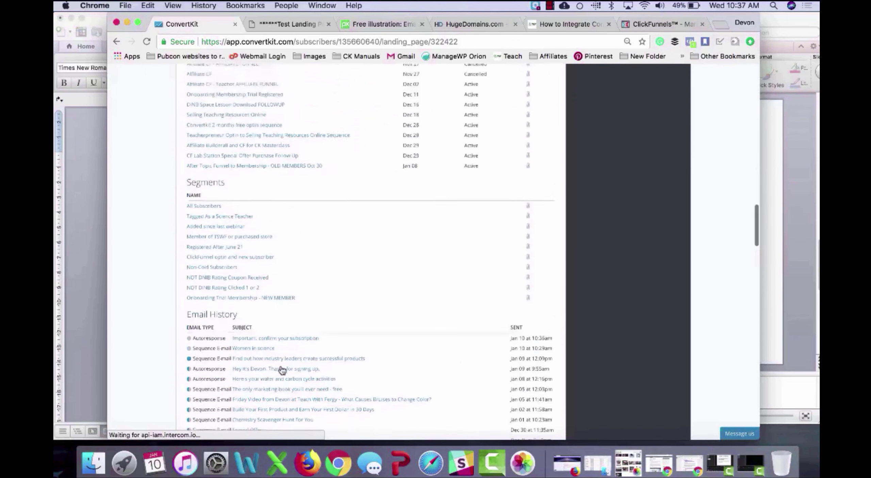
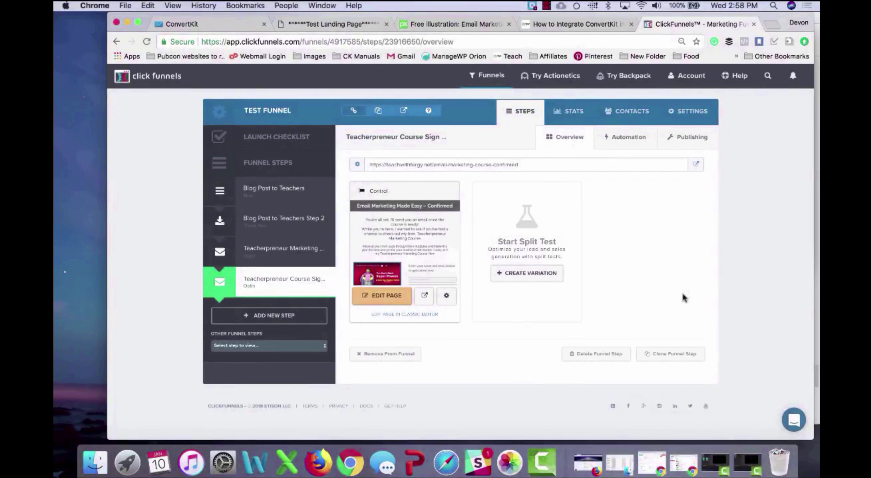
Step: Add a new funnel step named Test Page
click(269, 315)
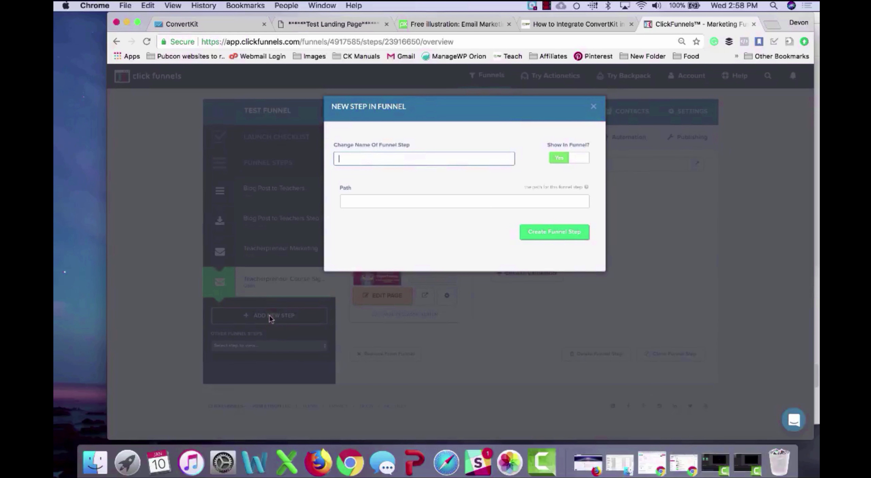
text(Test F)
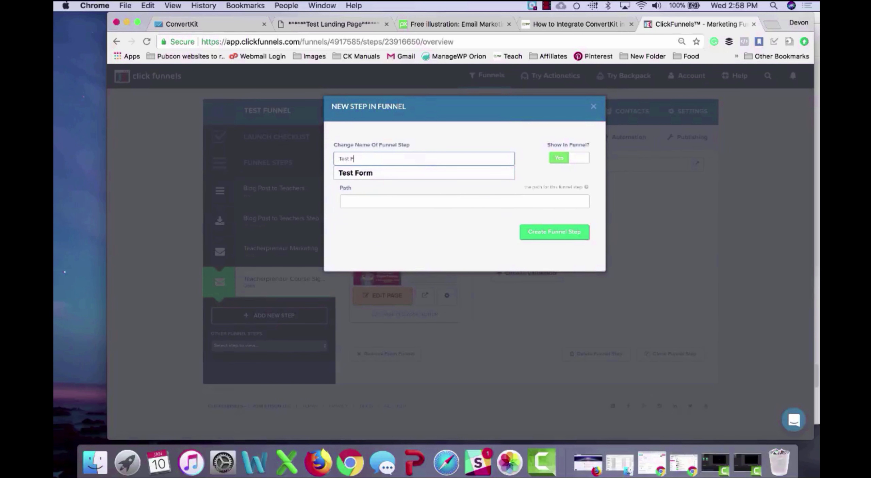
key(BackSpace)
text(Page)
click(456, 224)
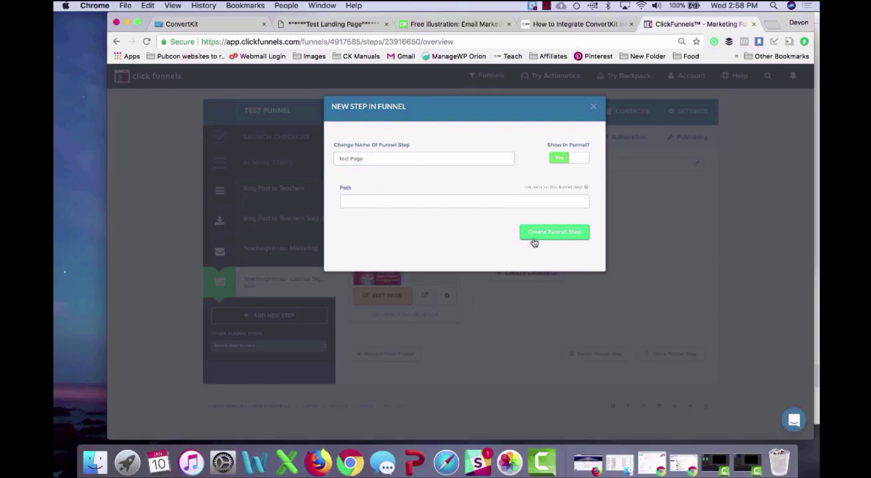
click(543, 233)
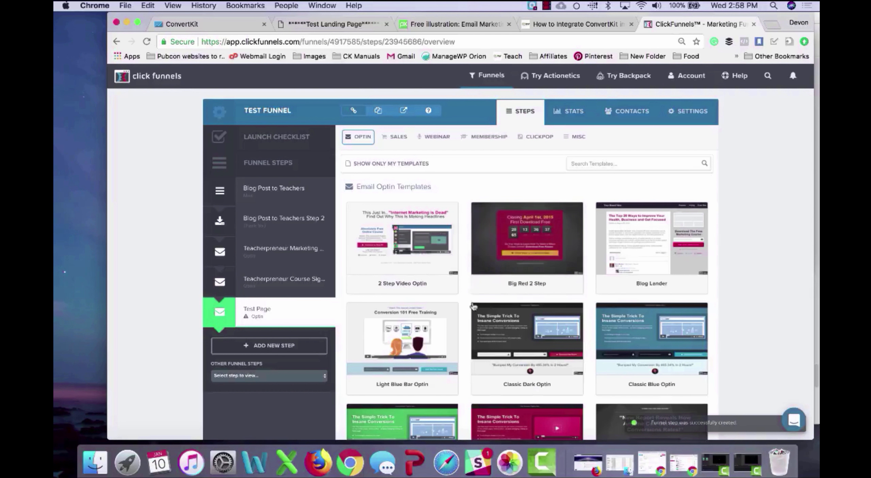
Step: Build the Test Page from the Simple Two Col. Optin template
scroll(463, 329, down, 3)
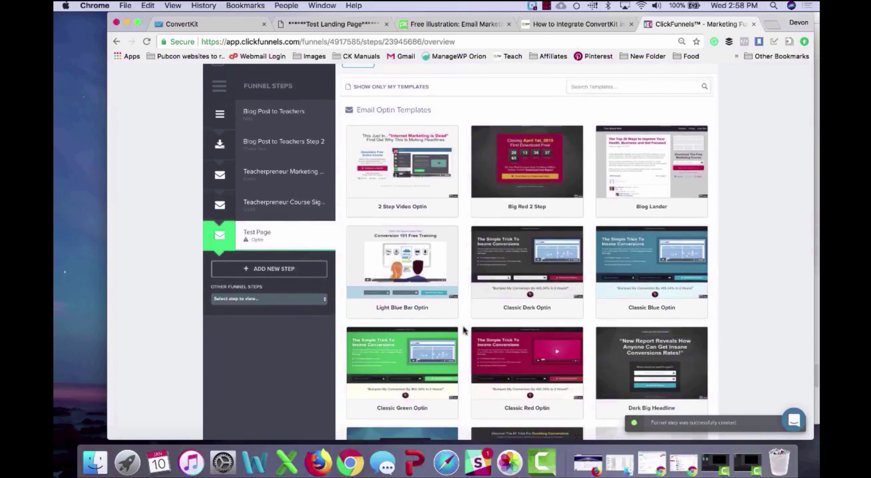
scroll(463, 329, down, 5)
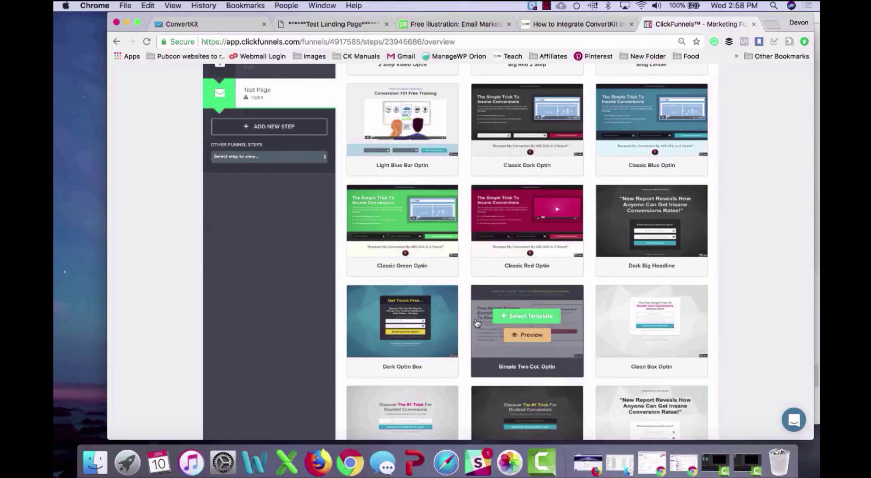
mouse_move(646, 323)
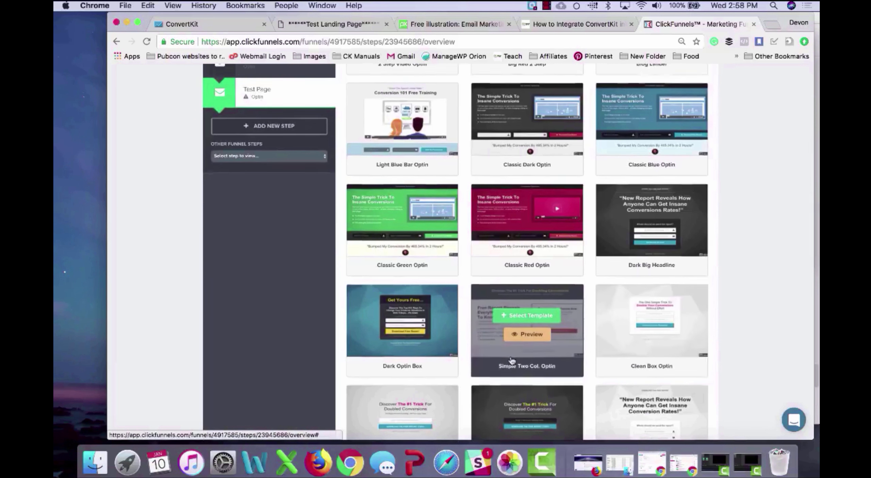
scroll(511, 317, down, 3)
click(411, 310)
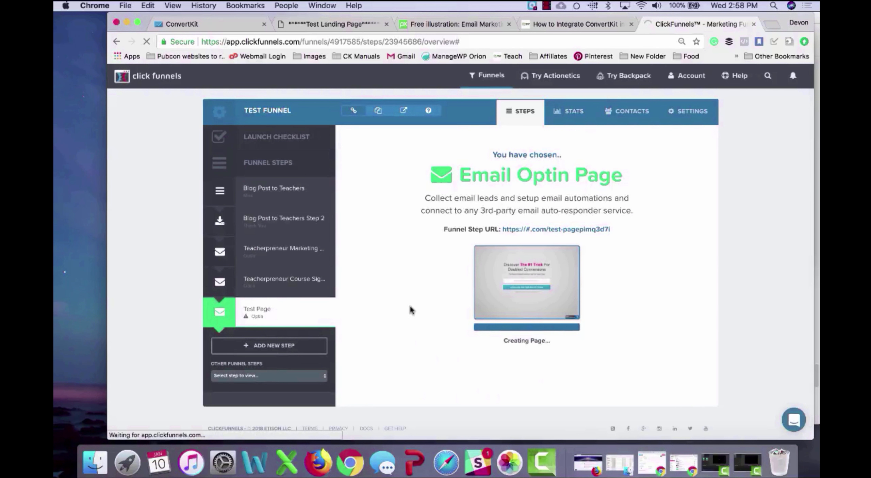
Step: Create a Confirmation Page step from the Sales Order Confirmation template, then return to Test Page
click(302, 345)
text(Confirma)
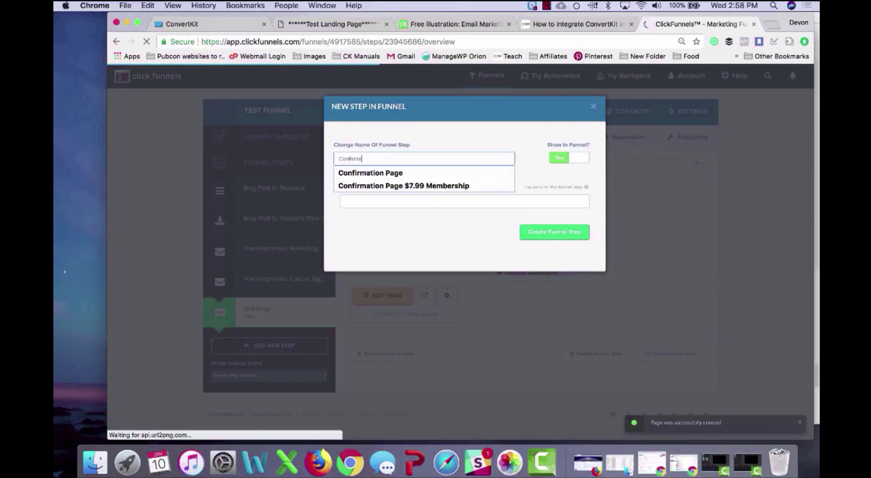
text(tion Page)
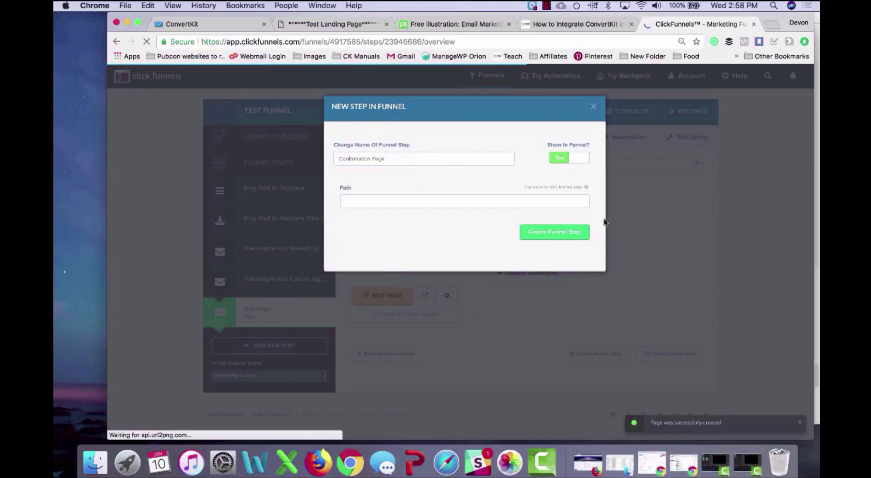
click(573, 228)
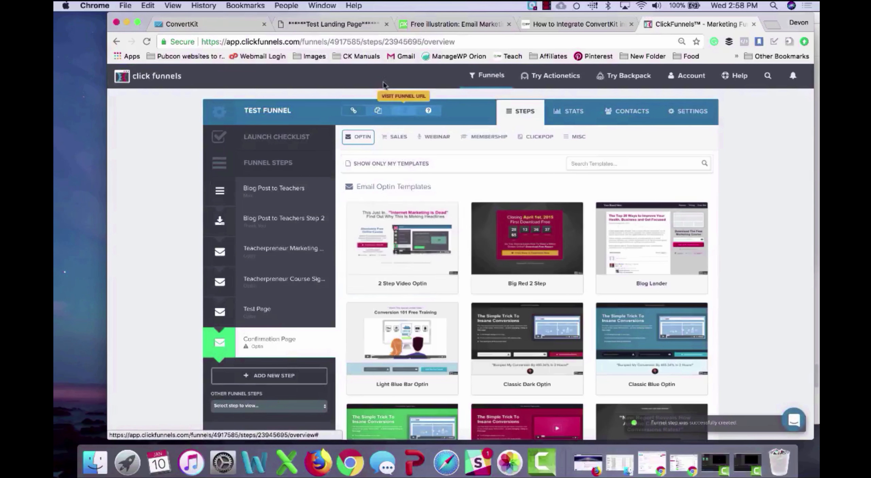
click(397, 135)
click(406, 225)
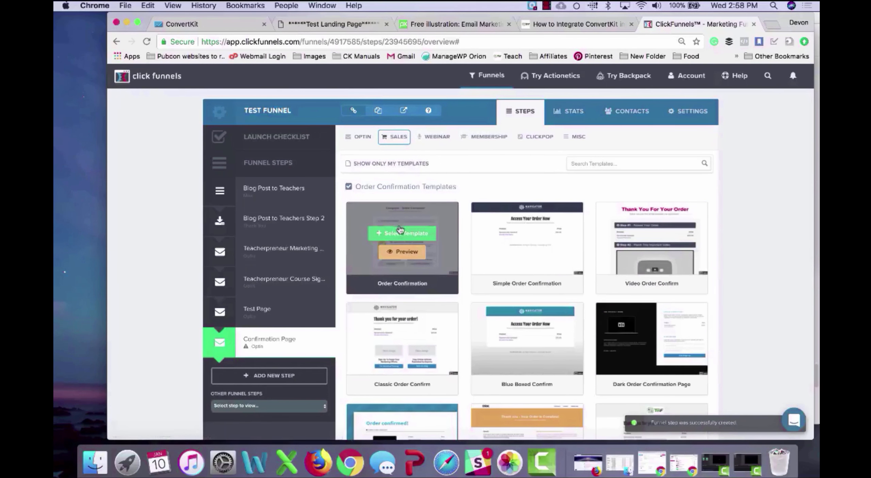
click(409, 234)
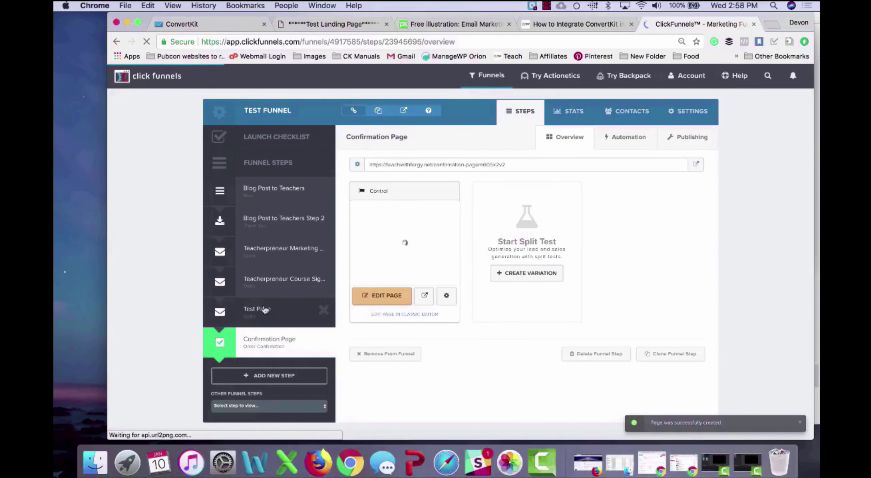
click(265, 310)
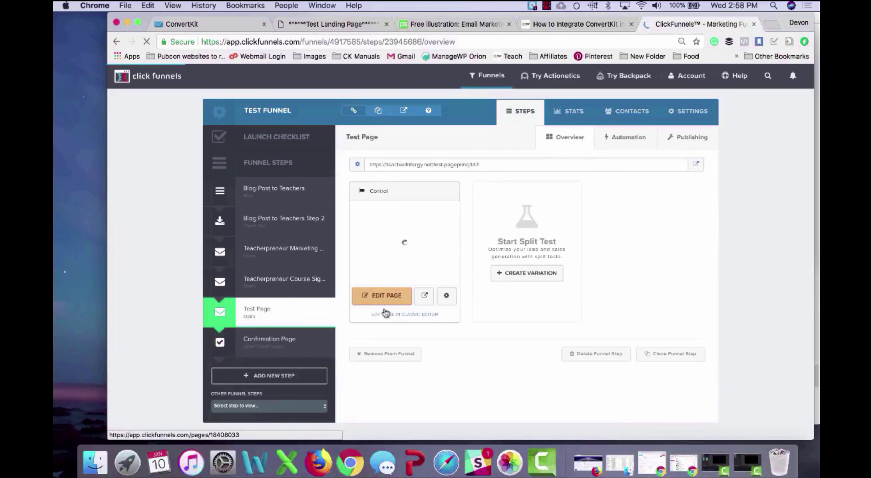
Step: In the Test Page editor, change the headline to 'Discover How to Integrate ClickFunnels and ConvertKit'
click(397, 299)
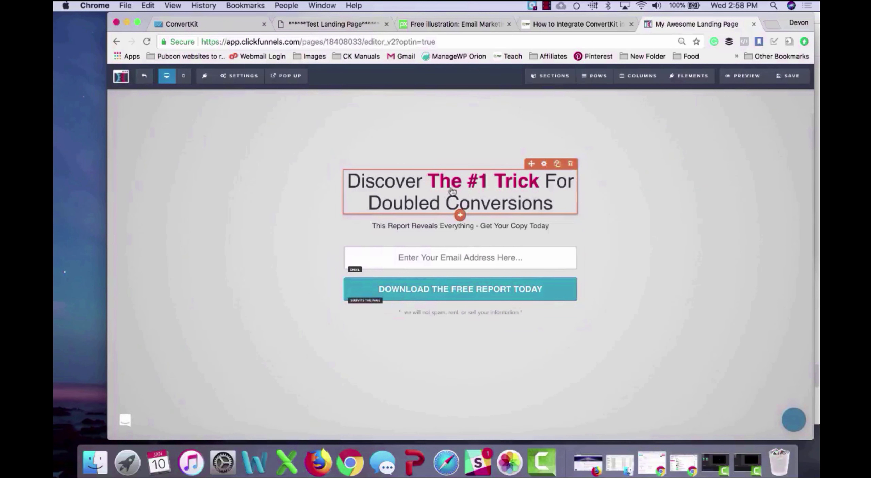
click(437, 187)
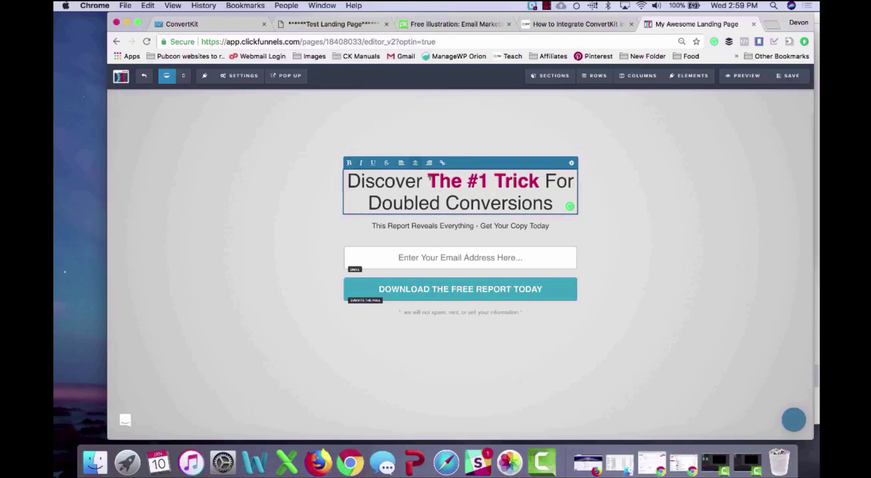
drag(429, 178, 557, 201)
text(H)
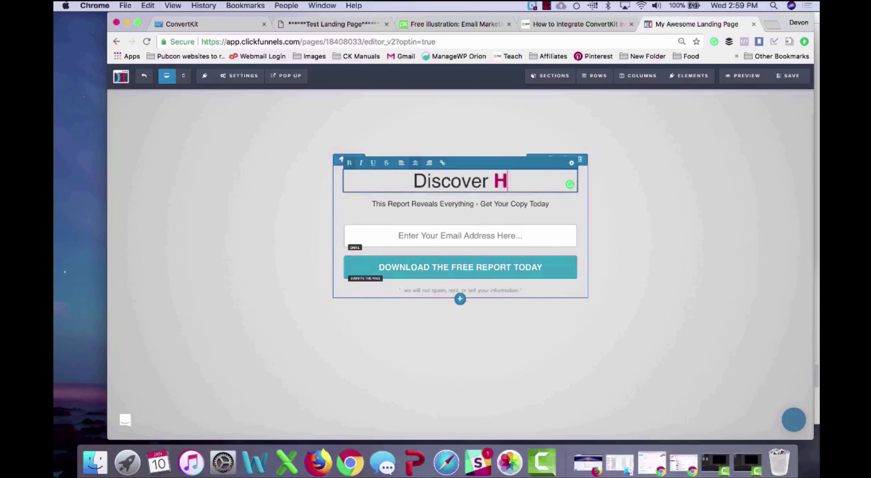
text(ow to Generate)
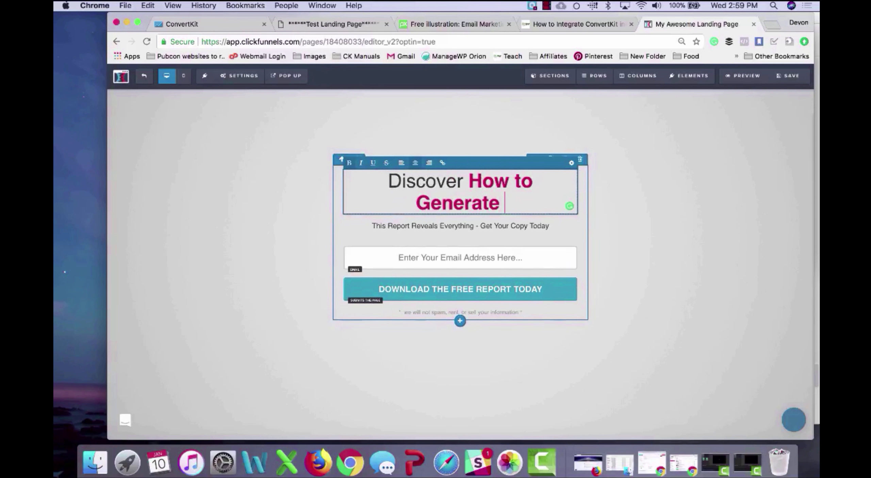
key(BackSpace)
key(BackSpace)
key(BackSpace)
key(BackSpace)
key(BackSpace)
key(BackSpace)
key(BackSpace)
key(BackSpace)
text(In)
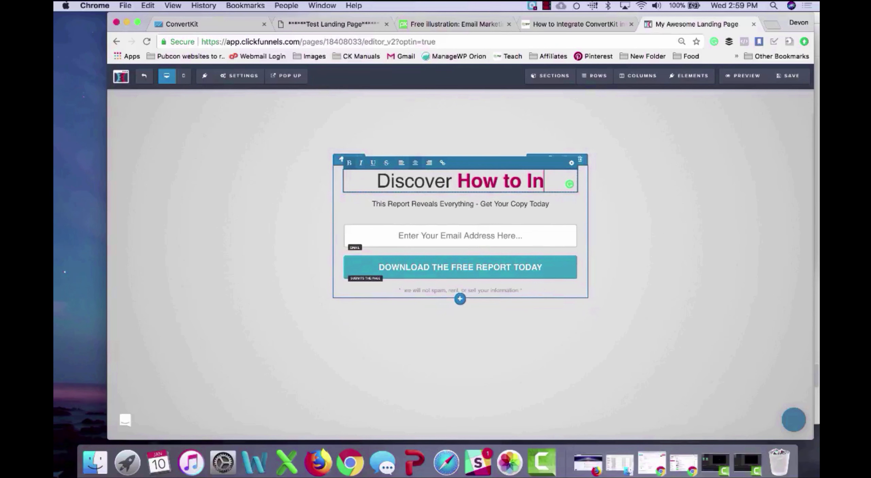
text(tegrate Clic)
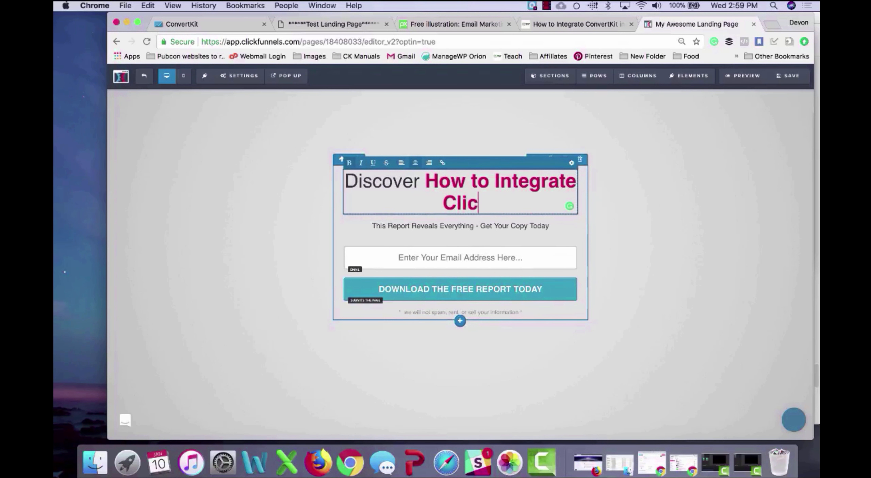
text(kFunnels and )
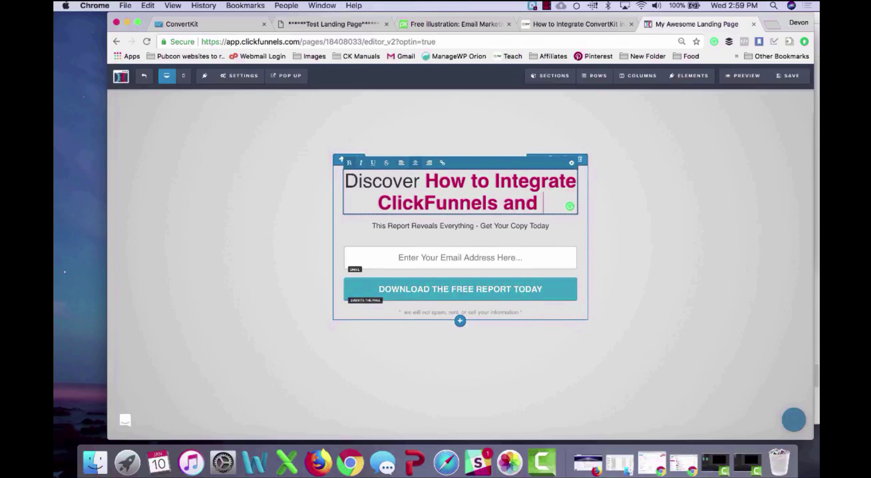
text(ConvertKit)
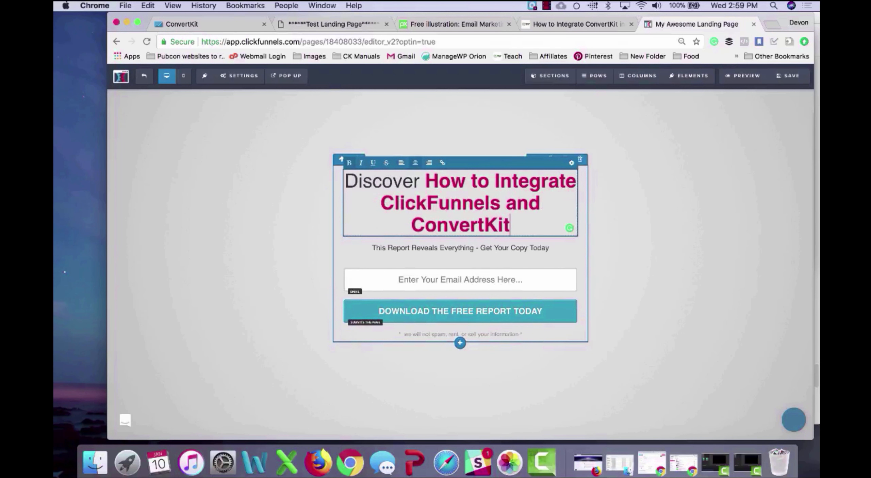
click(522, 248)
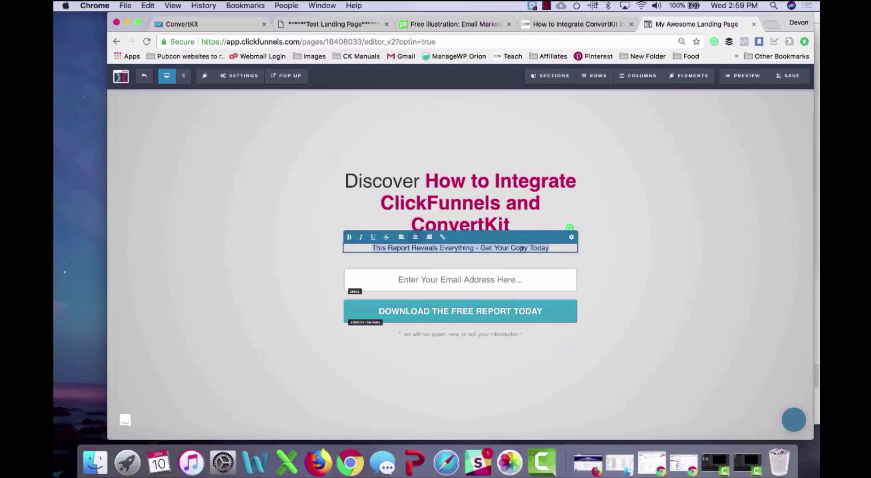
click(635, 122)
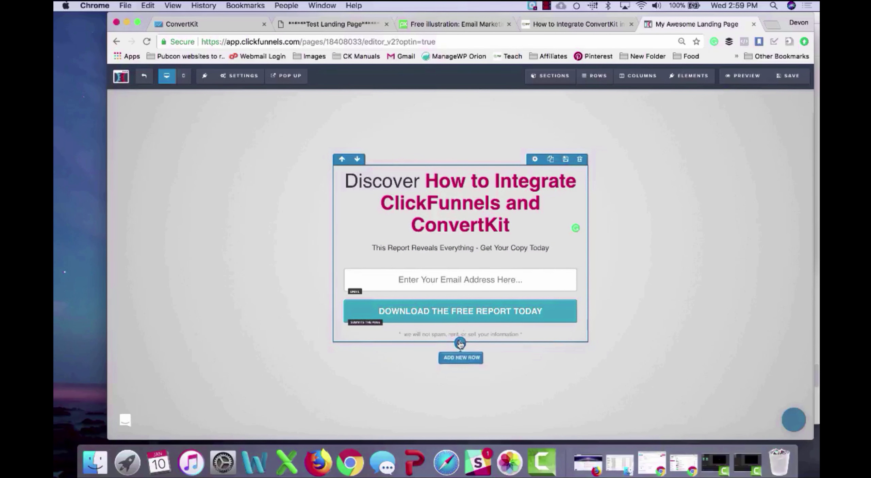
Step: Add a one-column row above the headline containing an Image element
click(460, 358)
click(664, 125)
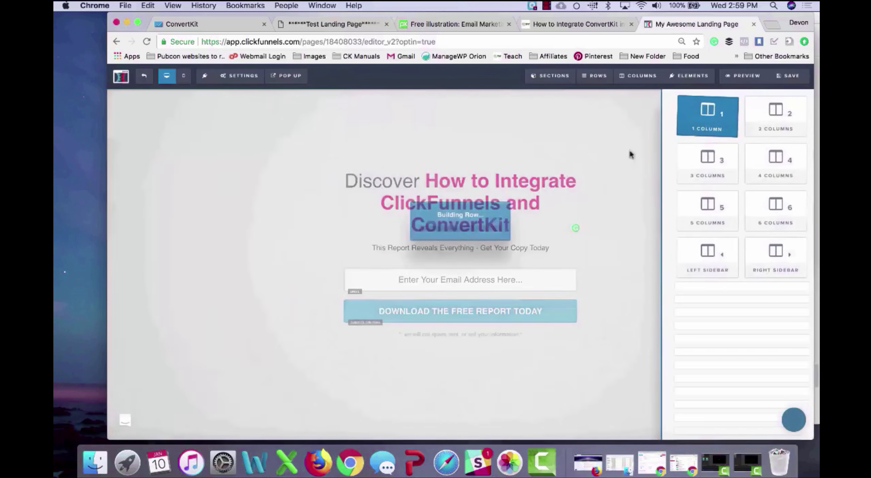
click(347, 334)
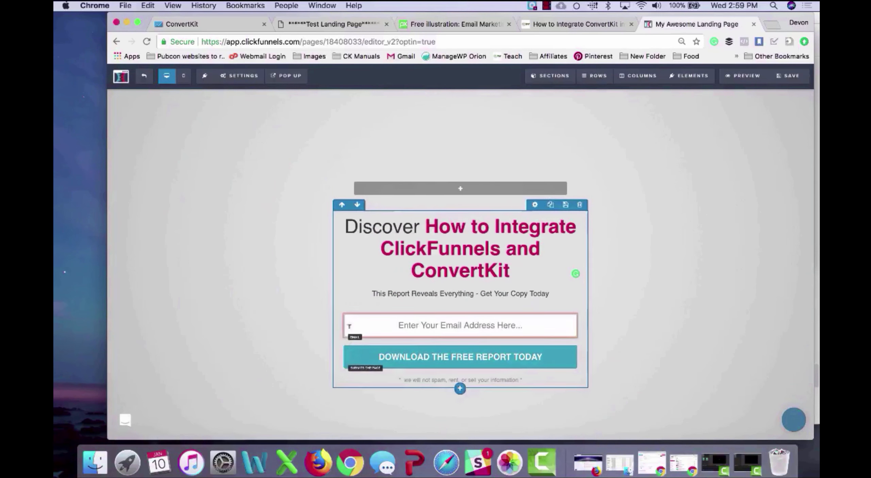
click(446, 191)
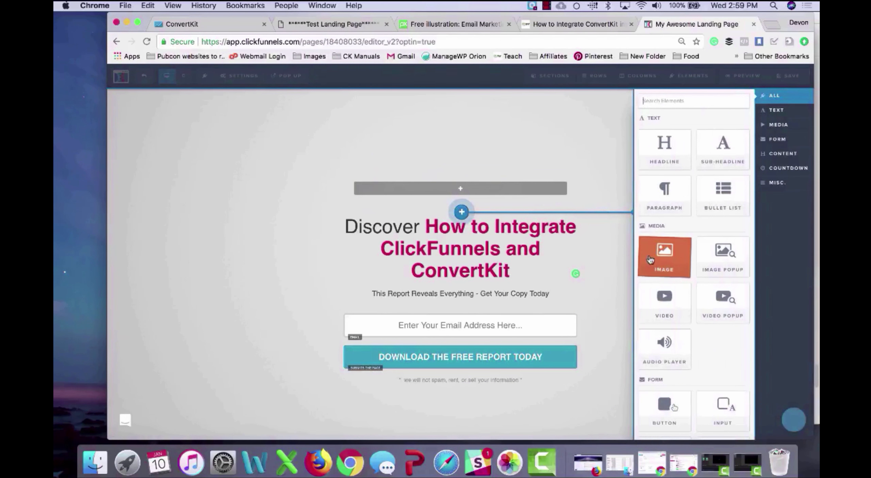
click(664, 254)
Step: Set the image to the TWF logo from the library with a height of 100
click(470, 215)
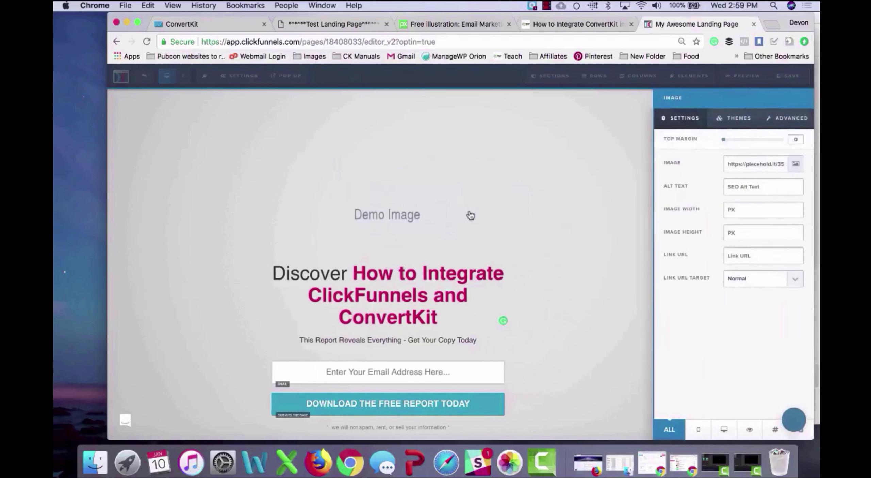
click(794, 164)
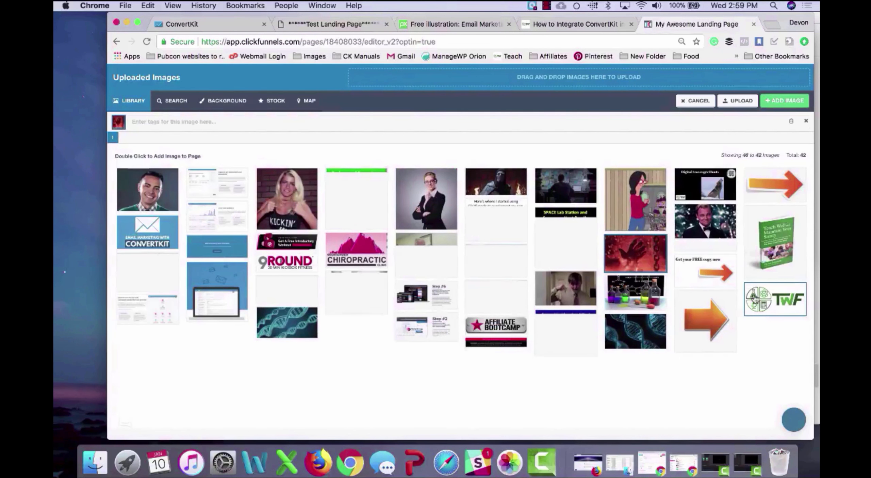
double_click(756, 298)
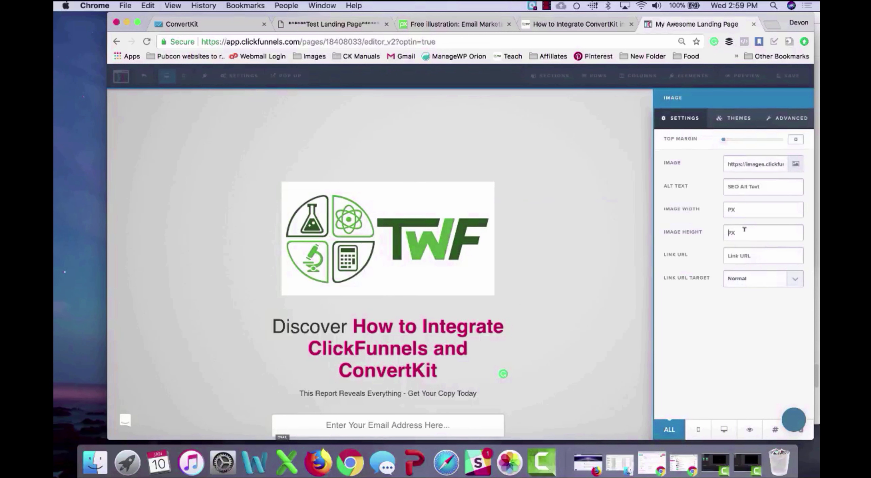
text(100)
click(576, 232)
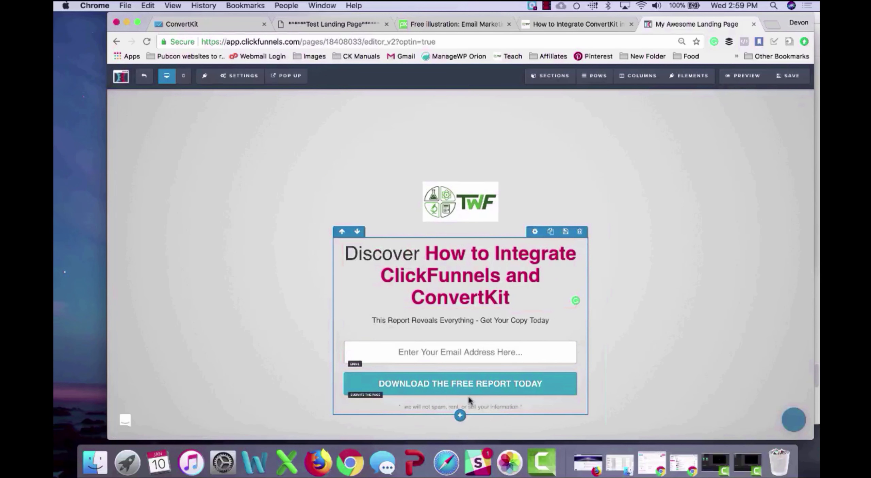
click(459, 415)
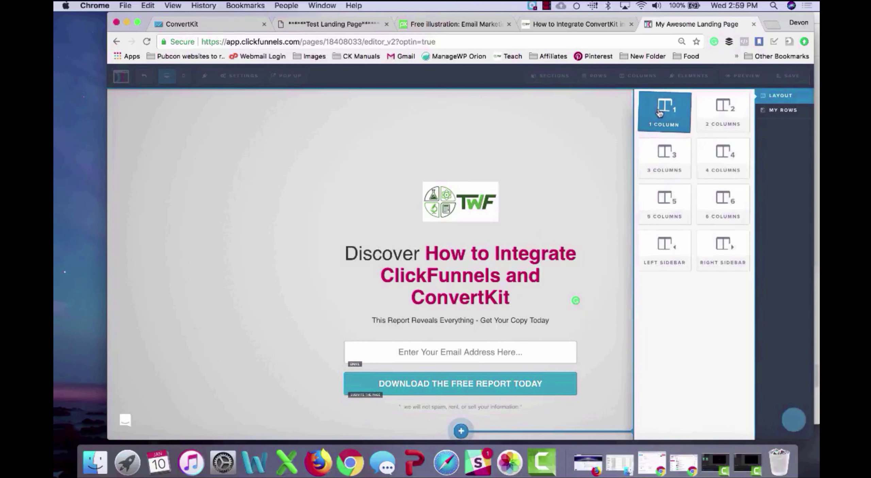
Step: Add a one-column row with a Video element below the opt-in form
click(659, 113)
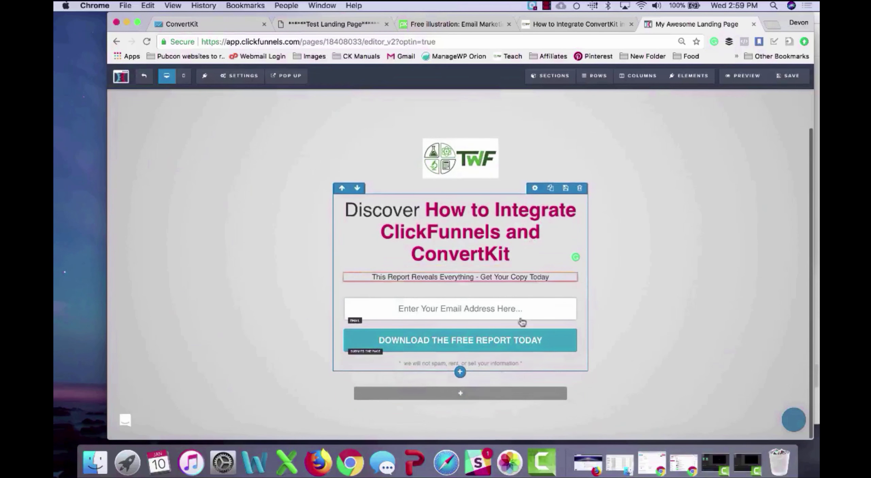
click(497, 401)
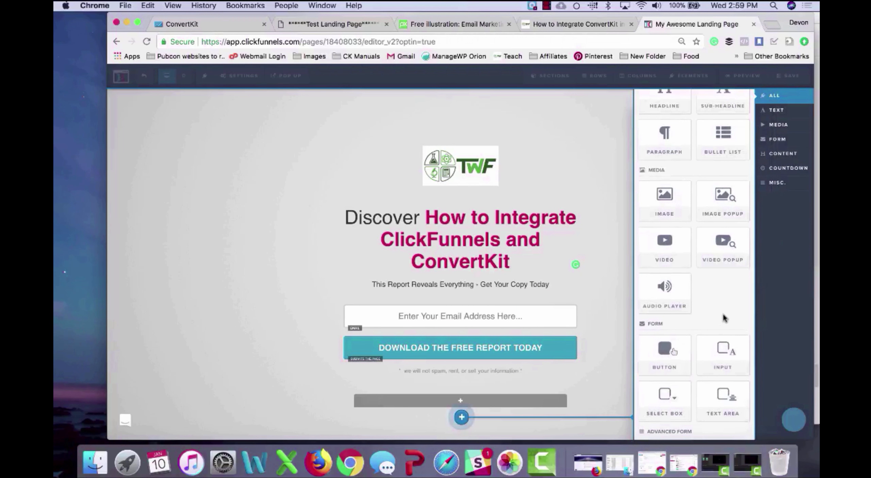
scroll(723, 317, down, 5)
scroll(723, 317, down, 5)
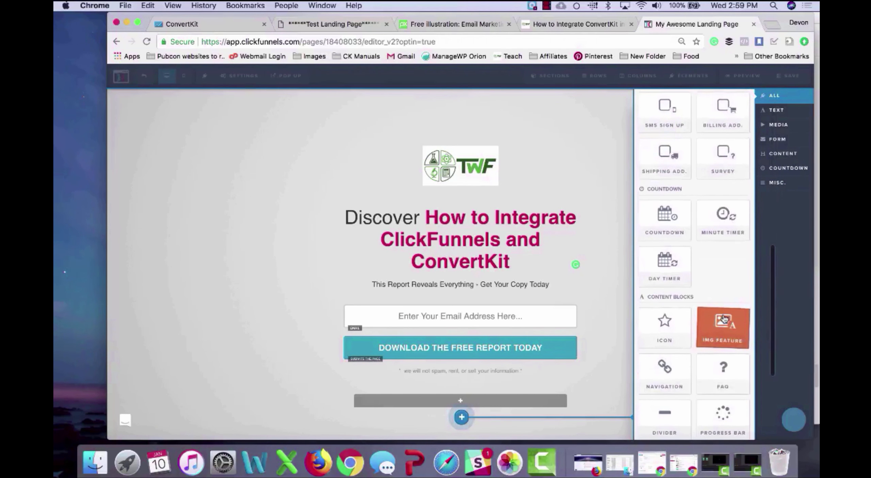
scroll(724, 318, up, 10)
click(666, 287)
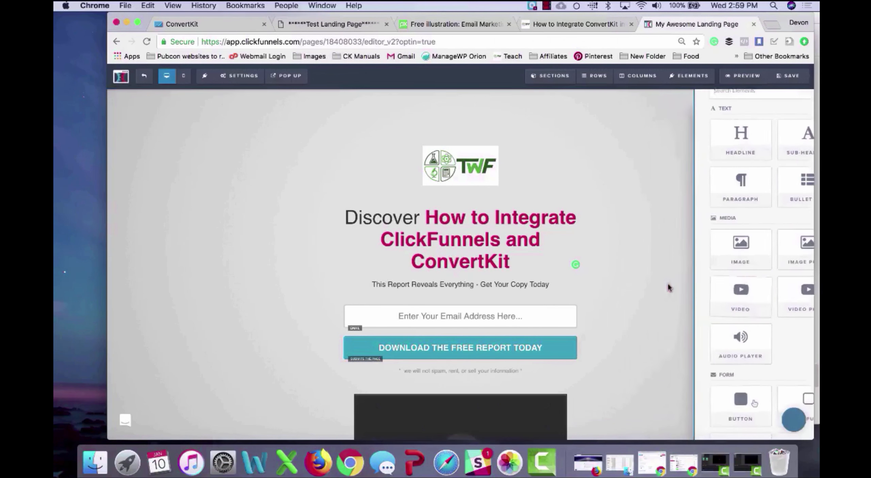
click(471, 318)
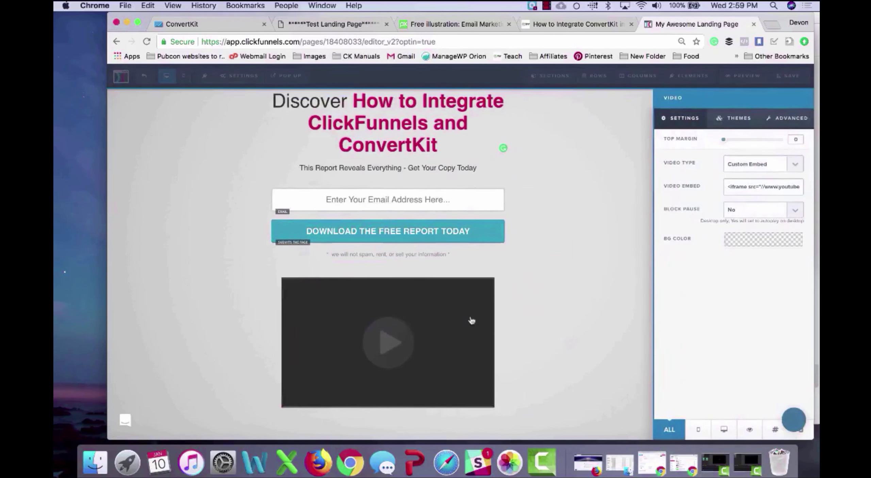
click(548, 233)
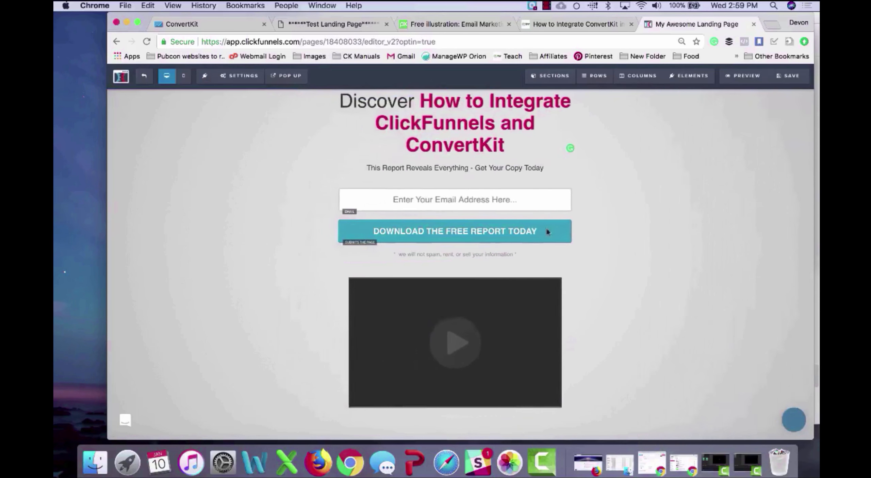
scroll(547, 232, up, 5)
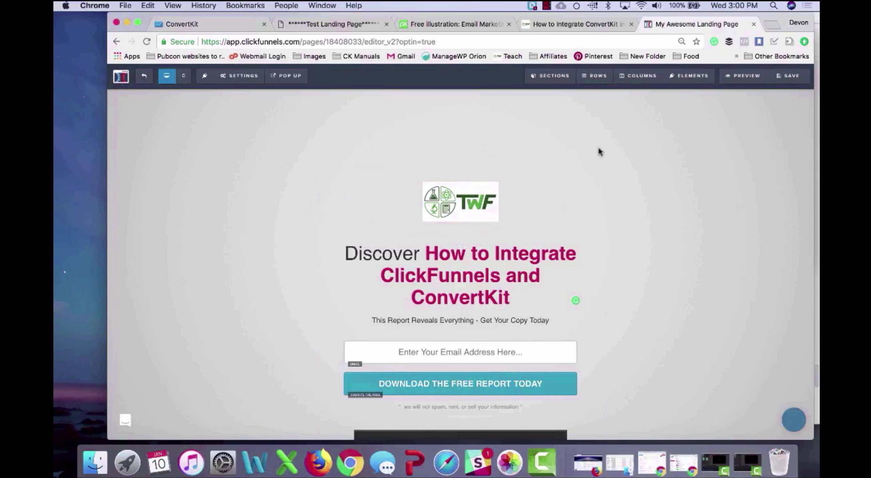
click(599, 157)
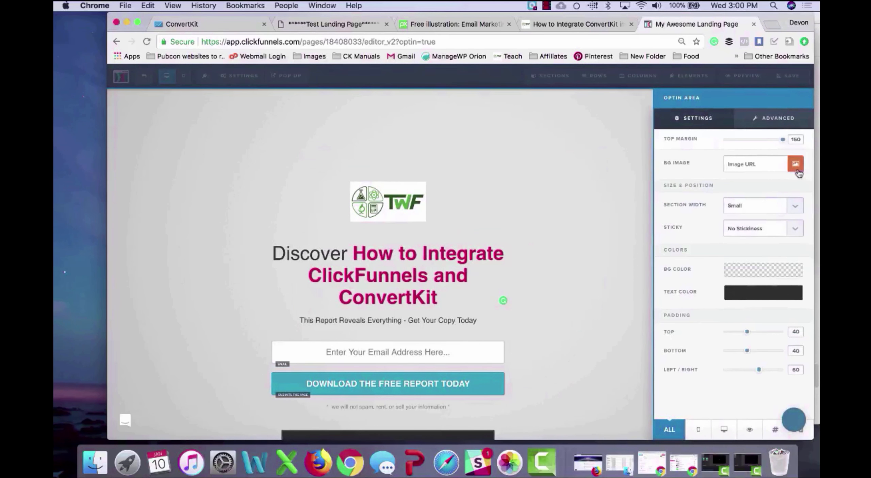
Step: Set the opt-in section's width to Full Page
click(775, 123)
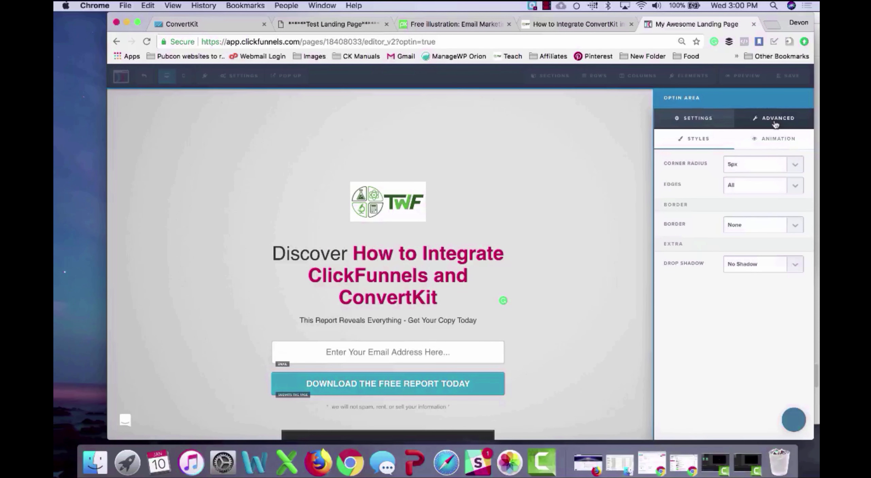
click(771, 140)
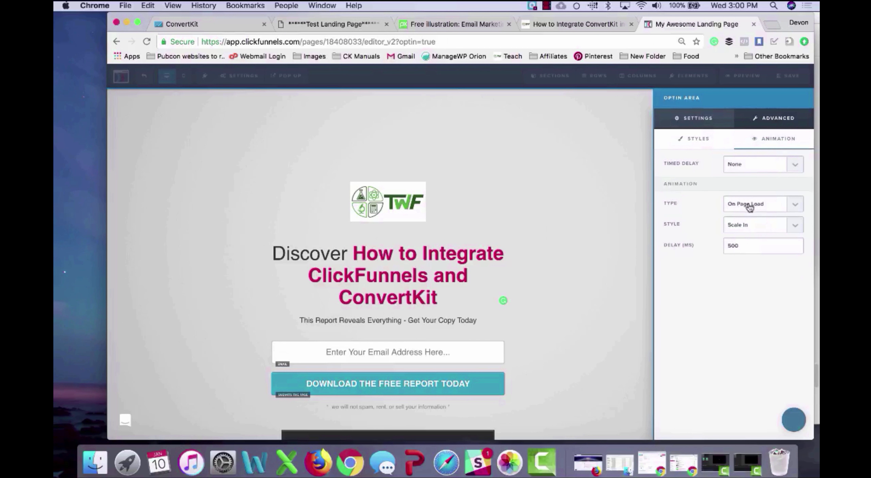
click(720, 135)
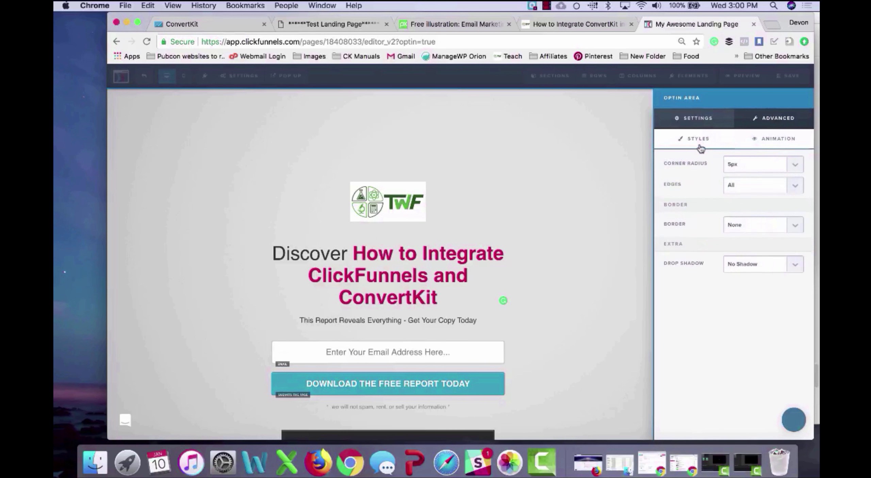
click(701, 120)
click(749, 205)
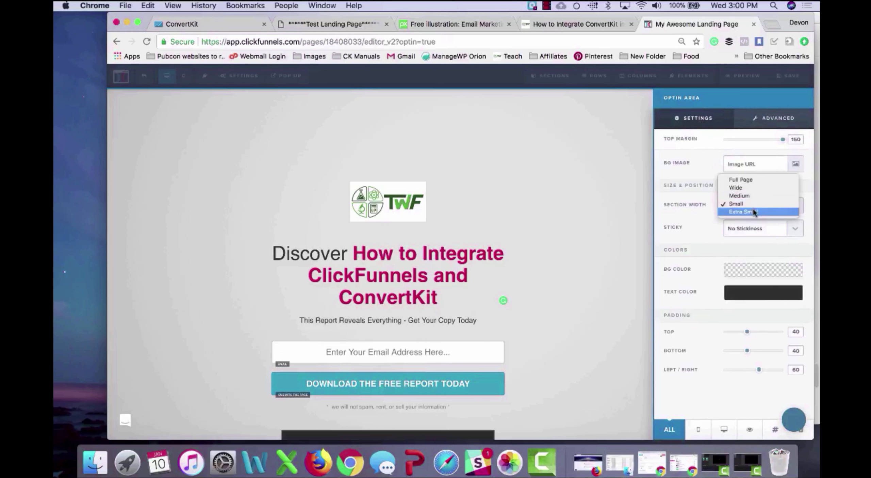
click(748, 180)
click(576, 193)
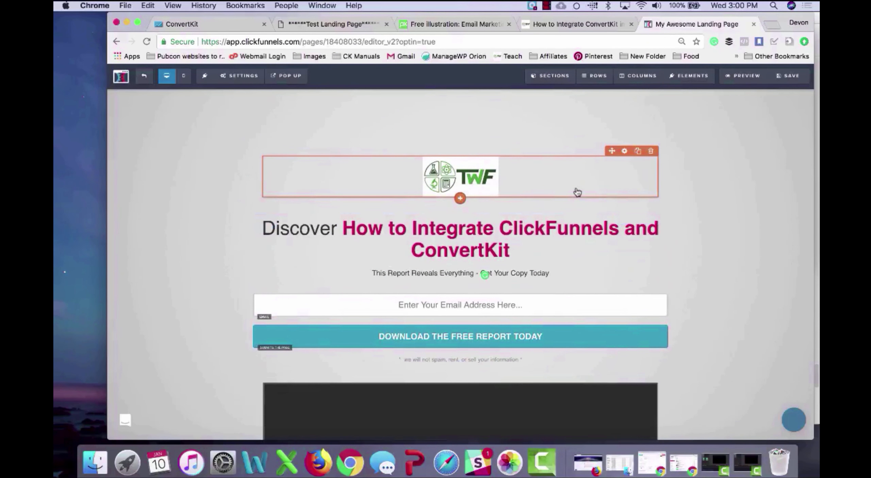
Step: Confirm the download button's action is Submit Form
scroll(702, 216, down, 3)
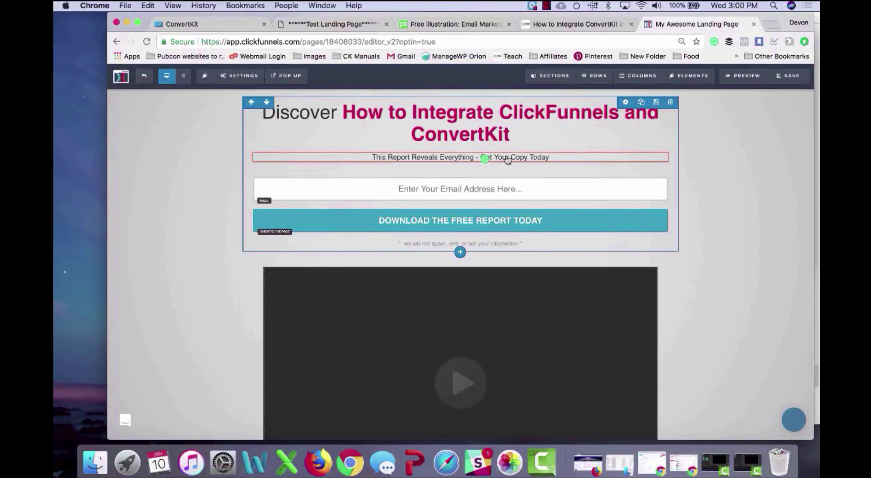
click(492, 223)
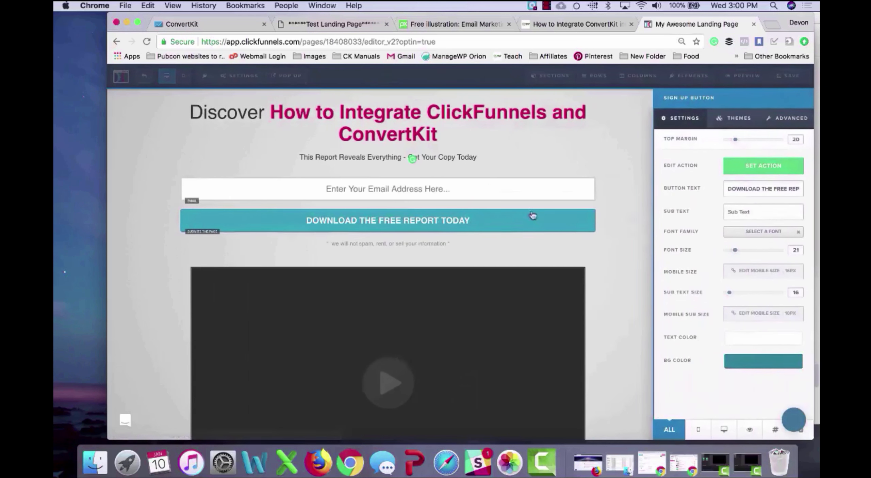
click(754, 166)
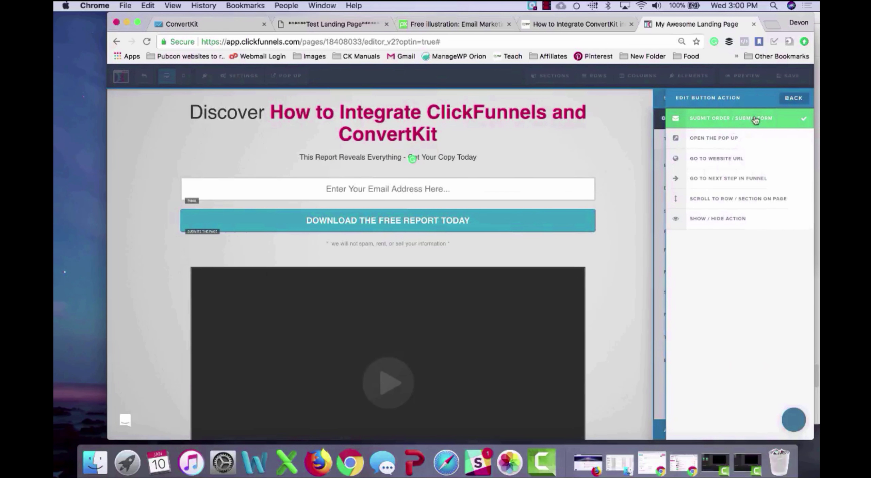
click(621, 167)
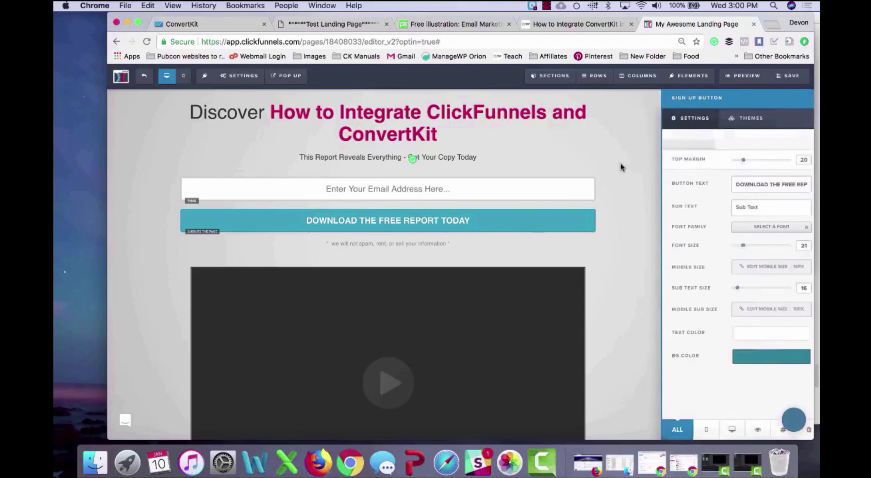
click(241, 77)
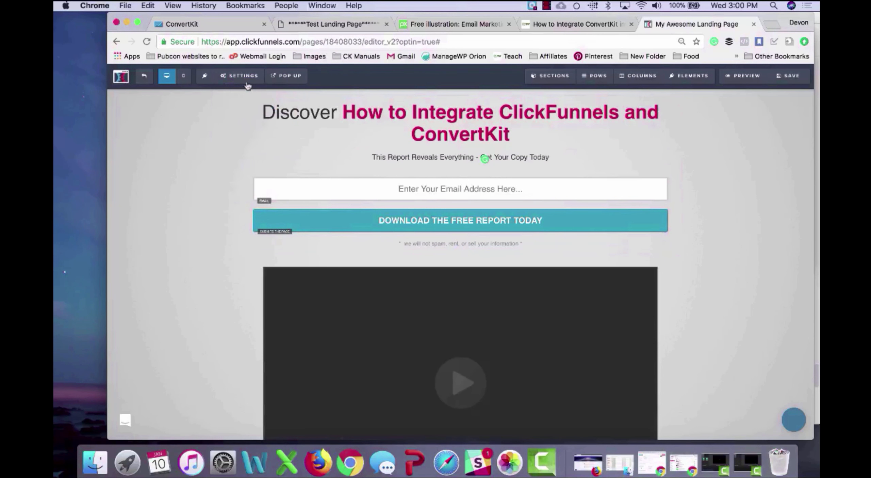
Step: Set the email integration to ConvertKit, Subscribe to Form, adding signups to Test Landing Page
mouse_move(239, 76)
click(255, 97)
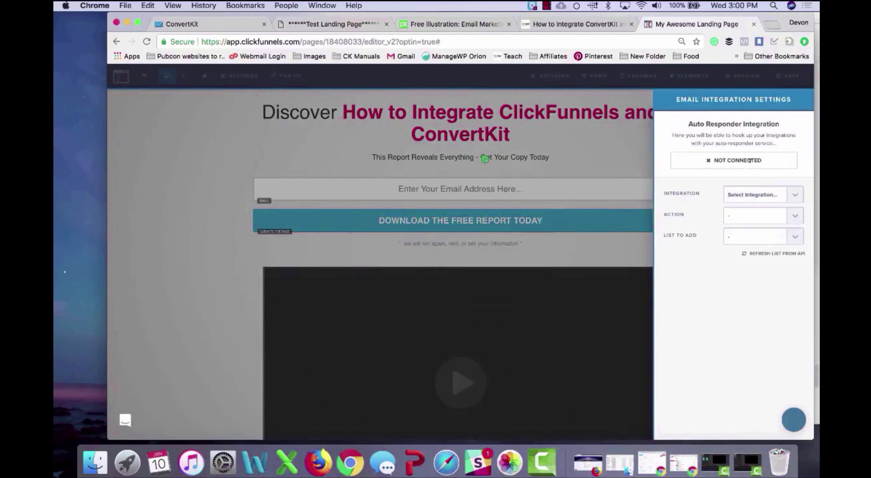
click(758, 194)
click(752, 210)
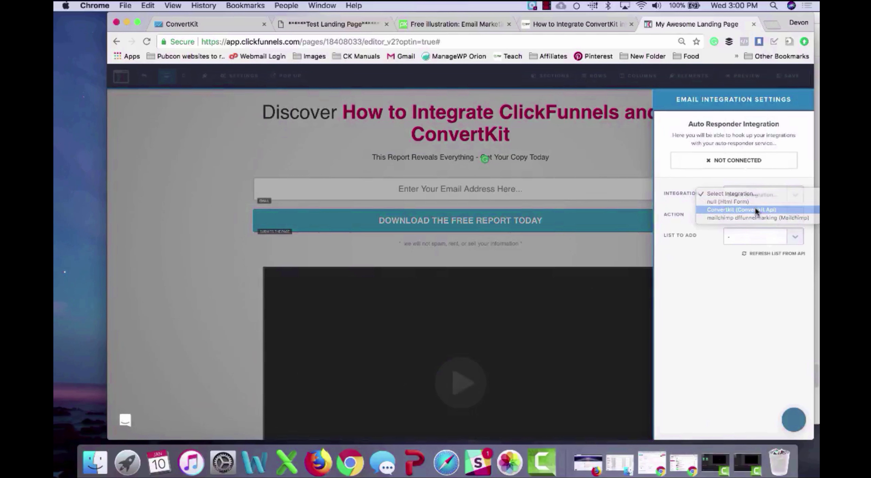
click(762, 220)
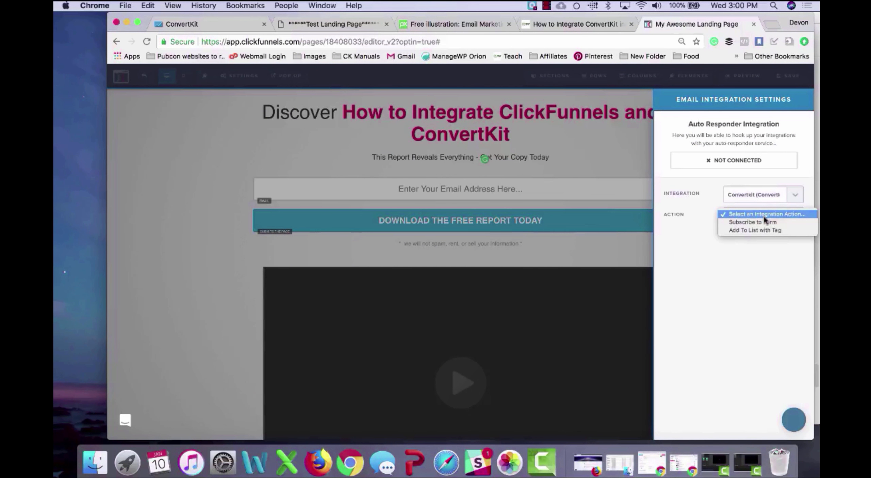
click(763, 223)
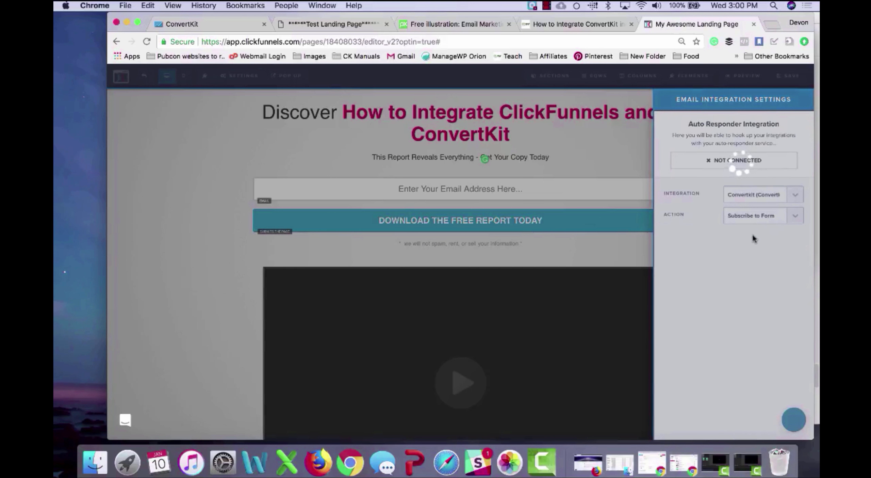
click(755, 237)
scroll(726, 302, down, 10)
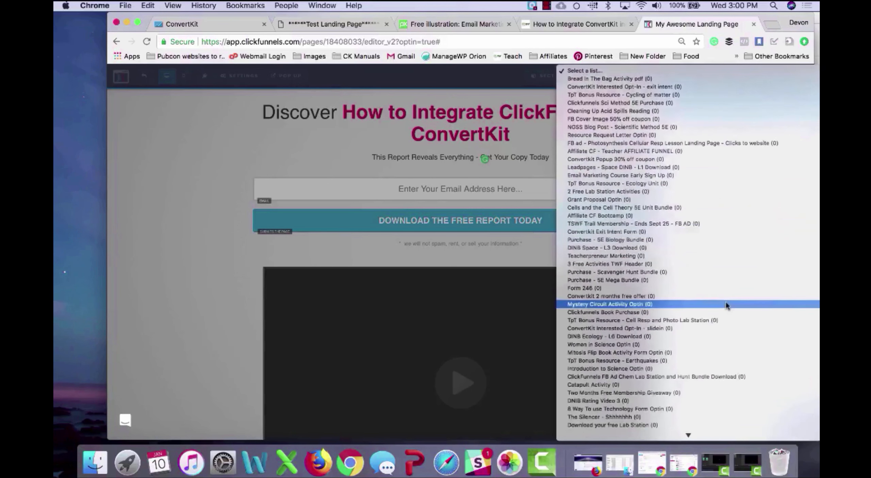
scroll(726, 303, down, 10)
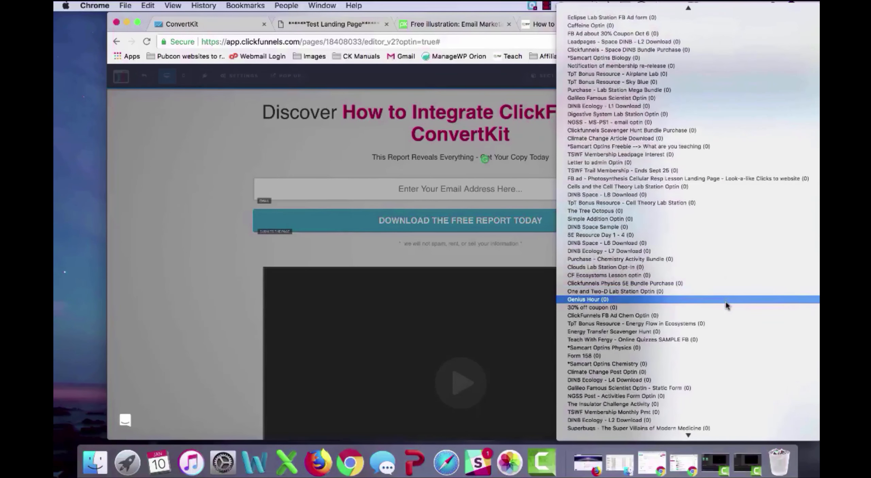
scroll(725, 302, down, 10)
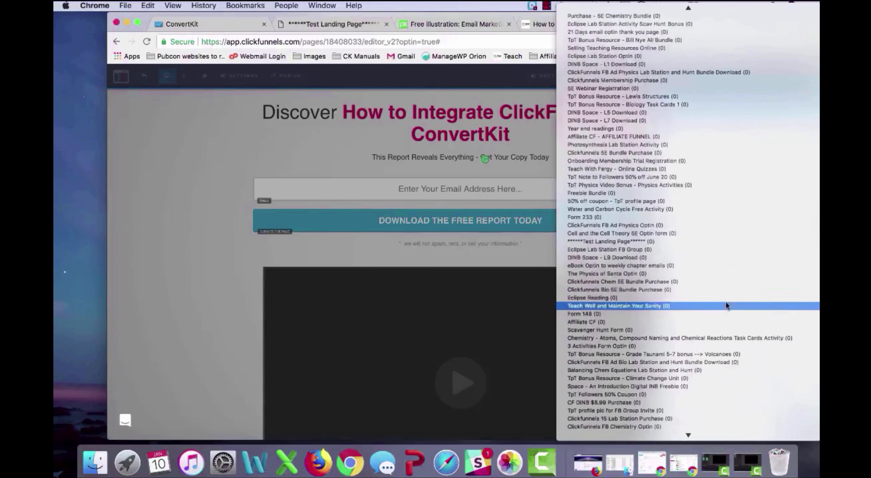
click(718, 241)
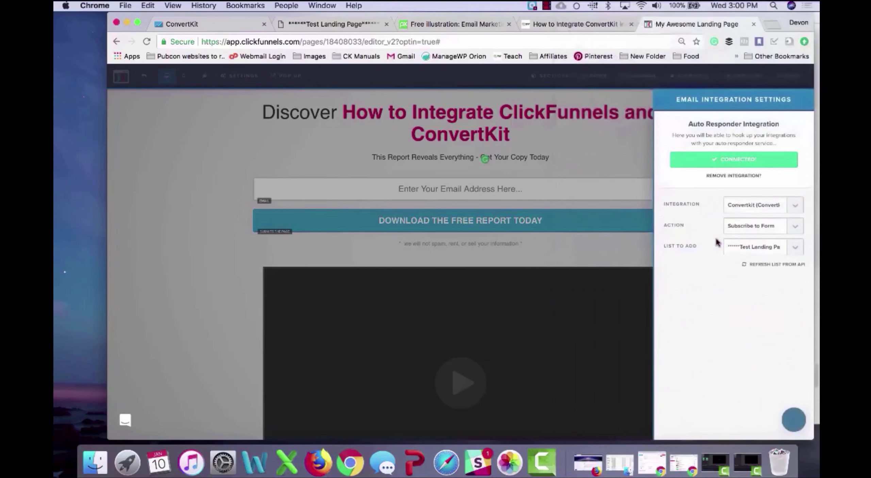
Step: Save the optin page and exit the editor to the funnel overview
click(621, 252)
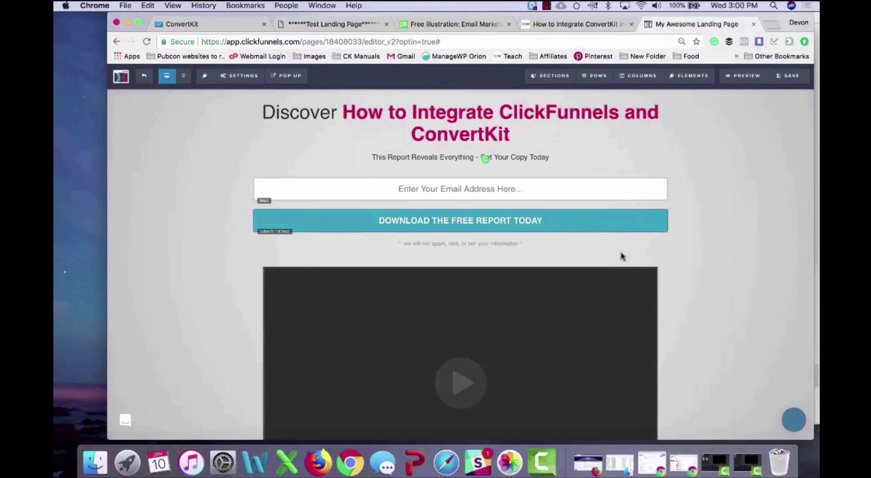
click(780, 76)
click(591, 144)
click(145, 83)
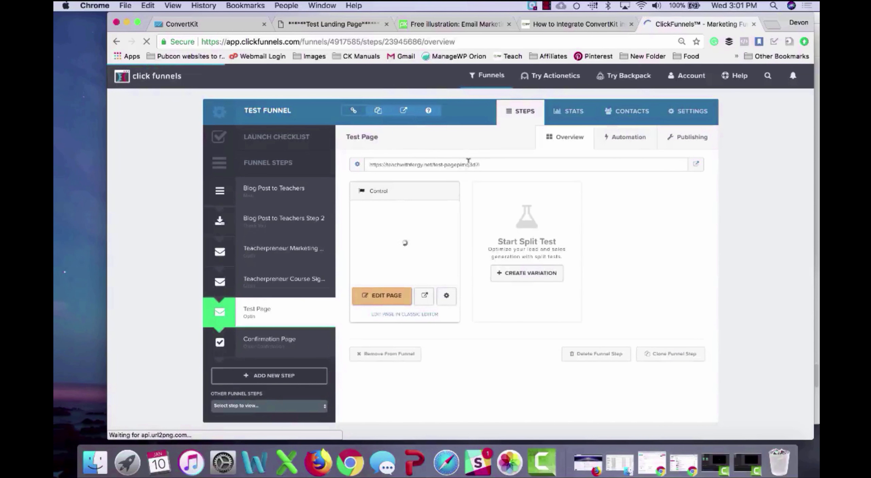
Step: Copy the Test Page step URL and load the live optin page in a new tab
click(466, 165)
key(super+c)
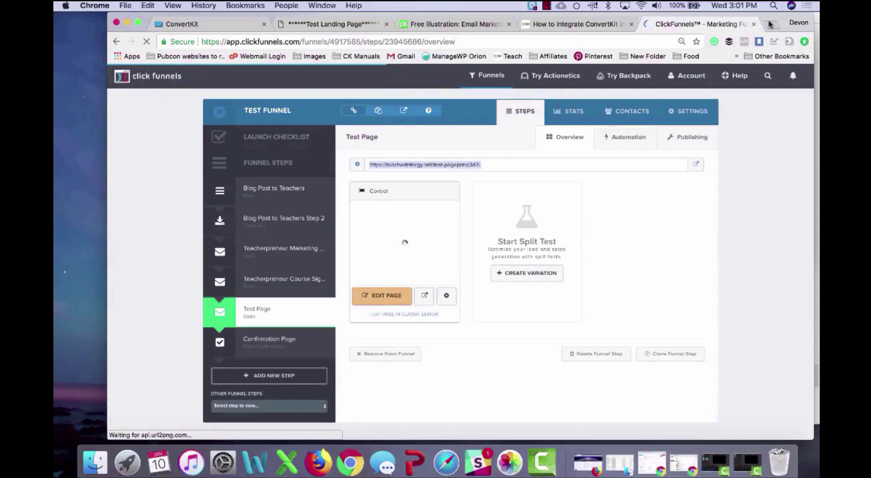
key(super+t)
key(super+v)
key(Return)
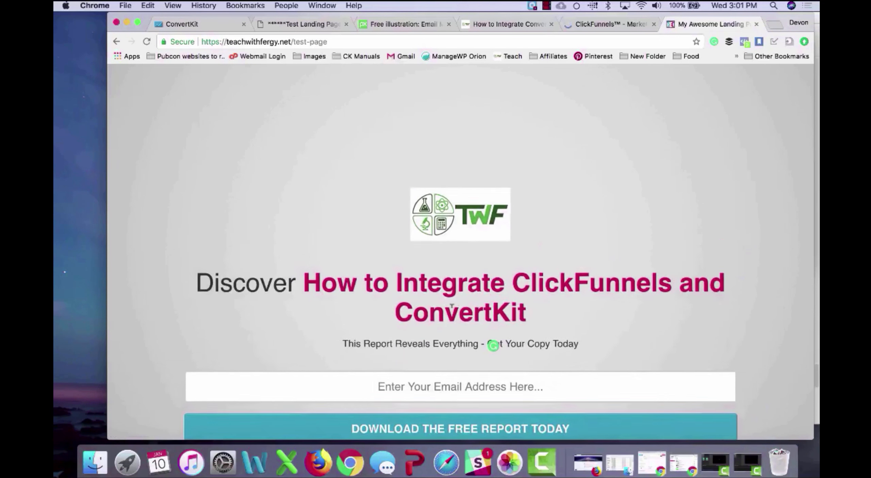
scroll(449, 299, down, 5)
scroll(451, 311, down, 2)
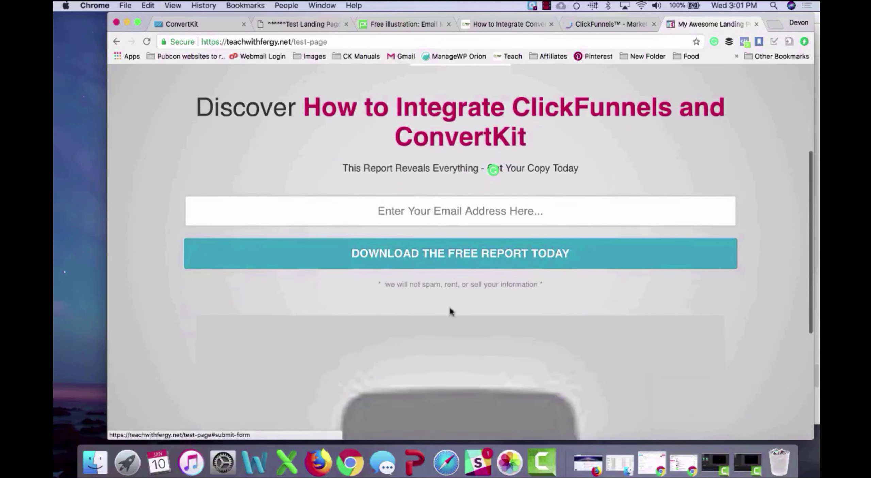
scroll(449, 306, down, 5)
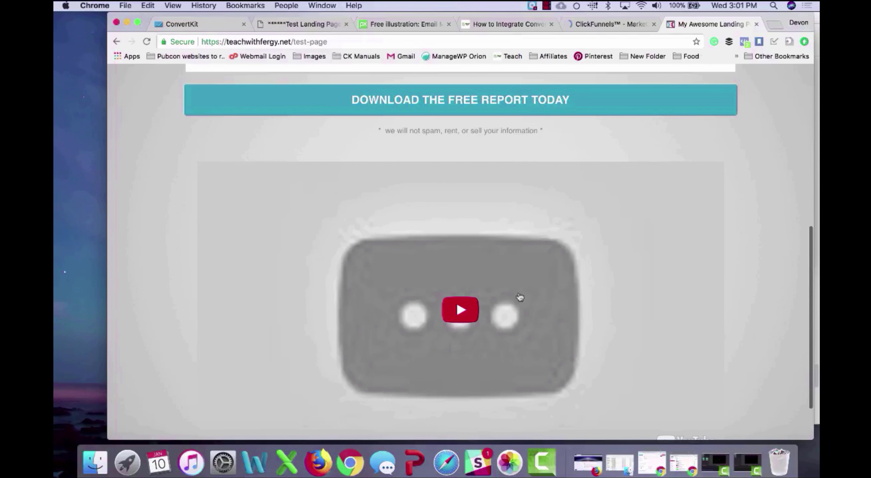
scroll(447, 302, up, 10)
Step: Enter a test email address and submit the form via DOWNLOAD THE FREE REPORT TODAY
click(457, 292)
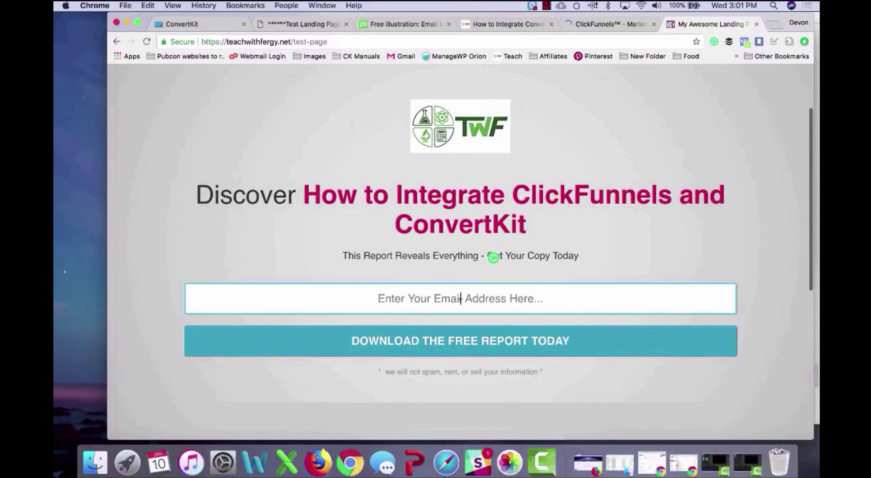
text(devon)
key(Down)
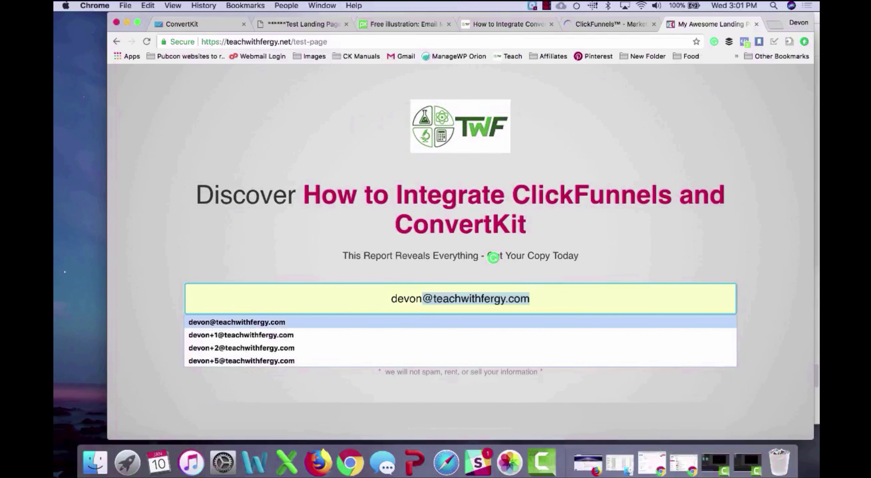
key(Return)
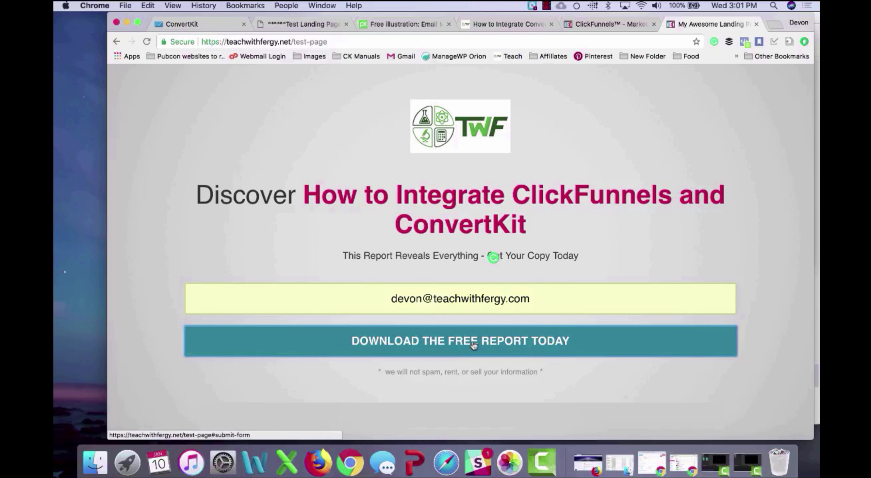
click(473, 342)
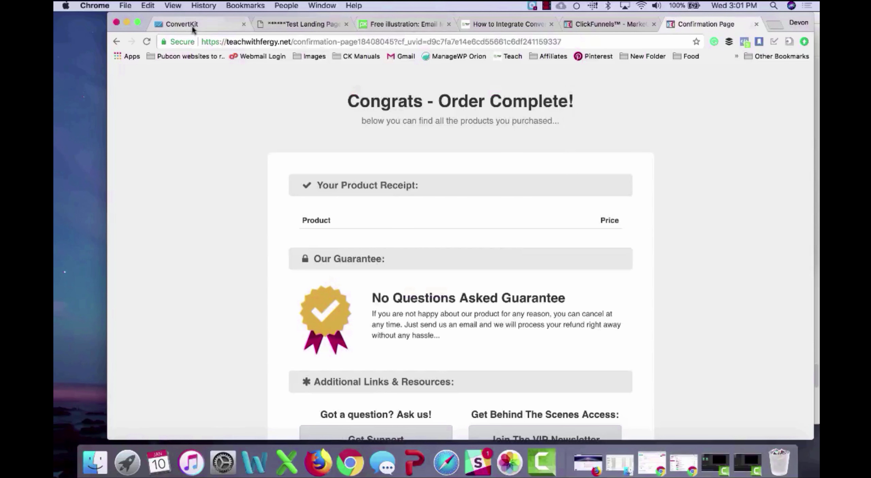
Step: In ConvertKit, find the test signup among Test Landing Page's confirmed subscribers and review its record
click(204, 24)
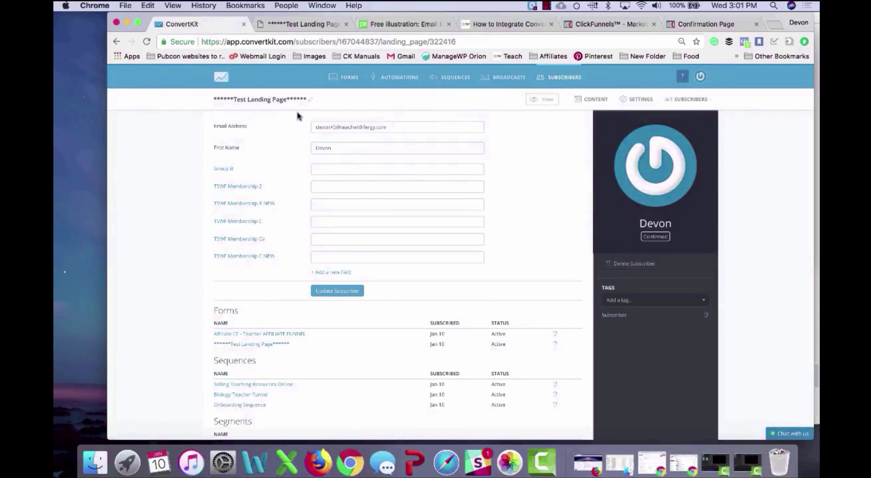
scroll(297, 114, left, 5)
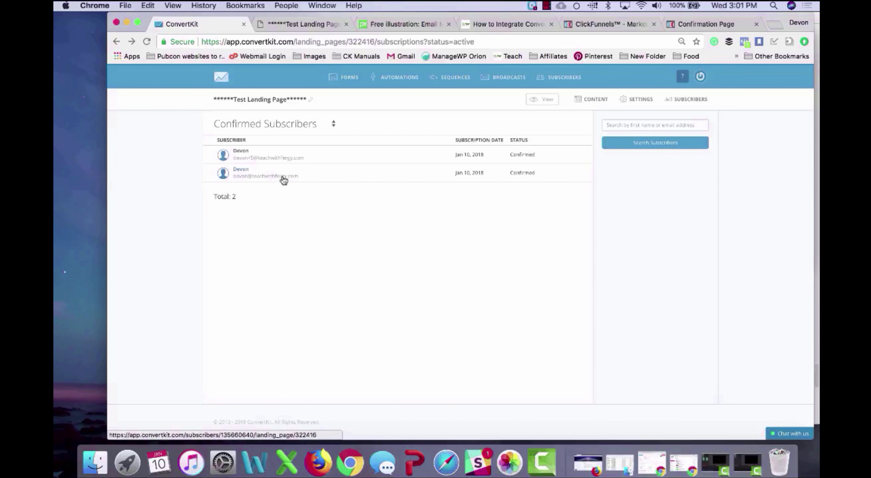
click(284, 180)
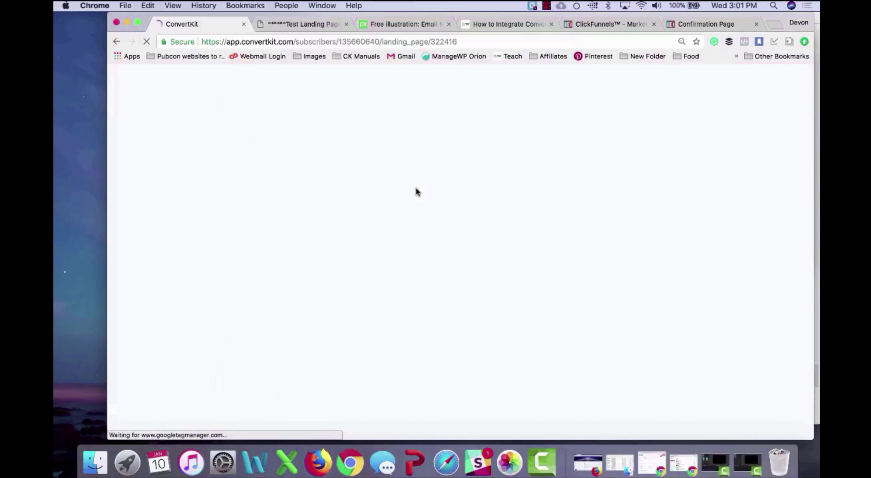
scroll(415, 191, down, 3)
scroll(417, 191, down, 15)
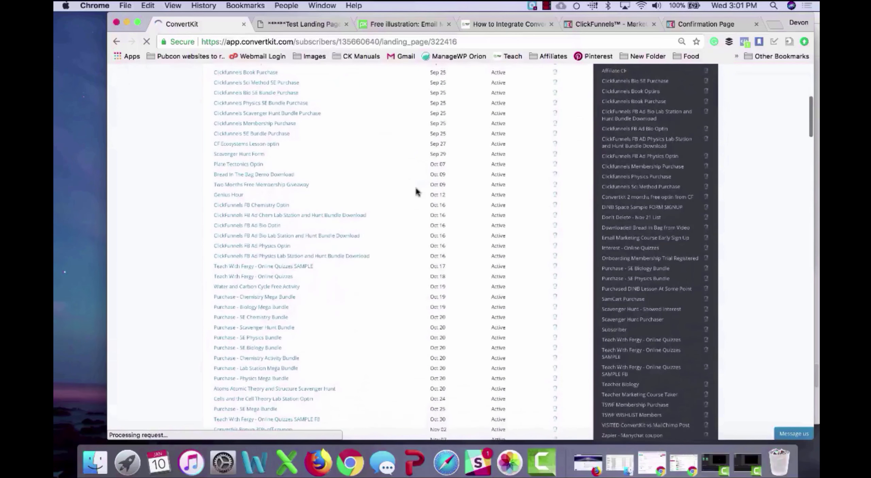
scroll(417, 192, up, 12)
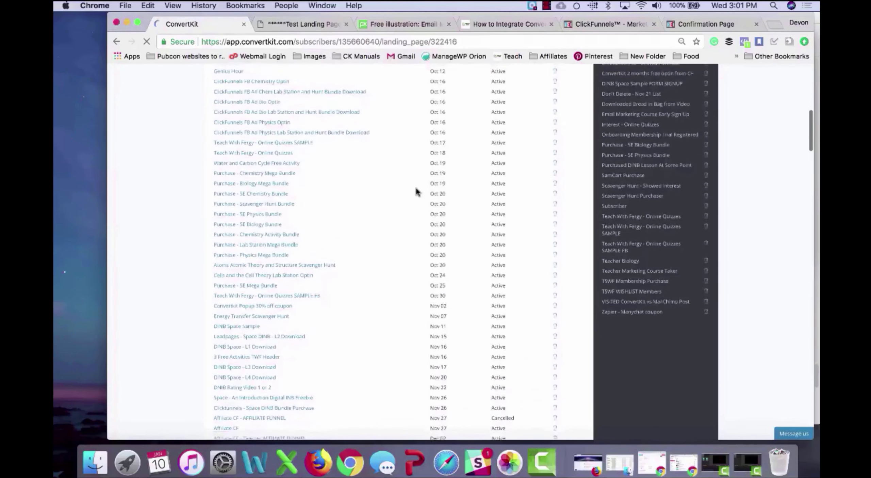
scroll(416, 192, down, 4)
scroll(416, 191, down, 1)
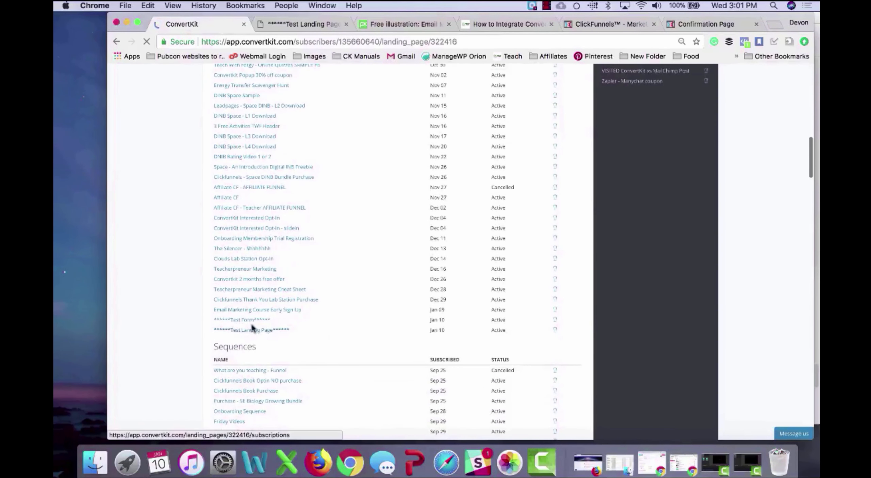
scroll(295, 315, up, 15)
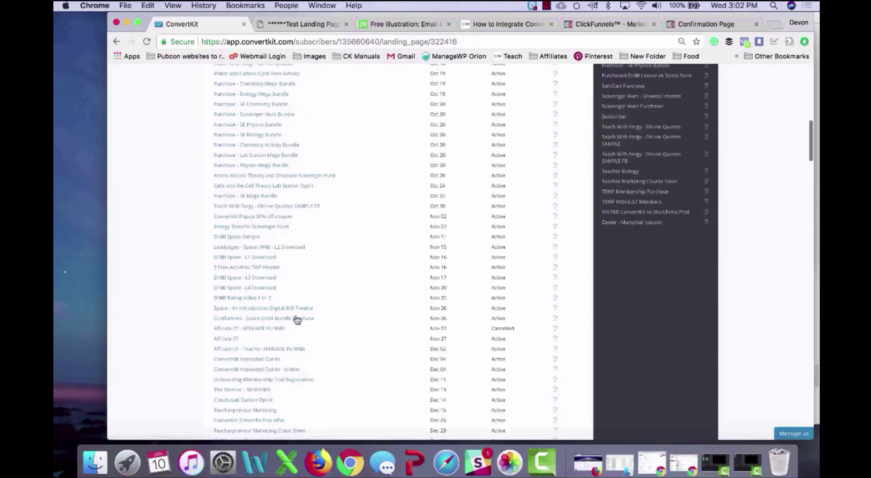
Step: Open the Test Landing Page's Incentive Email settings
scroll(295, 315, left, 5)
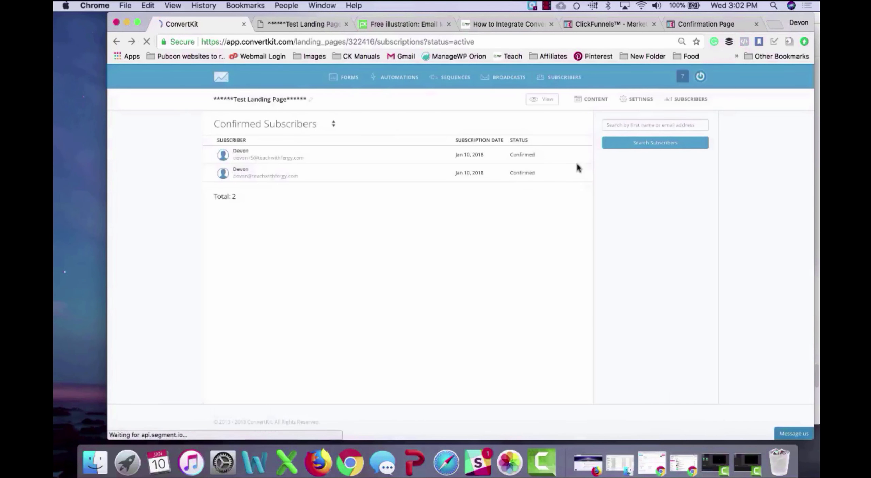
click(647, 99)
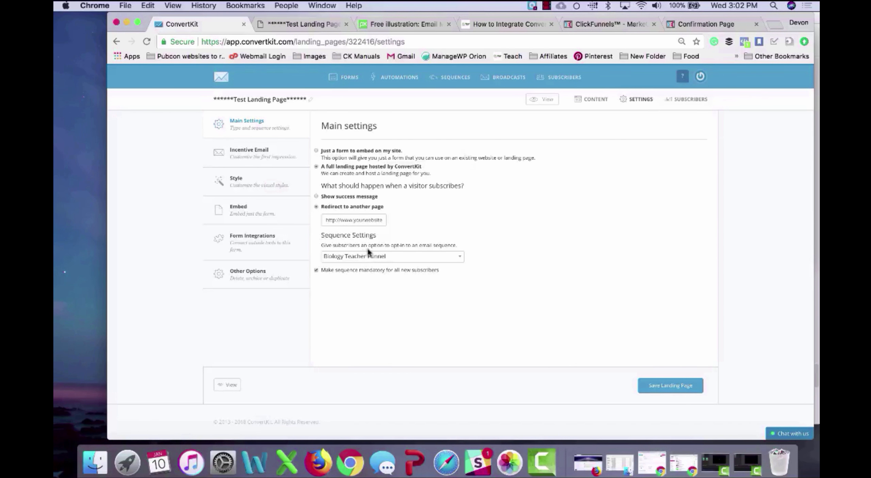
click(259, 150)
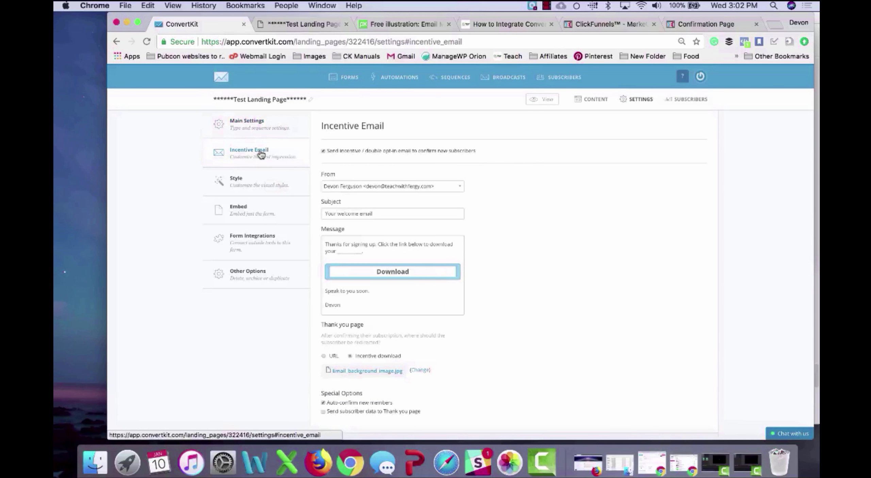
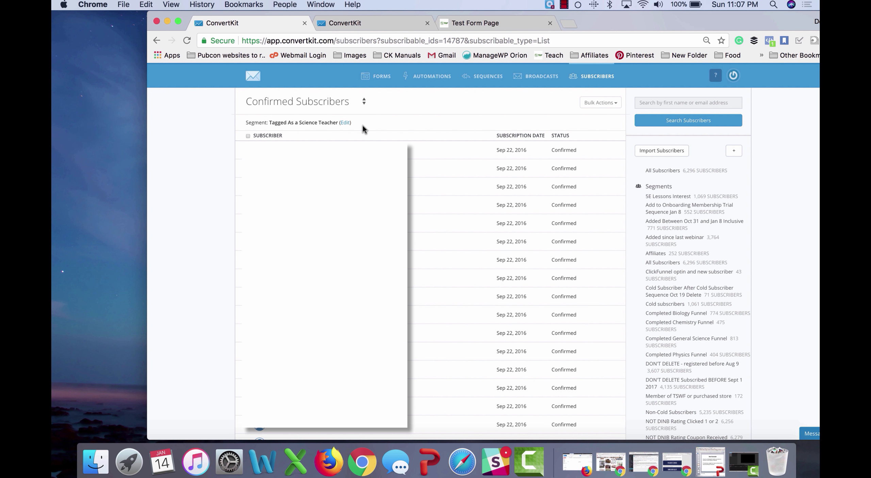
Step: Leave the 'Tagged As a Science Teacher' segment rules unchanged and start a blank new segment
click(344, 122)
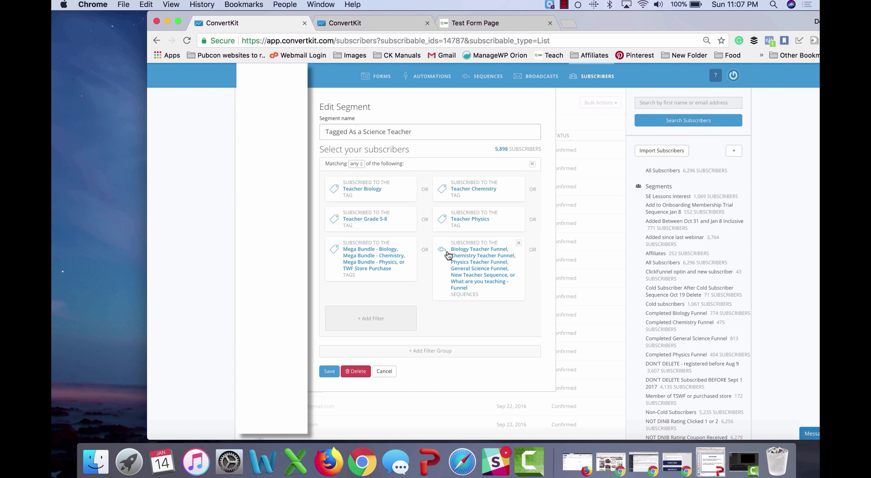
click(384, 370)
scroll(697, 319, down, 7)
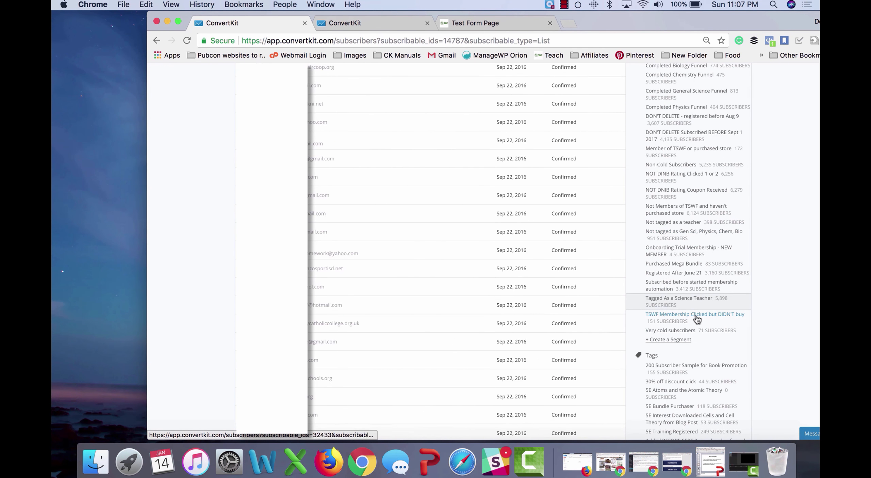
click(673, 340)
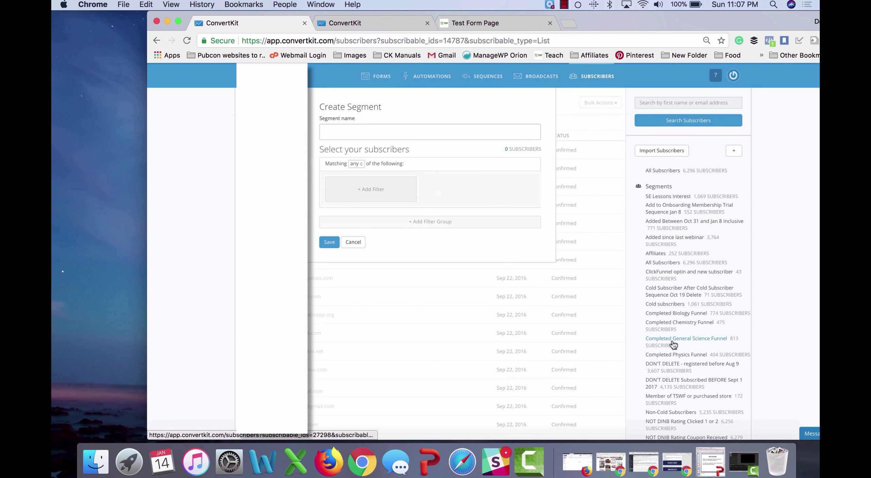
Step: Name the segment 'Test Form Segment' and filter it to subscribers of the Test Form
click(422, 126)
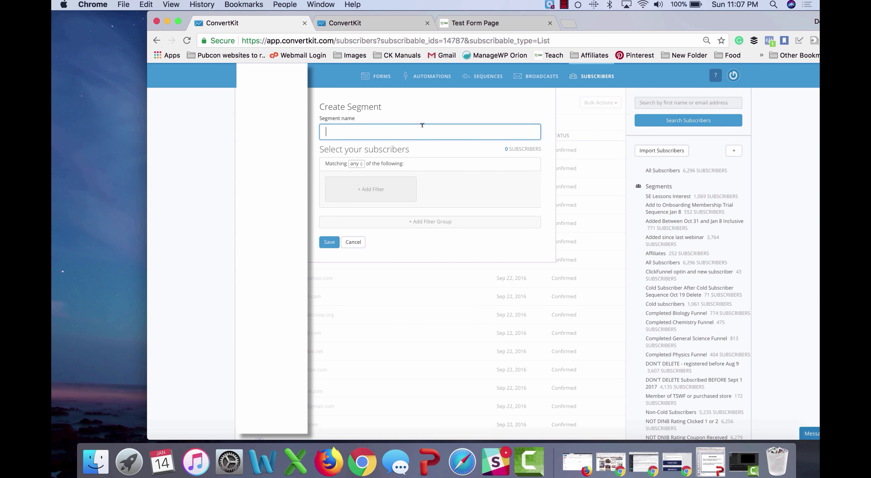
text(Test Form Segment)
click(375, 189)
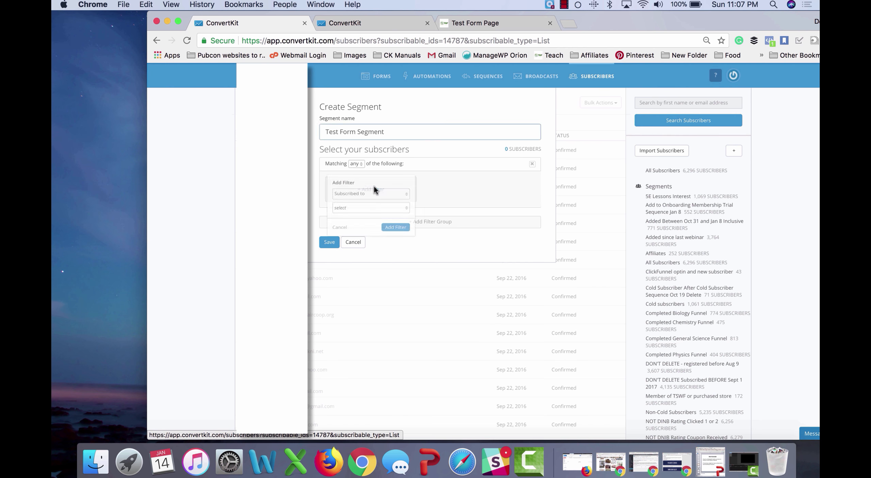
click(363, 209)
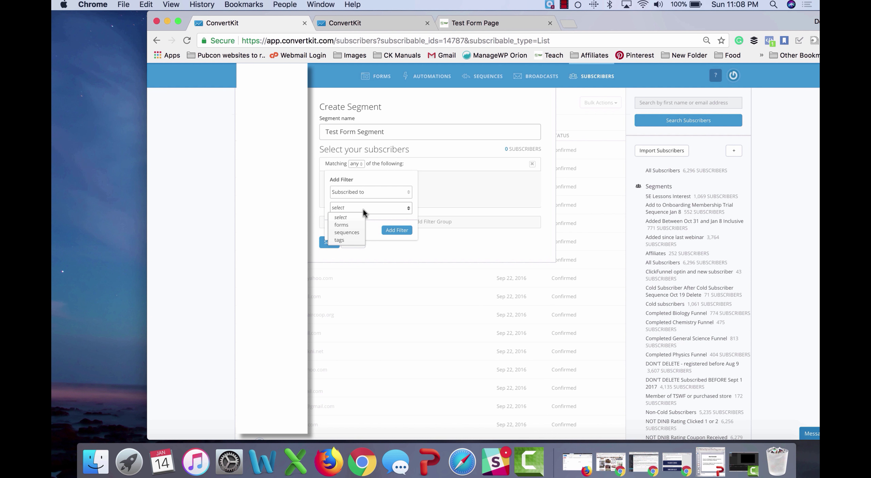
click(352, 224)
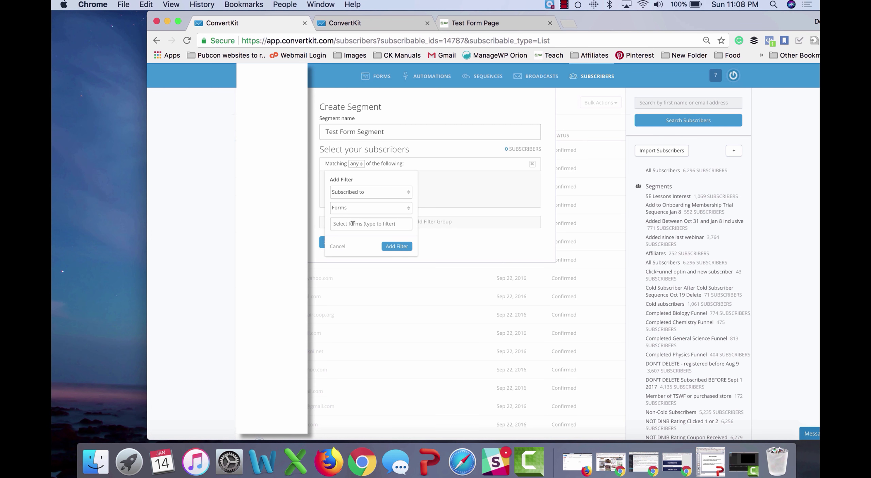
click(353, 223)
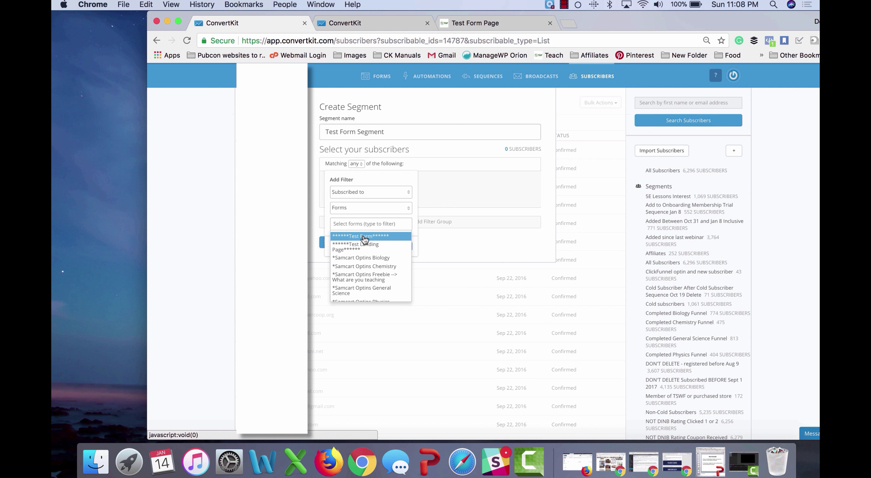
click(365, 237)
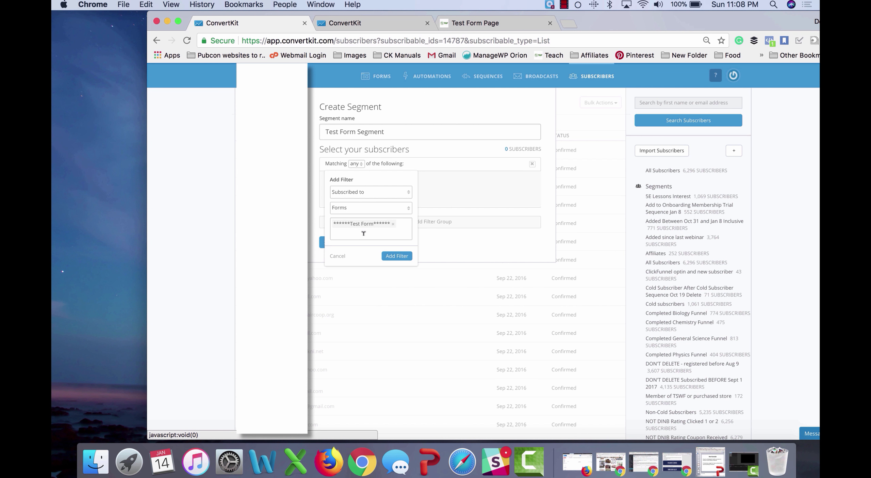
click(396, 256)
Step: Add a 'none' group excluding anyone subscribed before Jan 3, 2018, 12:00am, plus a third group
click(419, 223)
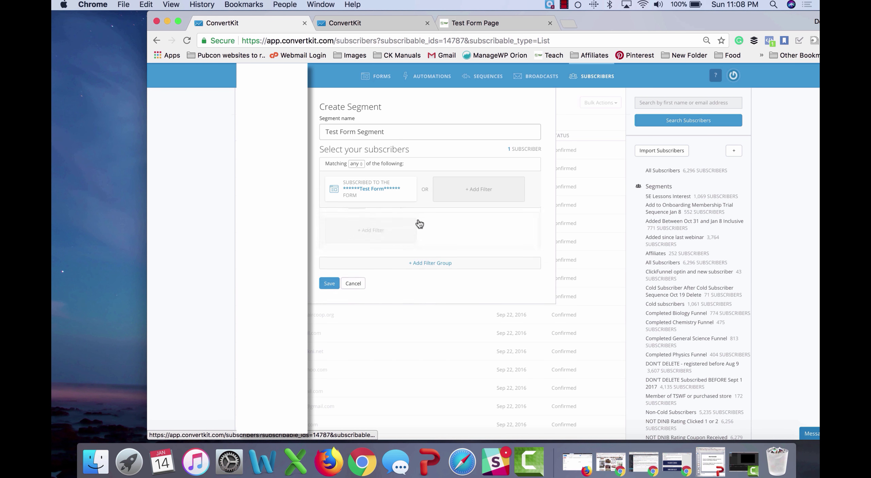
click(359, 223)
click(362, 240)
click(367, 247)
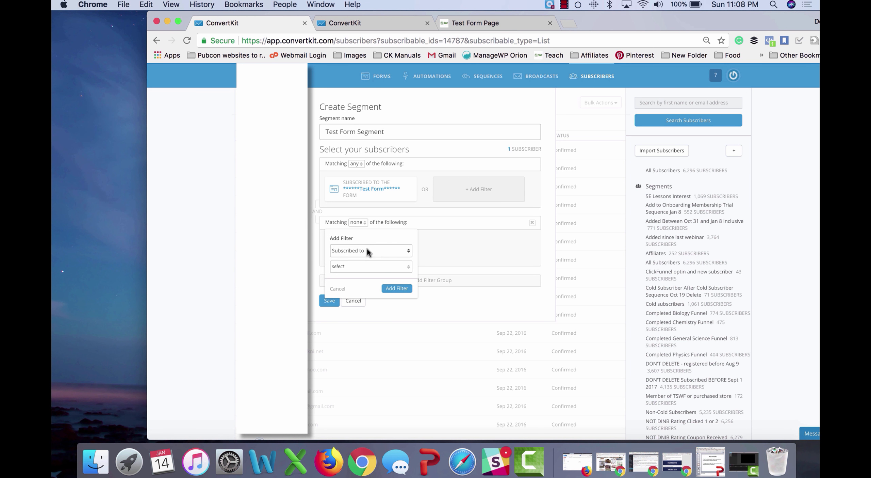
click(367, 251)
click(355, 295)
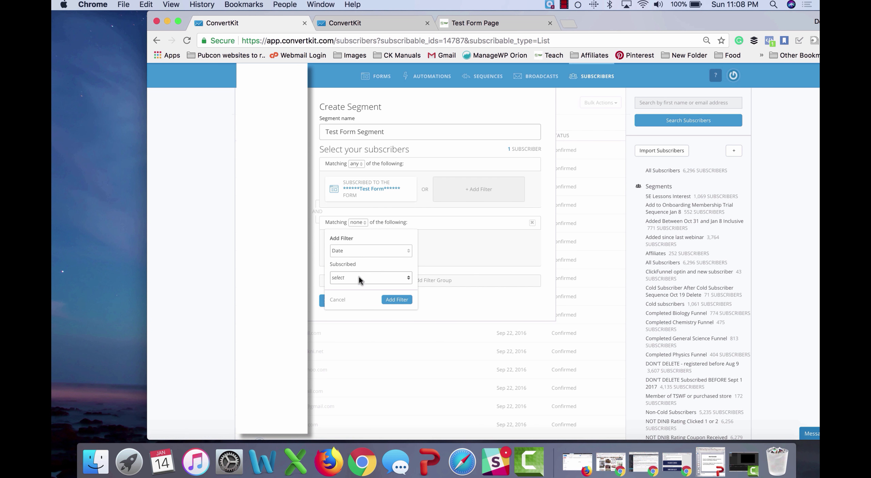
click(359, 277)
click(356, 288)
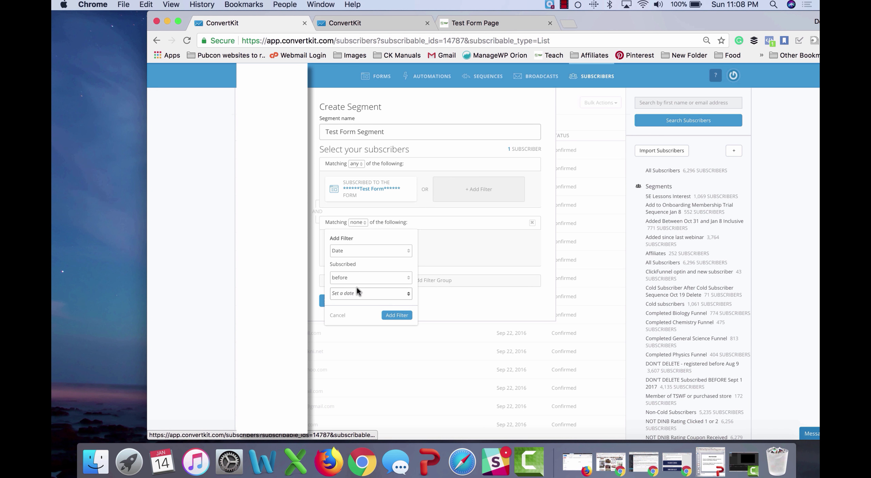
click(358, 292)
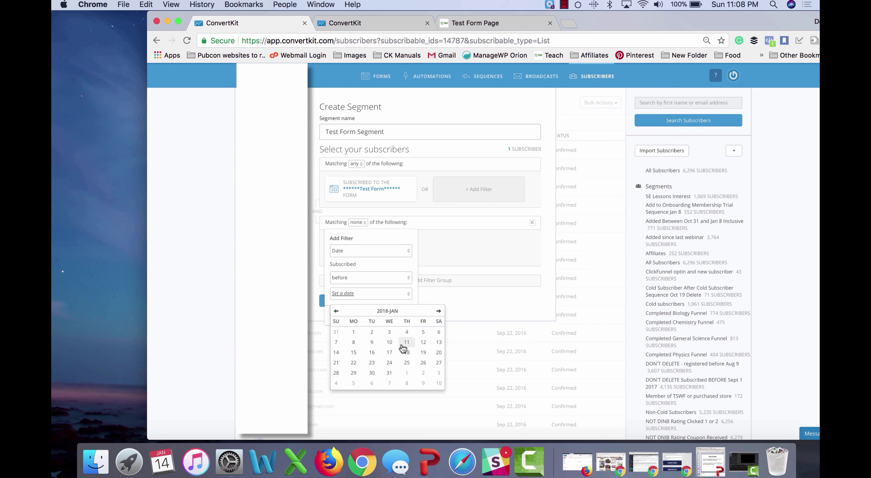
click(390, 333)
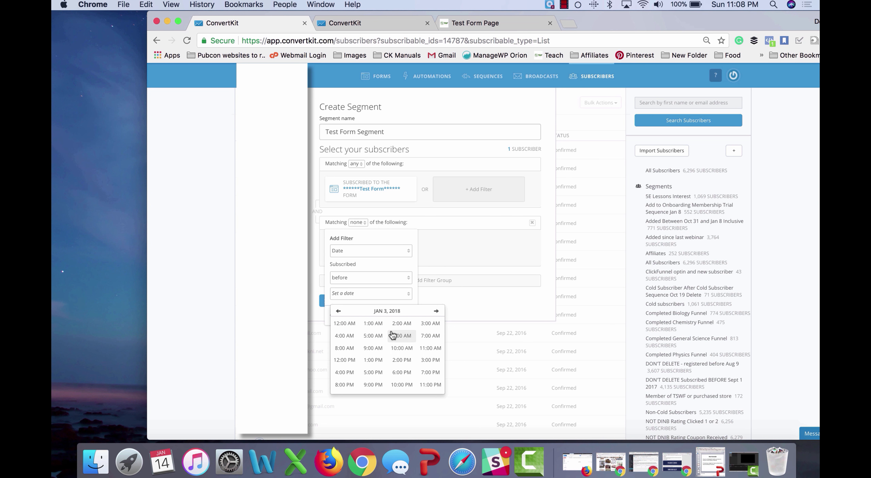
click(348, 325)
click(344, 324)
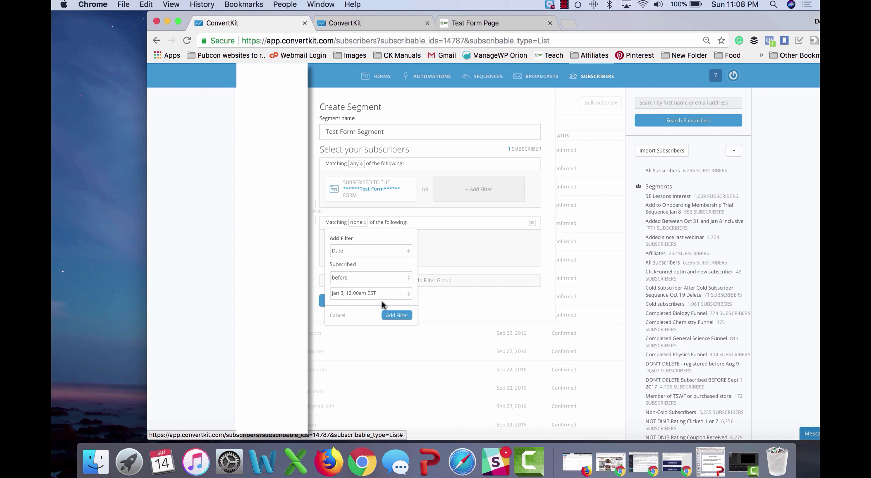
click(395, 314)
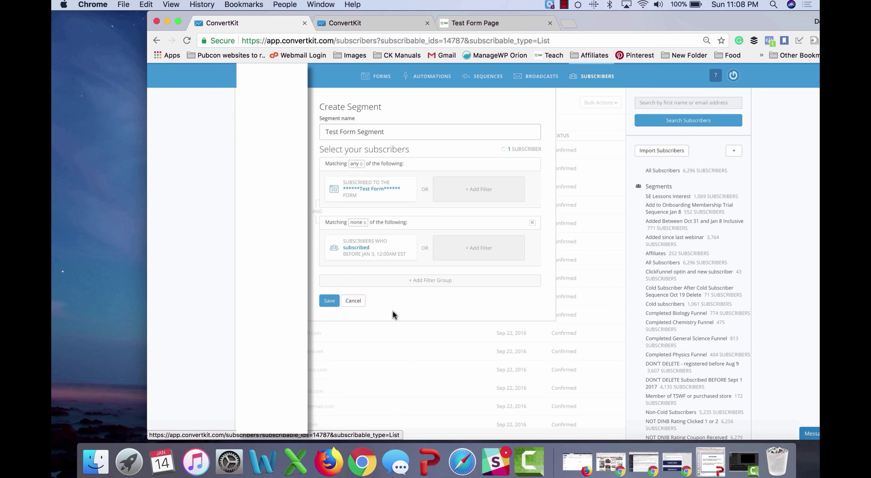
click(429, 281)
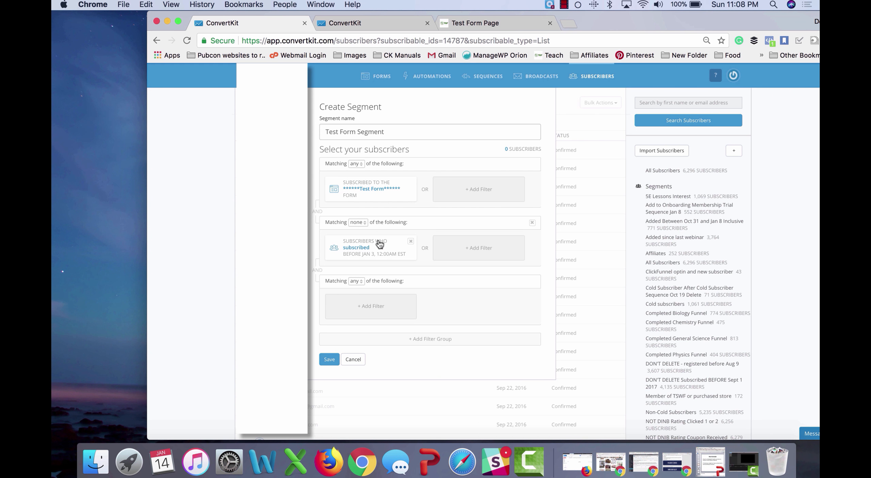
Step: Limit the third group to subscribers within 100 miles of New York, New York, USA
click(362, 307)
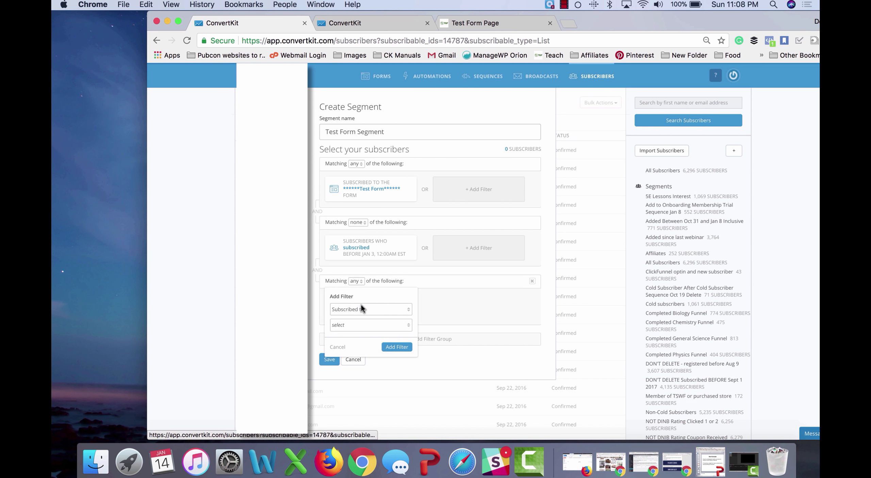
click(364, 310)
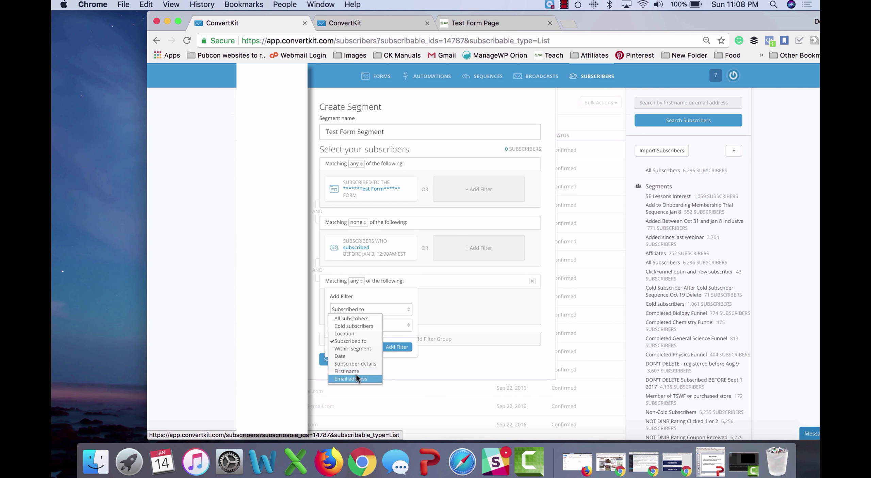
click(358, 336)
click(361, 323)
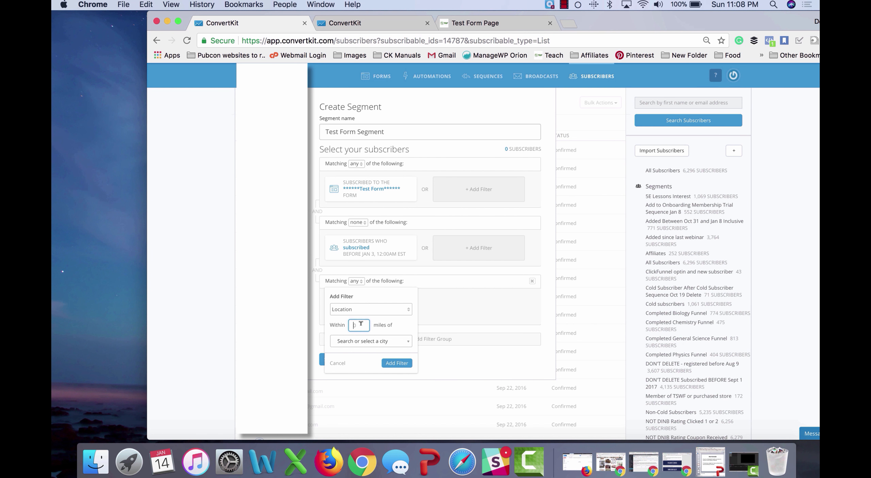
text(100)
click(365, 340)
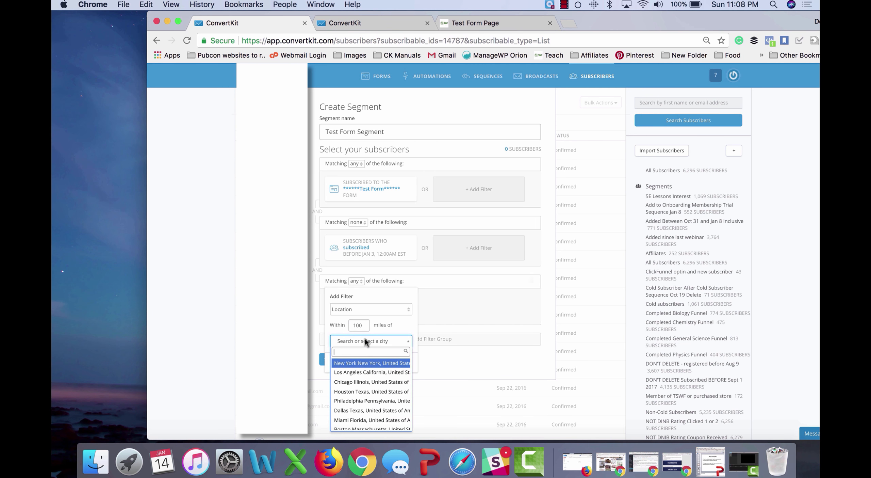
click(368, 362)
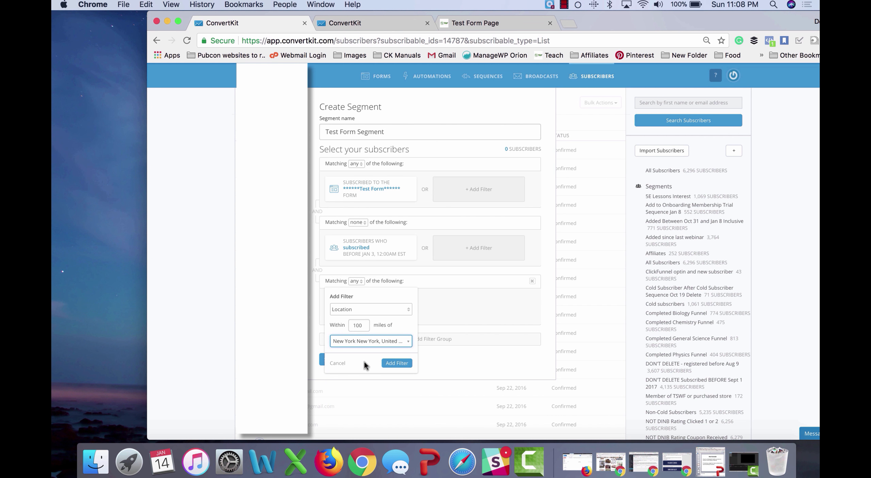
click(395, 362)
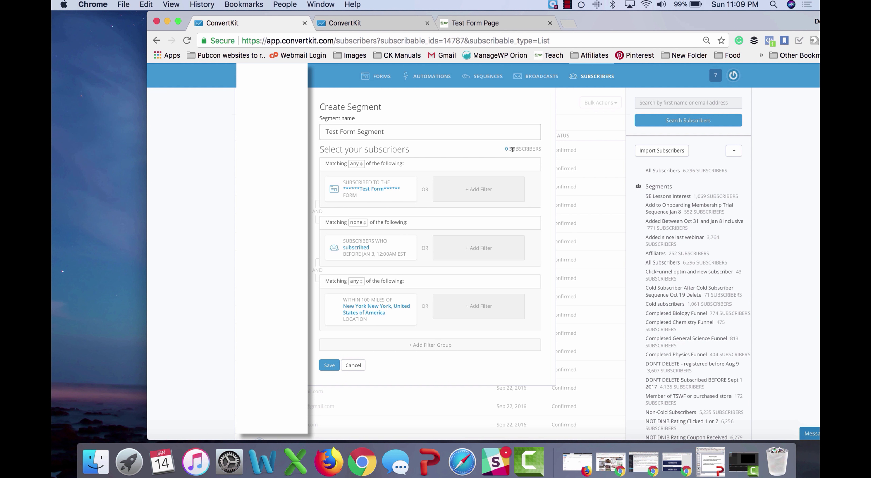
click(327, 365)
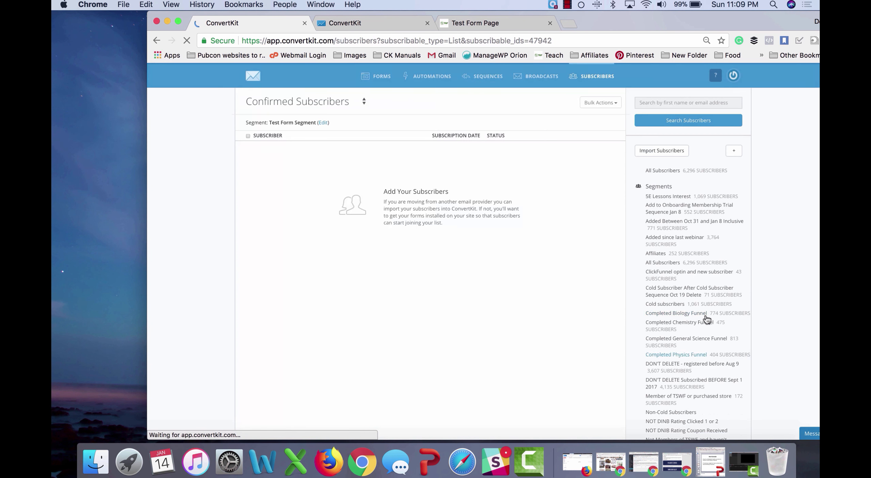
scroll(705, 319, down, 15)
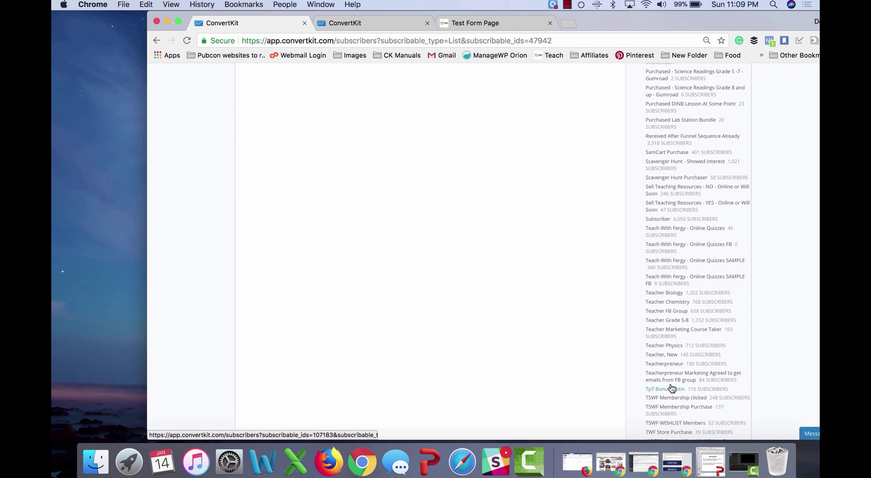
scroll(490, 266, up, 15)
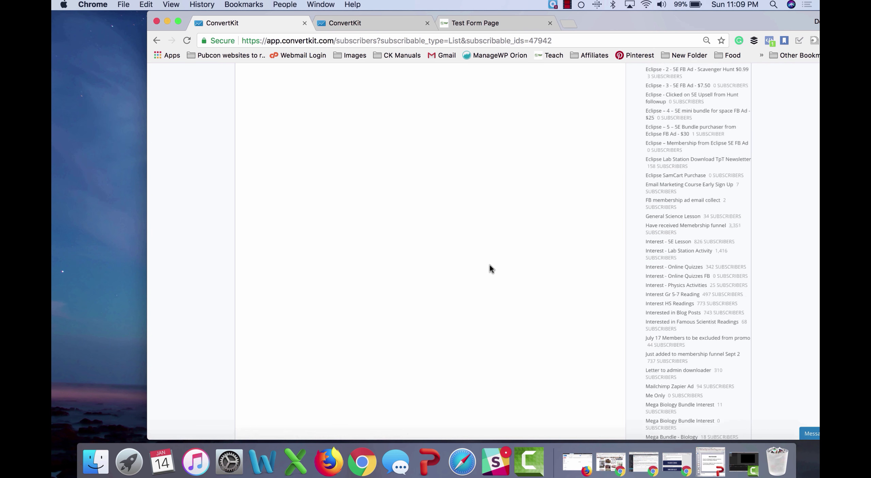
scroll(490, 265, down, 2)
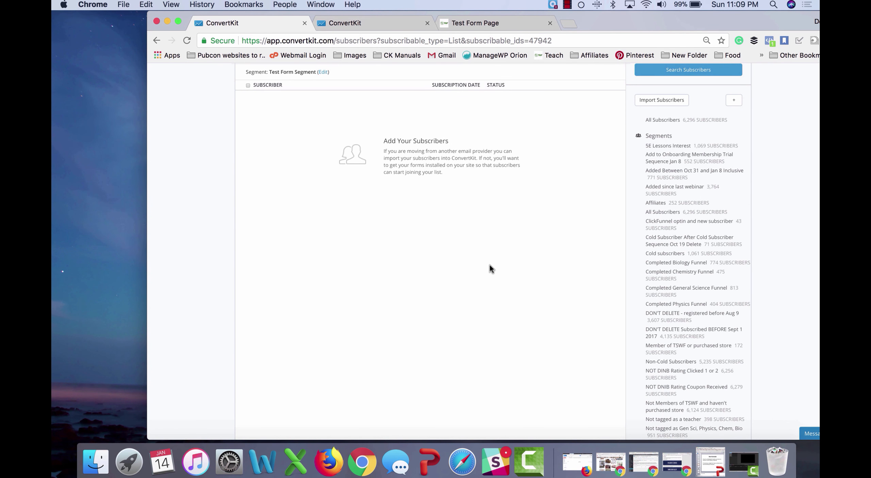
scroll(490, 265, up, 2)
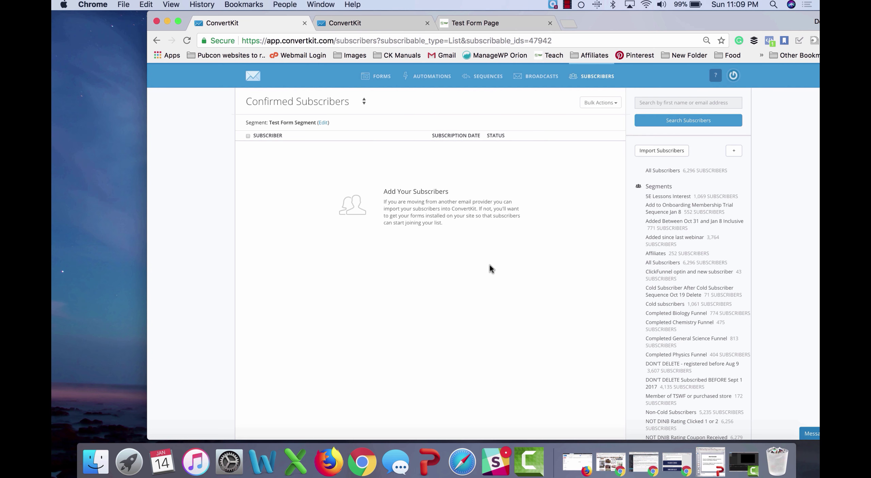
scroll(672, 255, down, 10)
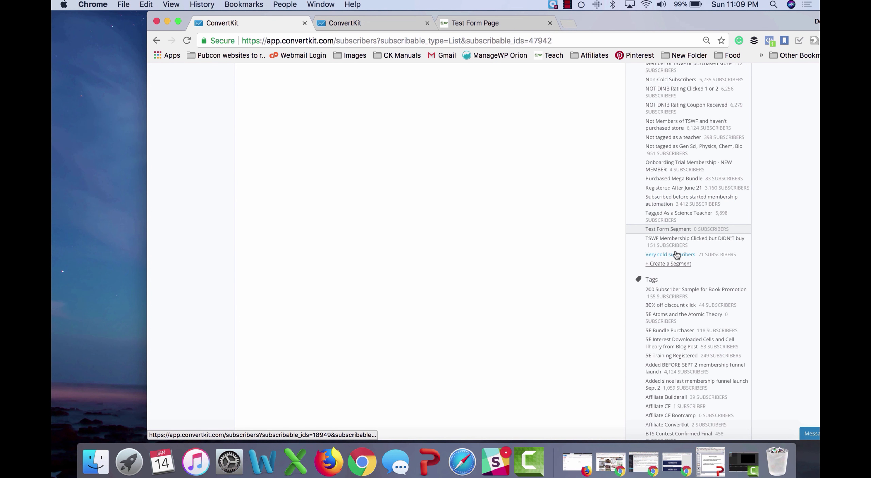
click(672, 229)
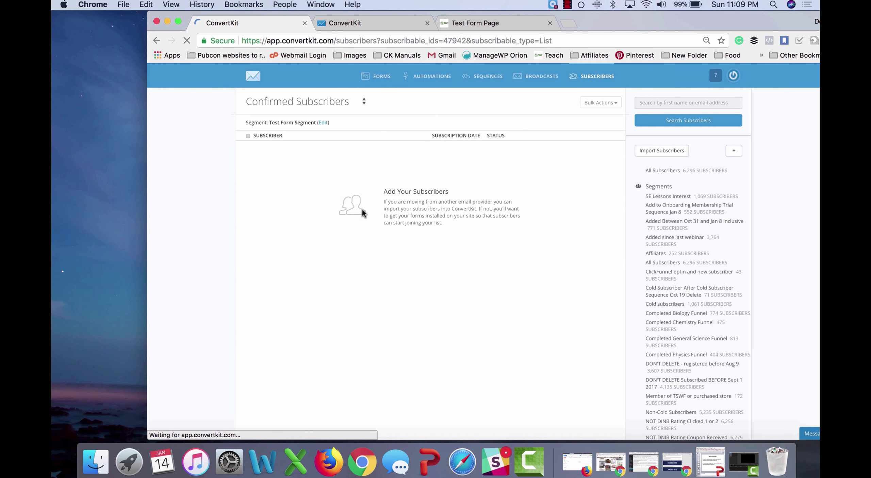
Step: Widen the segment's New York location radius from 100 to 10000 miles and save it
click(323, 124)
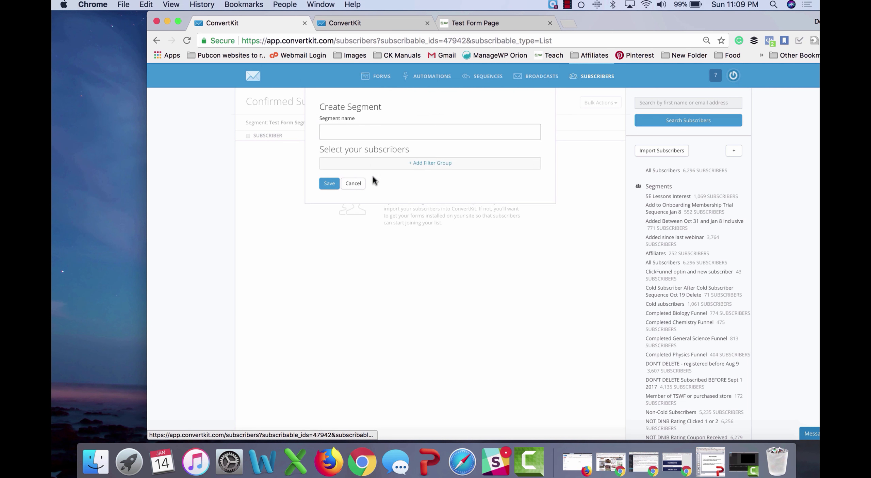
click(375, 310)
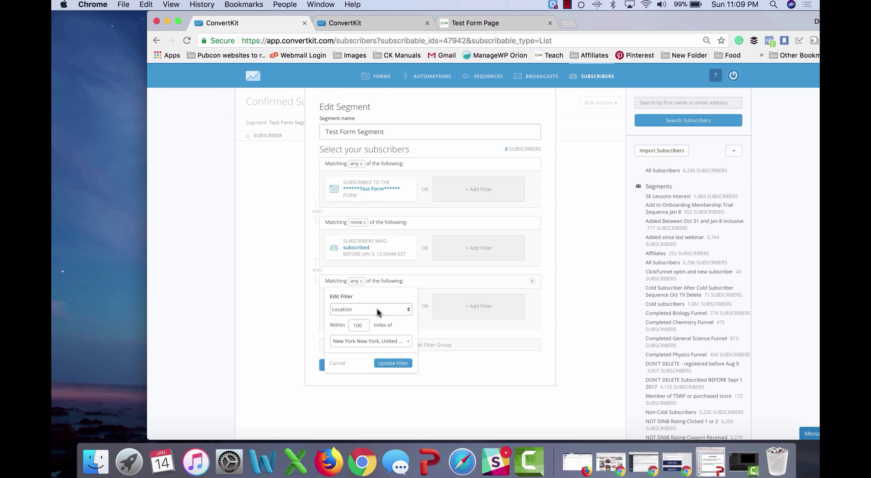
click(360, 322)
text(000)
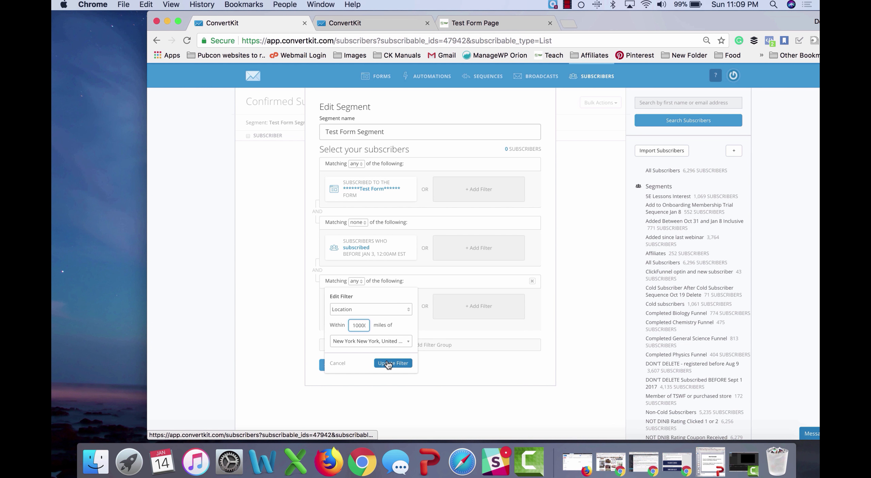
key(BackSpace)
click(388, 363)
click(324, 366)
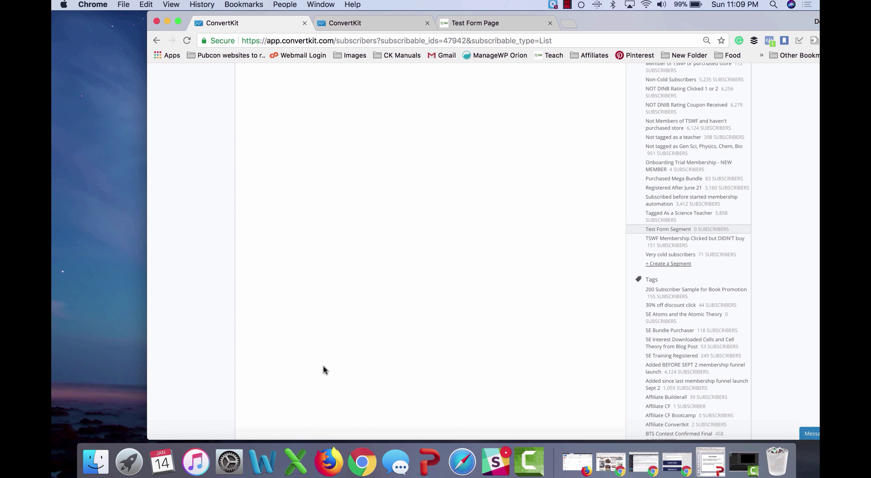
Step: Add and save a new tag called 'Test Tag' from the bottom of the Tags list
scroll(350, 205, up, 10)
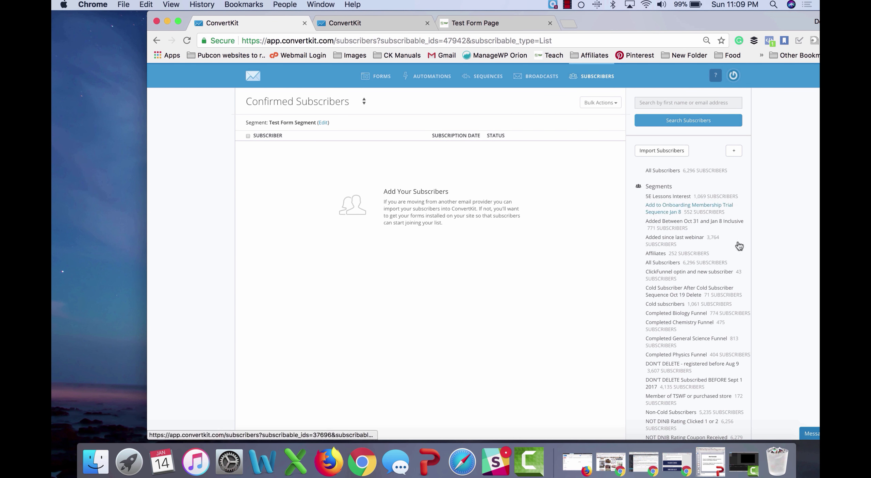
scroll(738, 317, down, 15)
scroll(684, 374, down, 5)
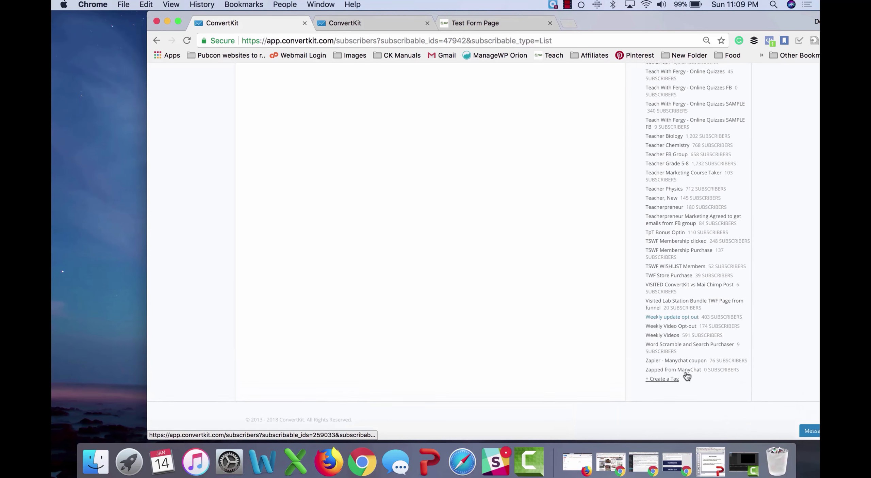
click(671, 384)
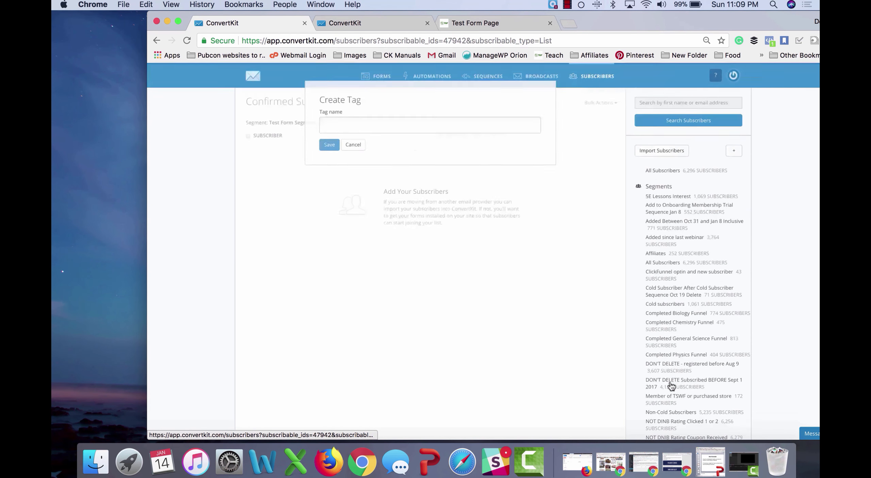
click(389, 131)
text(Test Tag)
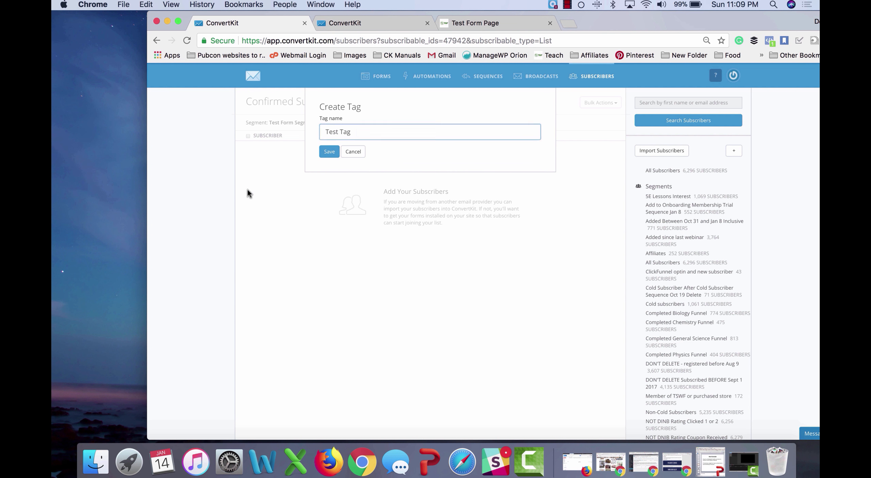
click(329, 151)
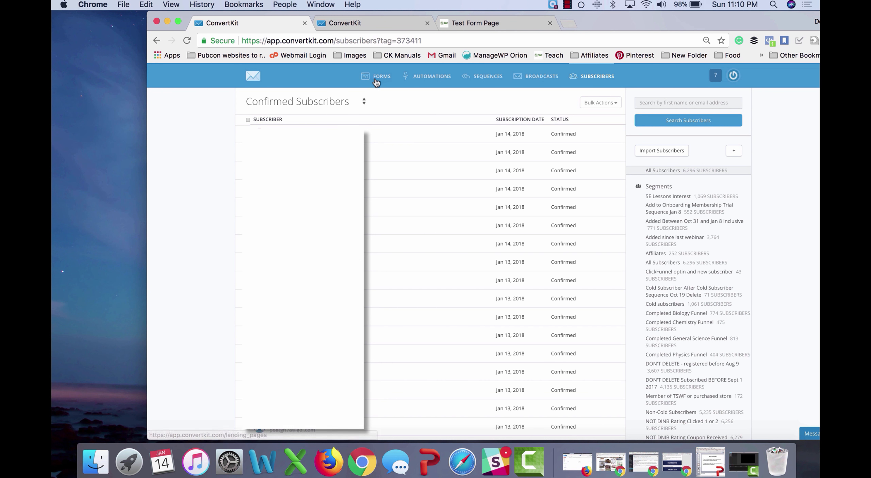
Step: Open the Test Form from the Forms list and view its settings with the Biology Teacher Funnel sequence
click(377, 78)
scroll(356, 213, down, 5)
click(323, 261)
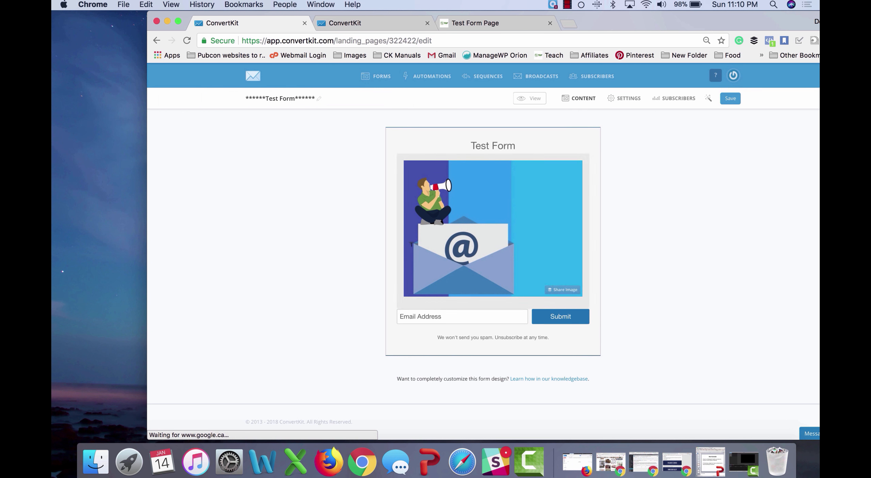
click(627, 99)
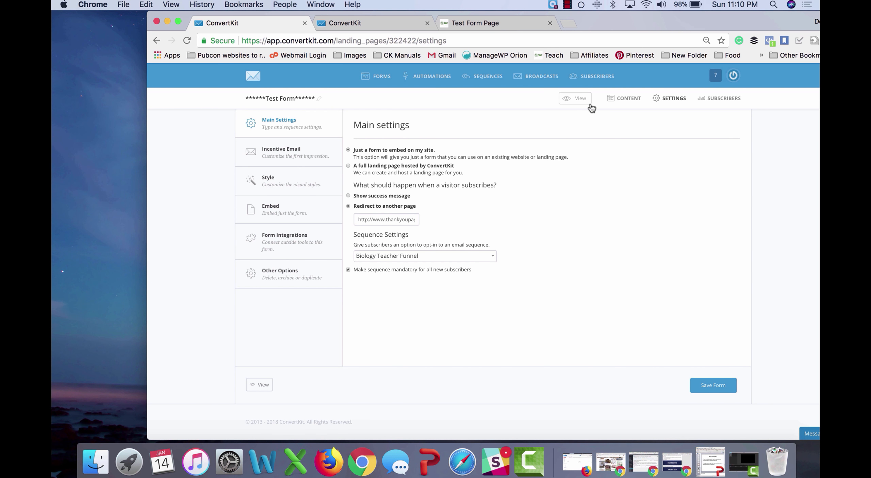
Step: Submit a test email address through the Test Form Page, landing on thankyoupage.com
click(475, 25)
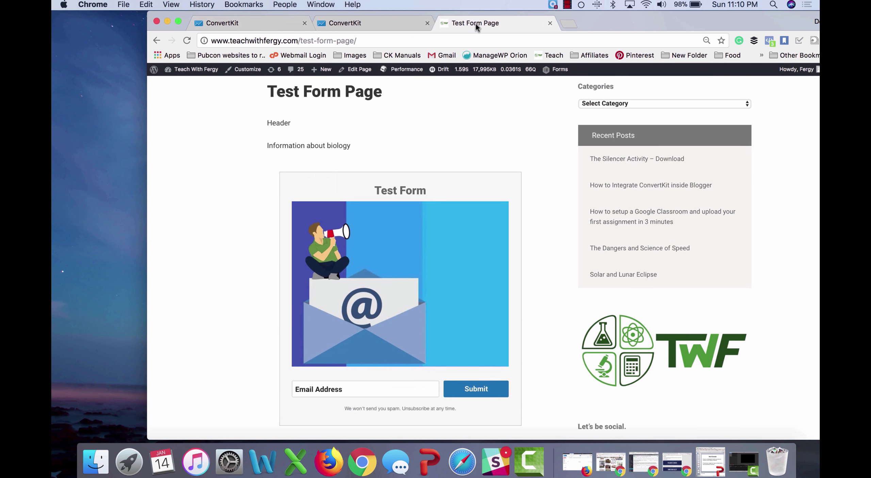
scroll(512, 235, down, 3)
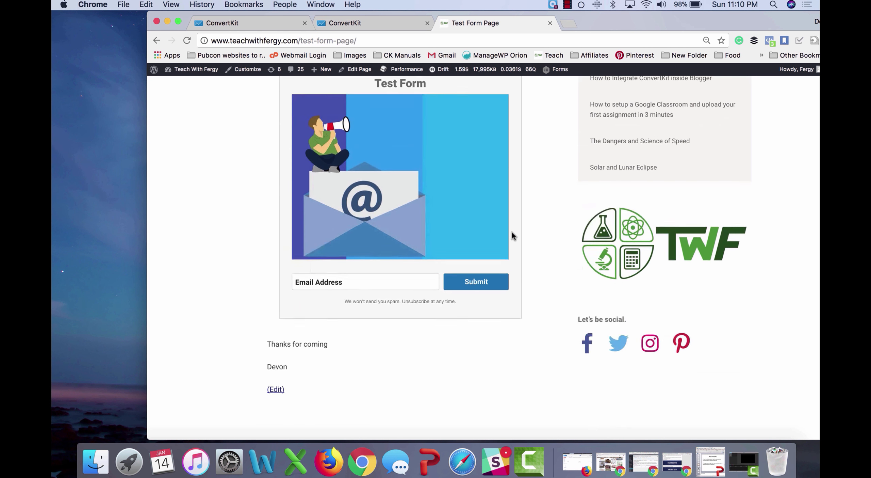
scroll(512, 235, up, 2)
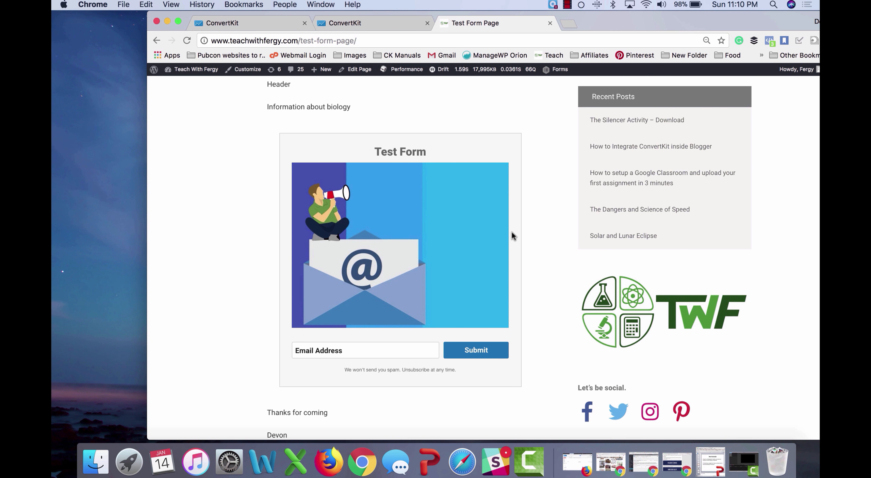
scroll(447, 267, down, 3)
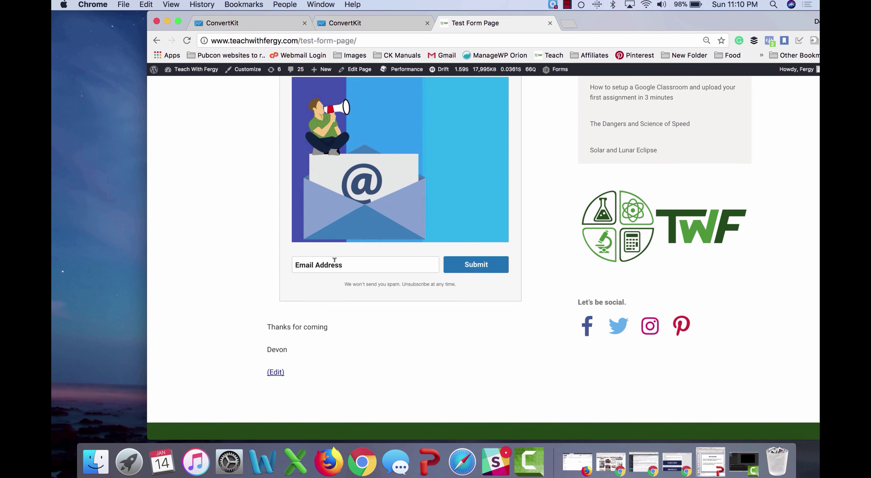
scroll(333, 251, up, 2)
scroll(333, 250, up, 4)
scroll(314, 233, down, 5)
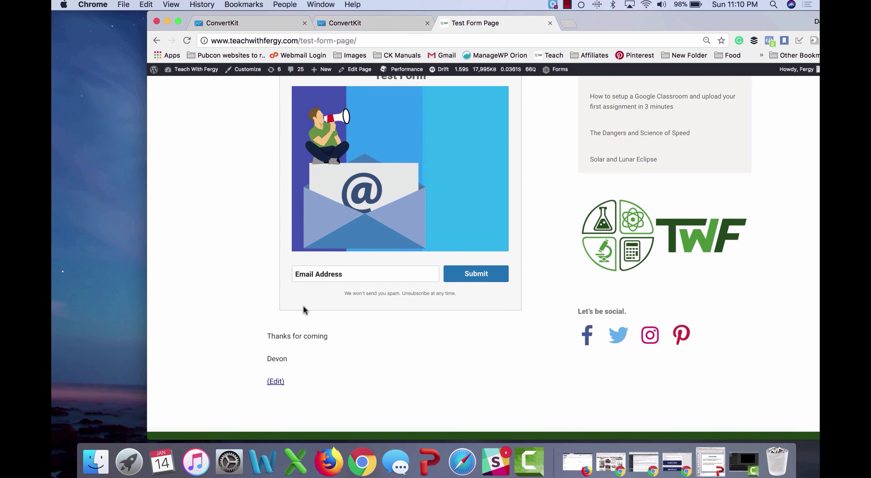
click(341, 269)
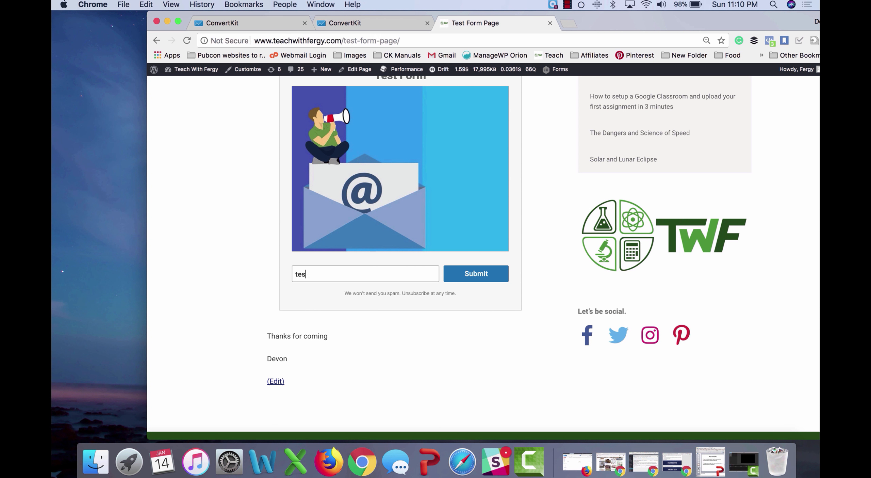
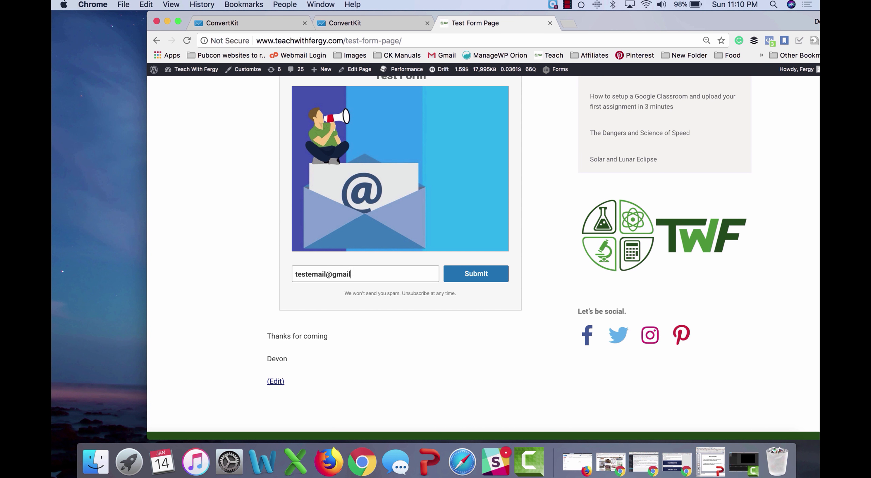
click(476, 279)
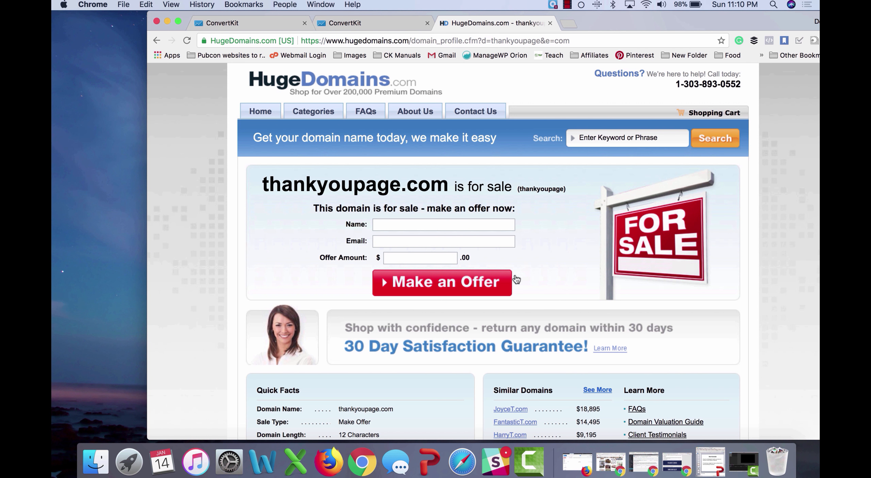
click(340, 22)
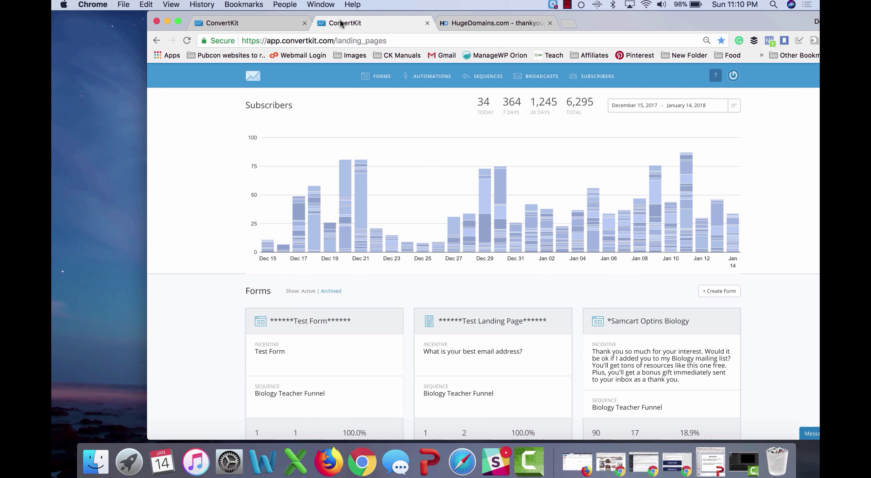
Step: Review the newest test subscriber's record: Test Form, Biology Teacher Funnel and Onboarding Sequence
click(272, 24)
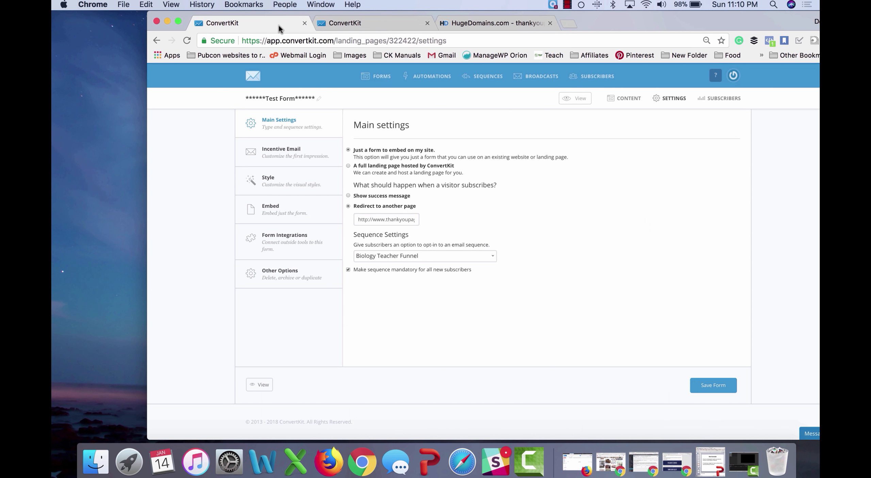
click(368, 23)
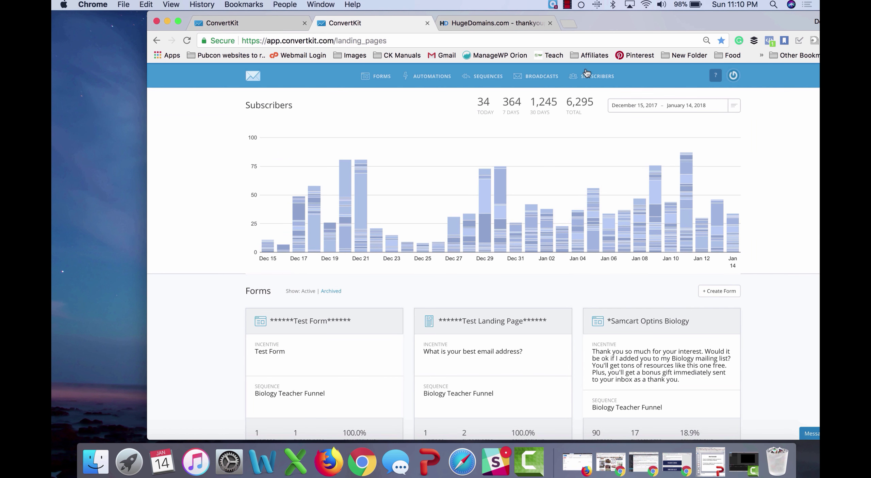
click(605, 82)
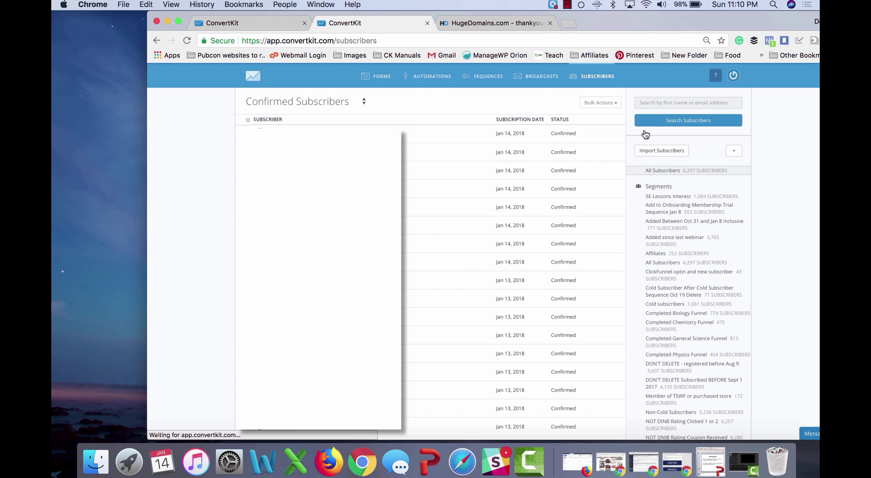
click(300, 136)
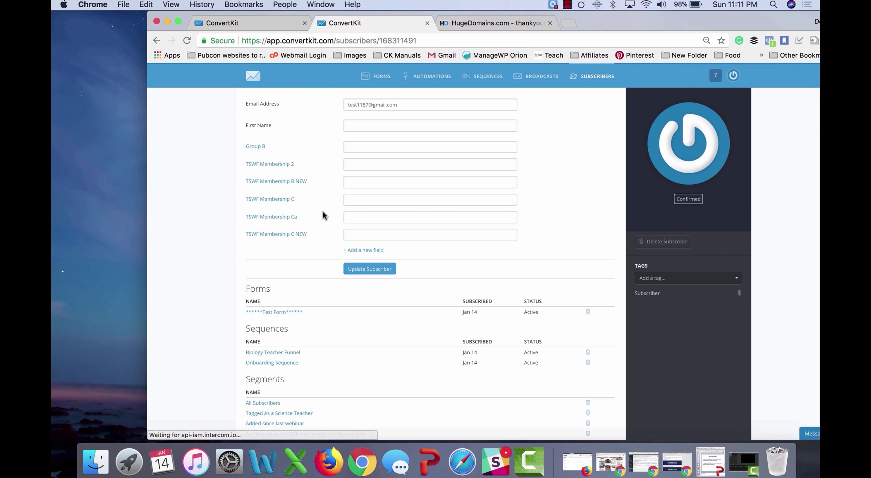
scroll(323, 210, down, 3)
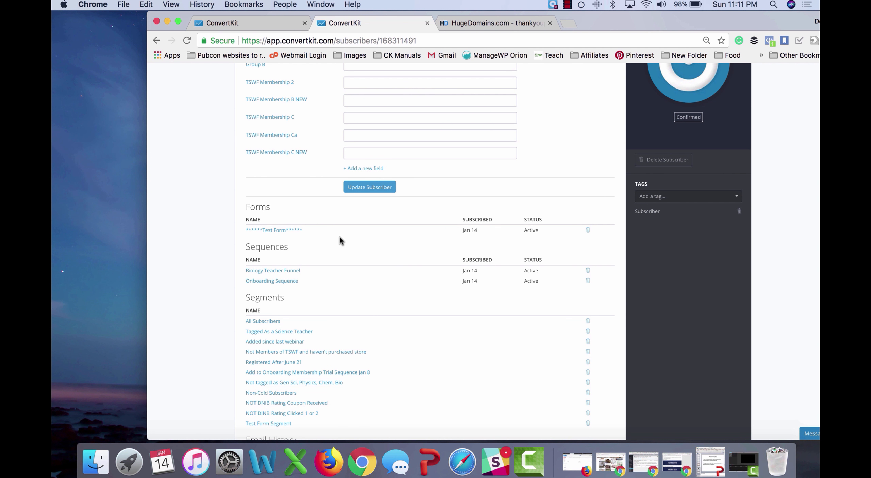
scroll(341, 240, down, 3)
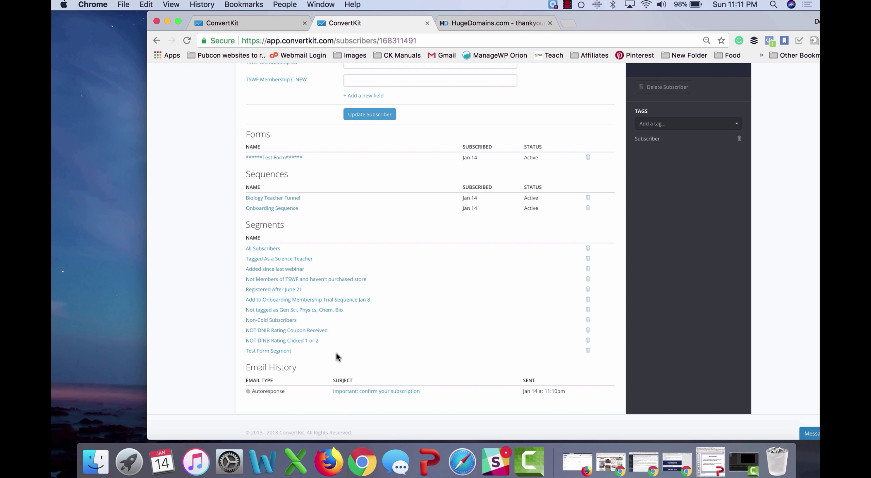
scroll(337, 353, up, 6)
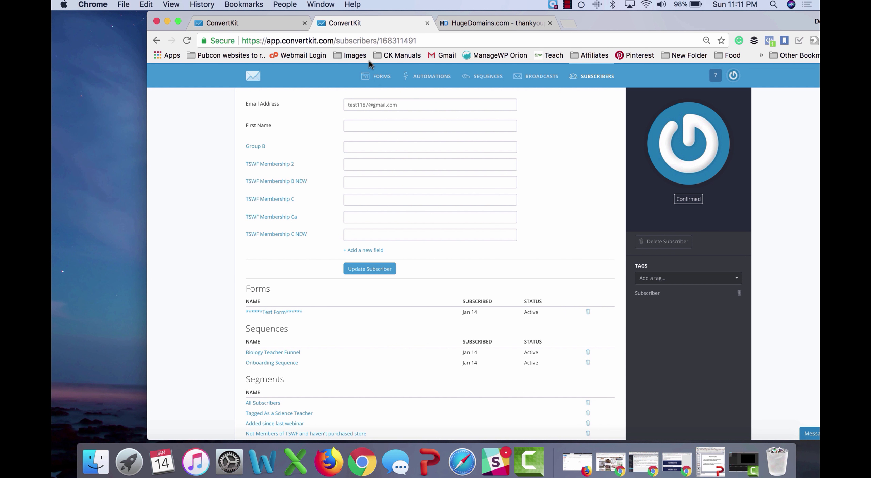
click(432, 76)
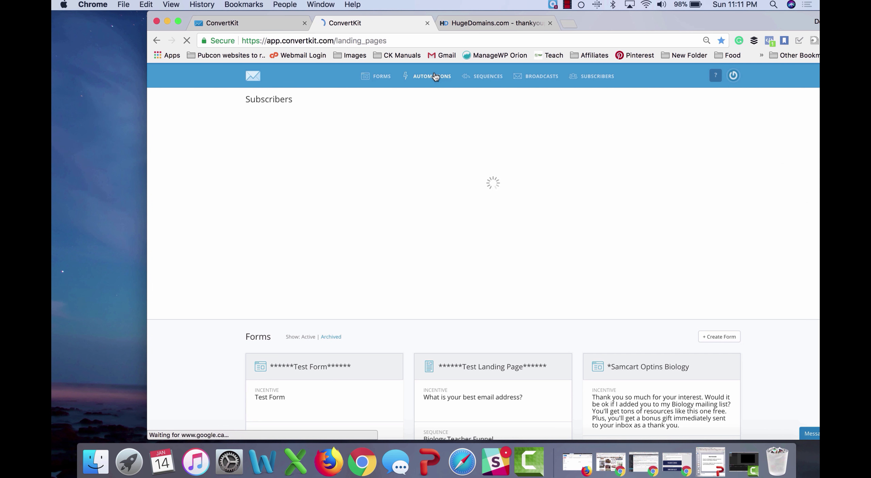
Step: Create a new email sequence named 'Test Form Sequence'
click(435, 76)
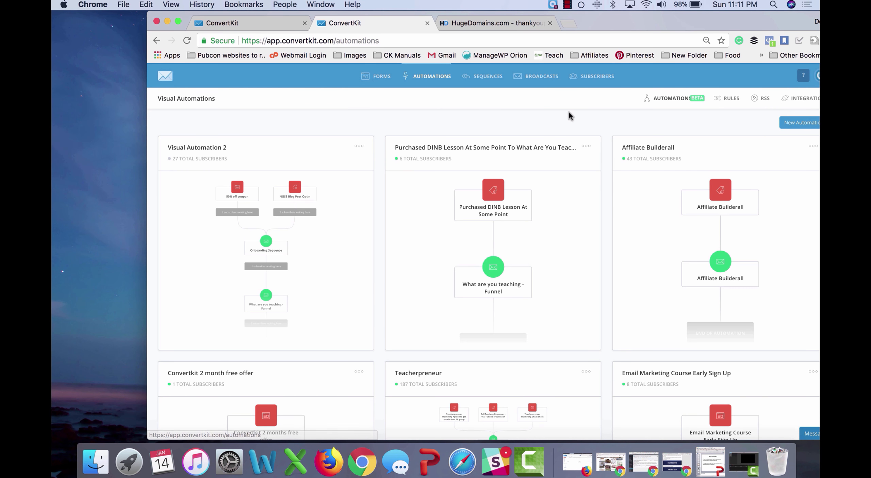
click(488, 77)
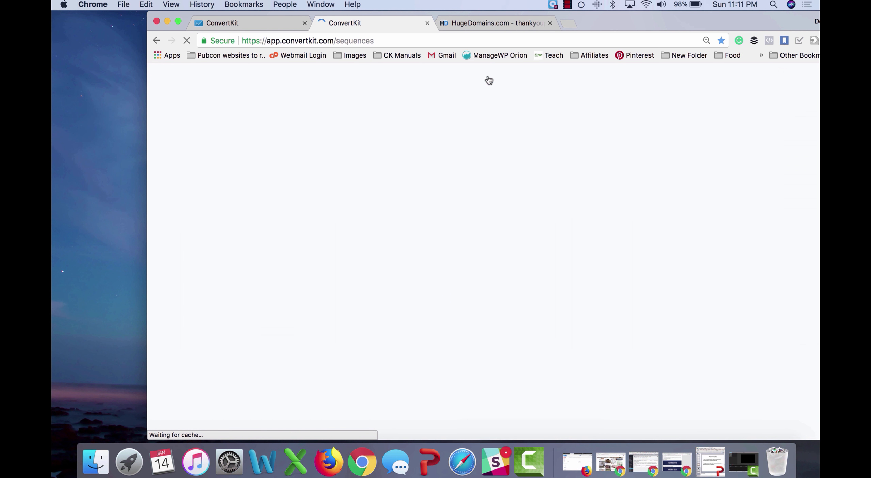
click(728, 103)
text(Test )
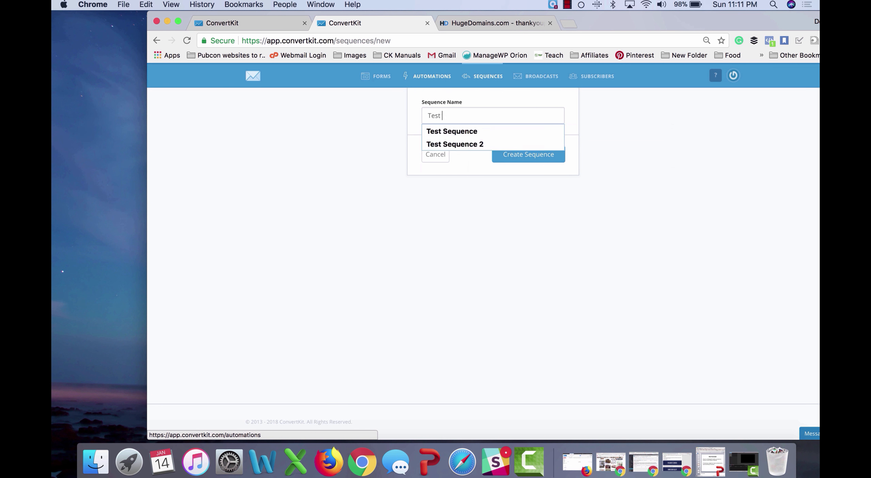
text(Form Sequence)
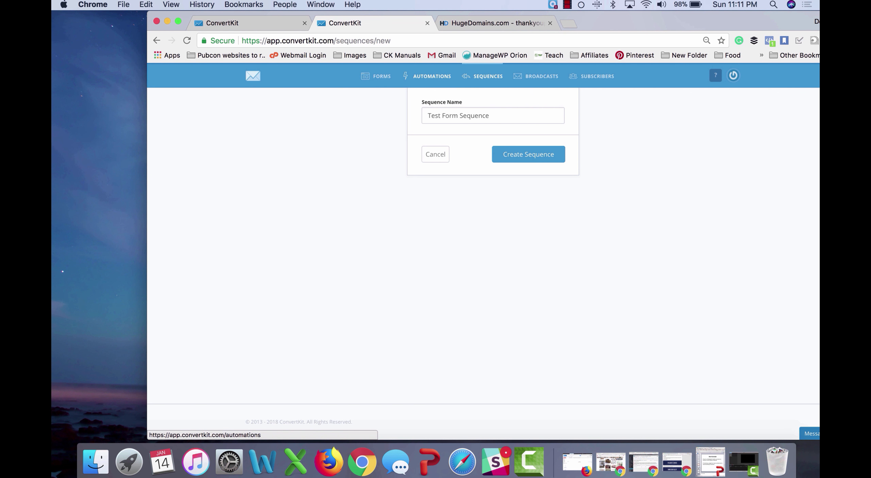
click(532, 154)
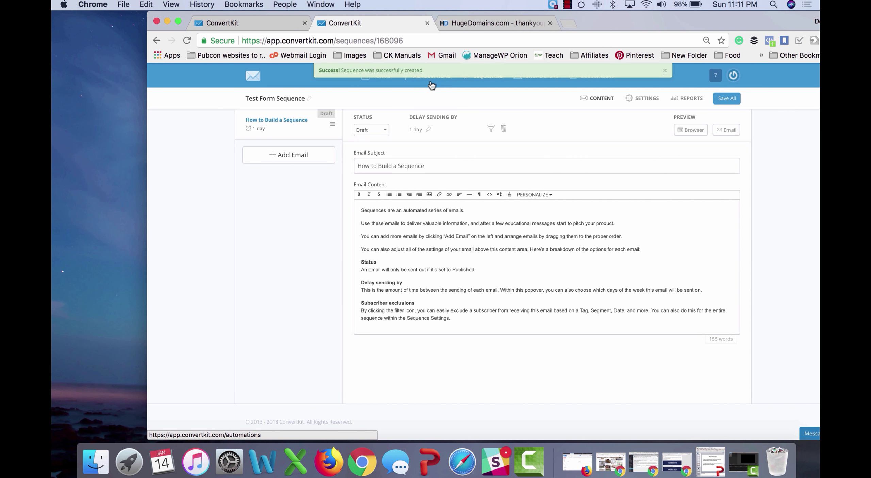
Step: Build a new visual automation triggered by joining Test Form that adds the Test Tag
click(431, 85)
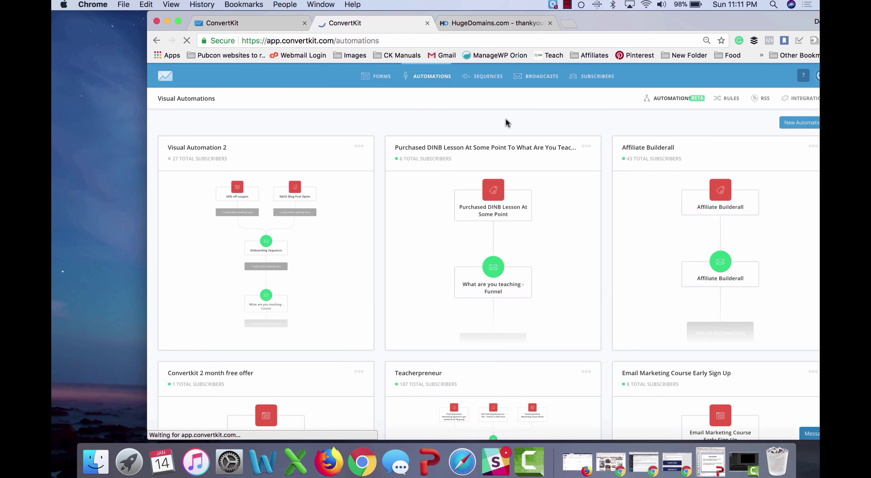
click(796, 123)
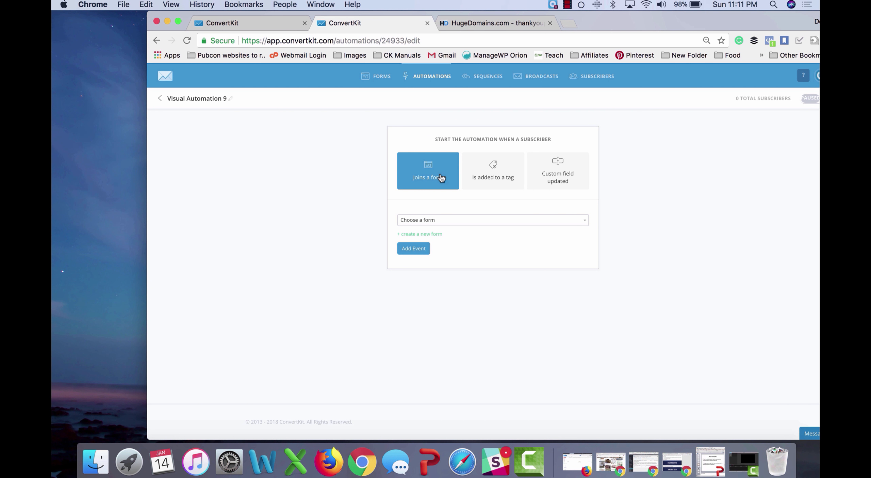
click(443, 222)
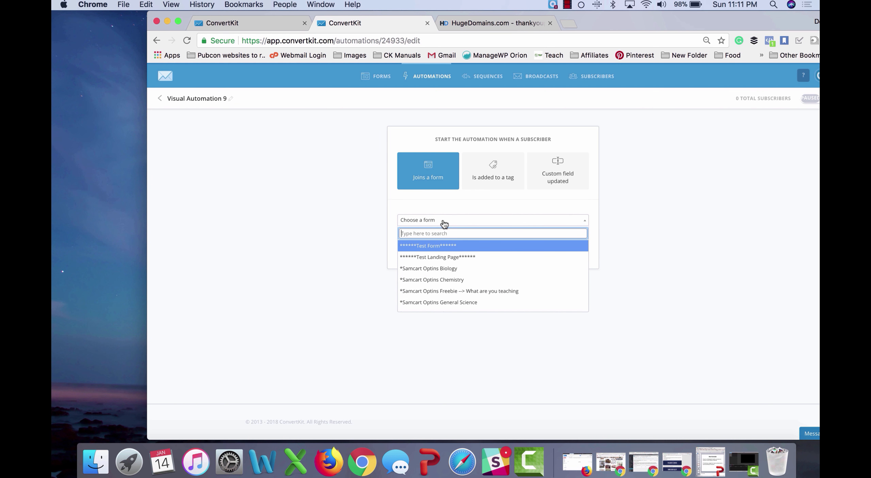
click(452, 244)
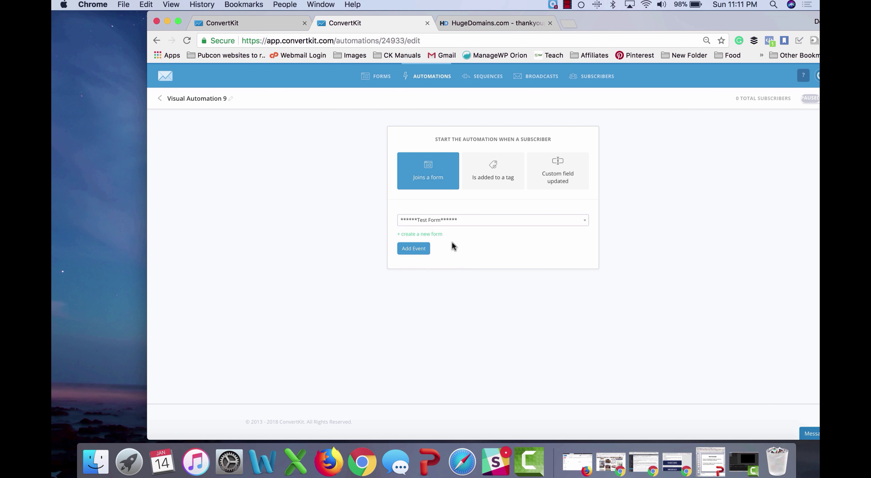
click(414, 251)
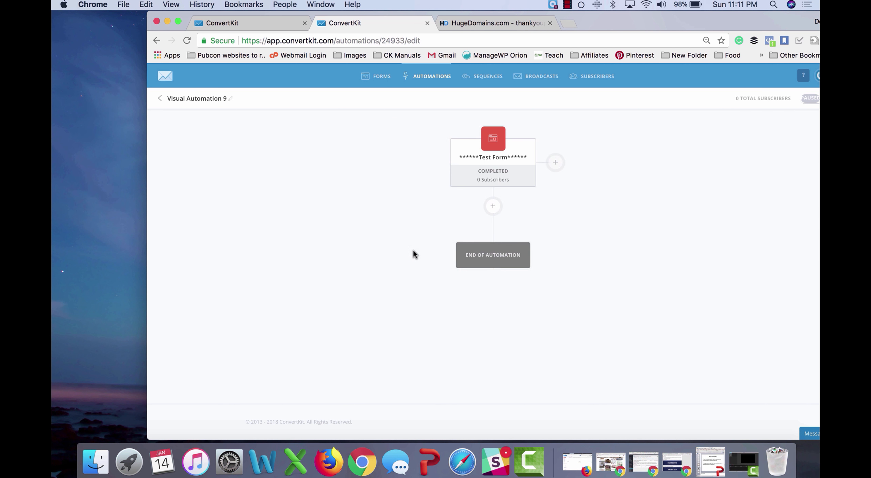
click(493, 206)
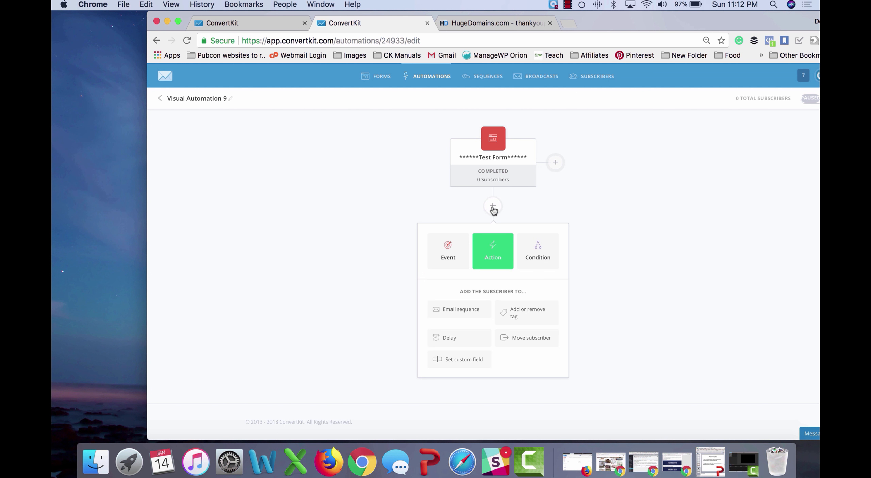
click(527, 308)
click(498, 329)
text(tes)
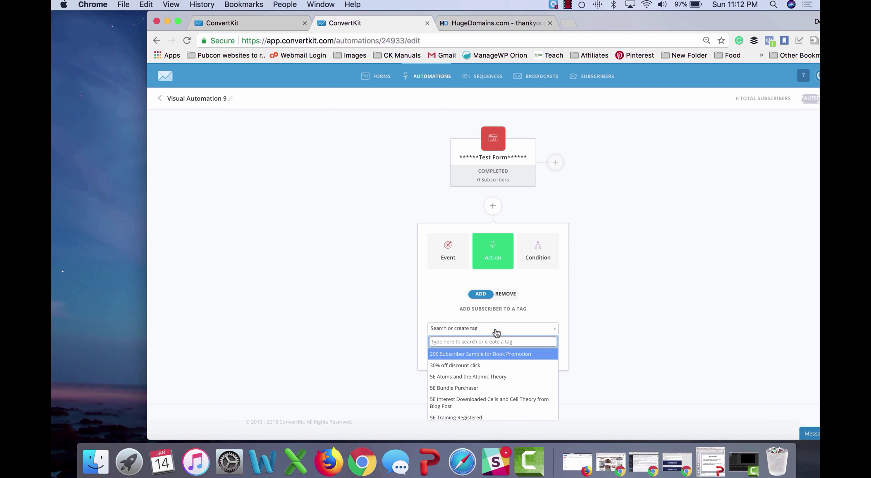
text(t)
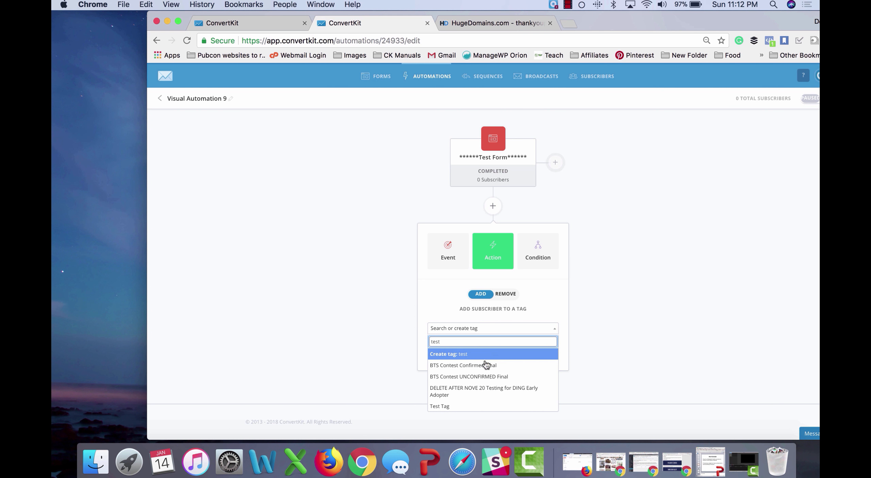
click(472, 405)
click(443, 351)
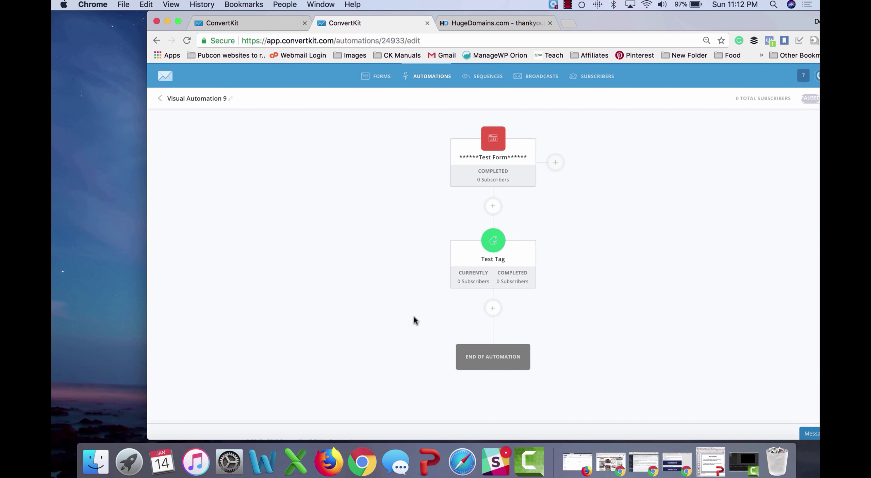
Step: Add a step subscribing people to Test Form Sequence after Test Tag, then turn the automation live
scroll(408, 306, down, 1)
click(494, 290)
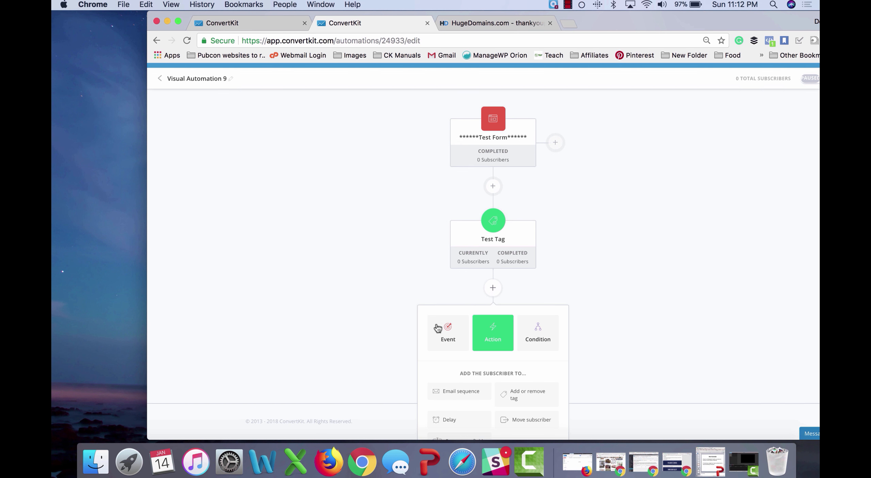
scroll(437, 328, down, 2)
click(457, 342)
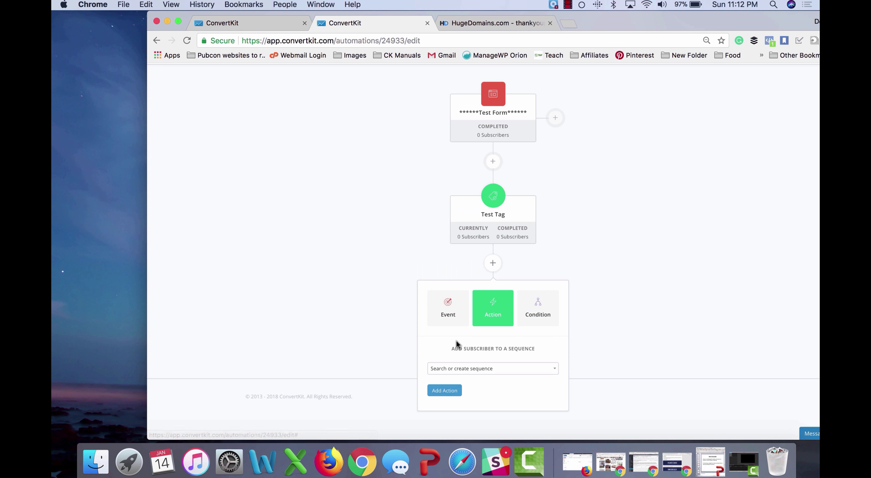
click(470, 368)
text(test)
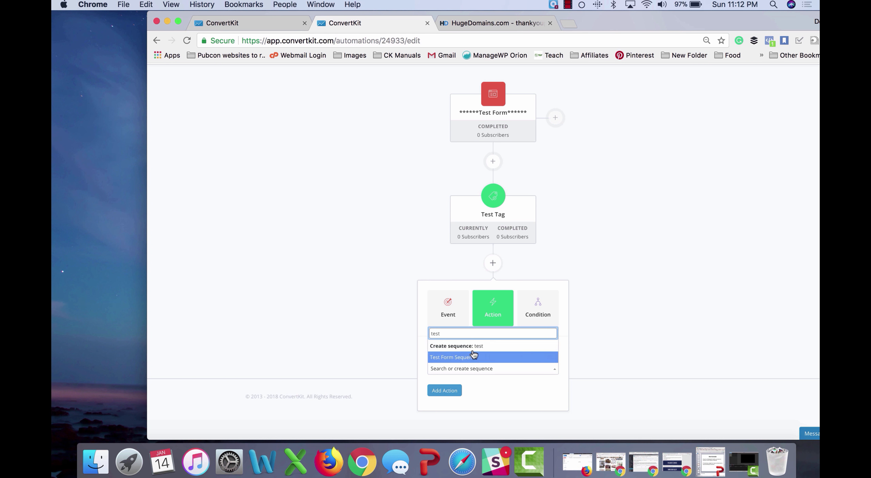
click(475, 357)
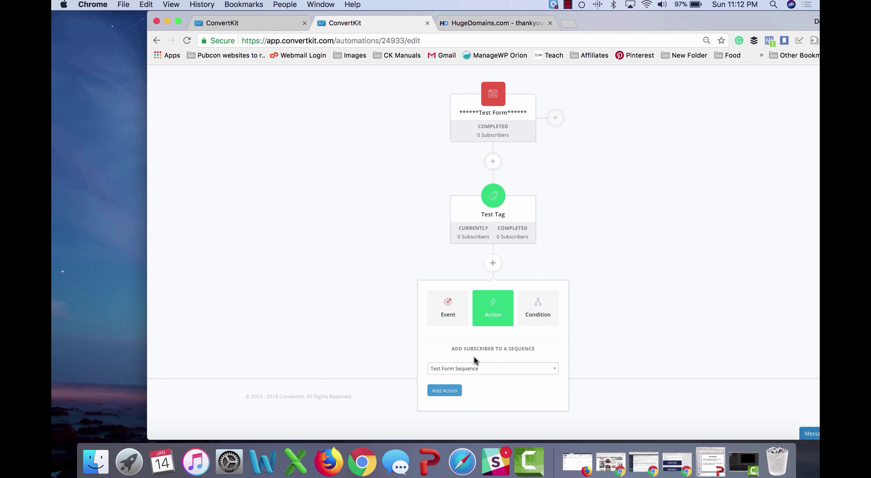
click(448, 391)
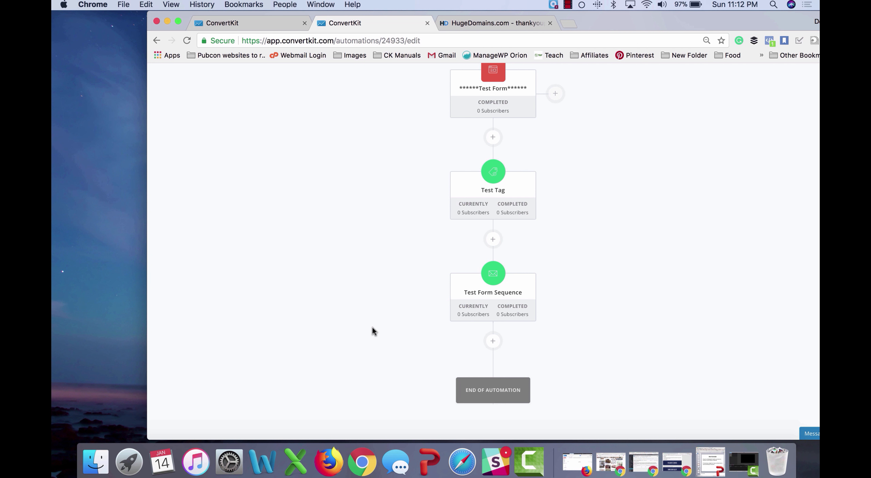
scroll(373, 327, up, 3)
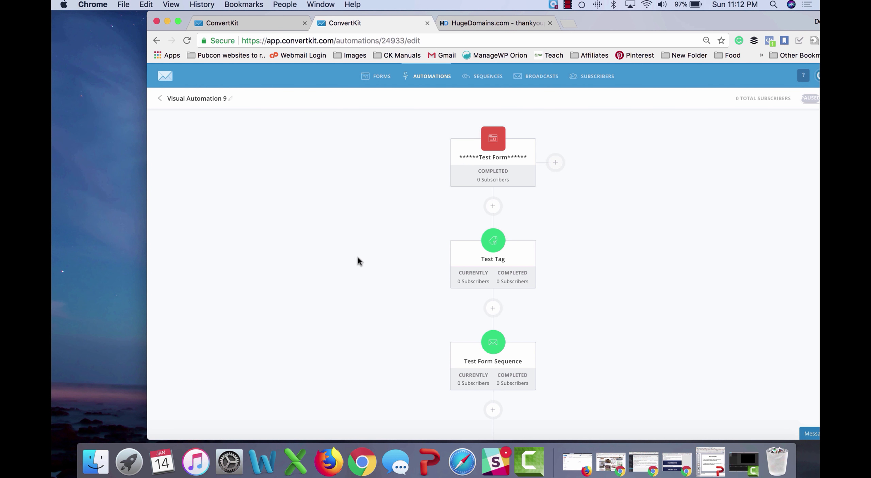
click(807, 98)
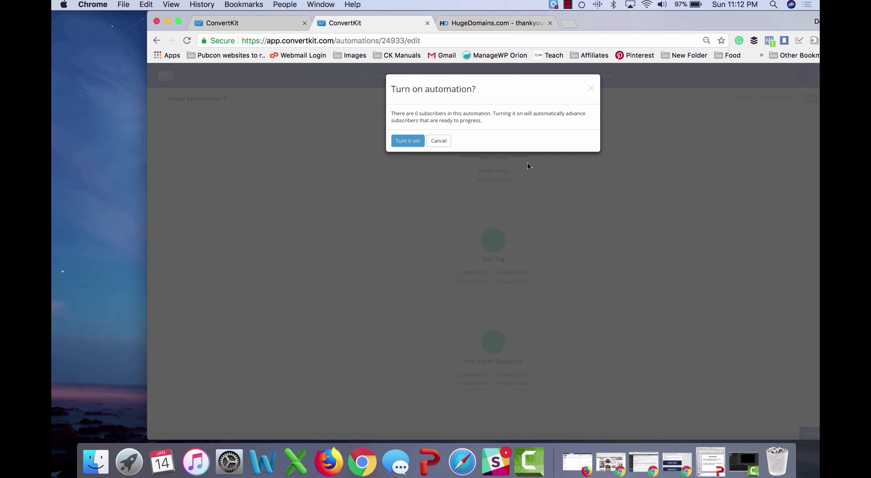
click(407, 140)
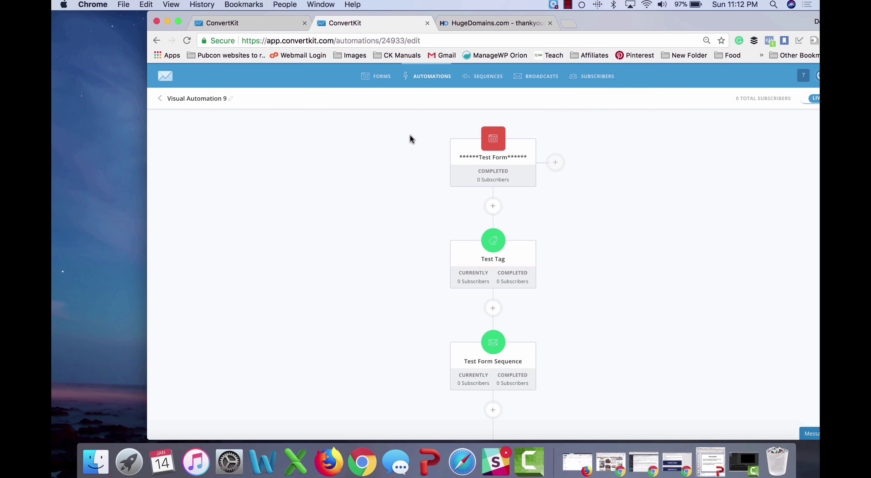
Step: Submit a fresh test address ending in 2000 through the Test Form and pass the robot check
click(272, 28)
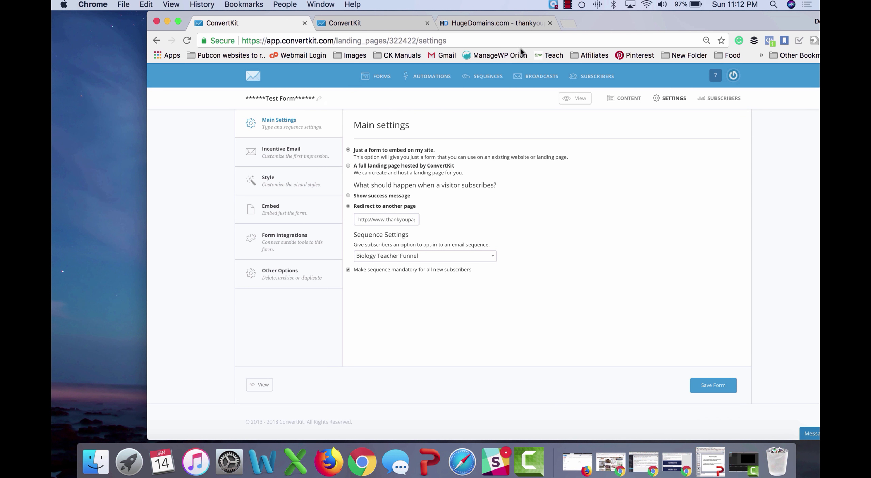
click(494, 23)
key(super+bracketleft)
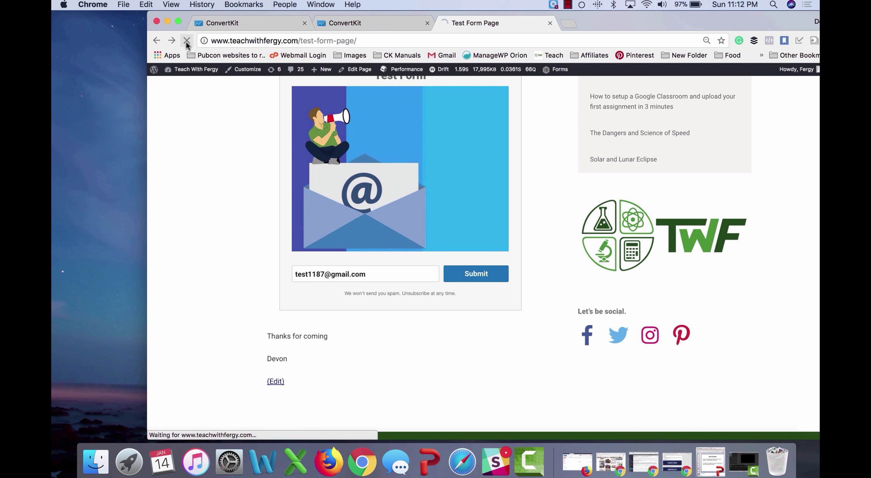
click(360, 273)
text(test)
key(Down)
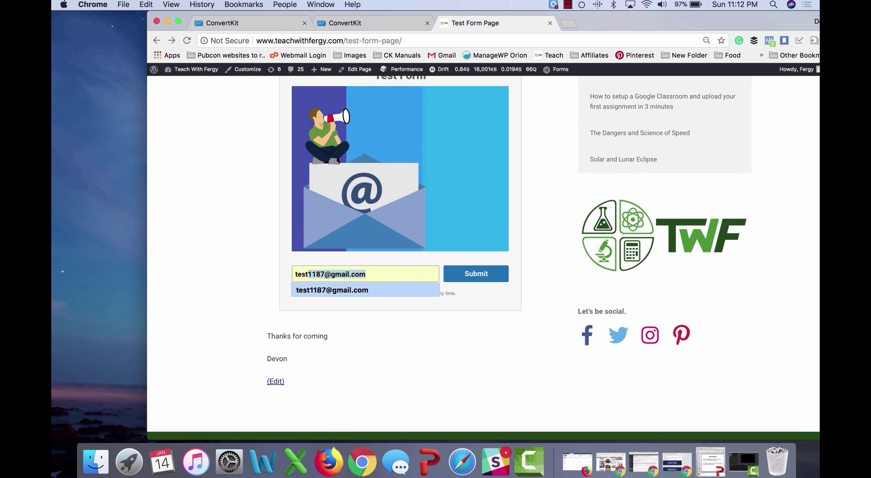
click(322, 292)
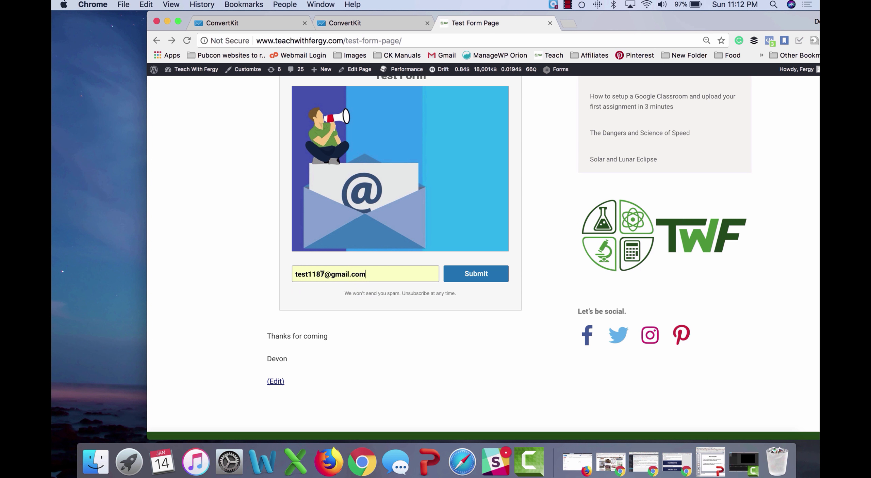
click(323, 274)
key(BackSpace)
key(BackSpace)
key(BackSpace)
key(BackSpace)
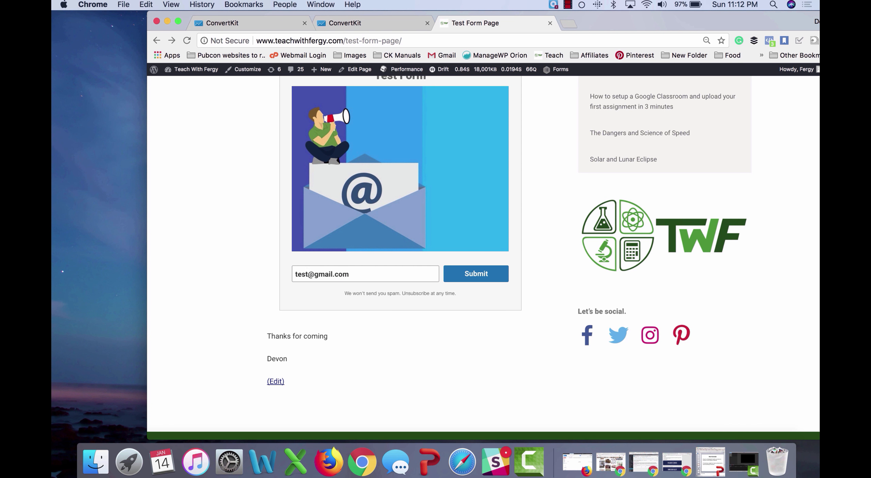
text(2000)
click(470, 275)
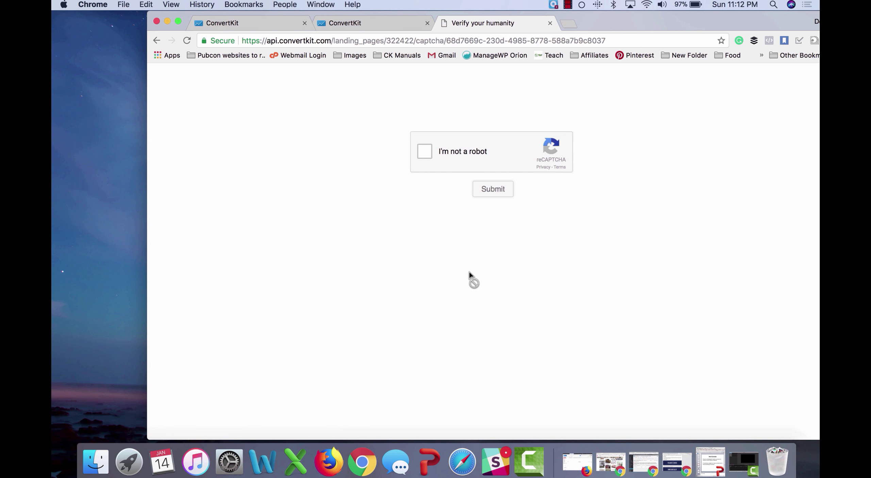
click(425, 151)
click(493, 190)
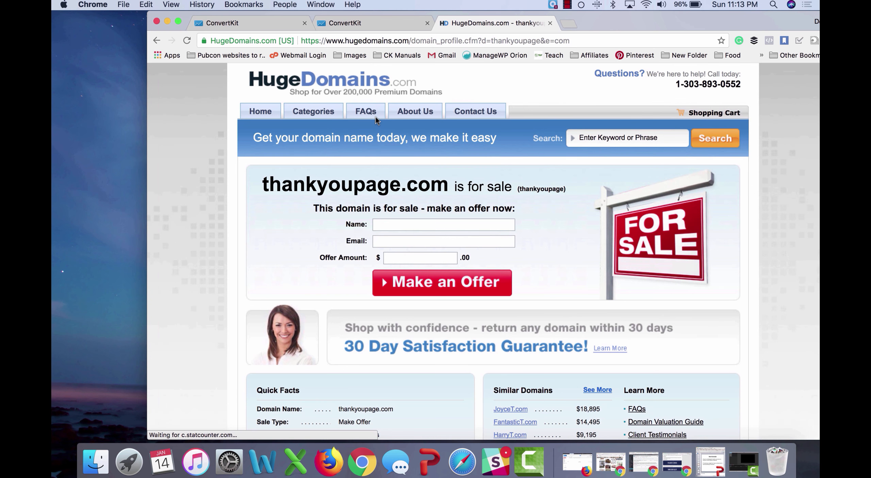
click(278, 24)
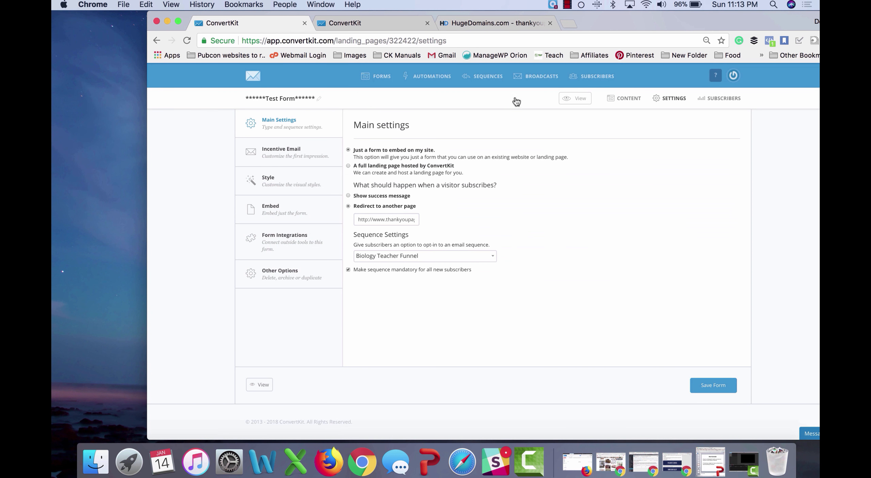
Step: Check the newest subscriber's record for Test Tag and Test Form Sequence, then start a new broadcast
click(593, 77)
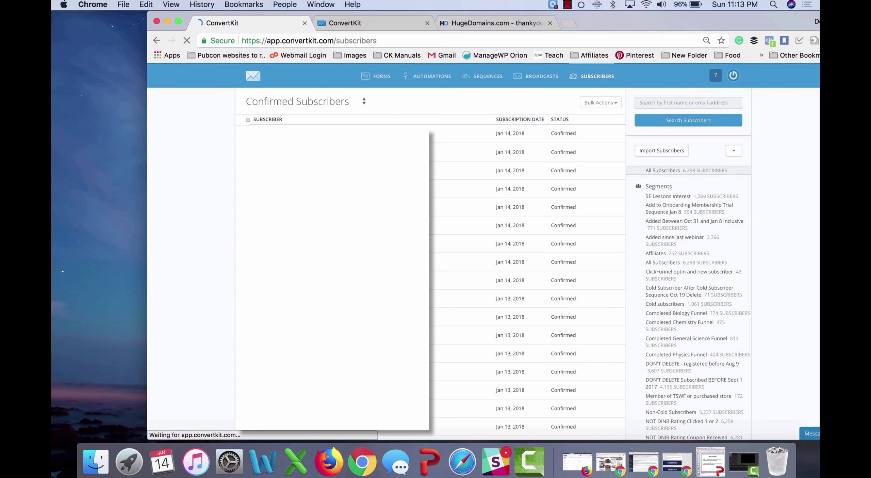
click(455, 222)
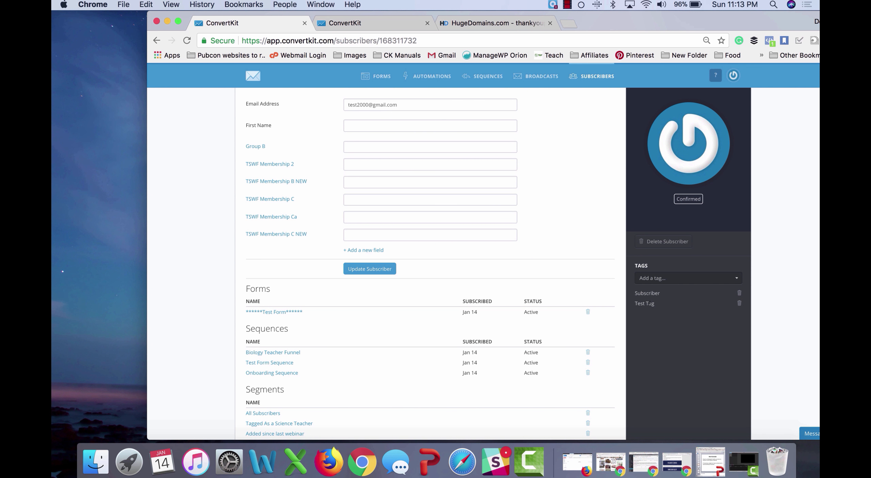
scroll(292, 316, down, 3)
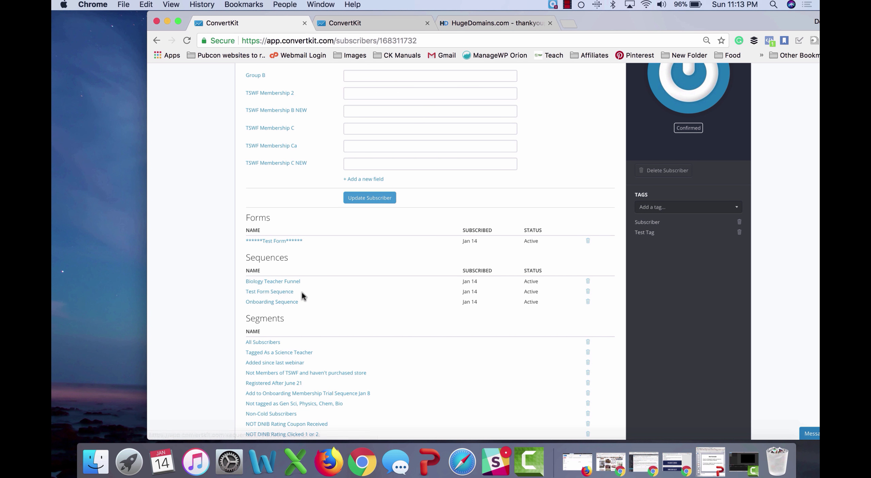
scroll(302, 292, down, 5)
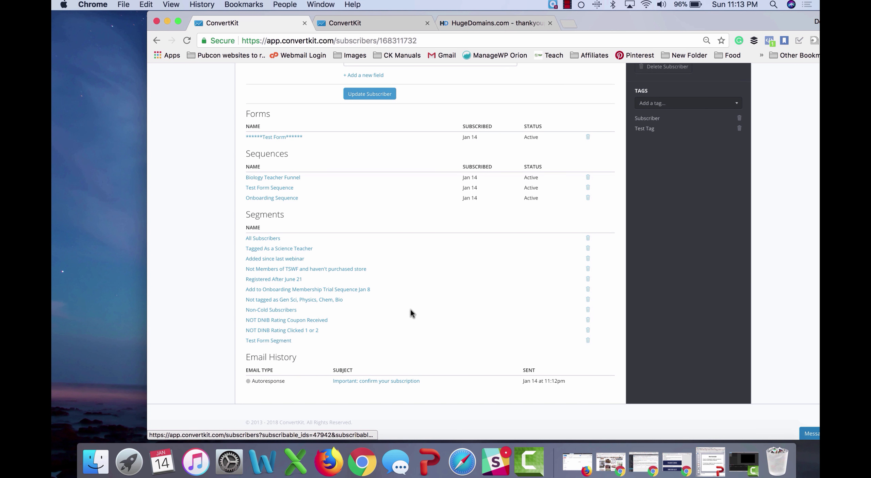
scroll(410, 309, up, 8)
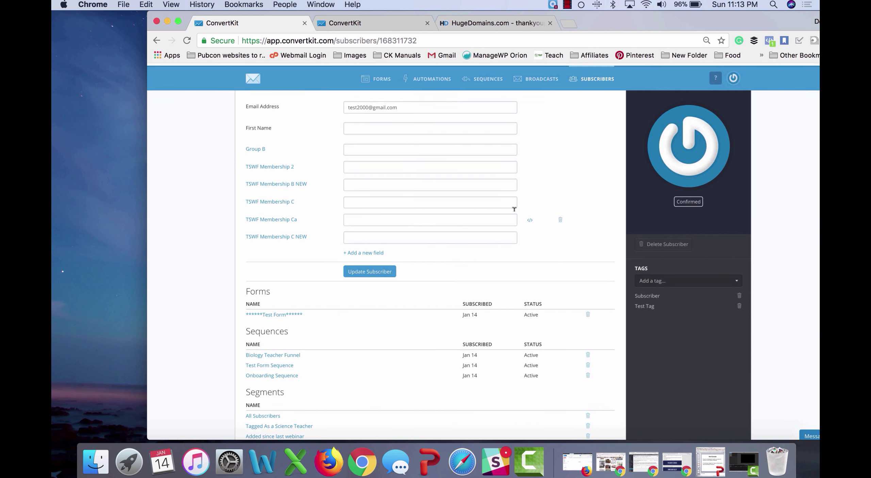
click(540, 77)
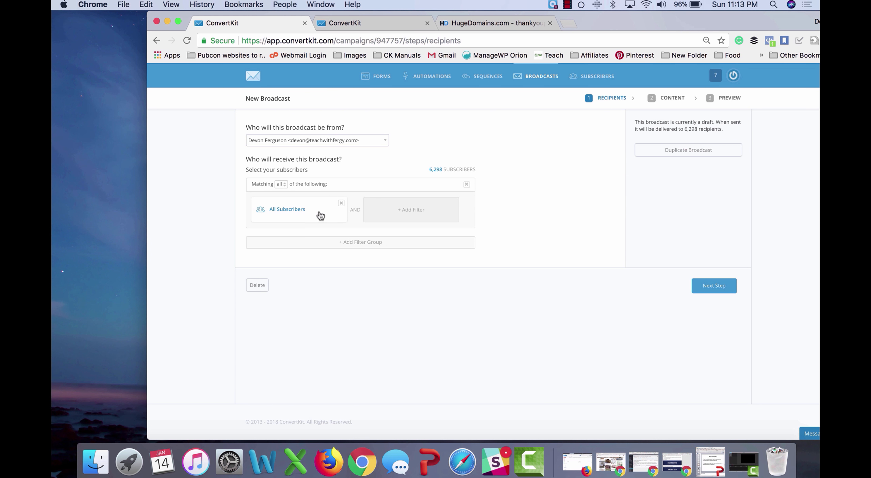
Step: Change the broadcast's All Subscribers filter to 'Subscribed to' tag Test Tag, leaving 1 recipient
click(306, 210)
click(301, 213)
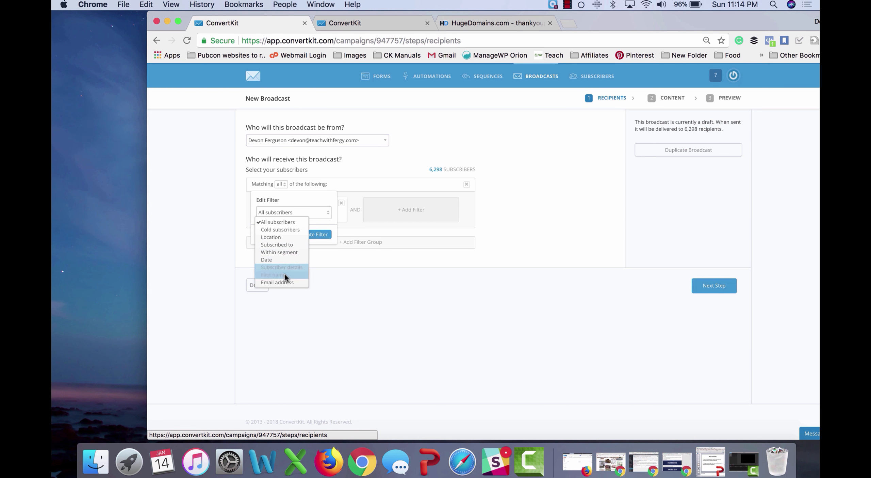
click(278, 244)
click(288, 228)
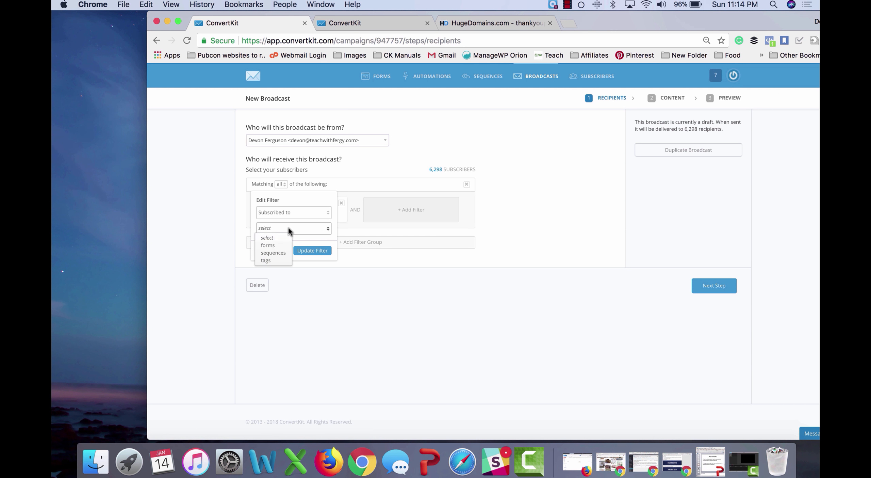
click(276, 260)
click(298, 244)
text(test)
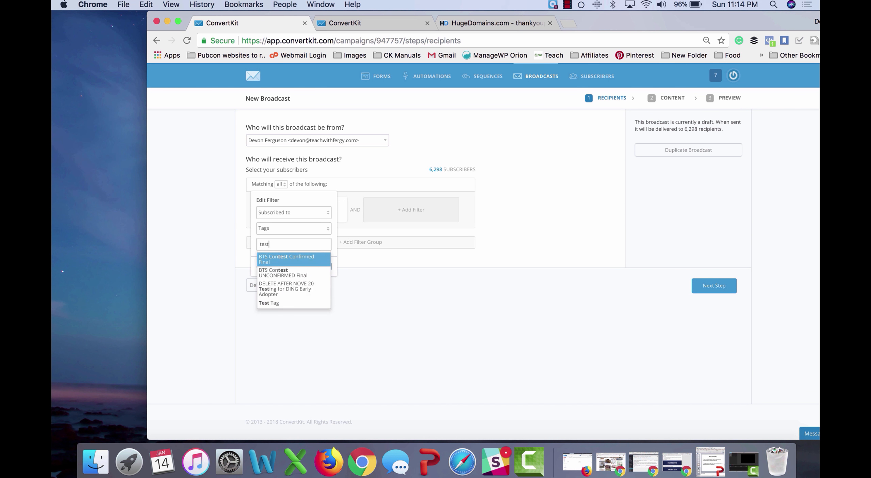
click(285, 302)
click(312, 267)
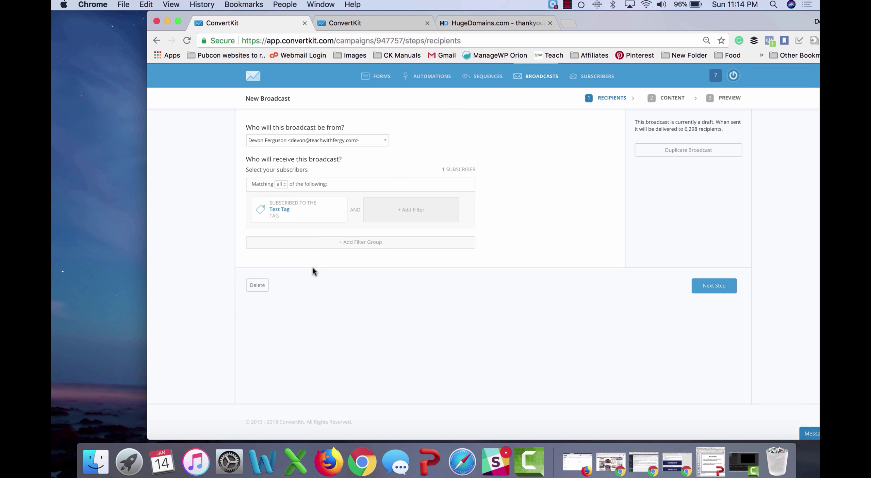
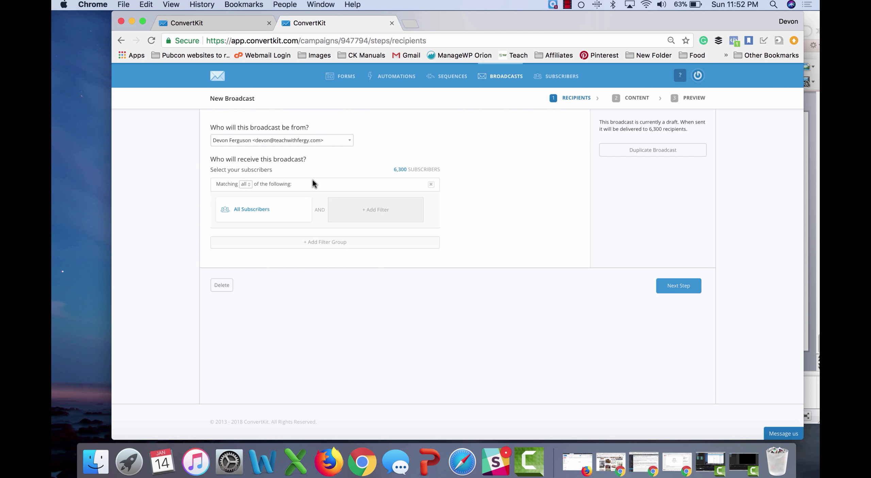
Step: Replace the All Subscribers filter with a tag filter for Test Tag
mouse_move(305, 207)
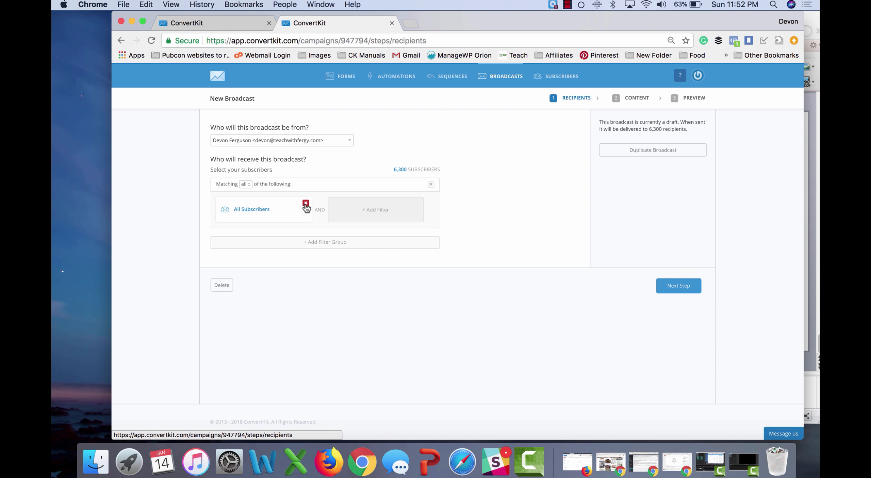
click(305, 204)
click(274, 212)
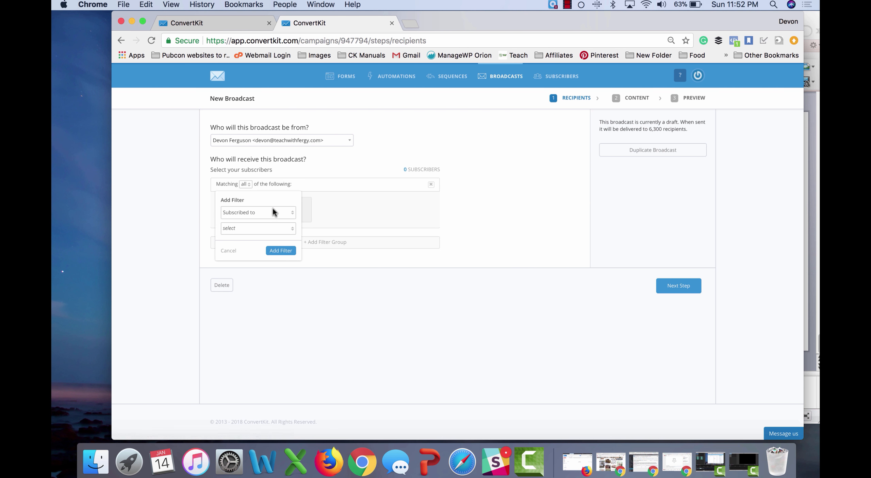
click(261, 229)
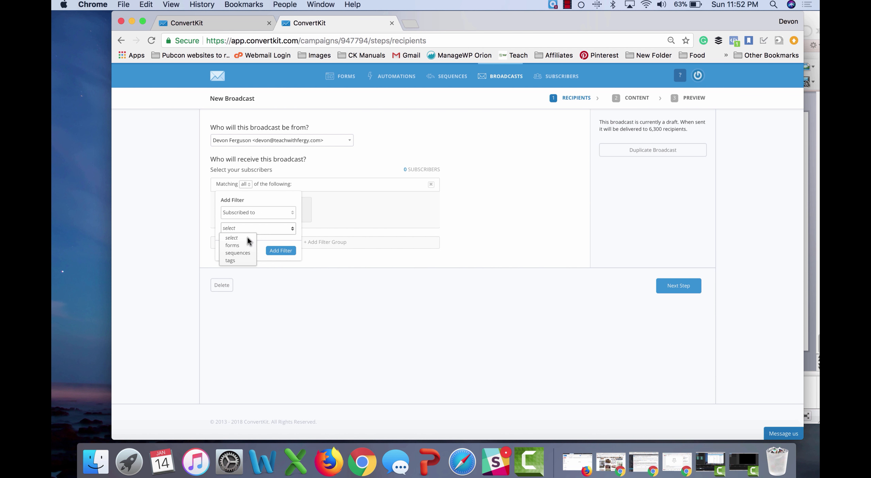
click(239, 260)
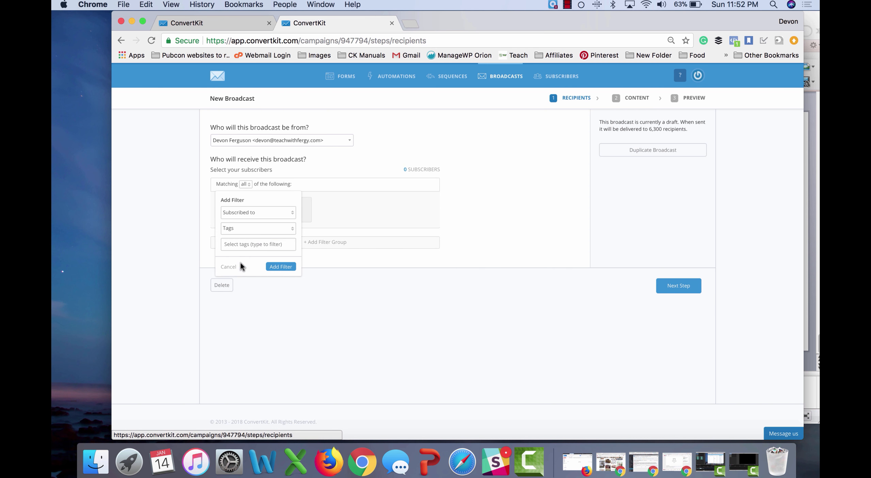
click(253, 243)
text(test)
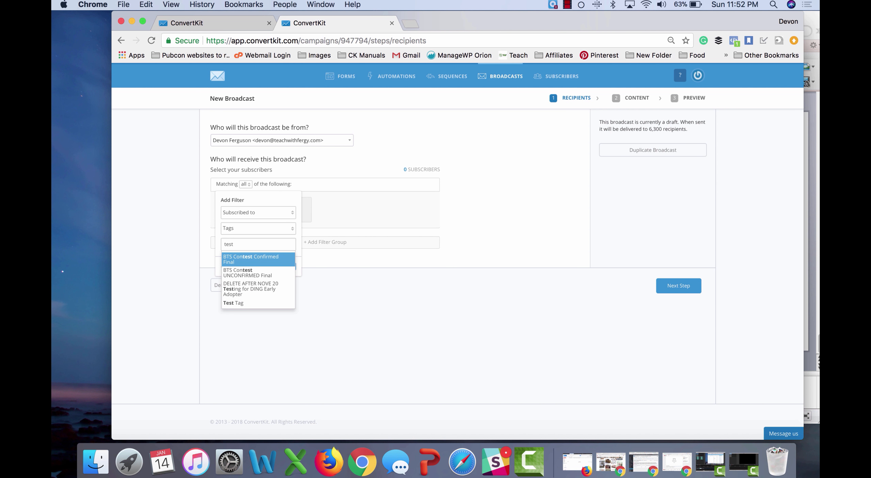
click(243, 302)
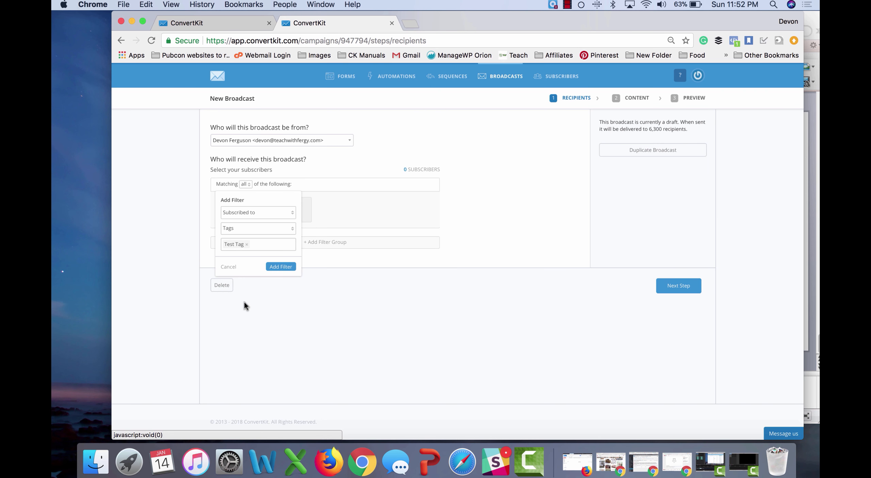
click(280, 266)
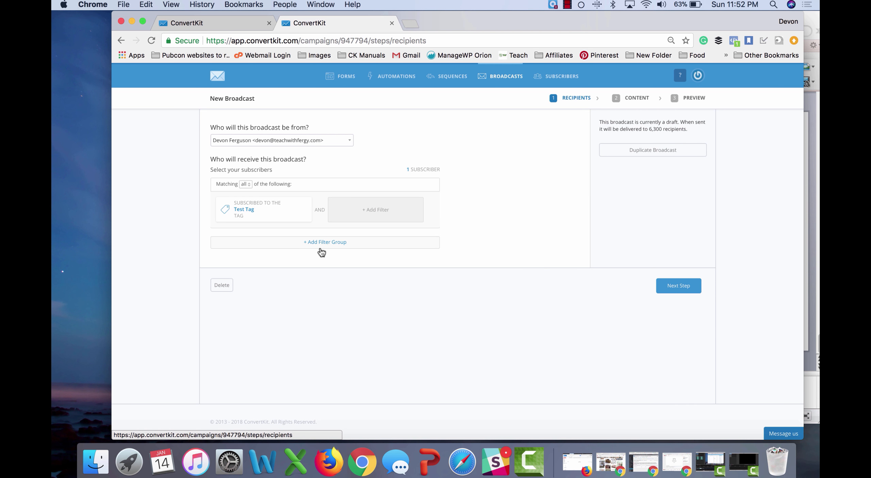
Step: Add a second filter group and a Me Only tag filter to the first group
click(331, 242)
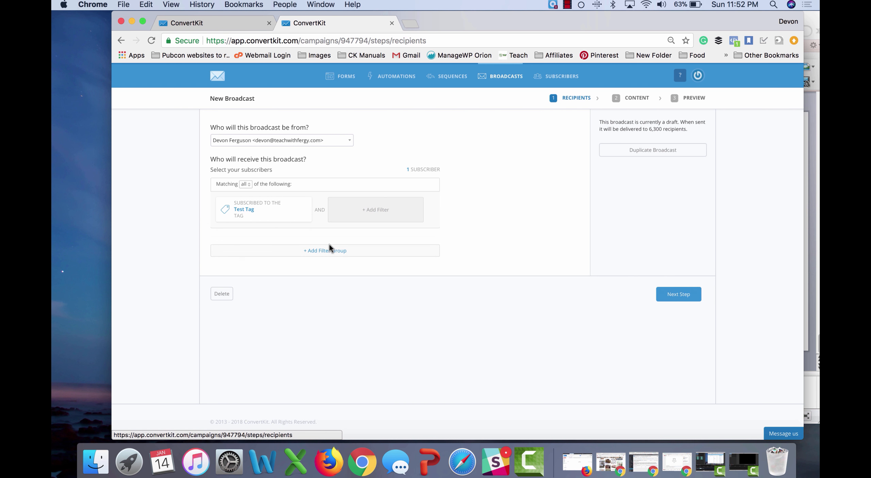
click(363, 216)
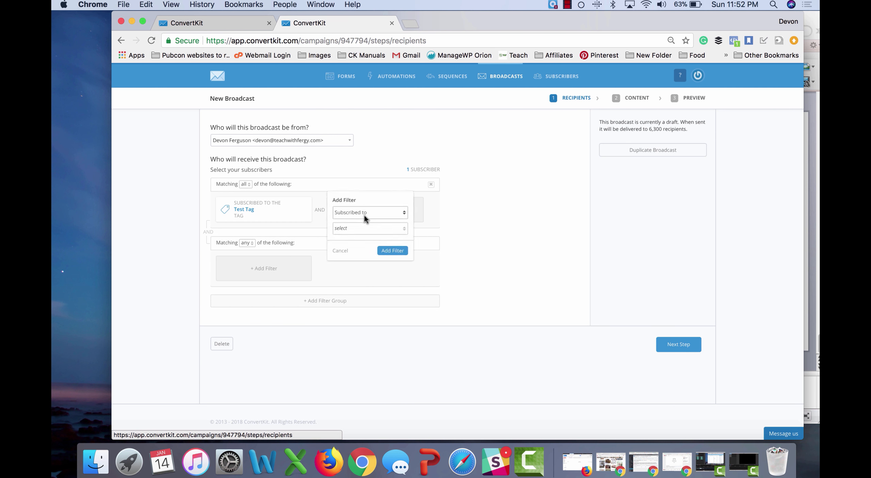
click(361, 226)
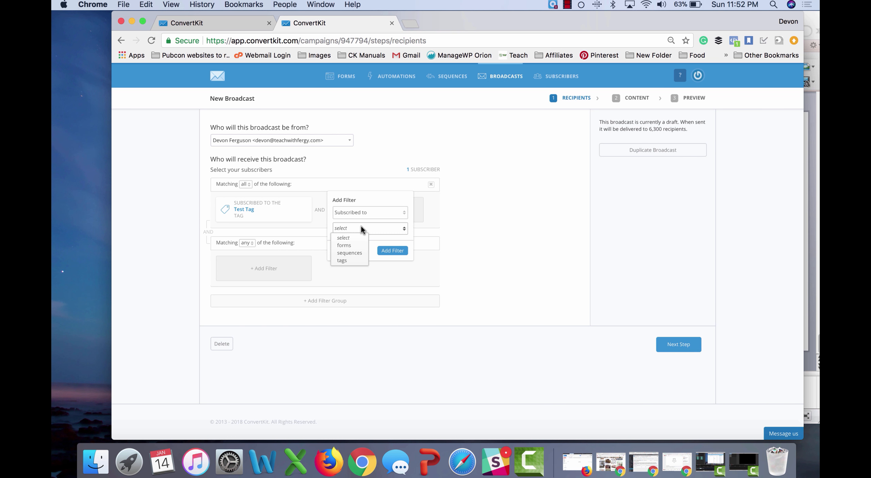
click(351, 260)
text(me only)
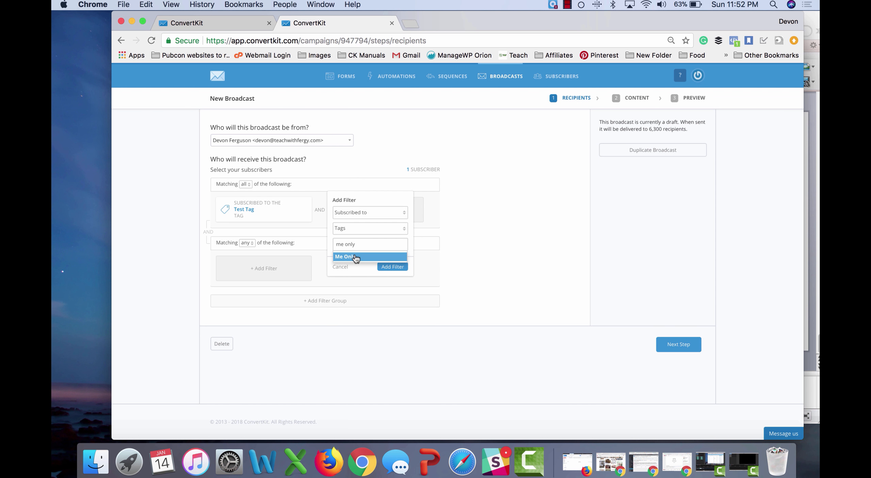
click(355, 256)
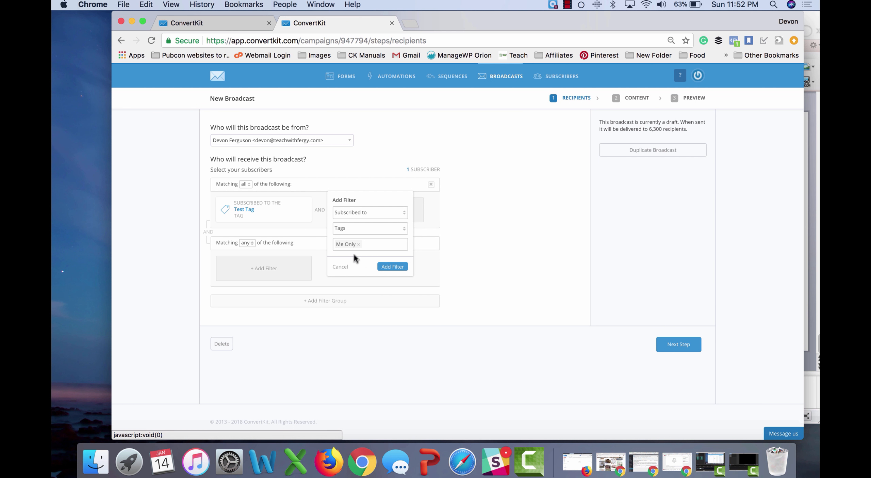
click(392, 266)
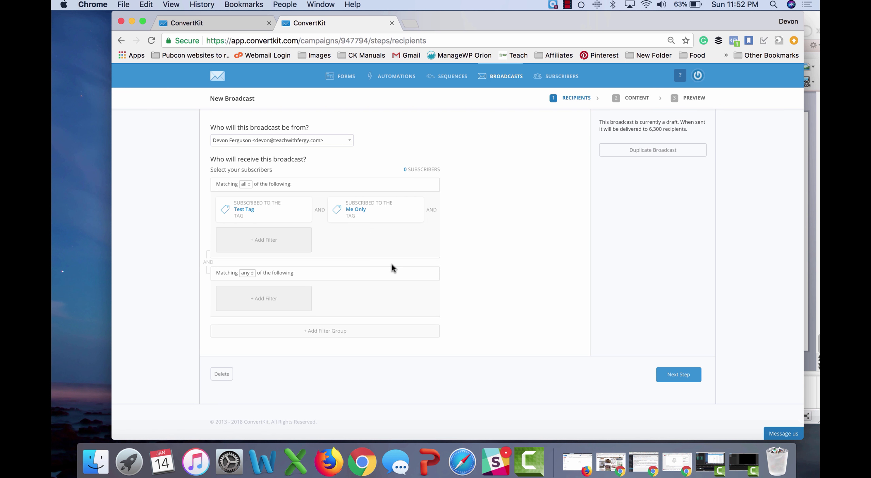
Step: Make the first group match any tag and give the second group a Me Only tag filter
click(244, 184)
click(247, 203)
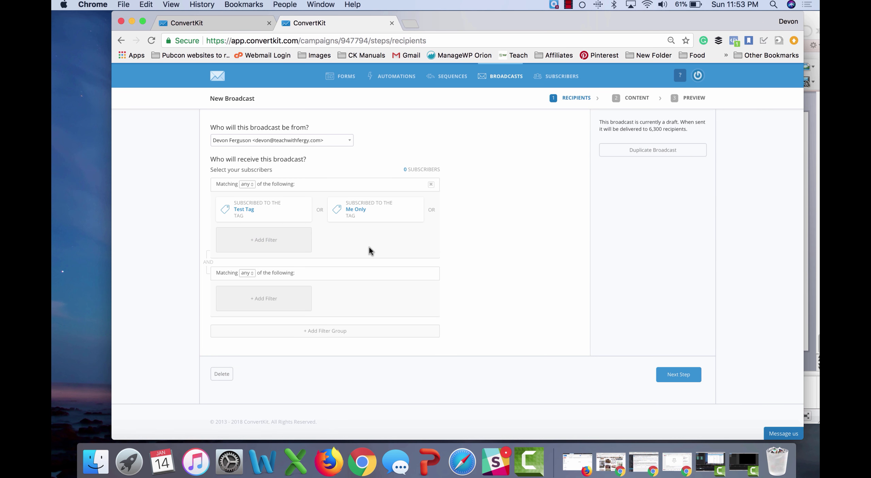
click(247, 274)
click(248, 288)
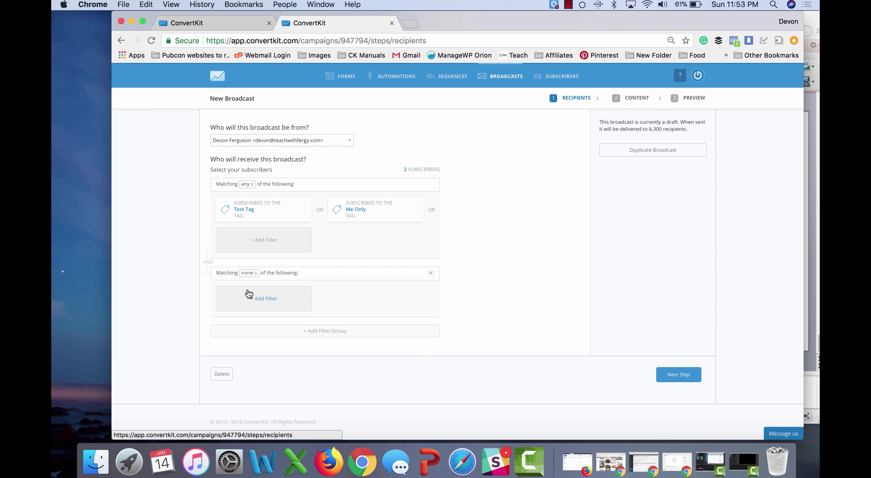
click(272, 300)
click(263, 317)
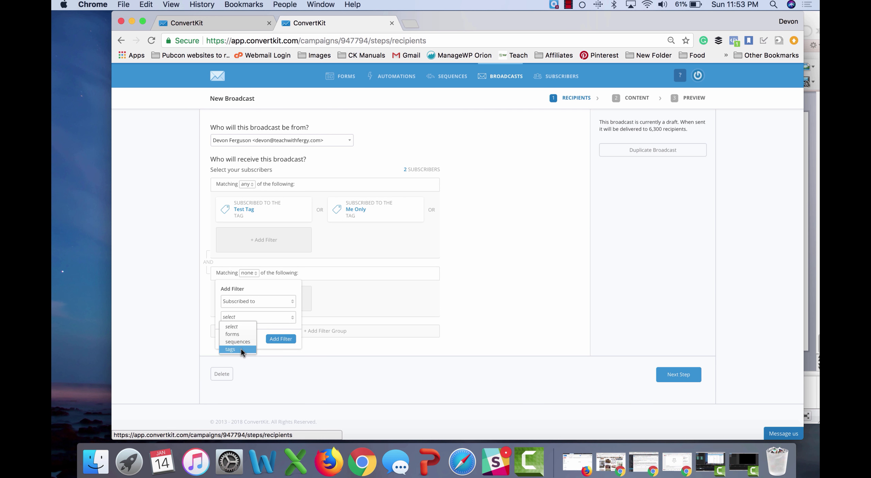
click(241, 349)
click(261, 333)
text(me only)
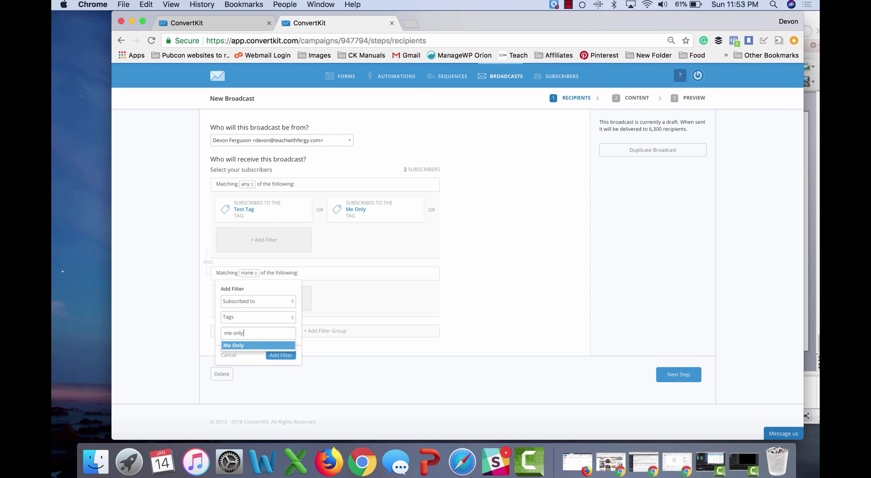
click(256, 343)
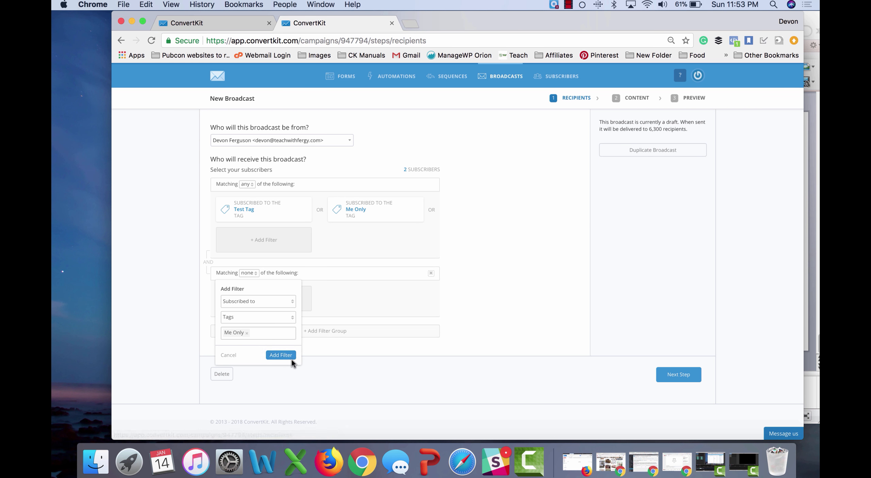
click(281, 354)
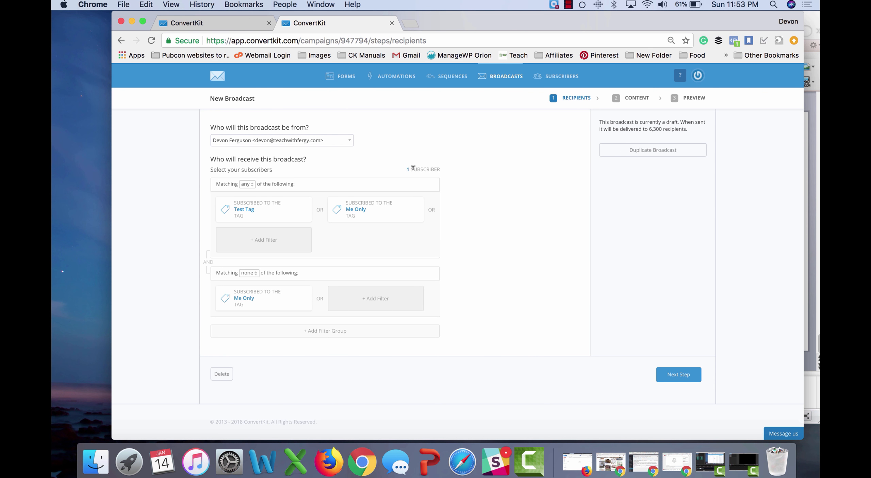
Step: Begin another filter in the first group, then close its source and condition lists unchanged
click(272, 236)
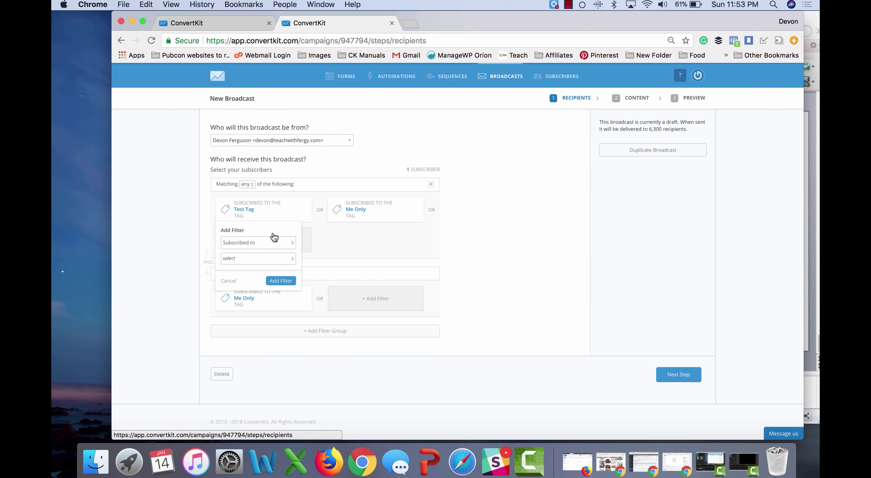
click(255, 262)
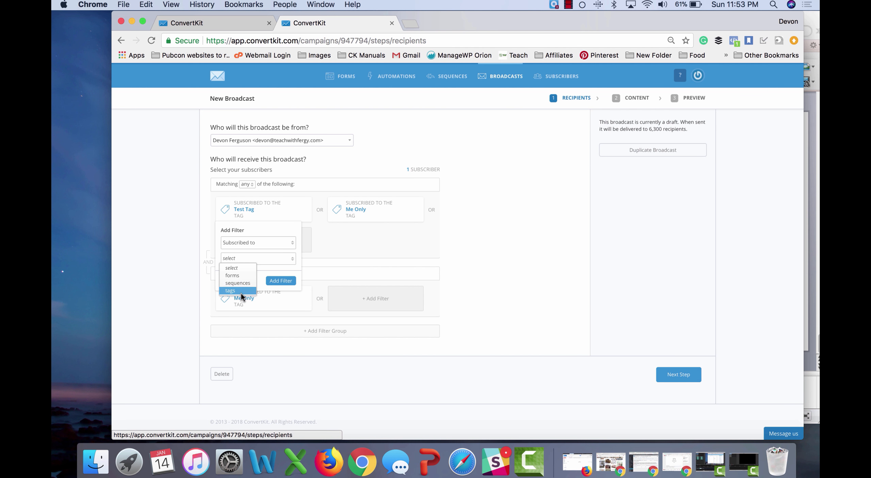
click(328, 241)
click(260, 243)
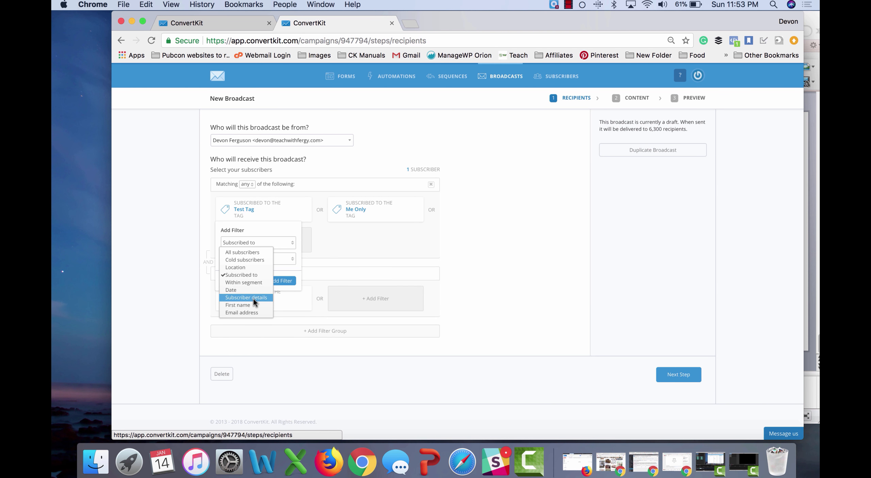
click(367, 242)
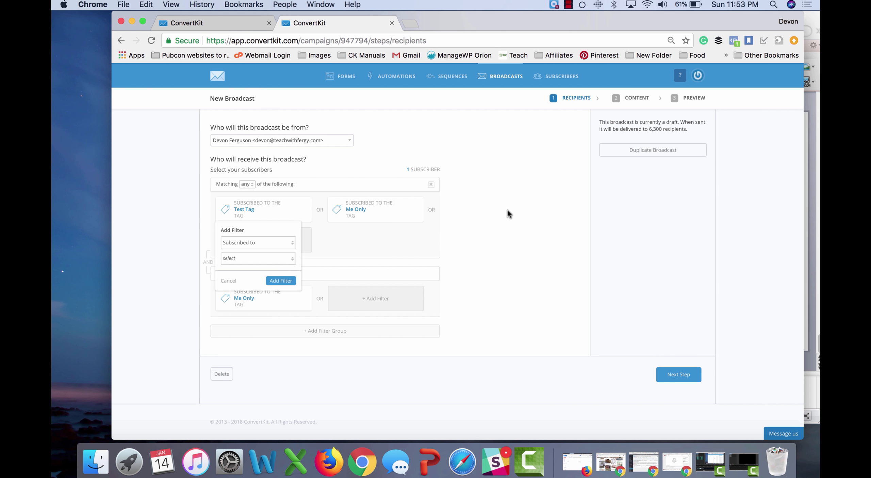
Step: Enter A/B subject lines 'Subject 1' and 'Subject 2 - The Return'
click(680, 375)
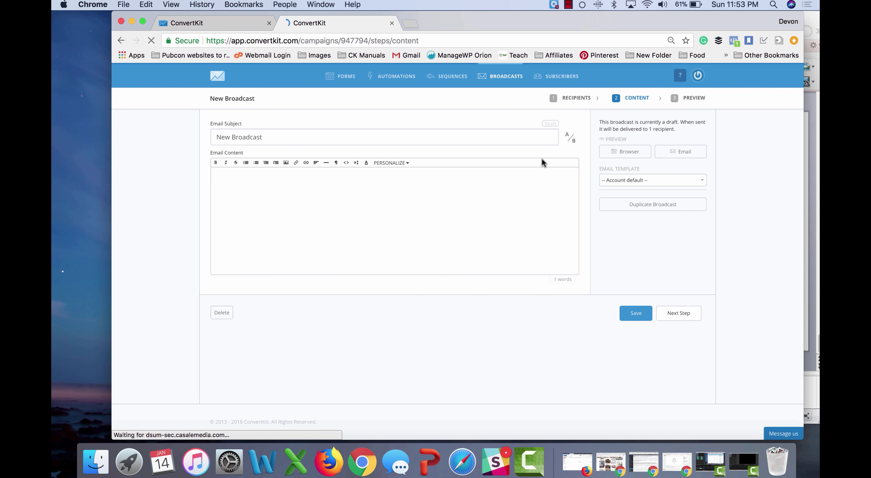
click(570, 137)
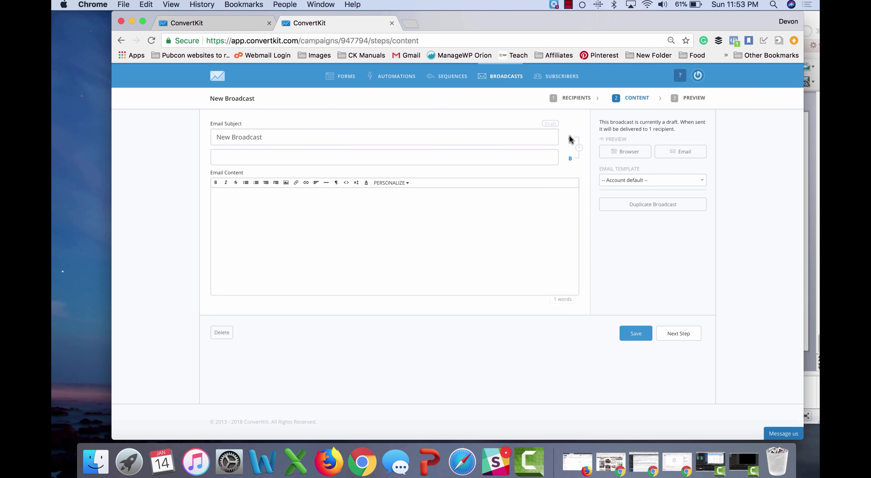
triple_click(512, 136)
text(Subject 1S)
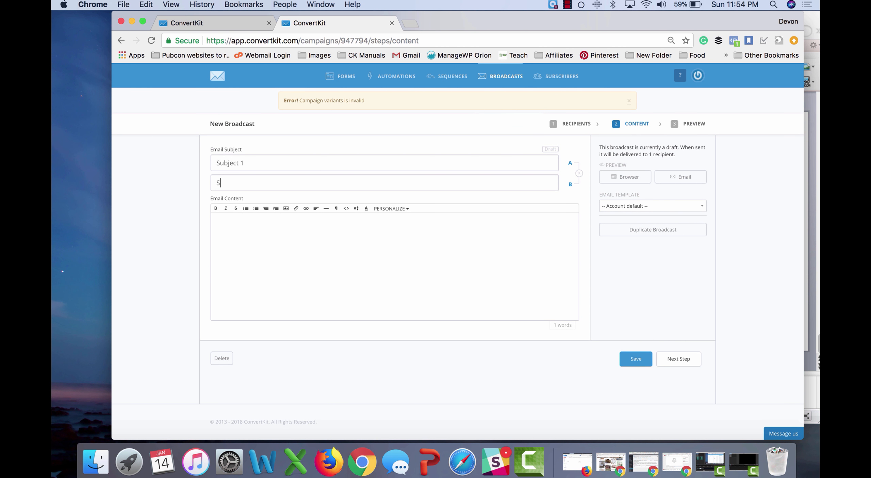
text(ubje)
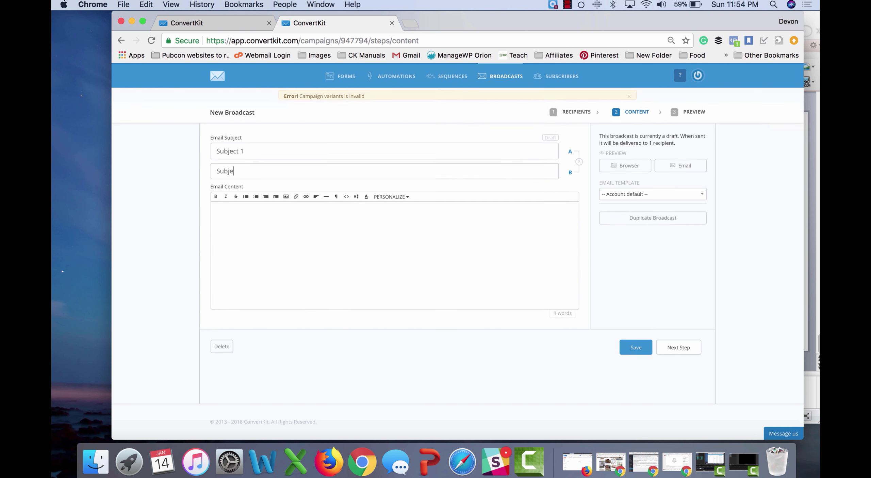
text(ct 2 - The True)
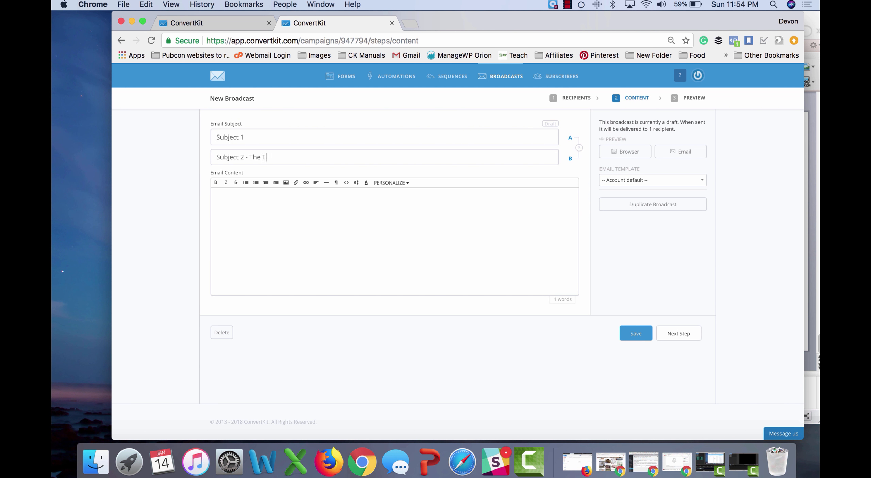
key(BackSpace)
key(BackSpace)
key(BackSpace)
key(BackSpace)
text(Return)
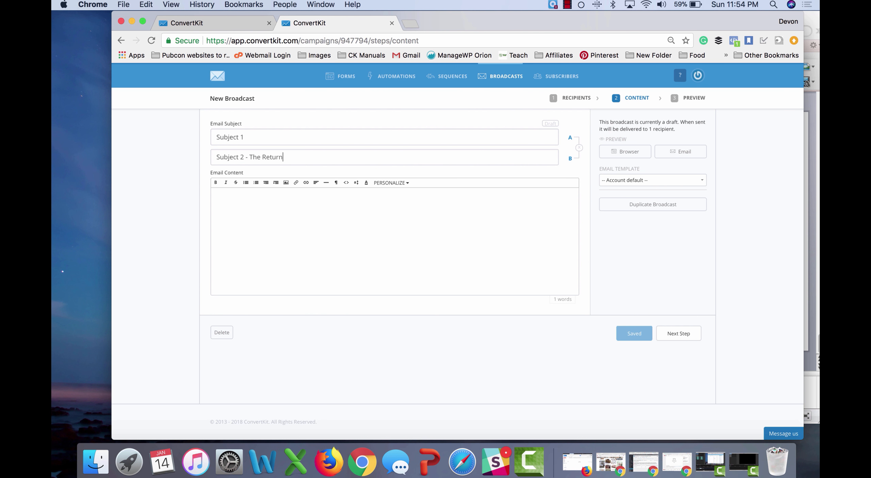
Step: Write 'Email content' as the body and continue to the preview
click(413, 222)
text(Email co)
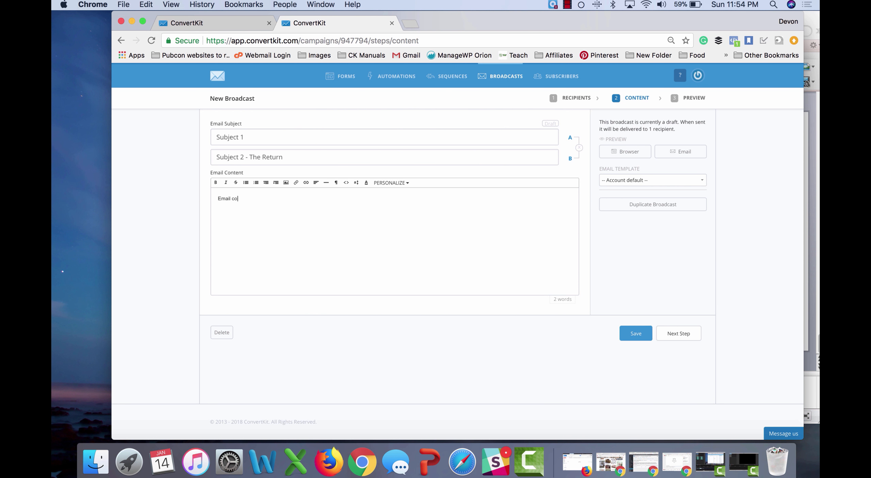
text(ntent)
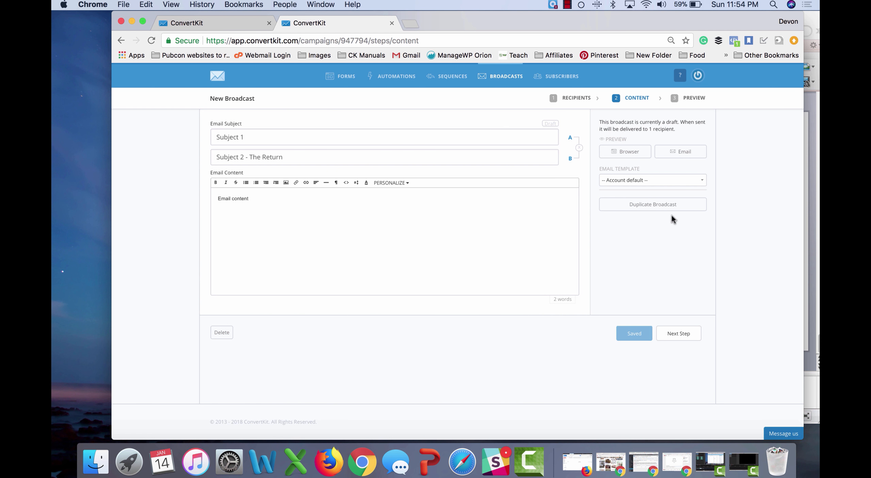
click(676, 335)
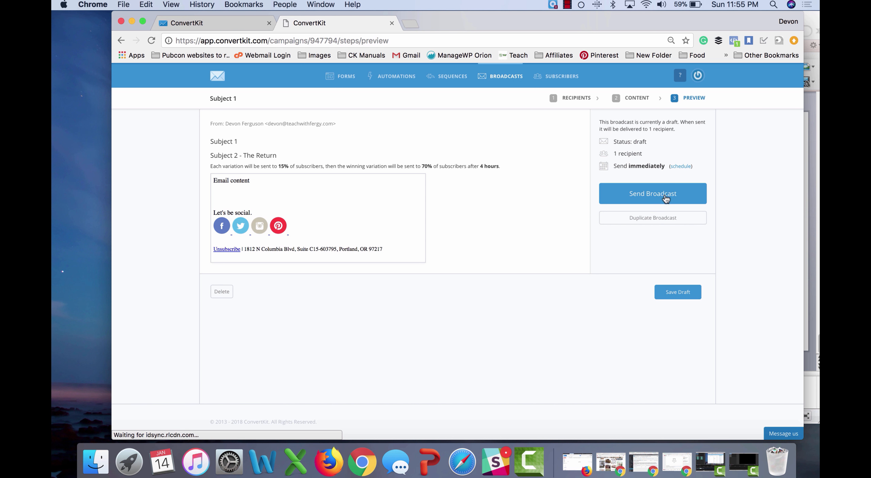
Step: Schedule the broadcast for January 25 at 4:00 PM and confirm
click(681, 166)
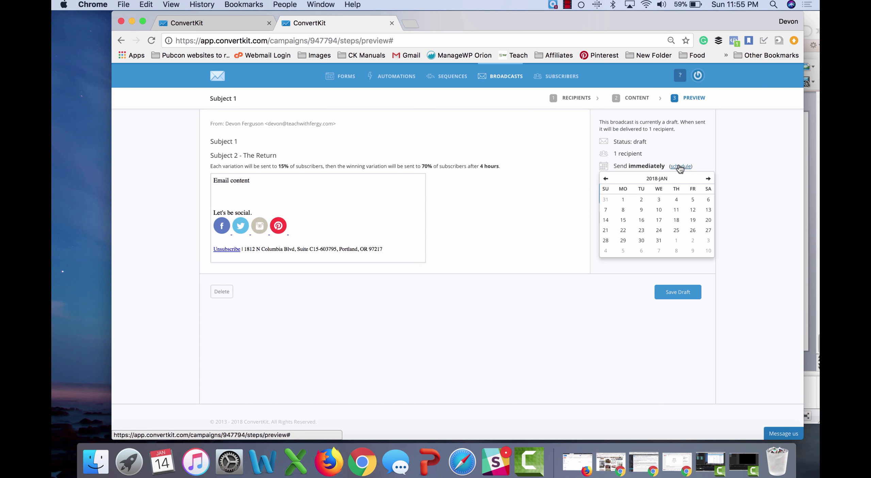
click(675, 230)
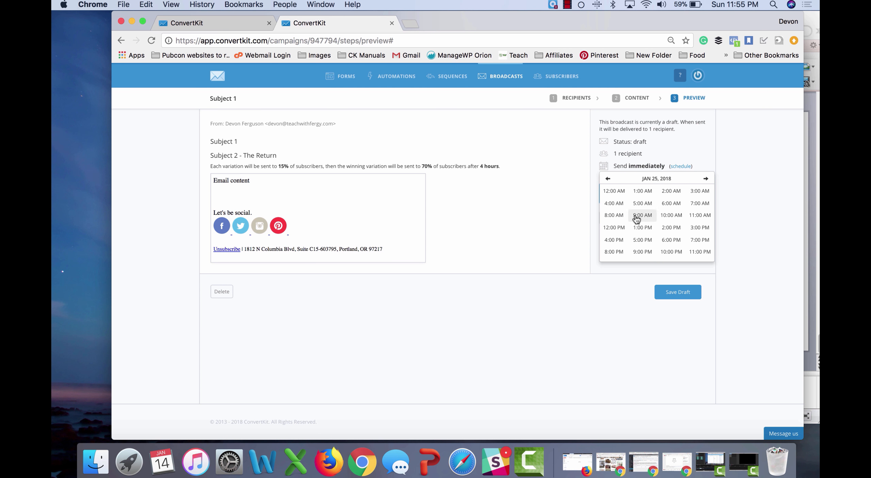
click(619, 241)
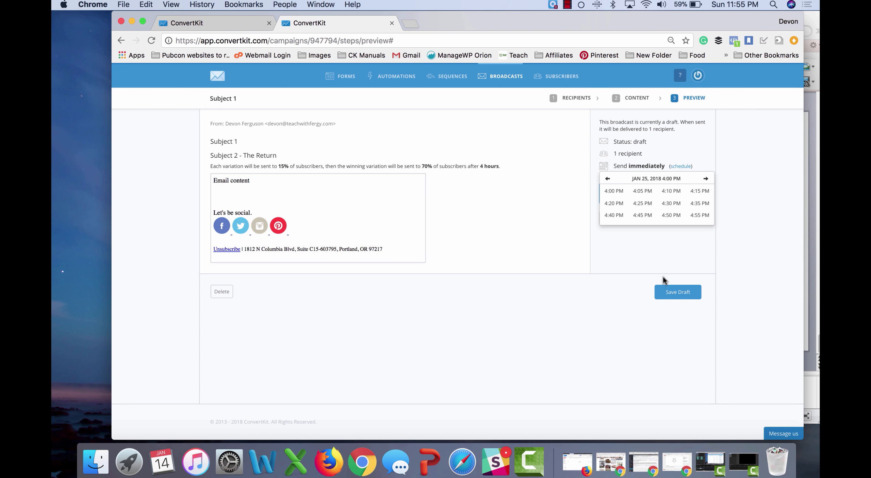
click(614, 194)
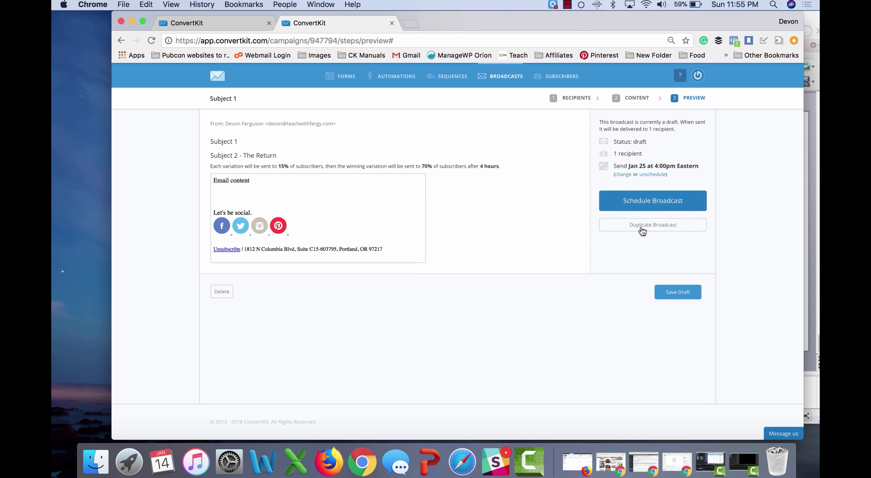
click(660, 204)
click(571, 117)
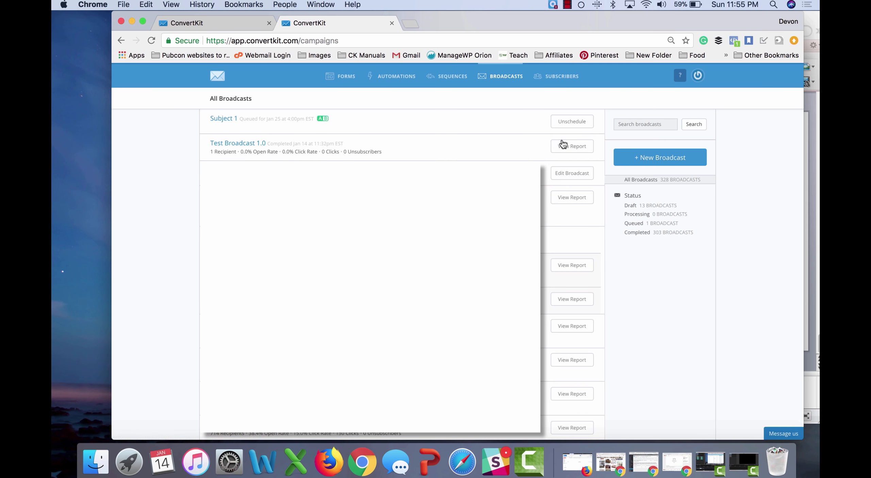
Step: From Test Broadcast 1.0's report, start a resend to unopens
click(571, 146)
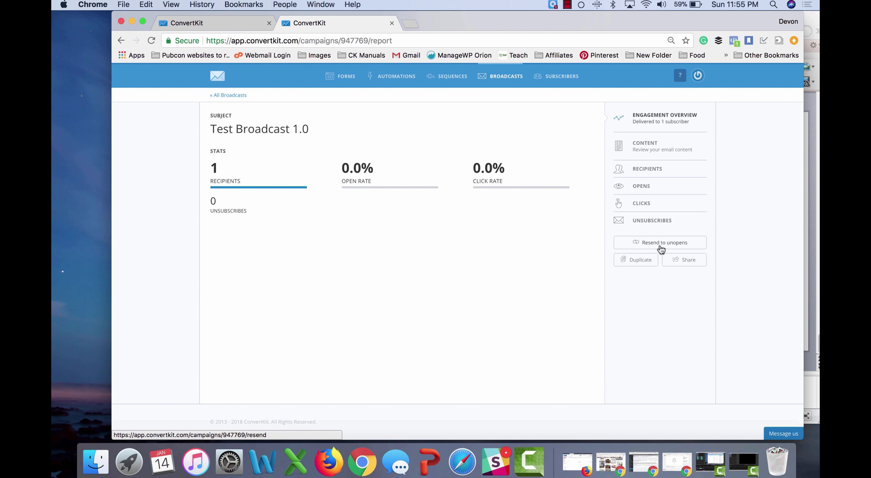
click(661, 244)
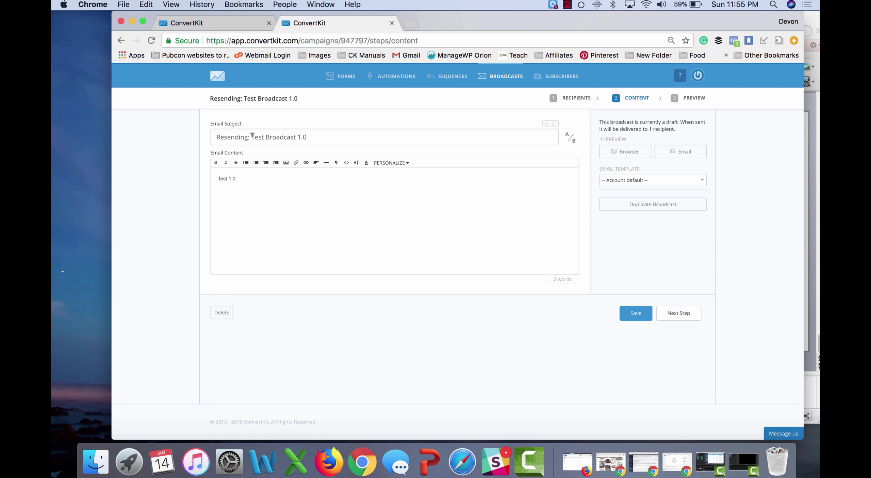
Step: Change the resend subject to 'Test Broadcast 1.0 - The Beginning'
drag(252, 137, 167, 139)
key(BackSpace)
text(- T)
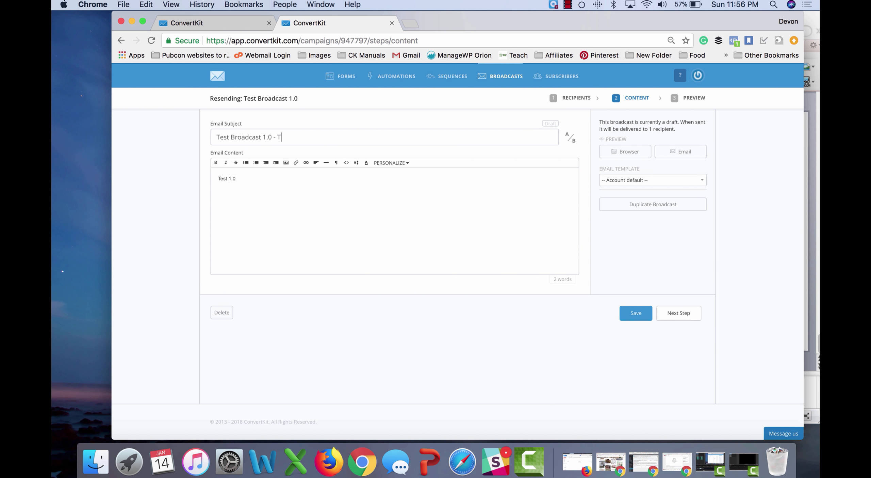
text(he Beginning)
triple_click(244, 177)
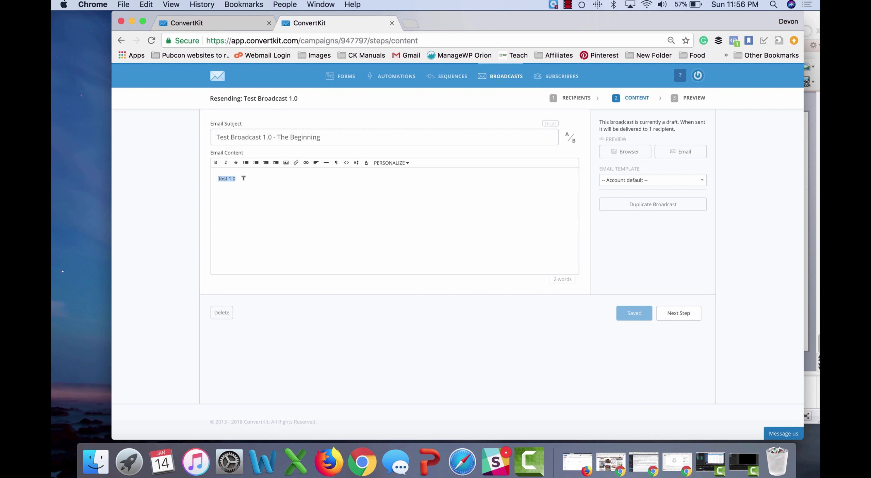
click(243, 178)
Step: Send the resend to its subscriber immediately and confirm
click(683, 314)
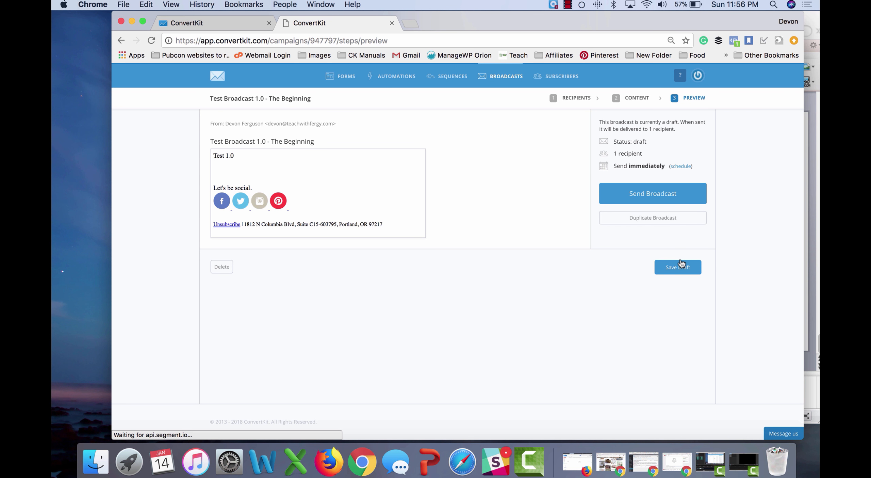
click(669, 193)
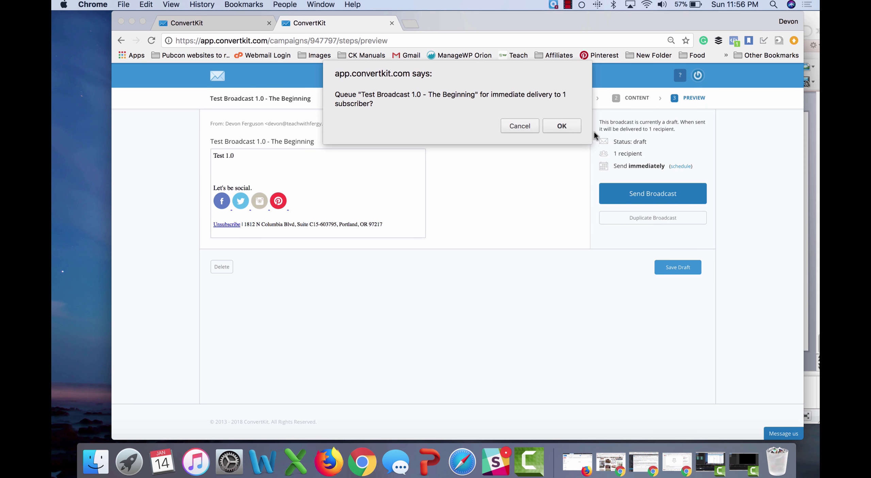
click(562, 126)
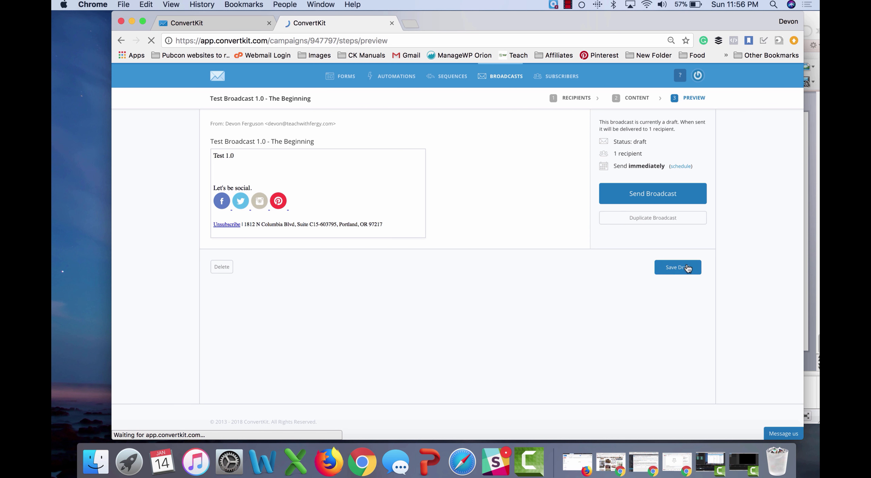
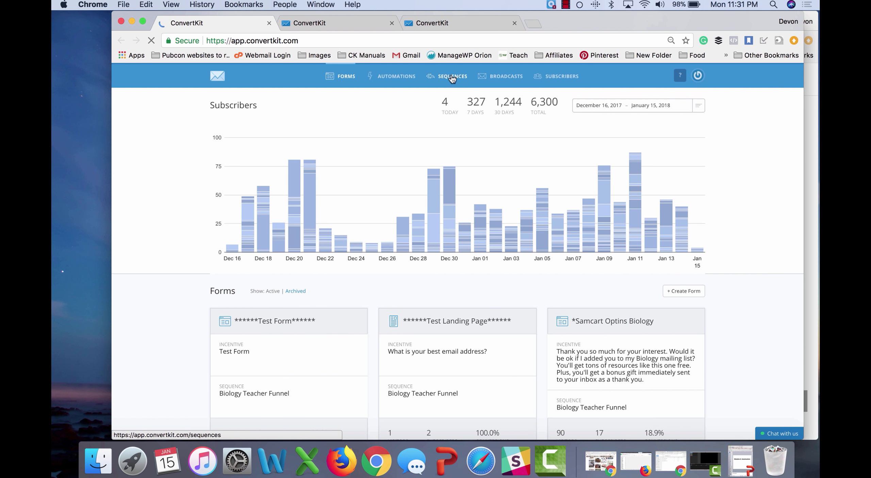
Step: Go from the dashboard to the Sequences page
click(452, 80)
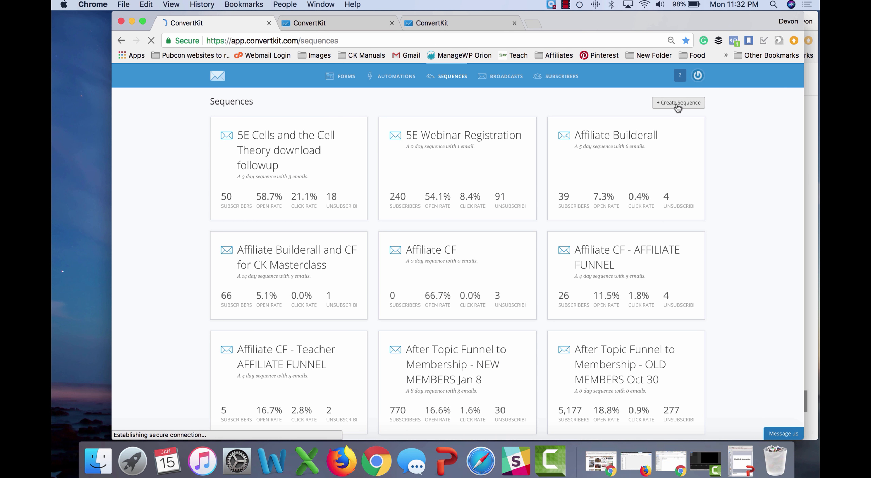
Step: Create a new sequence named 'Sequence 5 Test Sequence'
click(678, 103)
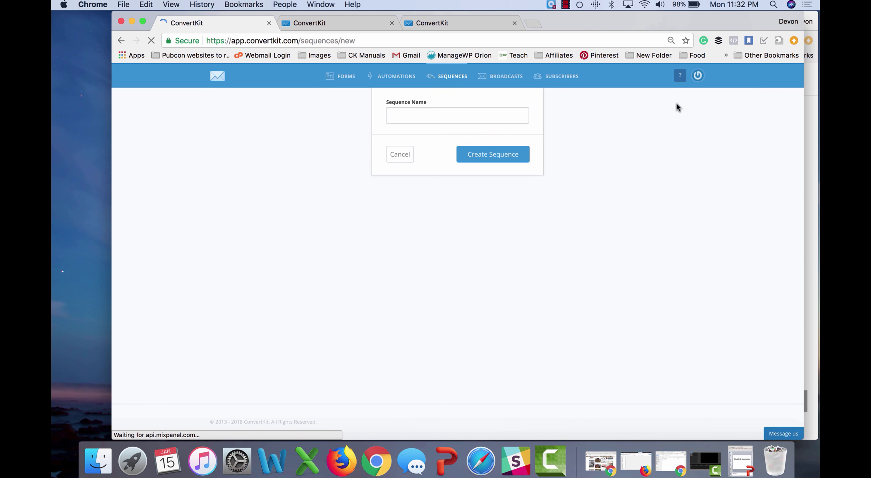
click(449, 116)
key(Escape)
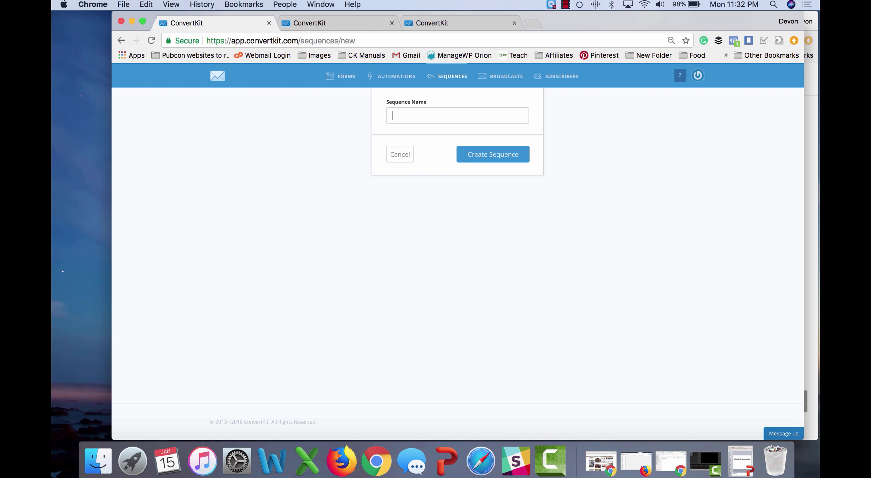
text(Sequence 5 Test Sequence)
click(490, 161)
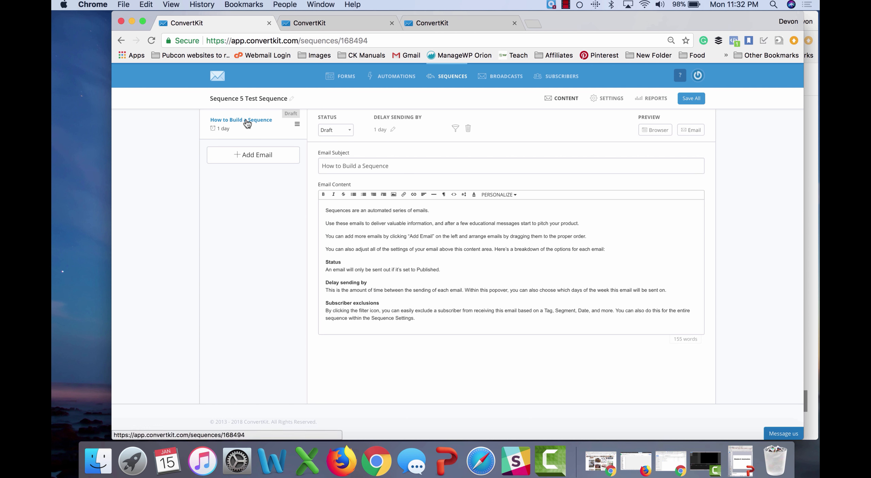
Step: Add three more draft emails to the sequence
click(254, 163)
click(253, 184)
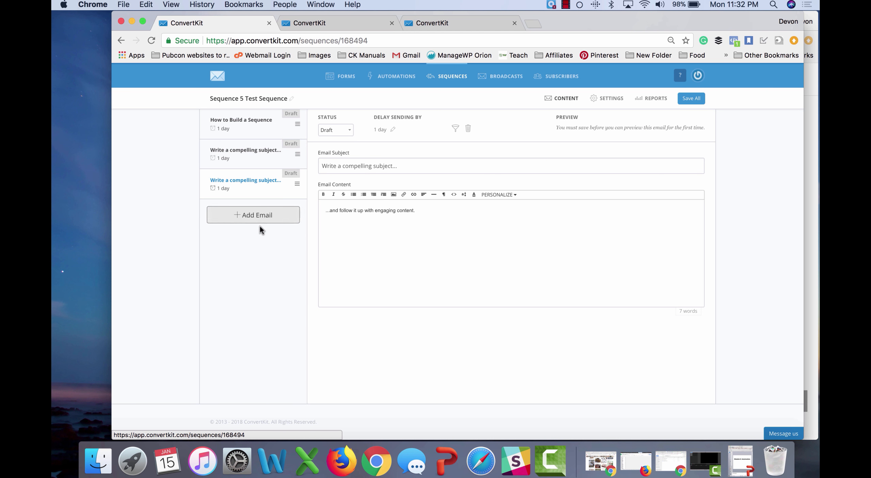
click(269, 215)
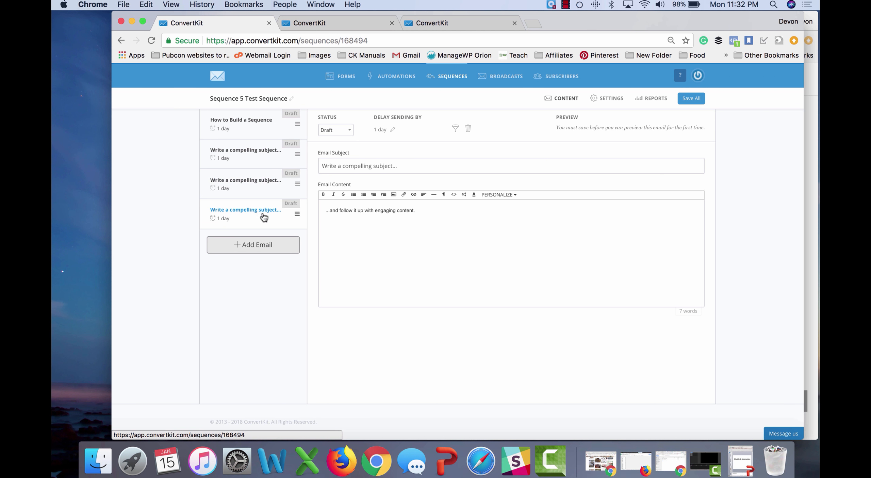
Step: Publish the How to Build a Sequence email and set its delay to 0 hours
click(278, 122)
click(336, 129)
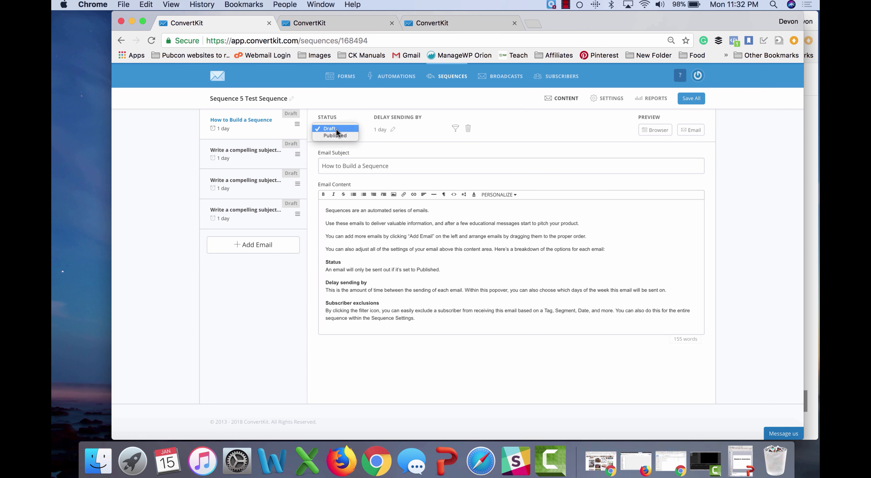
click(336, 135)
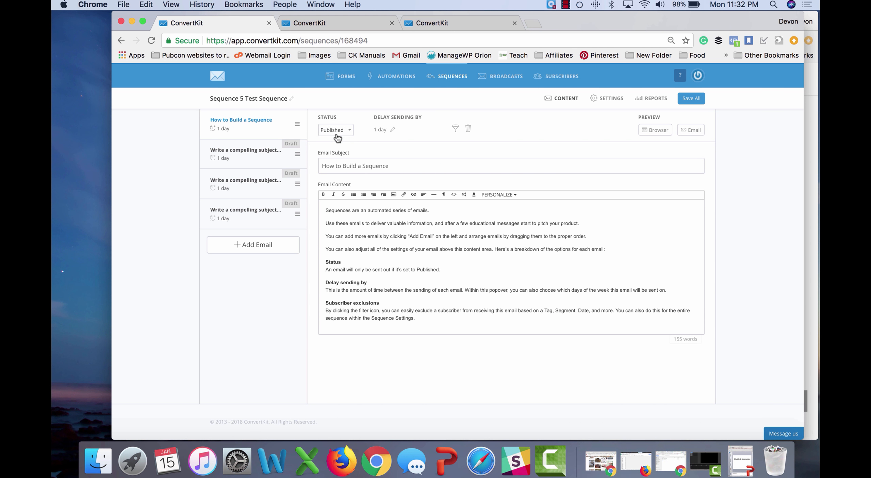
click(382, 130)
click(387, 150)
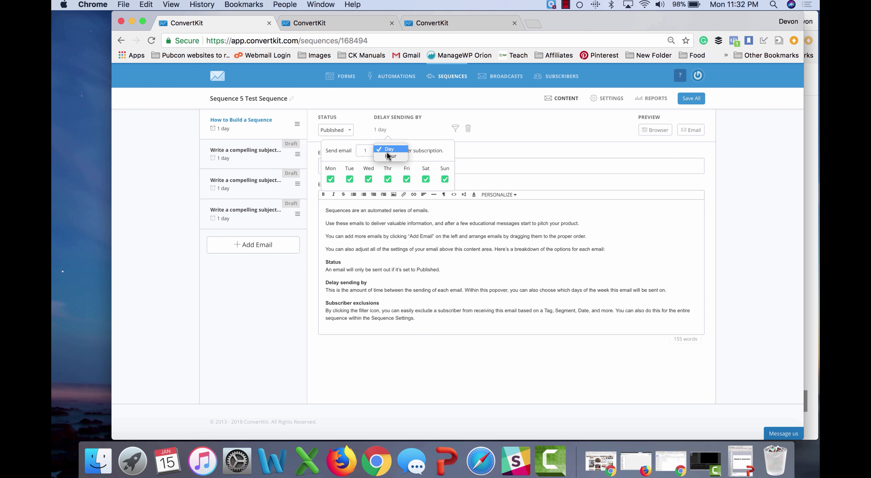
click(388, 157)
double_click(372, 150)
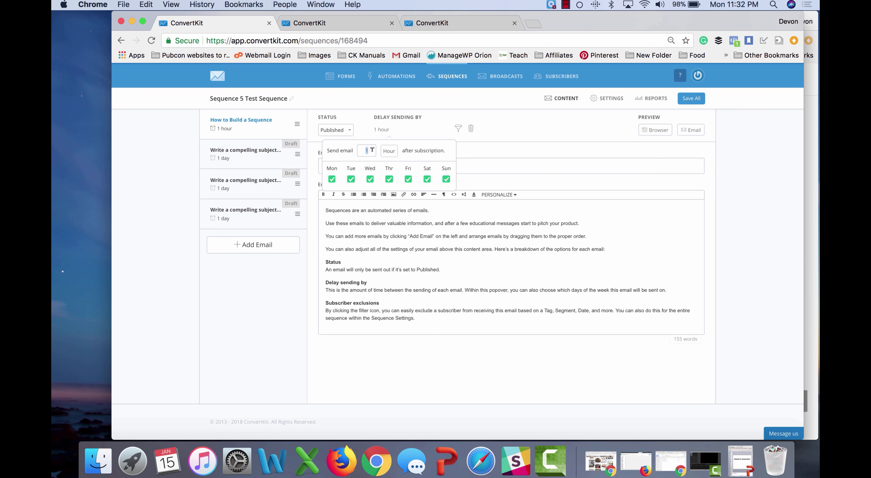
text(0)
click(441, 132)
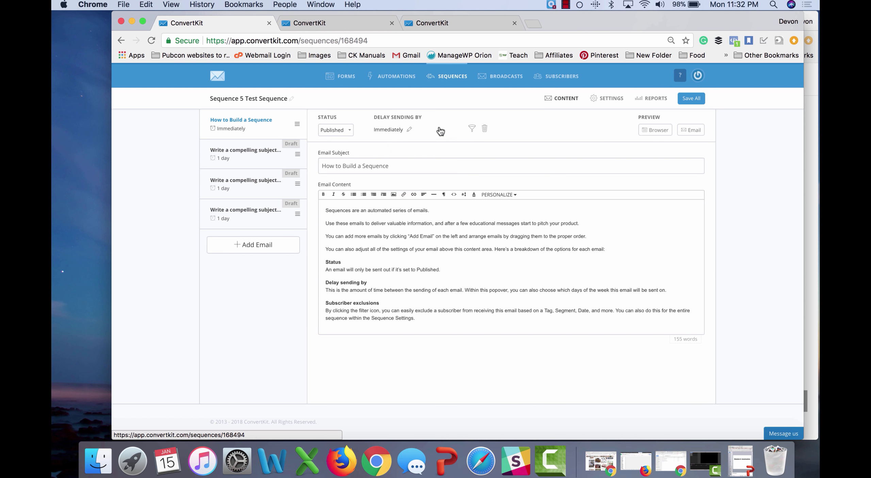
click(472, 128)
Step: Exclude subscribers tagged Don't teach science from the How to Build a Sequence email
click(464, 201)
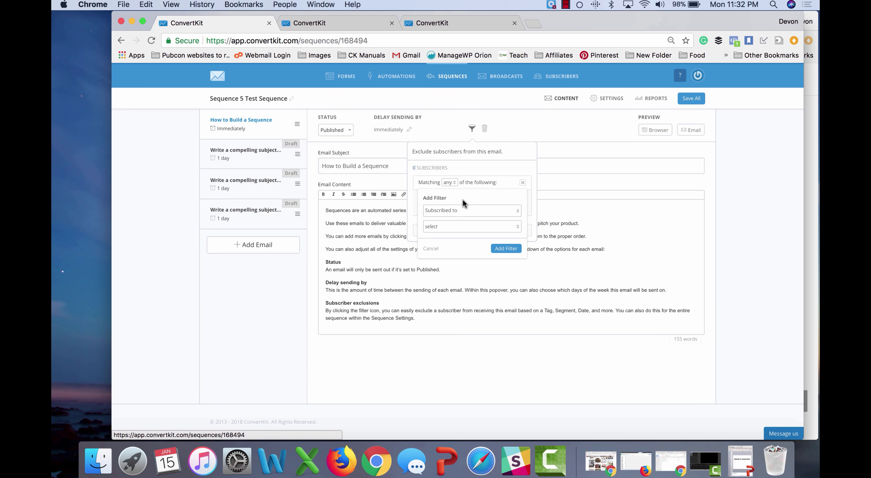
click(452, 226)
click(445, 258)
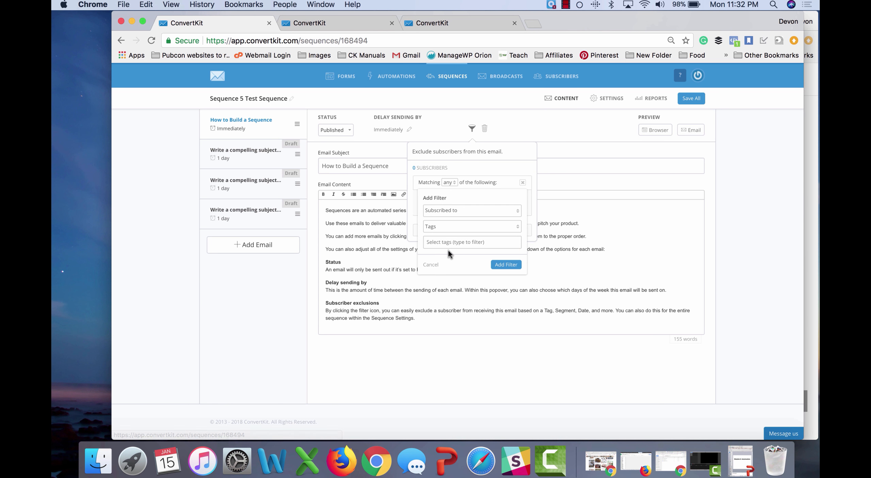
click(462, 245)
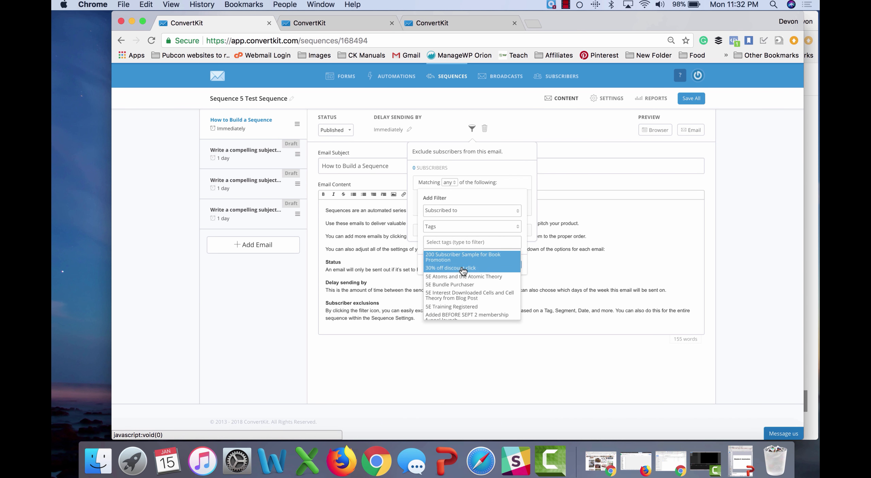
scroll(459, 301, down, 5)
scroll(459, 302, down, 5)
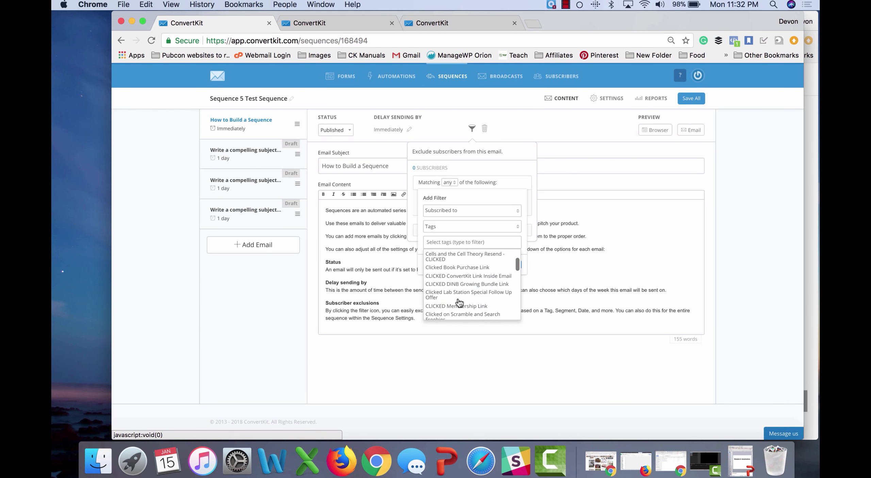
scroll(459, 302, down, 5)
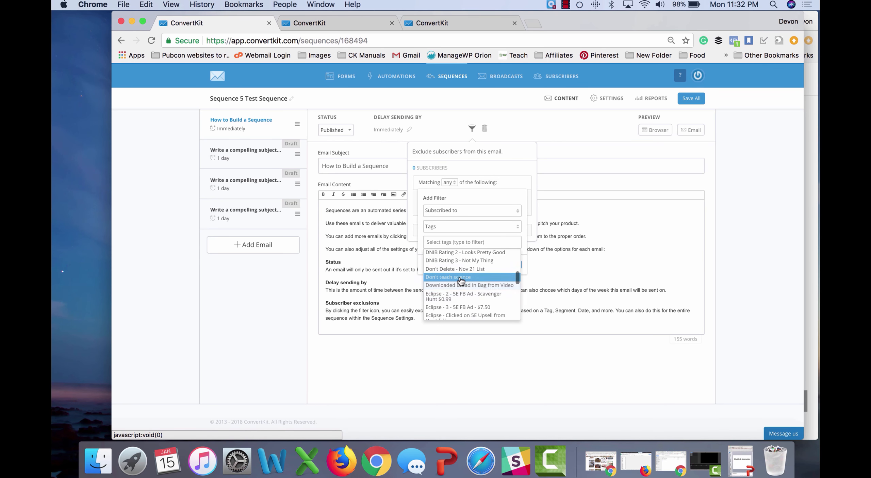
click(461, 277)
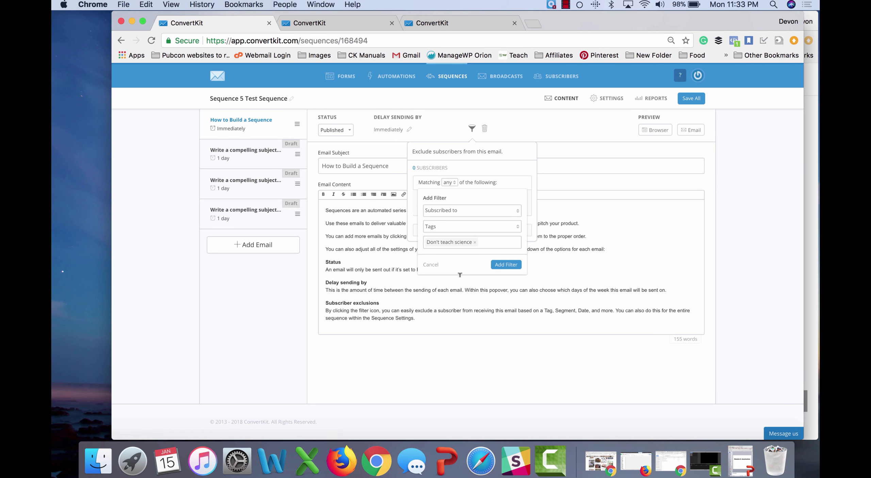
click(506, 264)
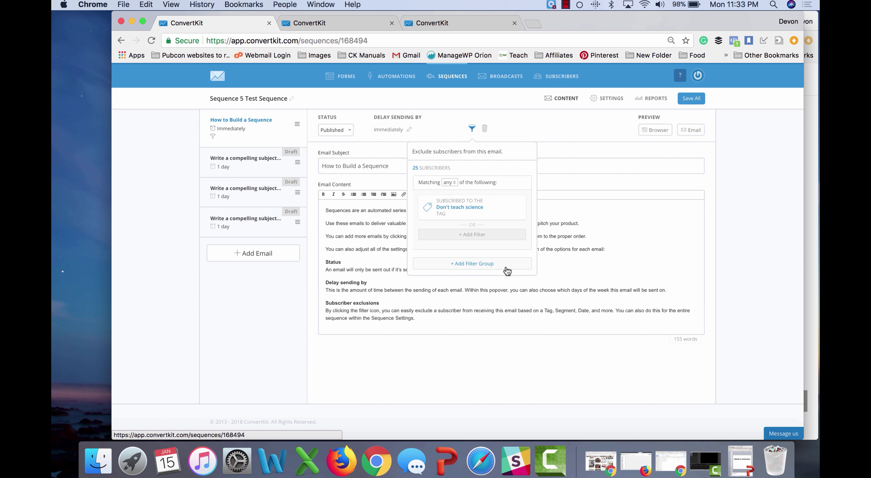
click(551, 129)
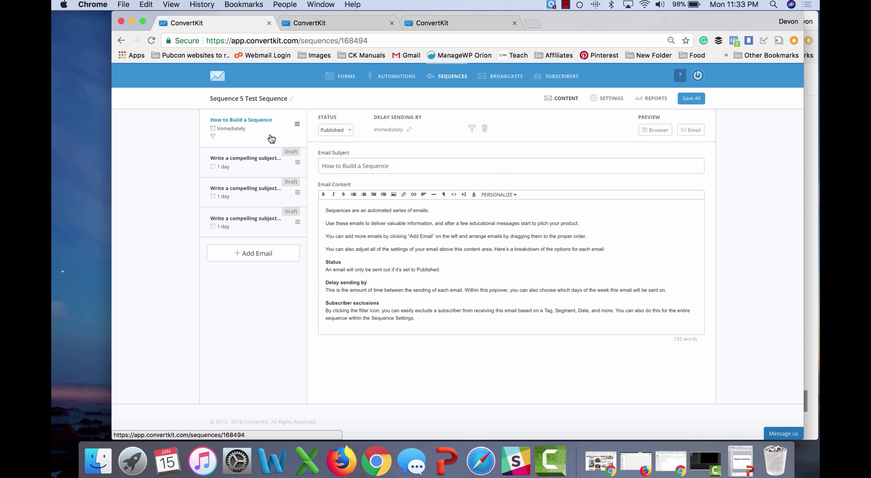
click(604, 98)
click(467, 164)
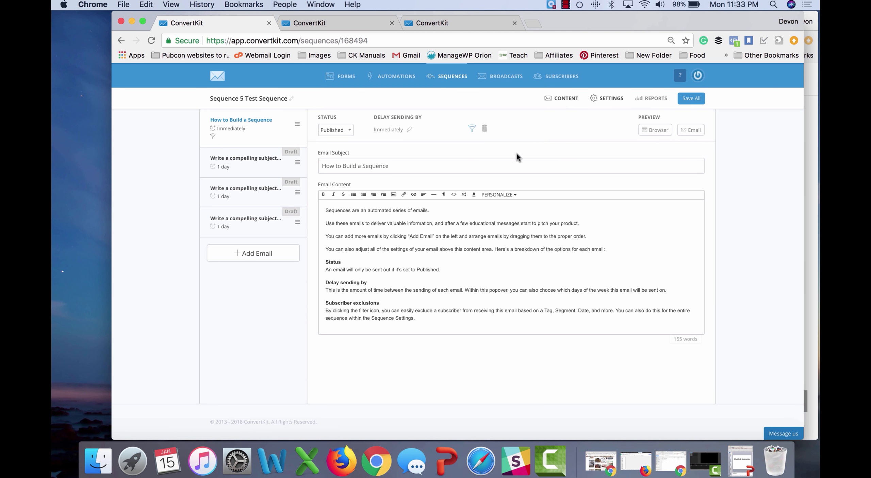
Step: Save all emails, then exclude the Don't teach science tag sequence-wide and save settings
click(694, 99)
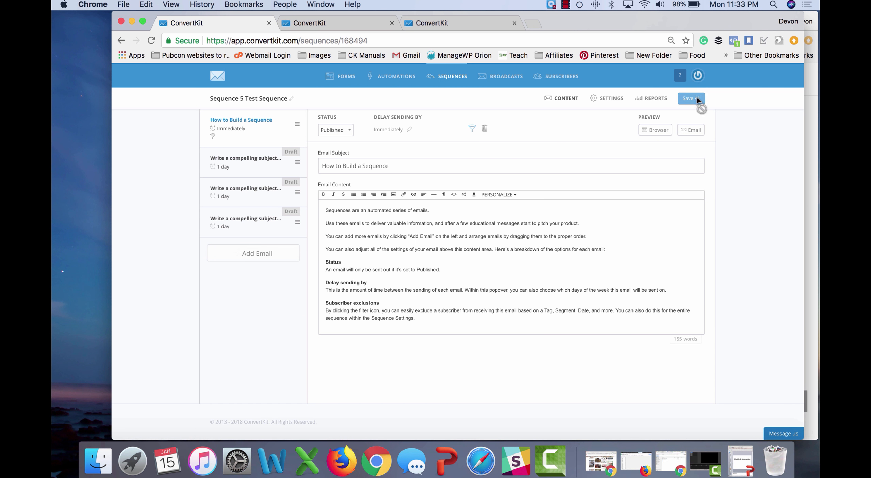
click(611, 99)
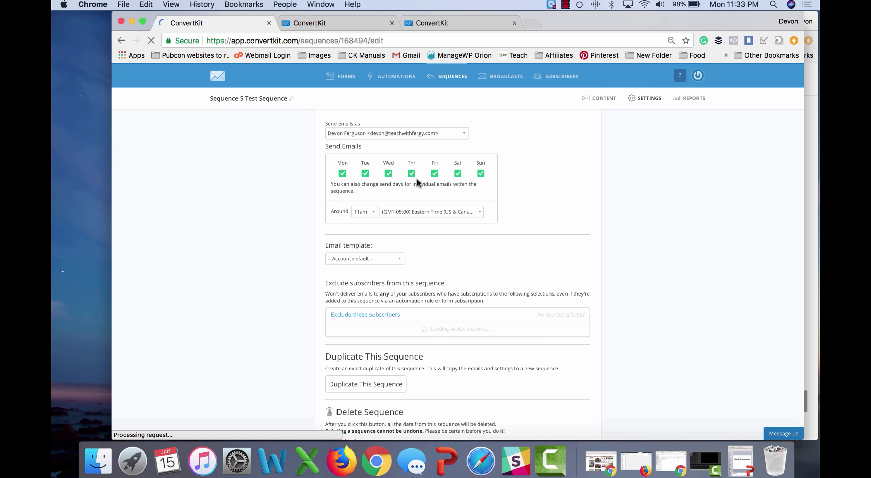
scroll(306, 290, down, 3)
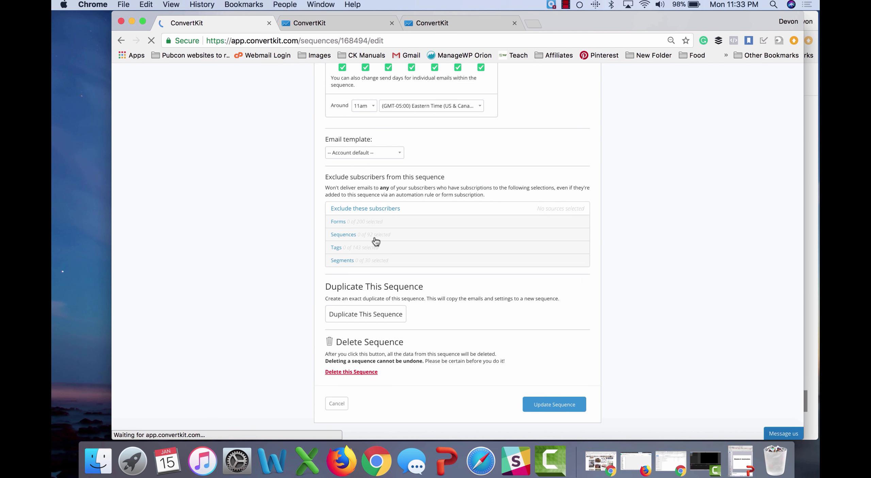
click(350, 247)
scroll(304, 291, down, 3)
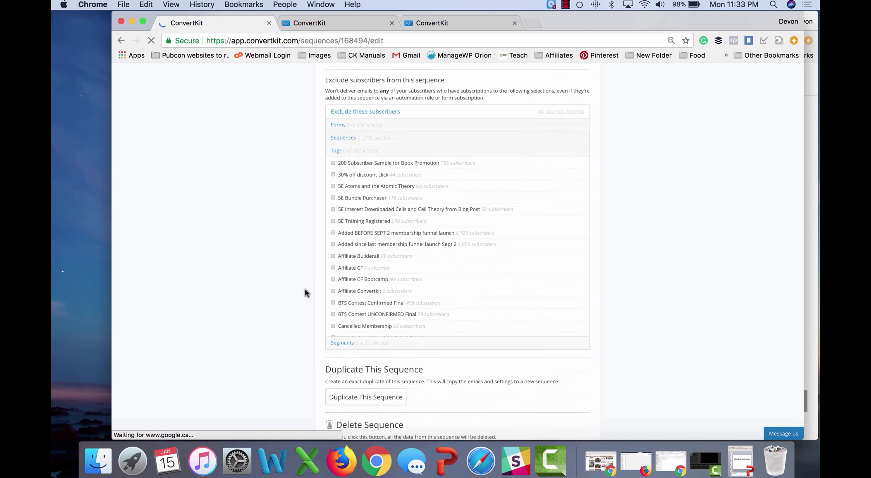
scroll(366, 265, down, 5)
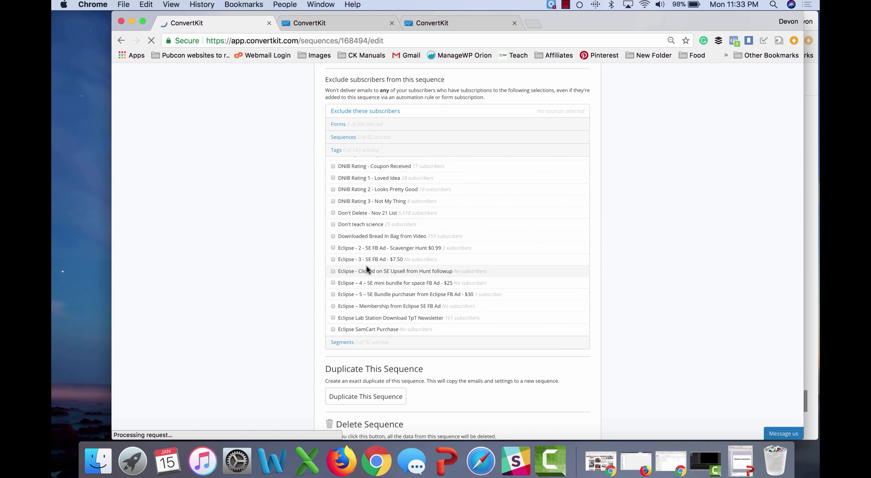
scroll(297, 263, down, 4)
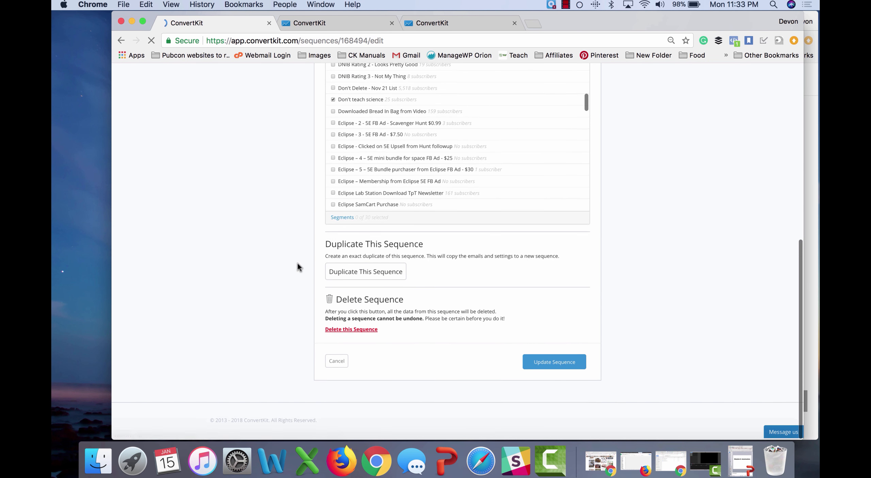
click(537, 365)
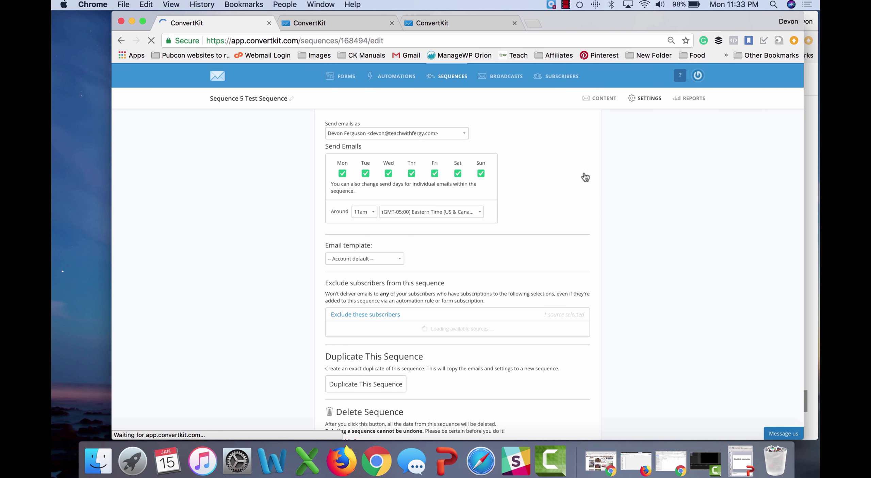
click(604, 98)
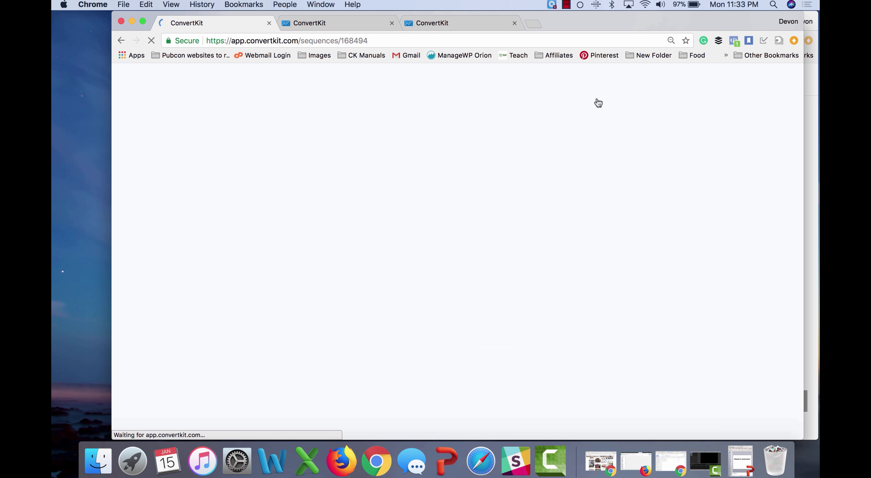
Step: On the second email, start an exclusion filter for subscribers who subscribed before a date
click(257, 166)
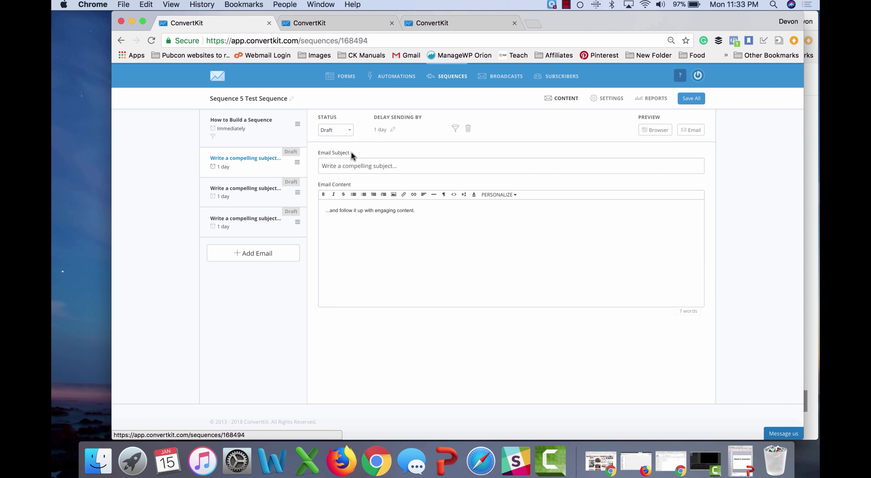
click(456, 129)
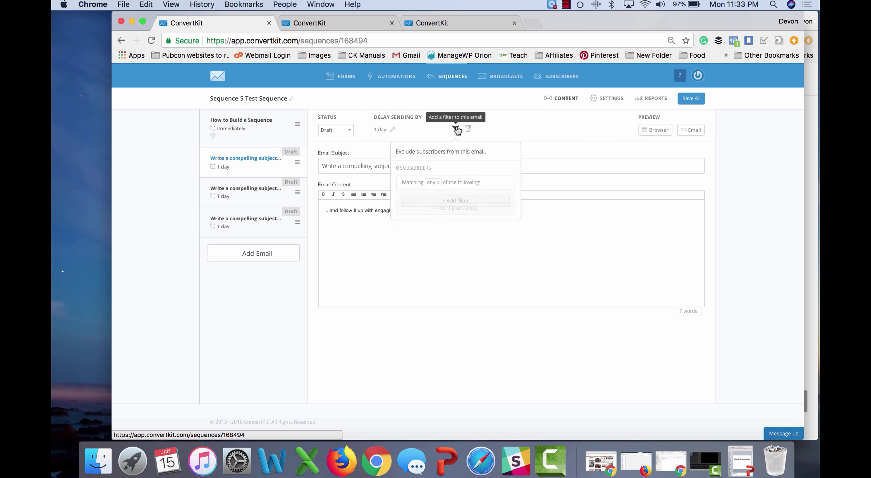
click(439, 205)
click(436, 225)
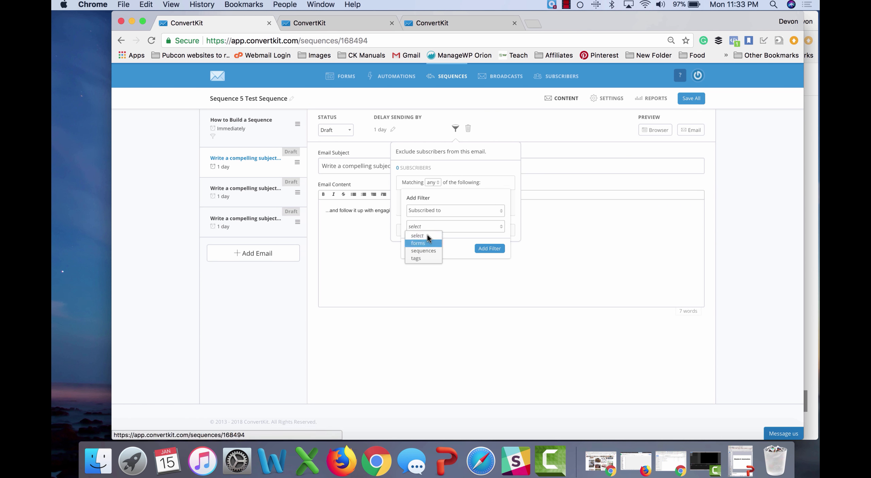
click(437, 210)
click(430, 249)
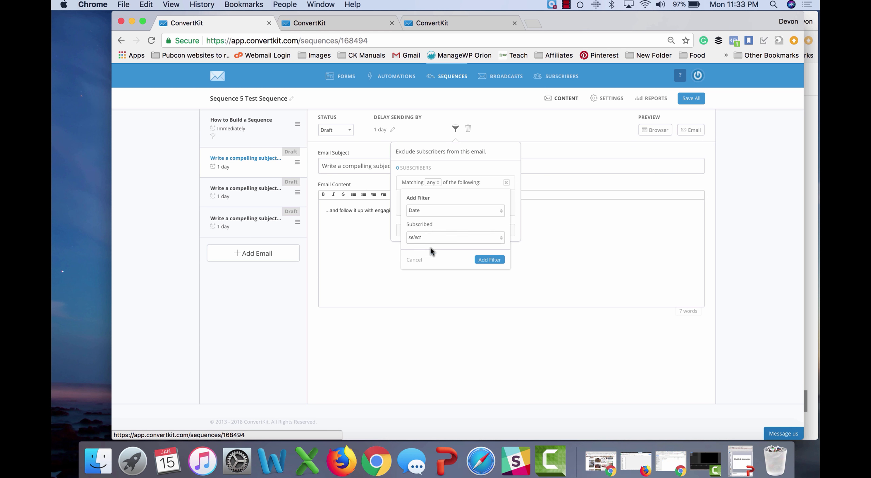
click(437, 238)
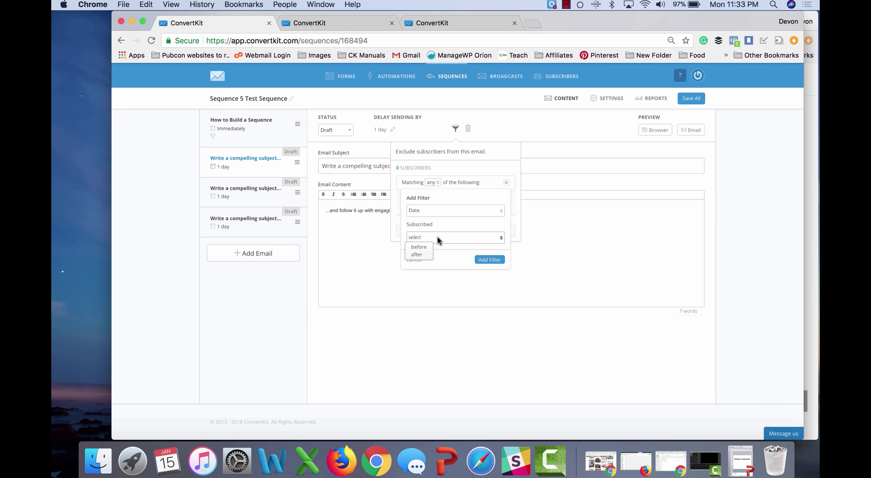
click(422, 247)
Step: Set the cutoff to Nov 7, 2017, 1:00 AM, add the filter, and save all emails
click(425, 252)
click(413, 271)
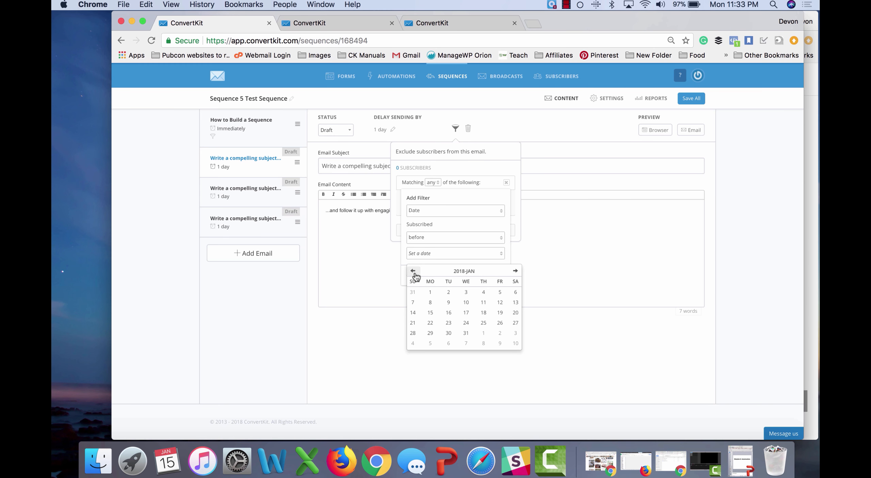
click(413, 270)
click(446, 303)
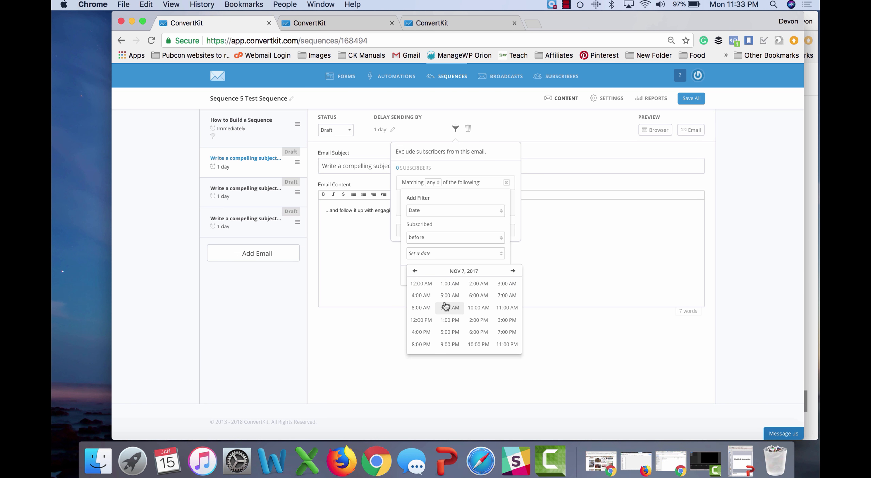
click(453, 285)
click(415, 283)
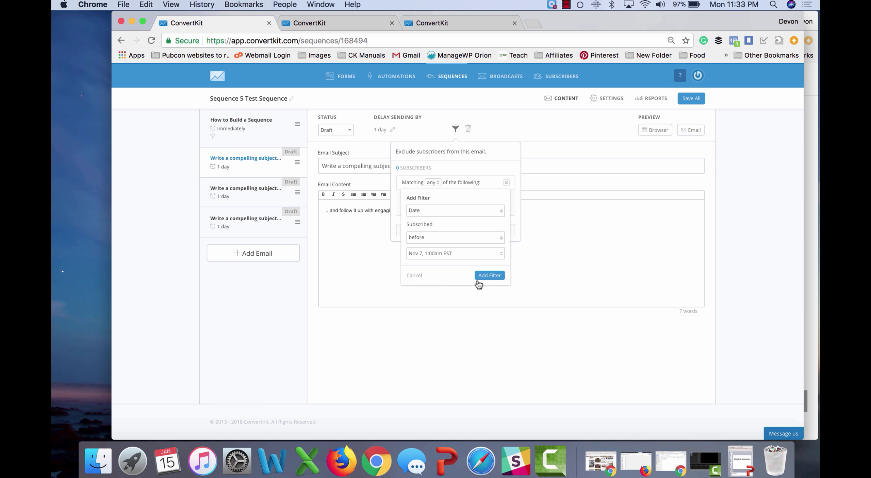
click(488, 275)
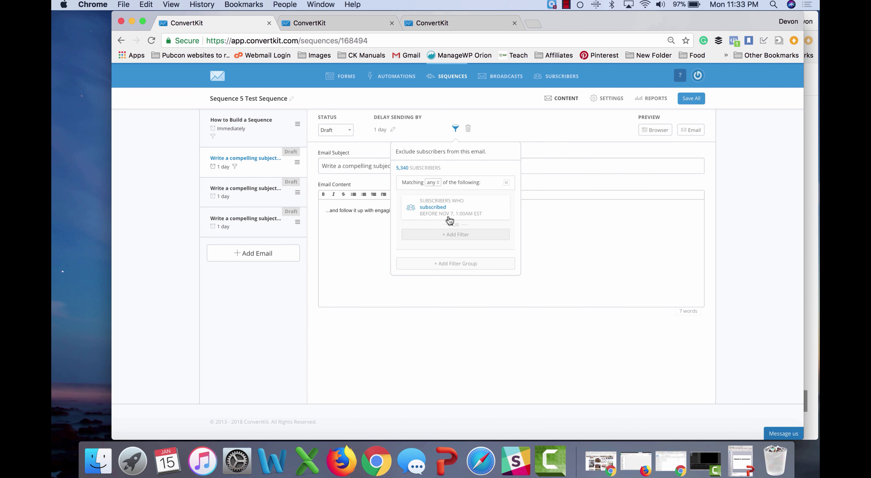
click(551, 139)
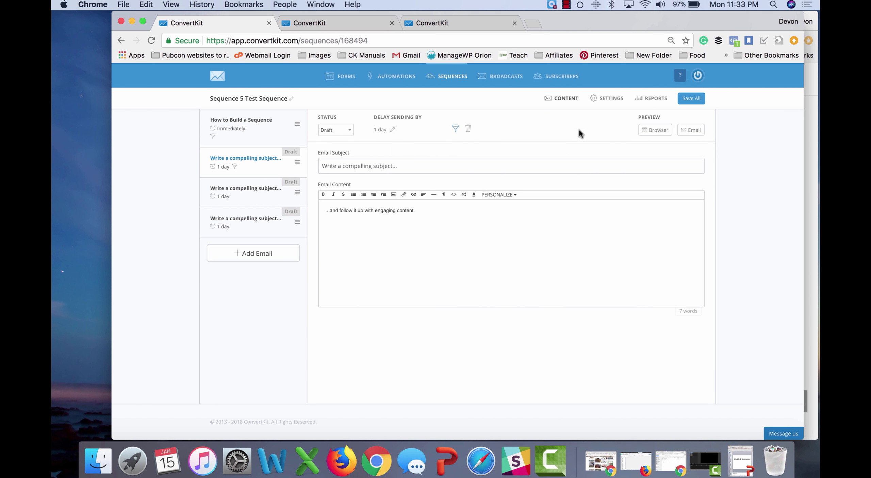
click(690, 98)
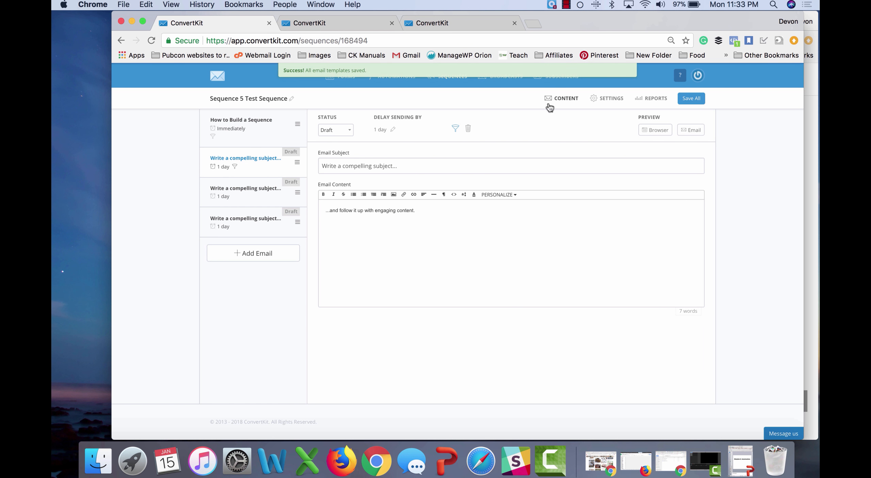
Step: Turn off Sunday sending for the sequence, update it, and view its reports
click(604, 98)
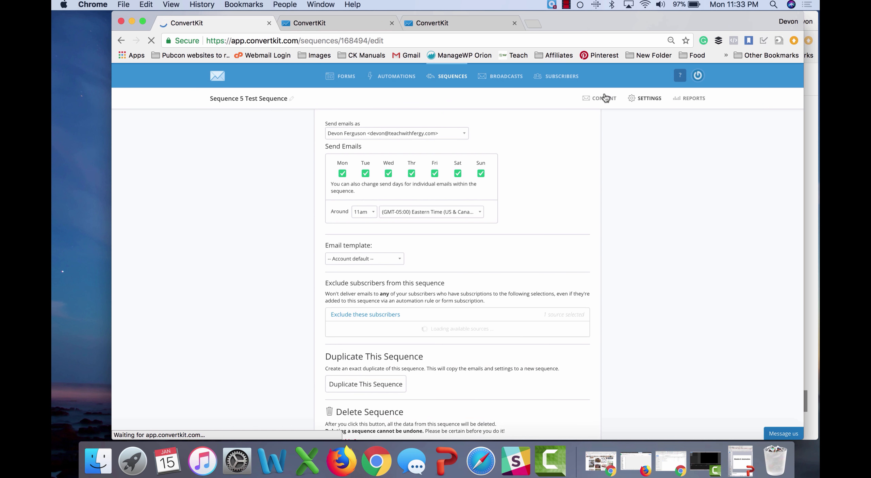
scroll(517, 209, down, 2)
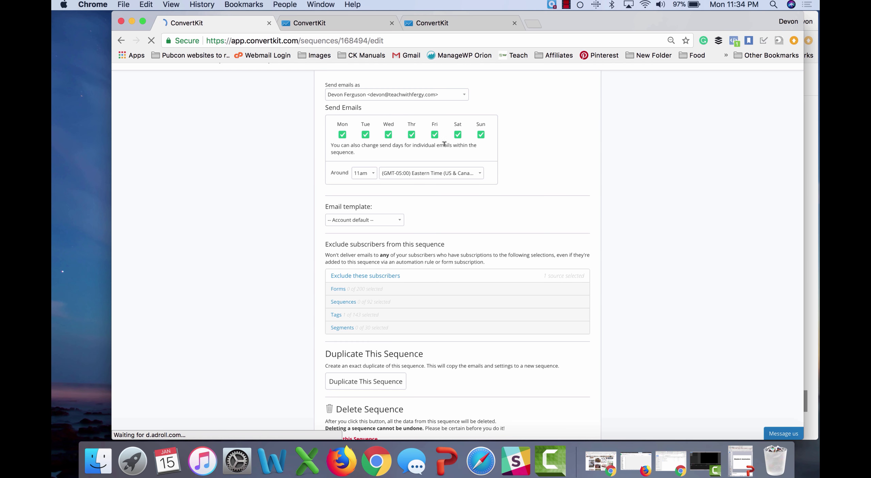
click(480, 136)
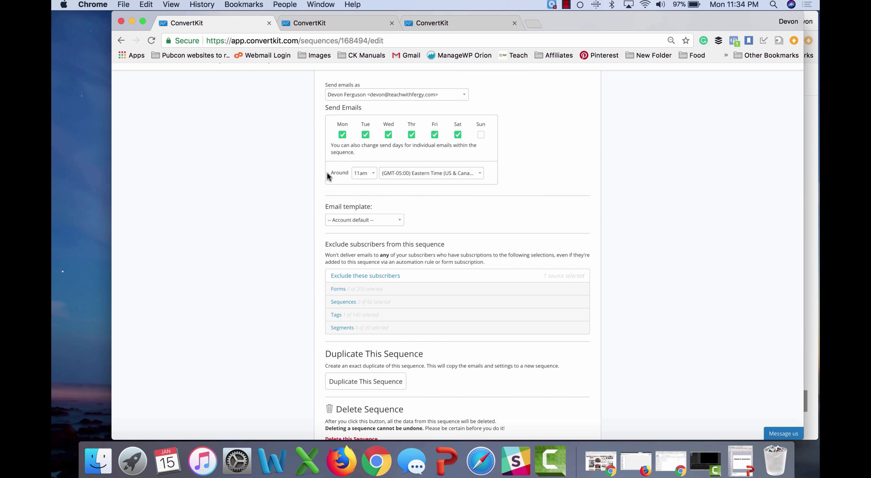
scroll(327, 173, down, 5)
scroll(327, 174, up, 5)
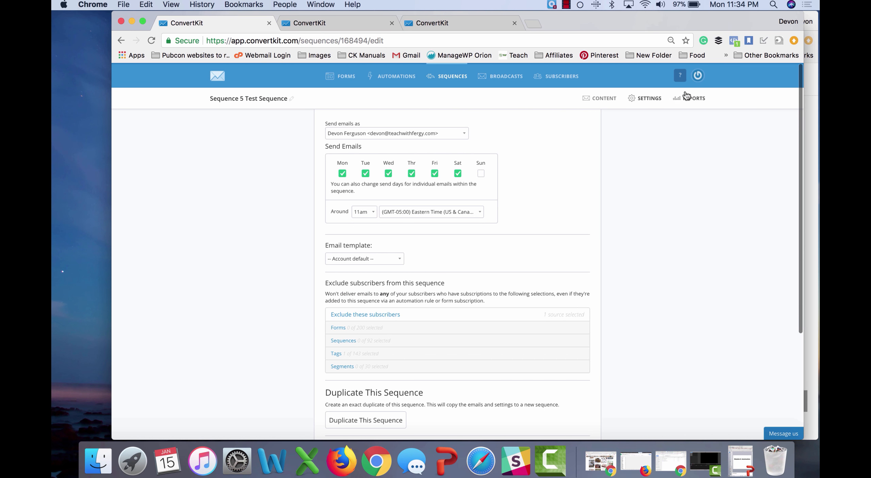
scroll(686, 187, down, 5)
click(546, 366)
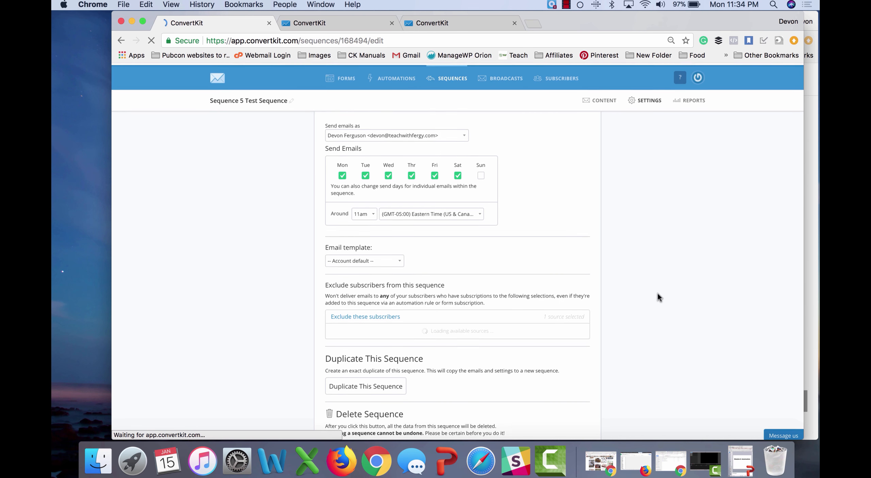
click(679, 100)
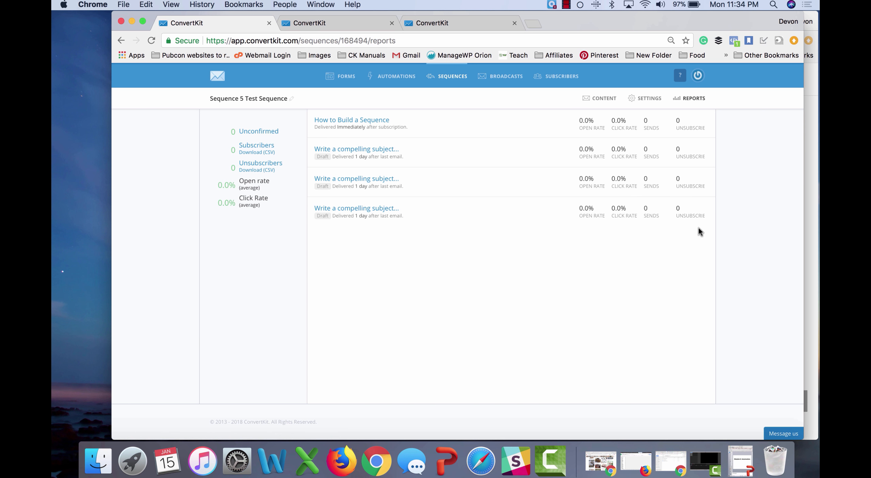
Step: Copy the title 'Sequence 5 Test Sequence' from the sequence content page, then go to Forms
click(604, 99)
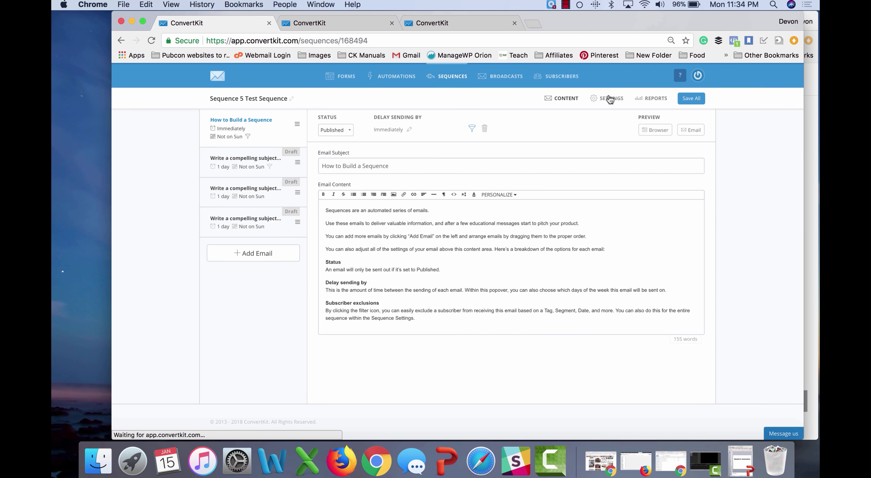
triple_click(267, 99)
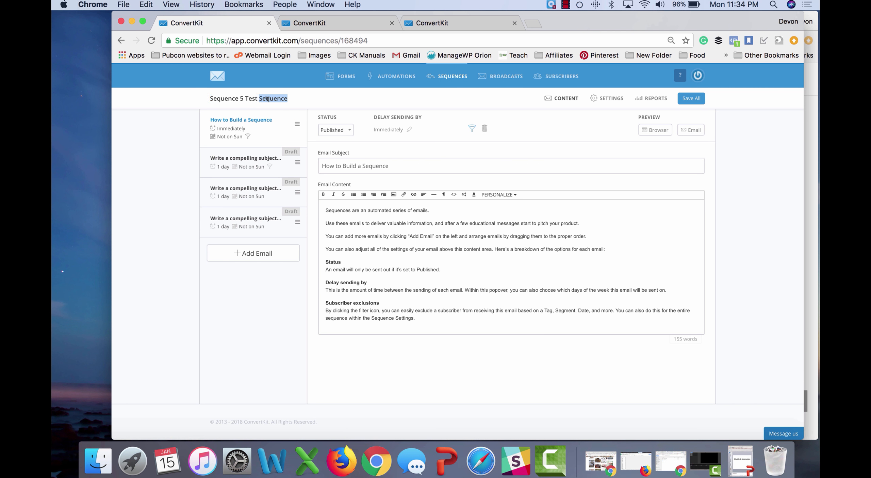
key(super+c)
click(343, 78)
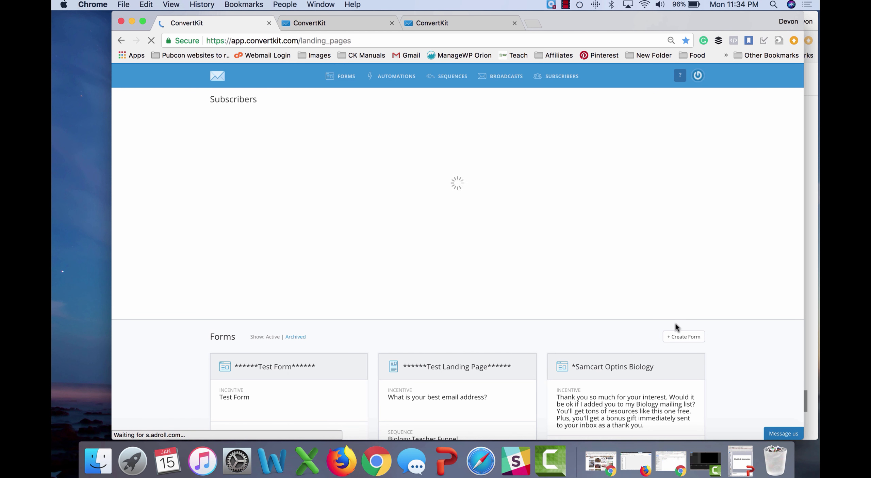
Step: Create a first-style form named 'Sequence 5 Test Form' and save it
click(694, 292)
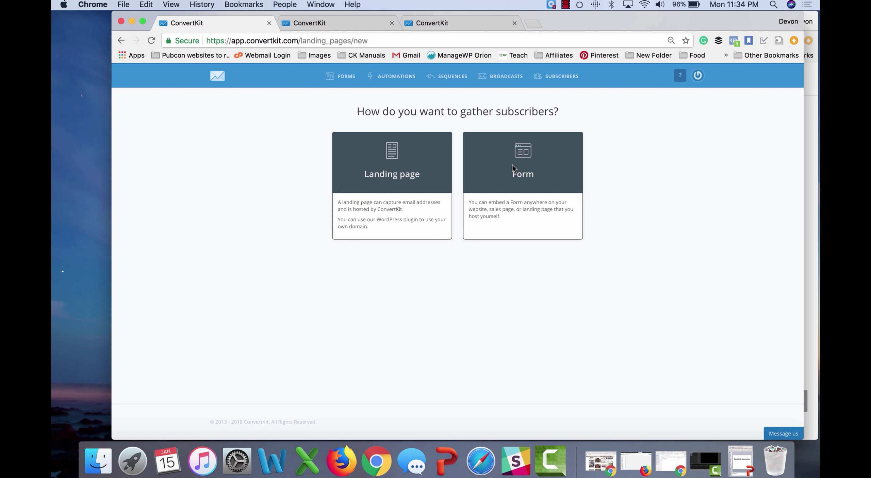
click(512, 164)
click(350, 180)
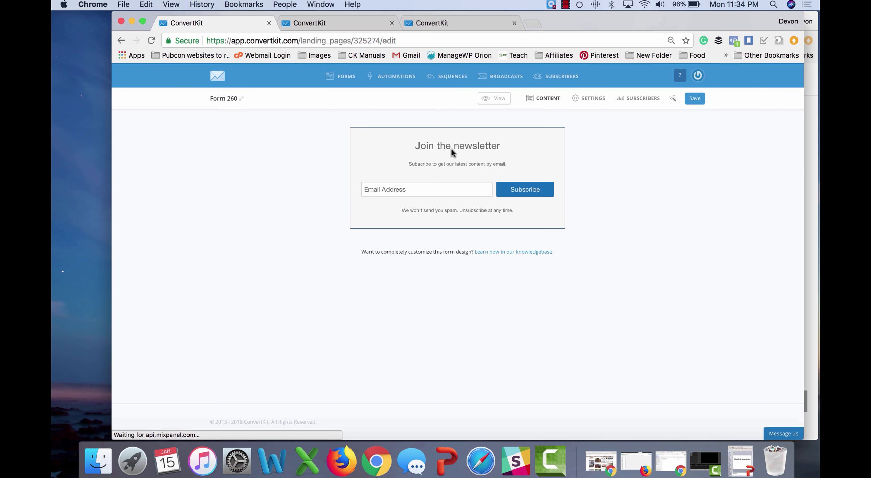
click(223, 97)
key(super+v)
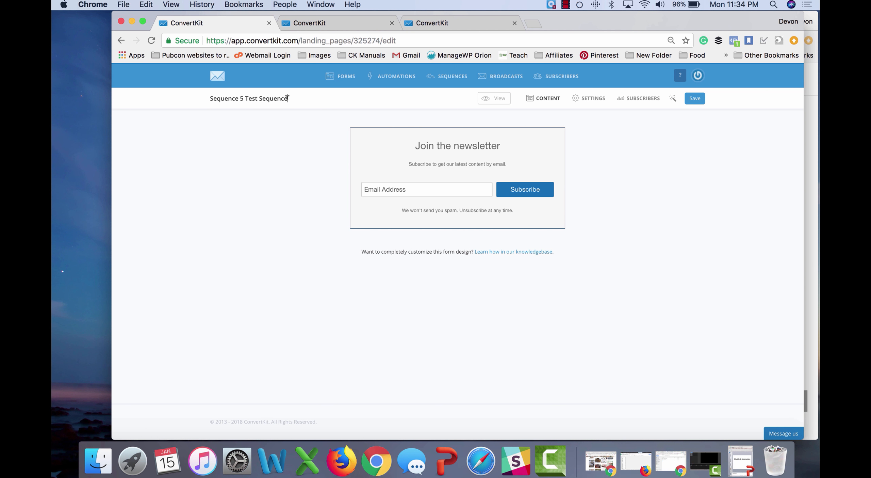
double_click(271, 97)
text(Form)
click(698, 99)
Step: Open Automations in a new browser tab and start a new visual automation
right_click(394, 77)
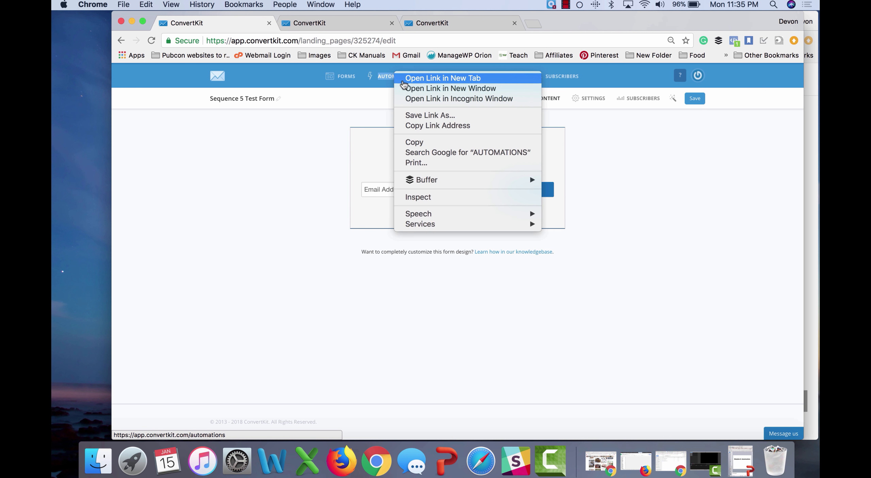
click(408, 80)
click(343, 23)
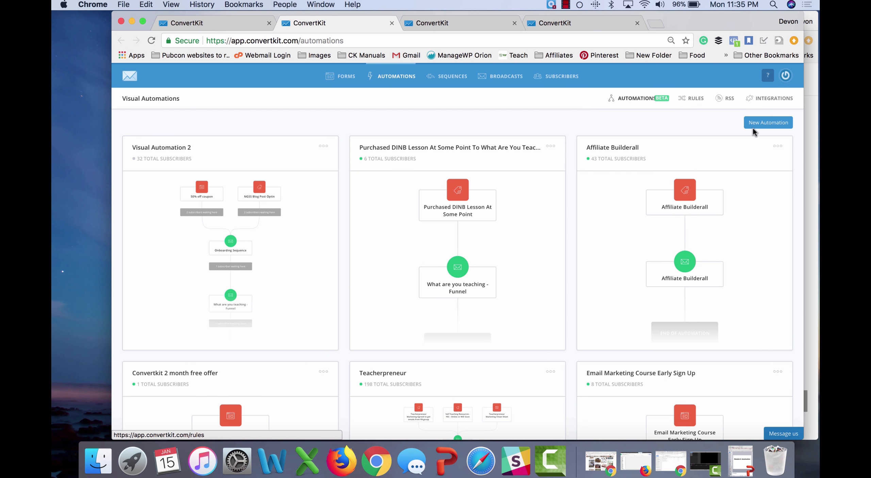
click(769, 124)
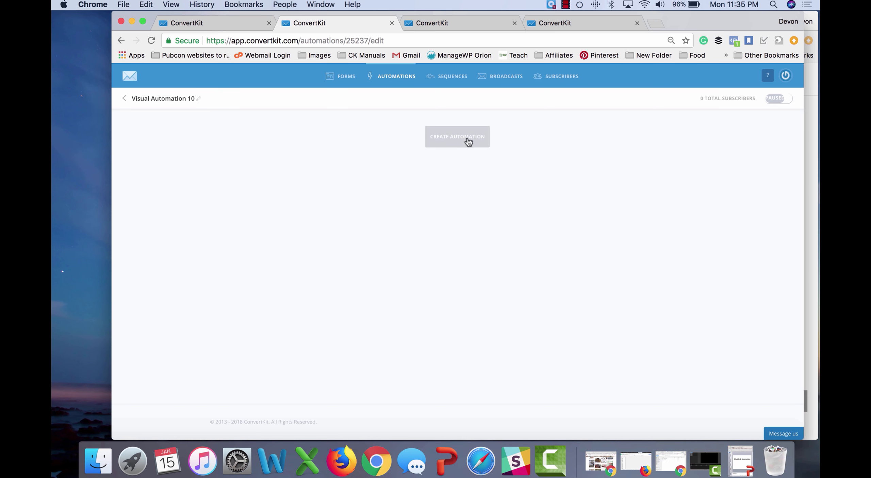
Step: Set the automation's trigger to joining Sequence 5 Test Form
click(466, 141)
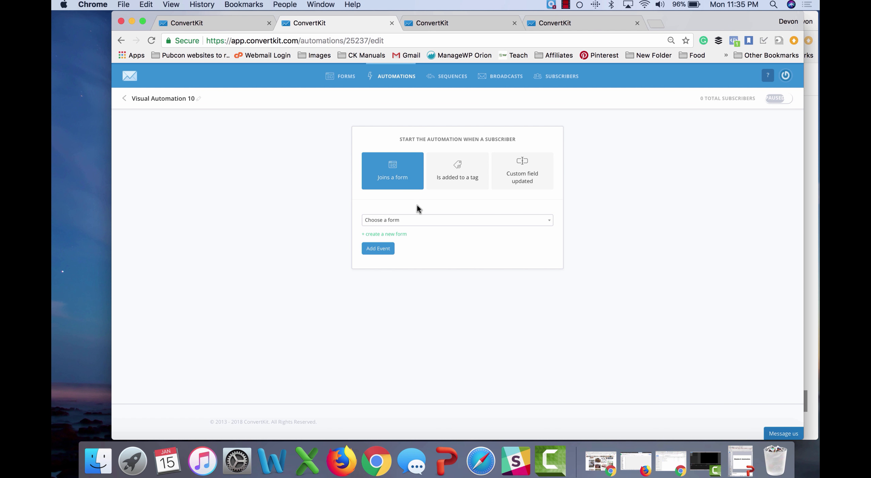
click(421, 221)
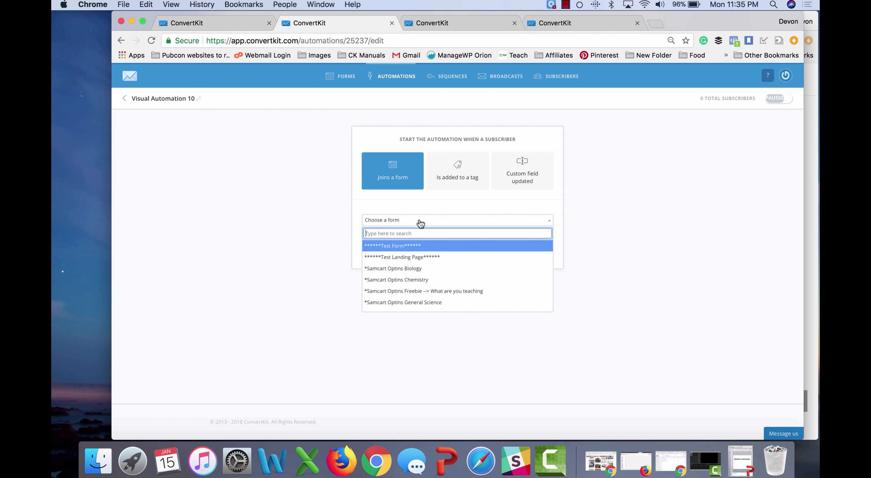
text(sequence)
click(410, 245)
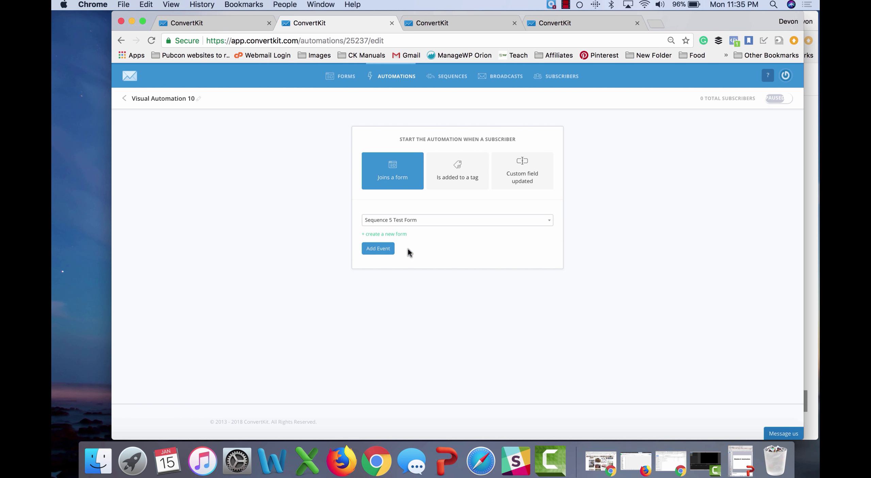
click(374, 249)
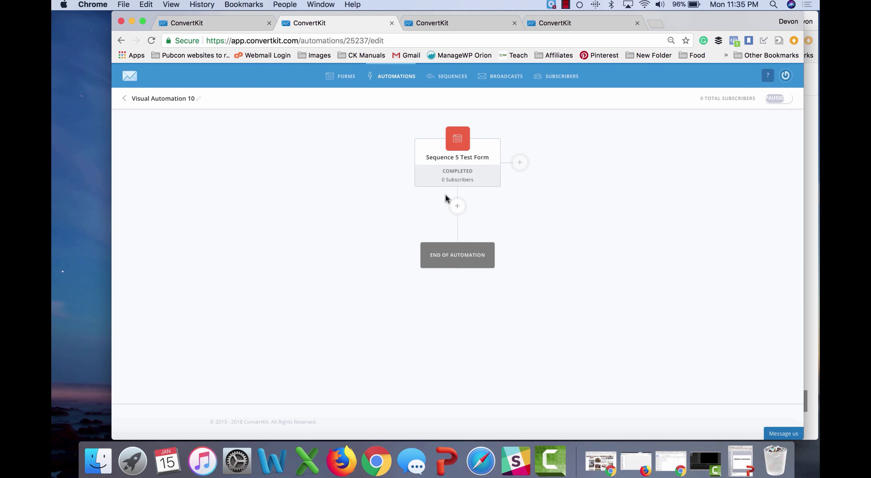
Step: Add an automation step that subscribes form sign-ups to Sequence 5 Test Sequence
click(457, 206)
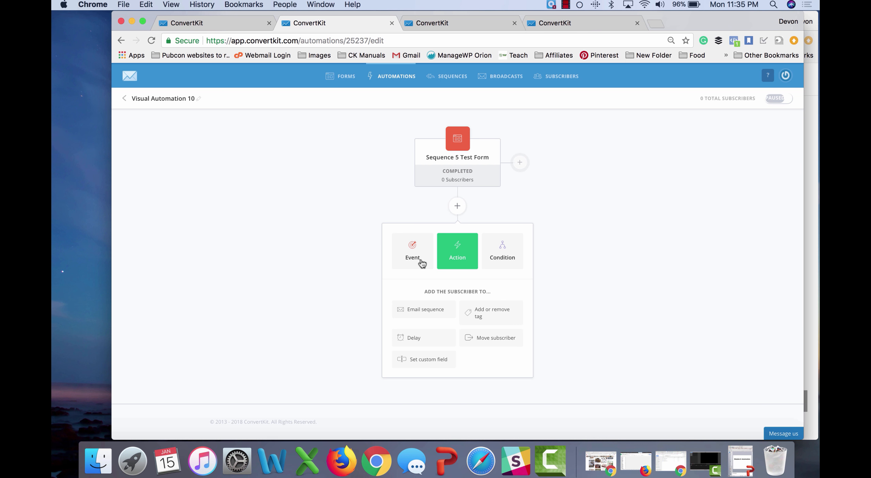
click(425, 313)
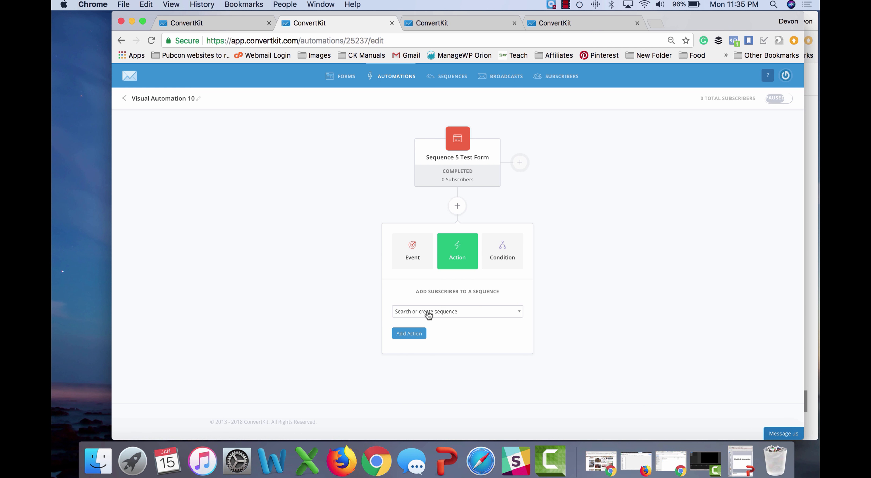
click(426, 313)
text(sequenc)
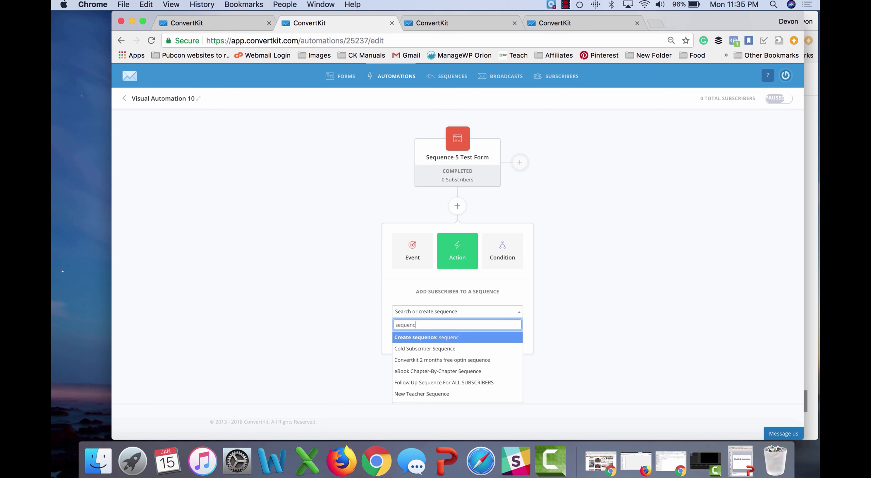
key(Down)
key(Down)
key(Down)
key(Down)
key(Down)
key(Down)
key(Down)
key(Down)
key(Down)
key(Down)
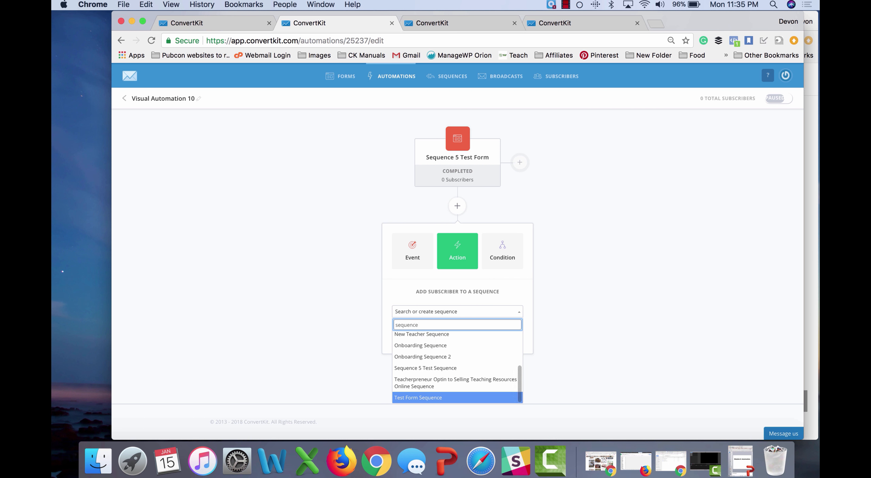
key(Up)
key(Up)
key(Return)
click(414, 333)
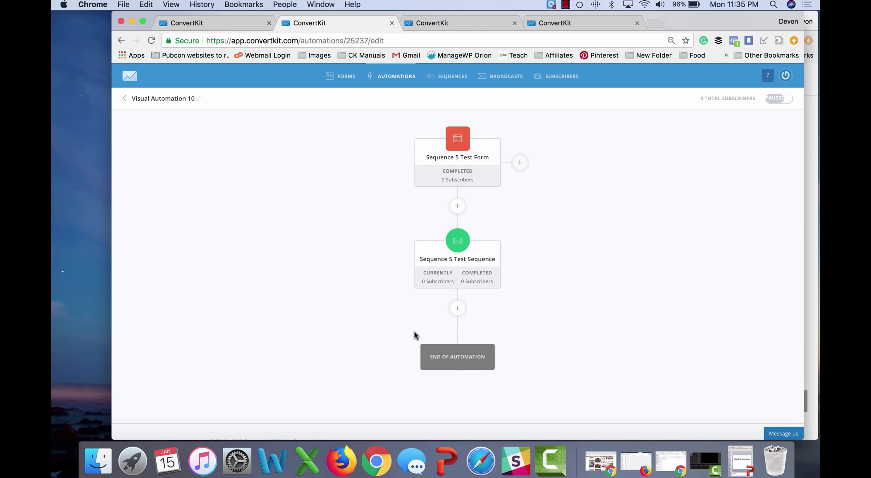
click(217, 23)
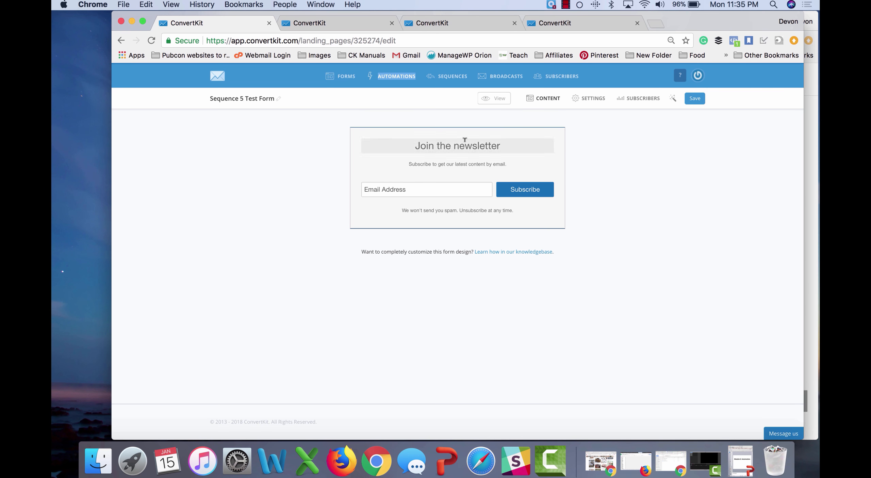
Step: Preview Sequence 5 Test Form and submit a test sign-up using a saved e-mail address
click(502, 100)
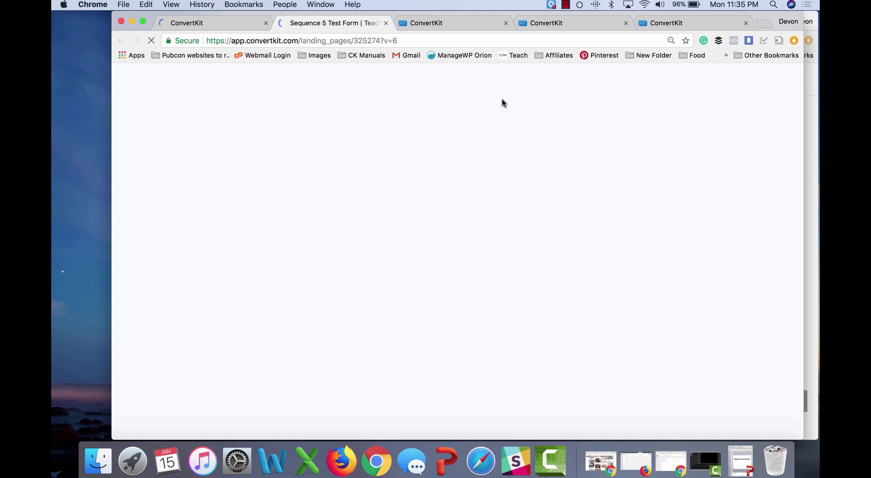
click(453, 121)
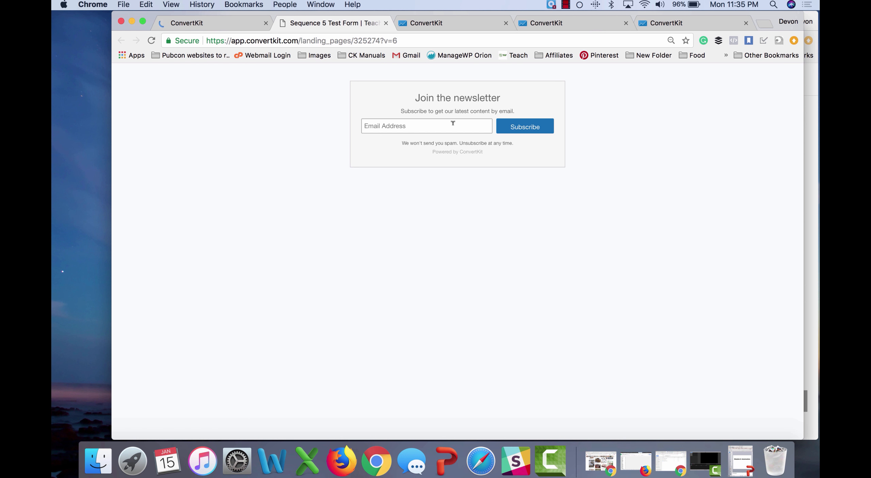
text(devon)
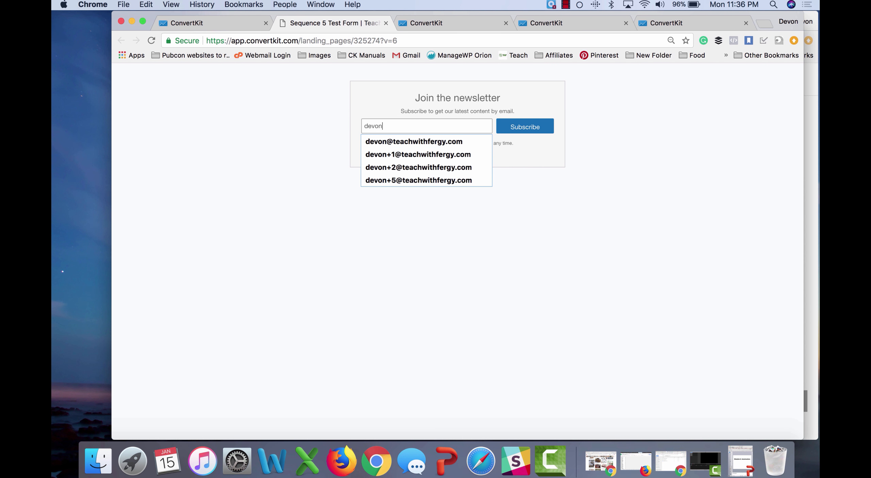
key(Down)
key(Return)
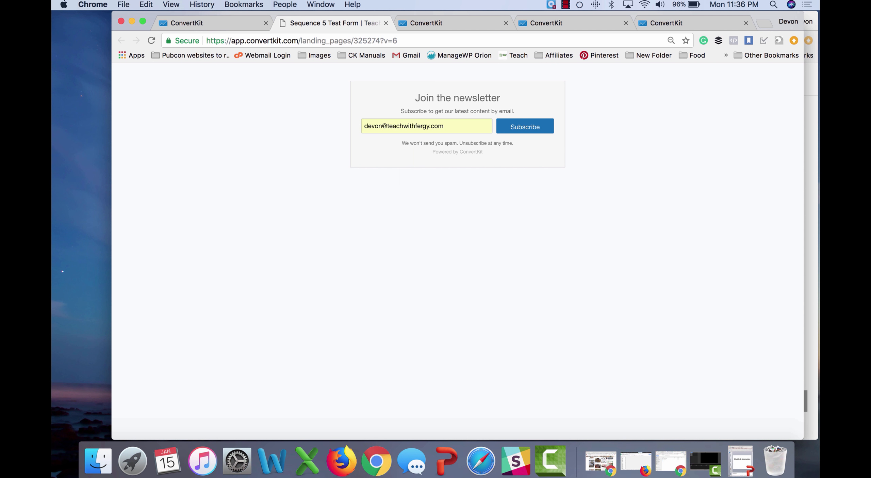
click(512, 129)
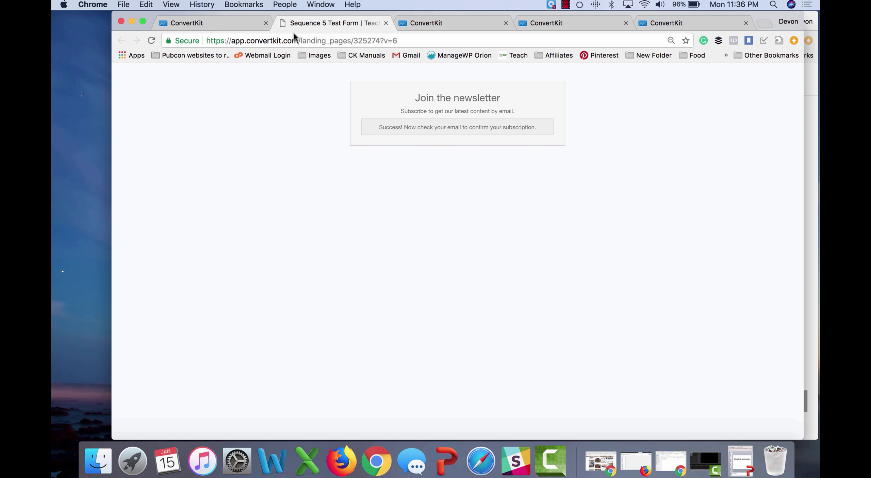
click(423, 22)
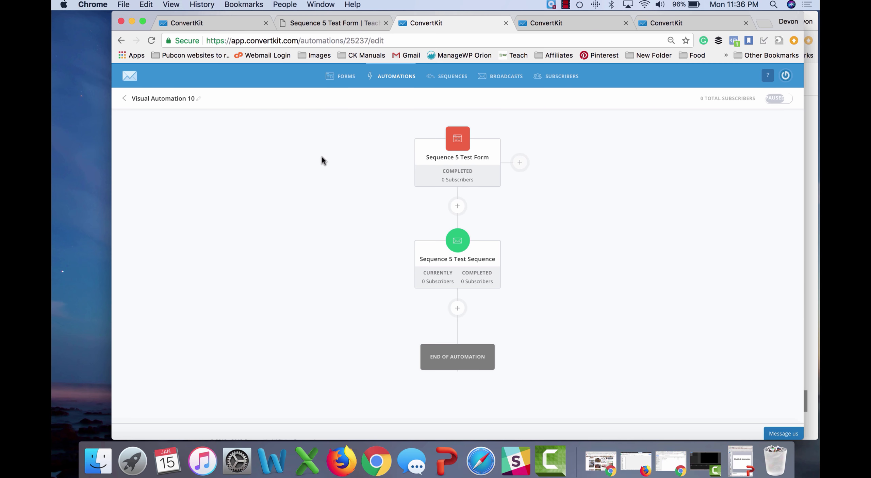
Step: Reload the automation and rename it 'Sequence 5 Test Sequence'
click(152, 41)
click(171, 98)
triple_click(171, 97)
text(Sequence 5 Test Sequence)
click(203, 159)
Step: Switch the automation from Paused to live
click(776, 99)
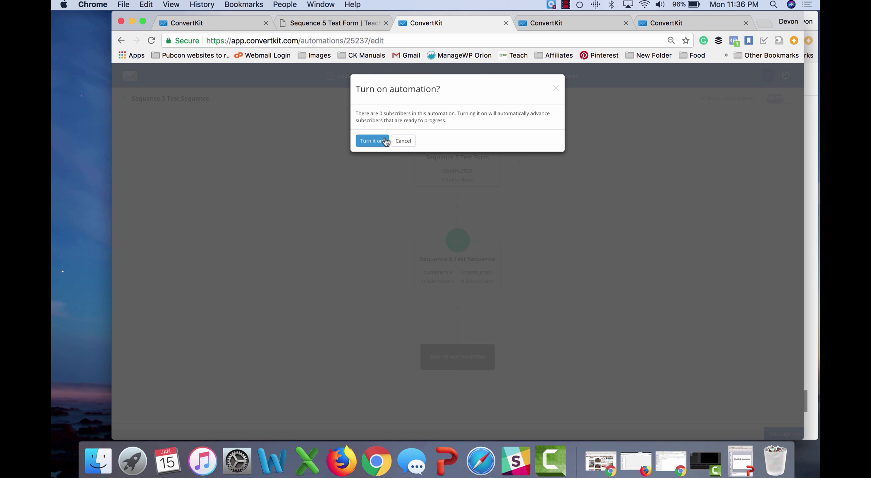
click(385, 141)
click(313, 21)
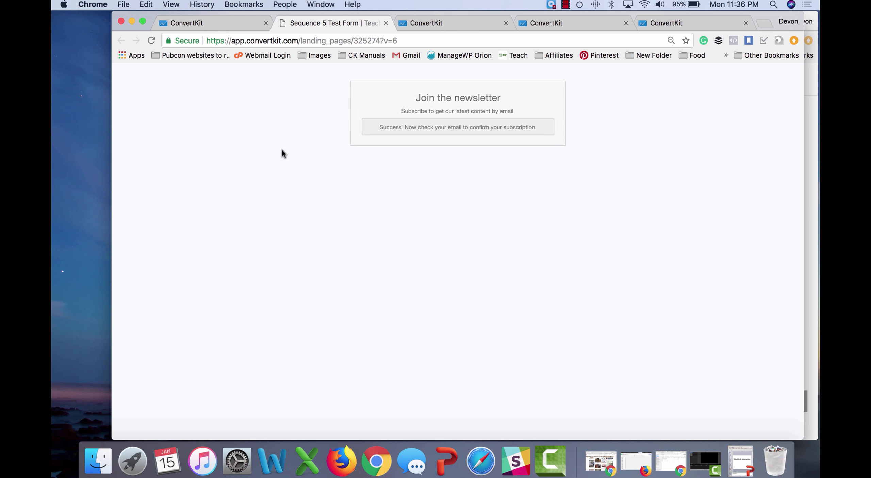
Step: Open a fresh form preview and submit another test sign-up with the saved e-mail address
click(386, 23)
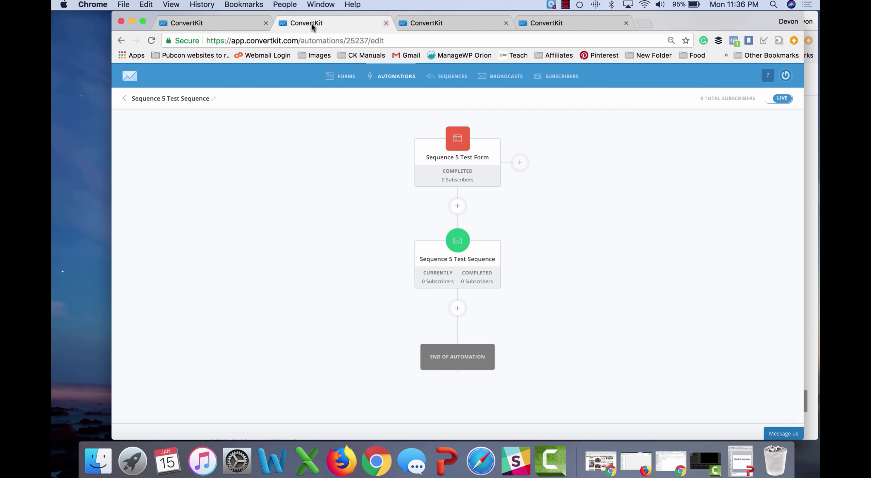
click(253, 24)
click(494, 99)
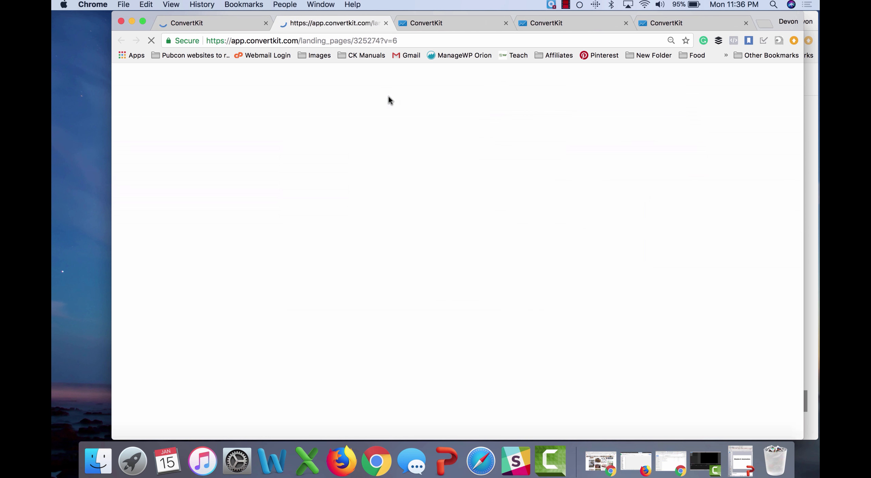
click(410, 123)
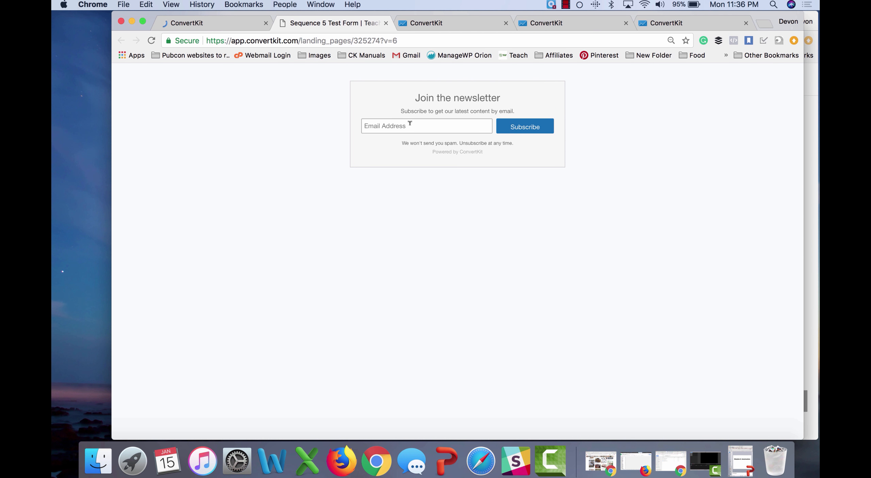
text(devon)
key(Down)
key(Return)
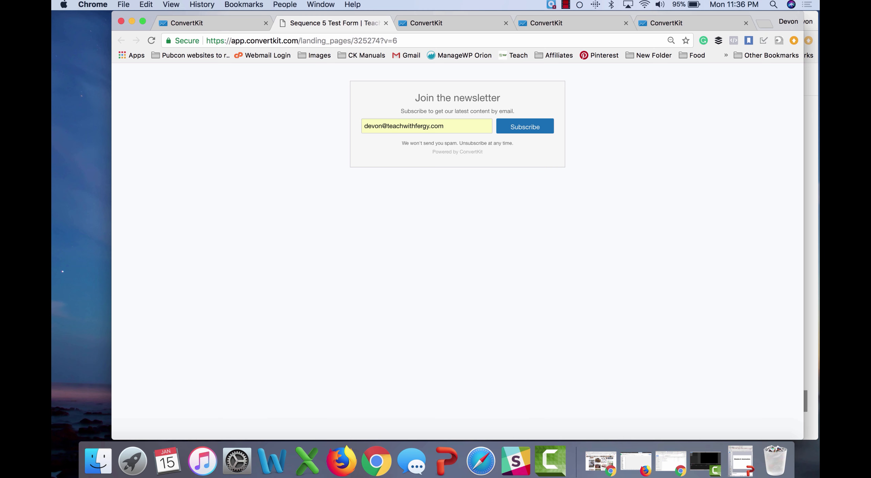
click(521, 132)
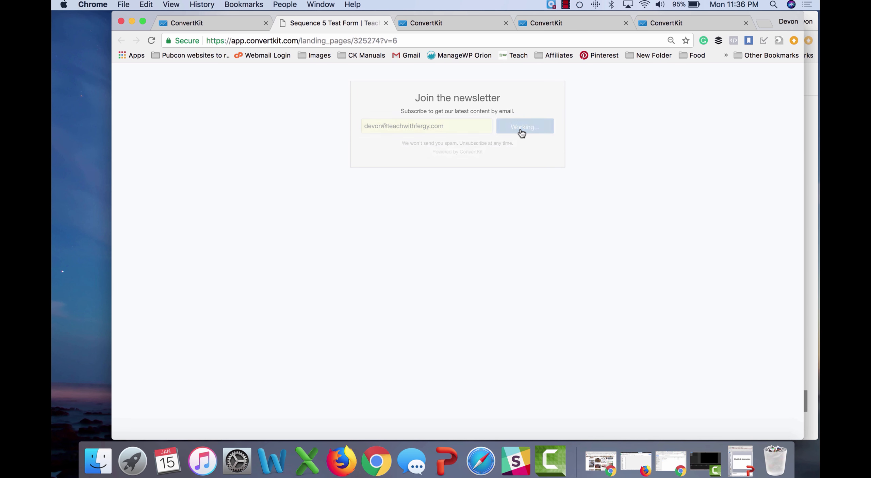
Step: Check the live automation's results, then go to the Sequences list
click(422, 23)
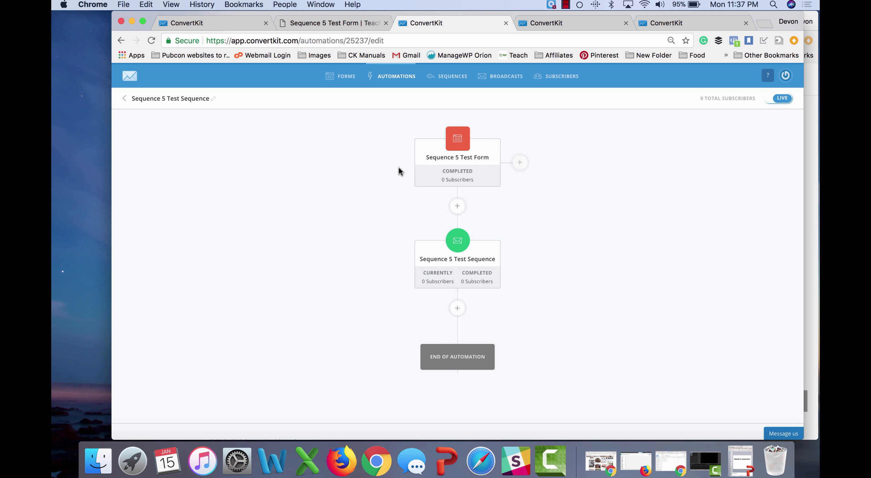
click(327, 22)
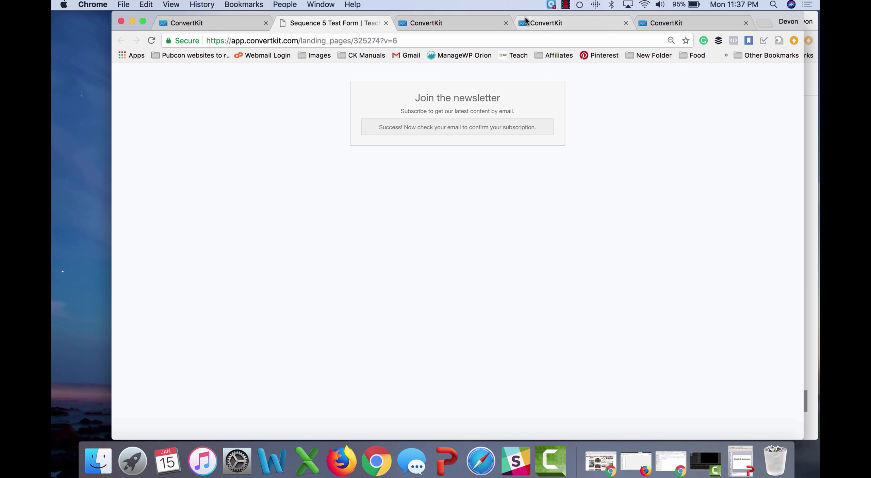
click(208, 23)
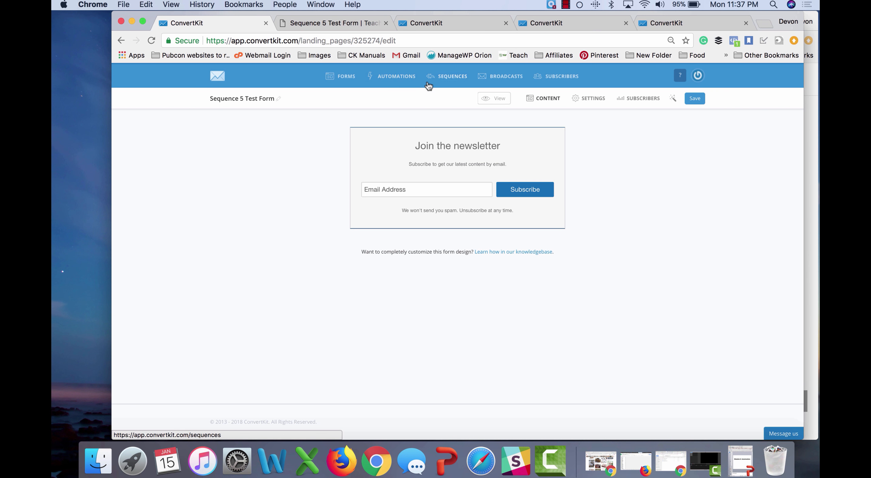
click(452, 76)
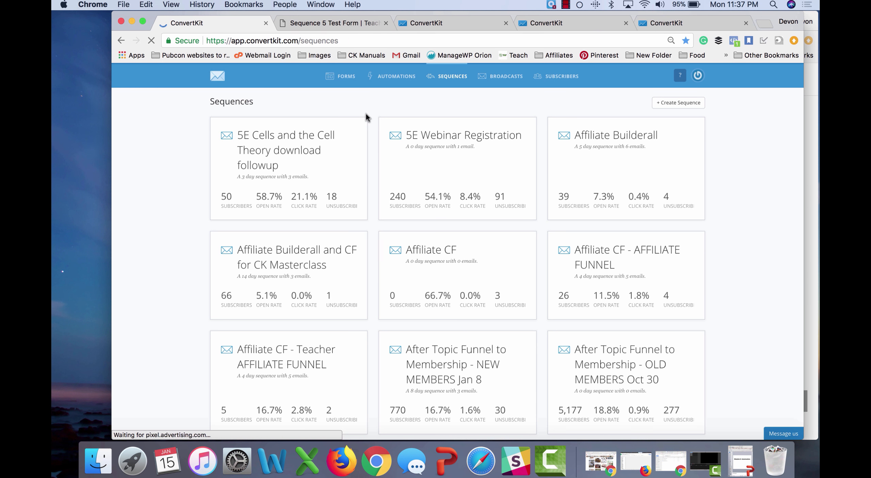
Step: Search the Sequences page for 'sequence 5' and open Sequence 5 Test Sequence
key(super+f)
text(sequence)
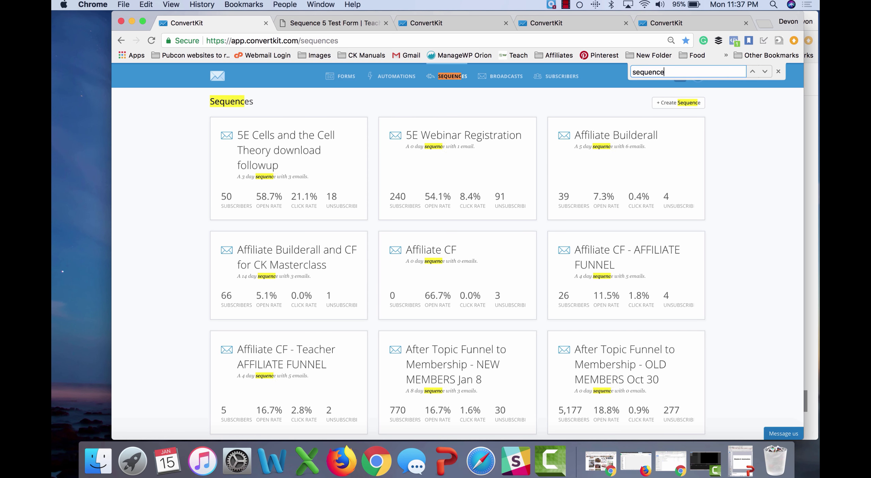
key(Return)
key(Return)
key(Return)
key(Return)
key(Return)
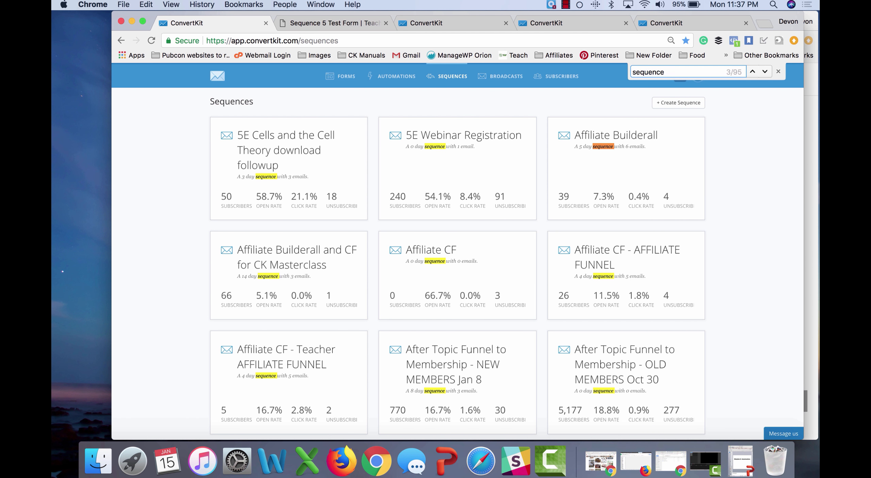
text(5)
click(594, 271)
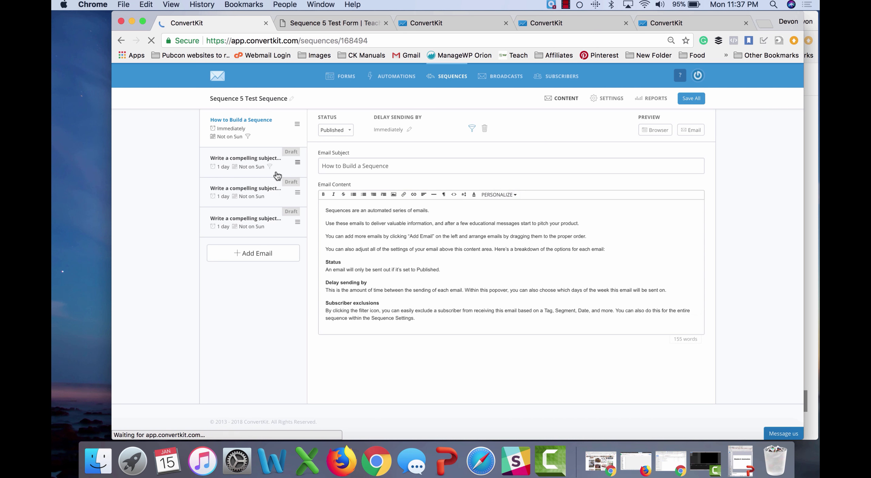
Step: Replace the email body with the Sequence 5 tagging explanation and link the phrase 'click here to tag'
triple_click(430, 318)
key(super+a)
text(If)
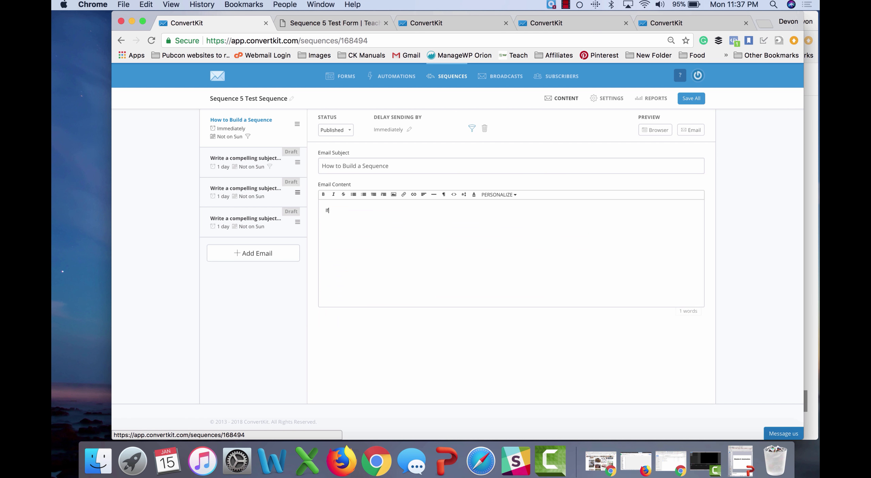
text( you click this link, you will be tagged as Sequence 5 )
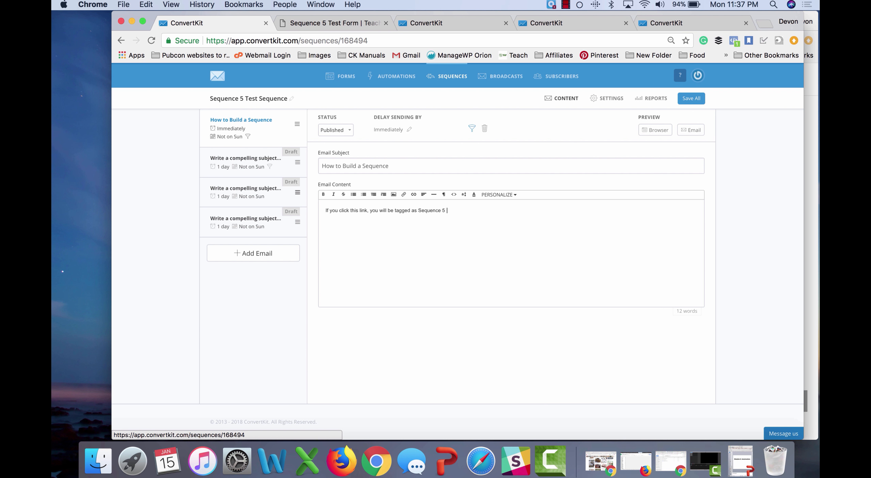
text(Test Sequence)
text(click here to )
text(o)
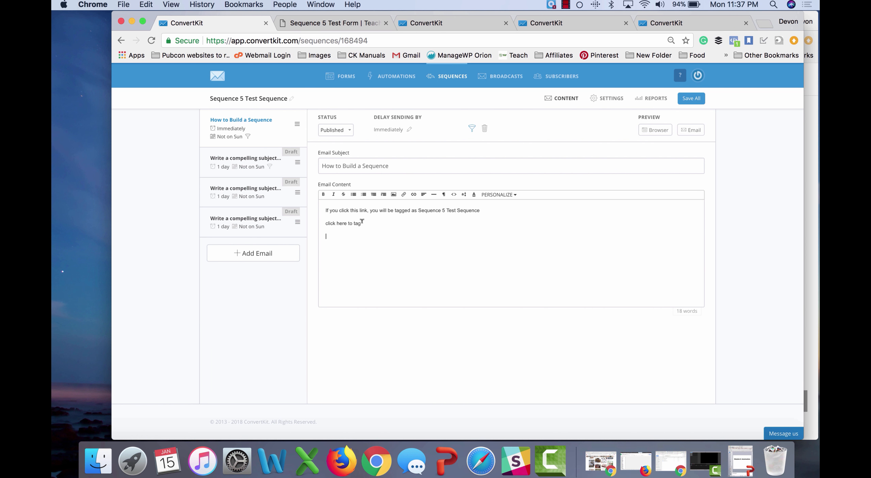
drag(361, 222, 309, 223)
key(super+k)
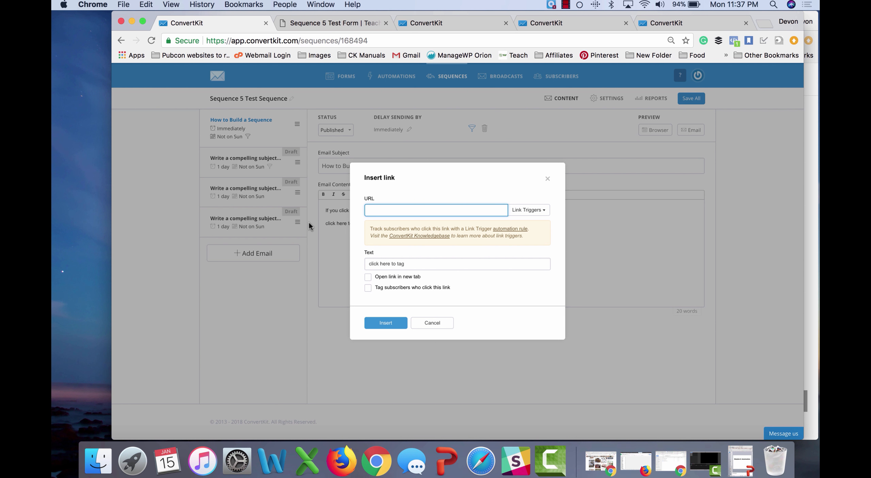
text(www.testlink.com)
click(394, 287)
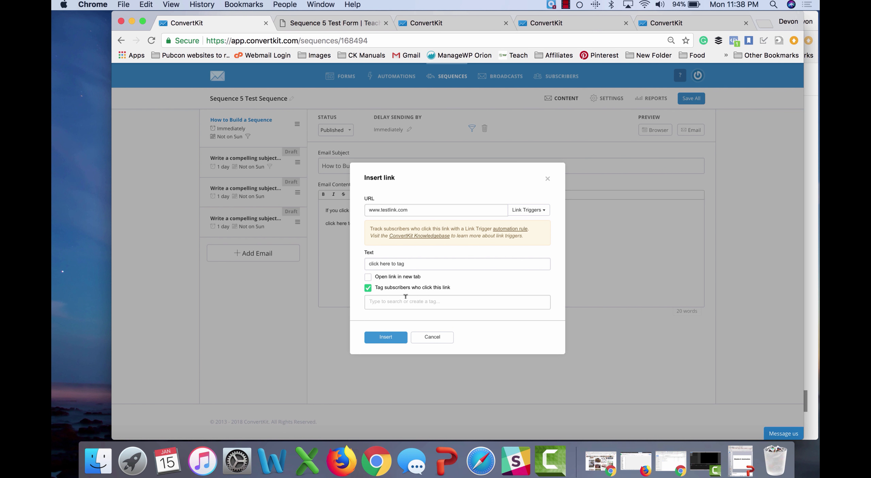
click(405, 297)
text(Sequence 5 Sequence 1)
click(385, 341)
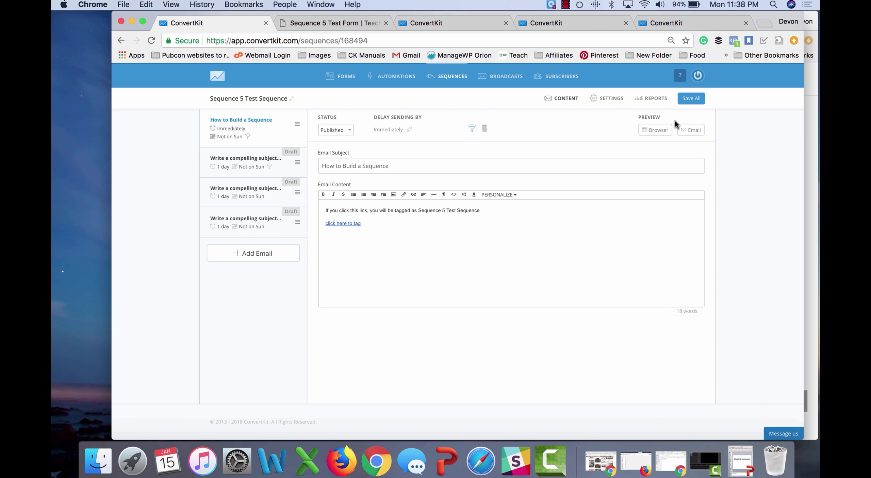
click(691, 100)
Step: Browse the Bread In Bag sequence's emails and open 'Thank you for downloading'
click(558, 28)
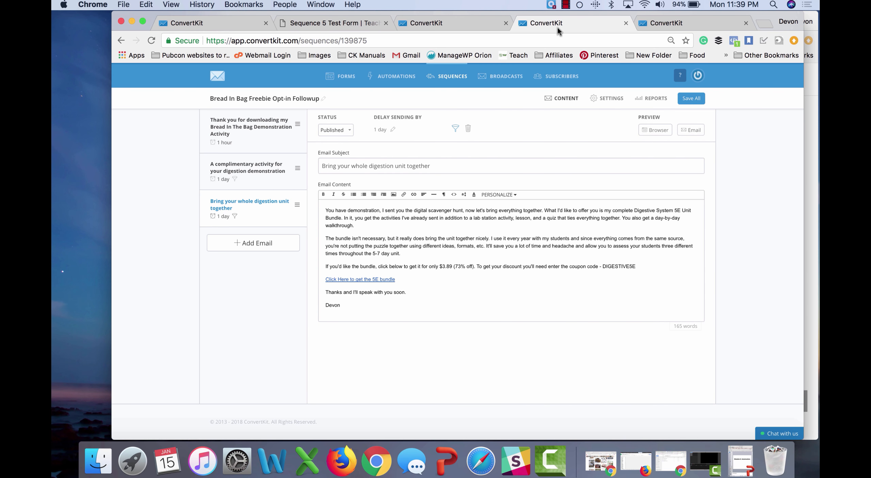
click(244, 139)
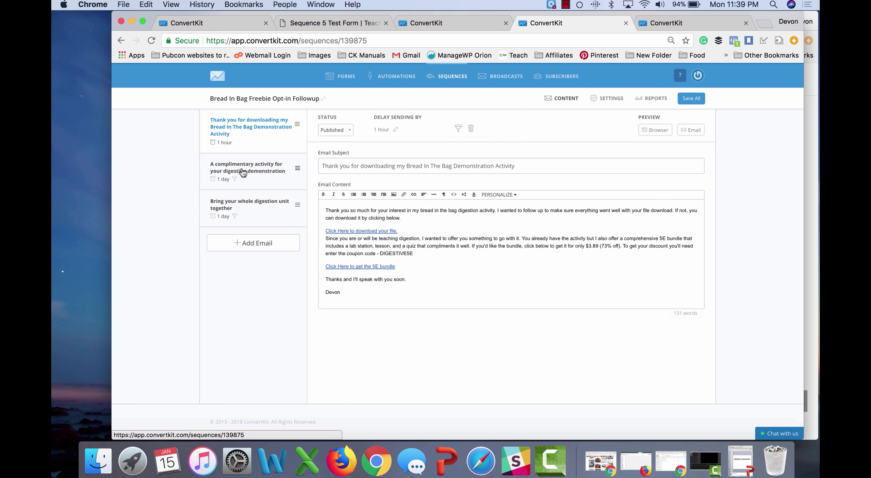
click(243, 172)
click(244, 205)
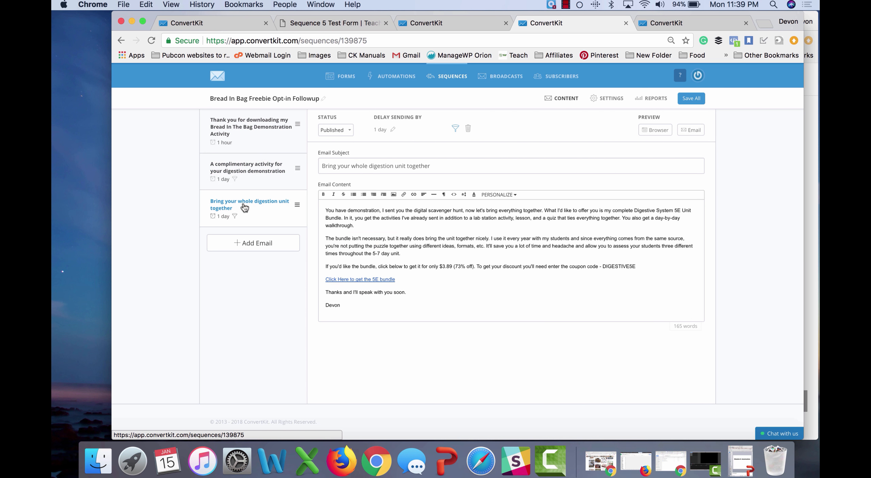
click(265, 137)
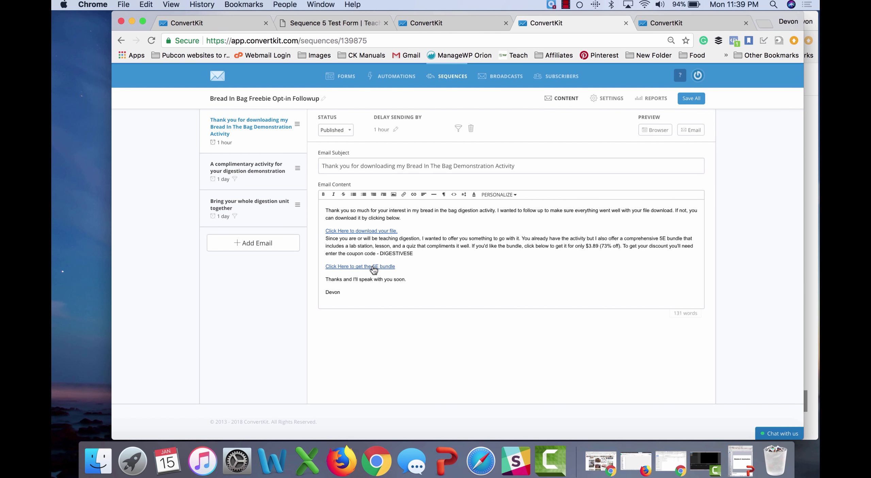
Step: Make the email's download link tag clickers with Teacher Biology
click(369, 234)
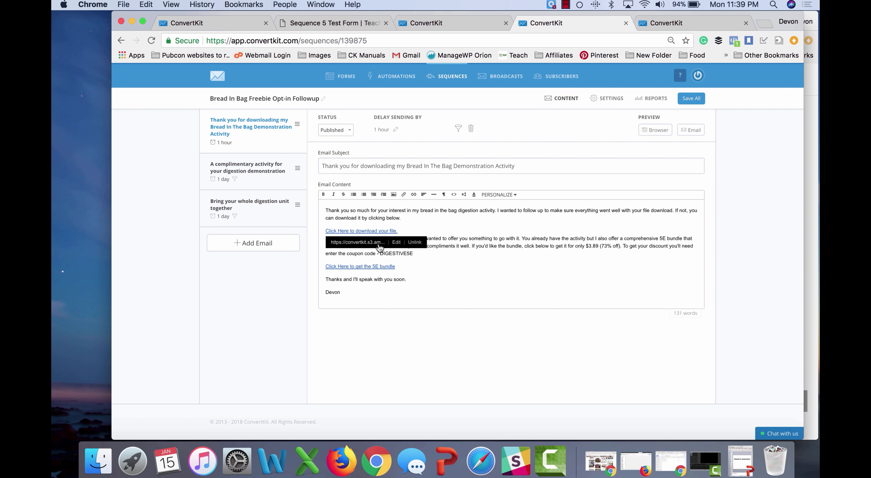
click(398, 242)
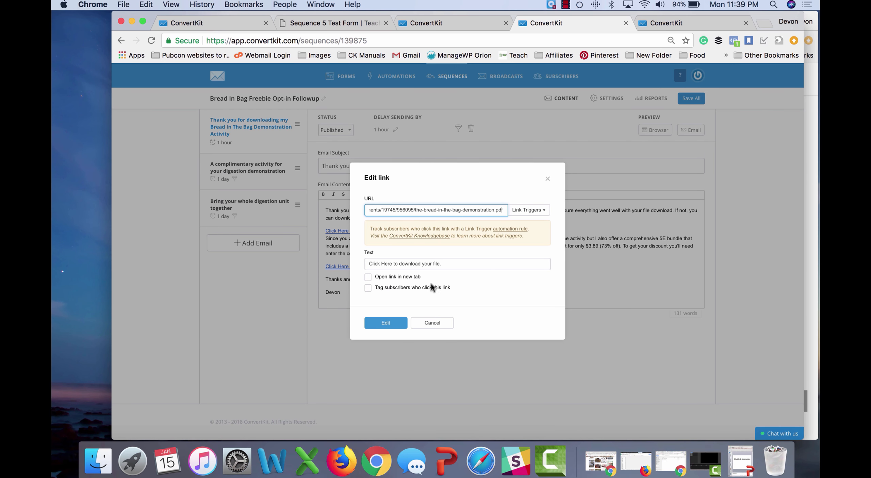
click(415, 288)
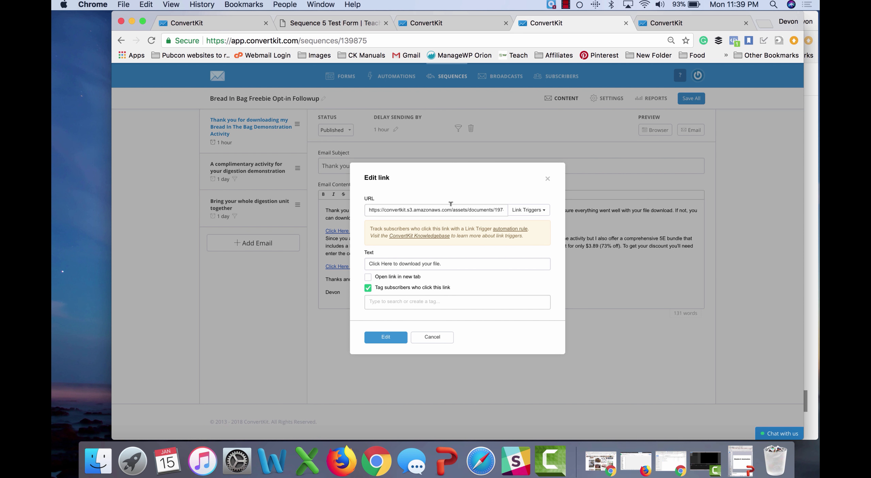
click(428, 301)
text(bio)
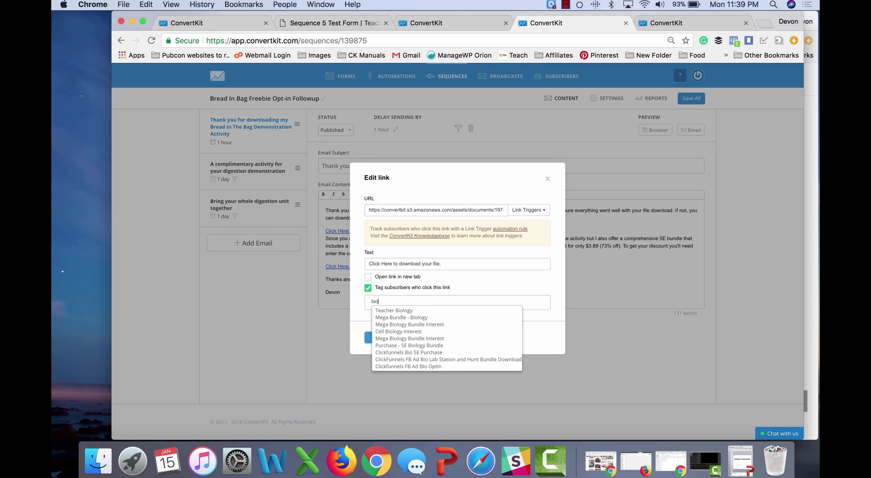
click(423, 309)
click(390, 336)
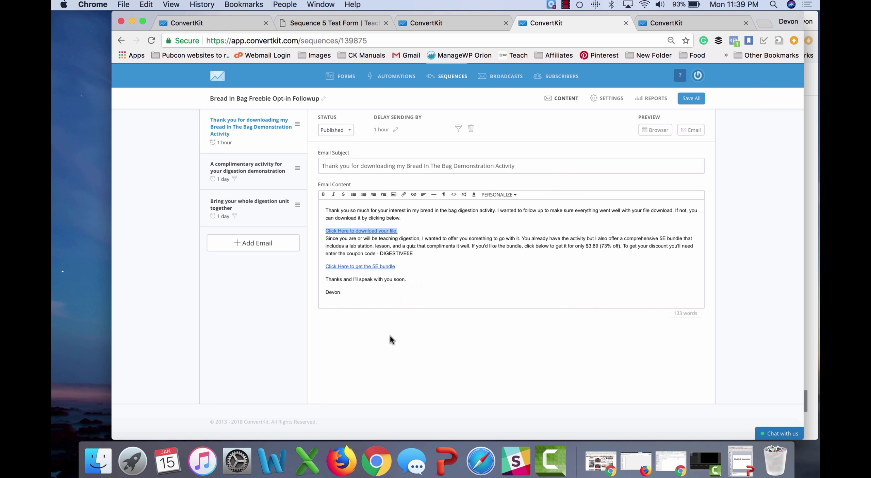
click(464, 279)
Step: Review the remaining Bread In Bag emails, then view the Onboarding Sequence
click(255, 169)
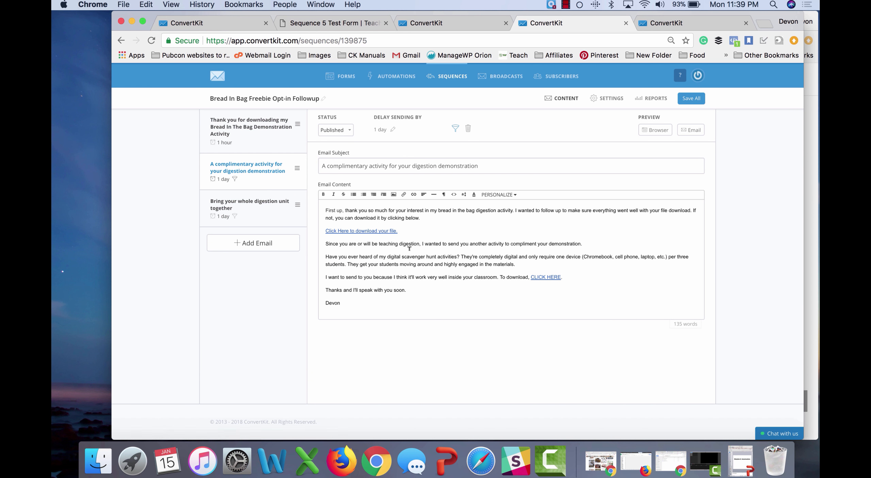
click(265, 211)
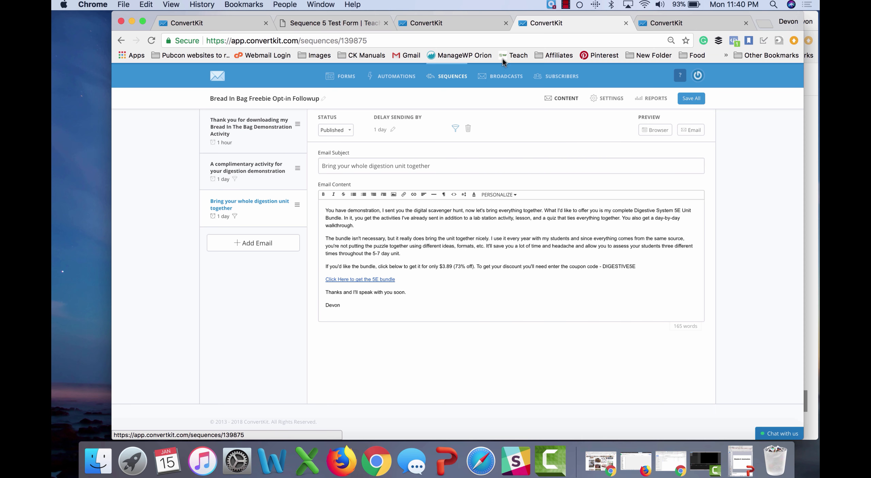
click(658, 24)
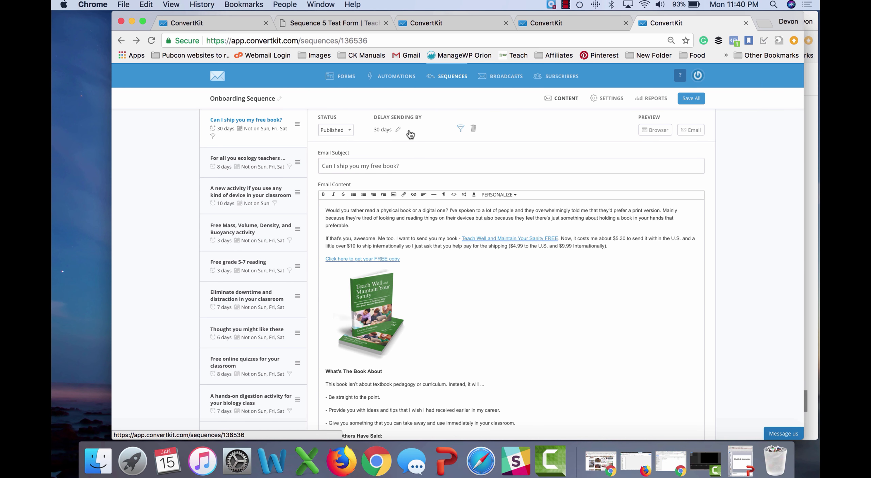
click(265, 168)
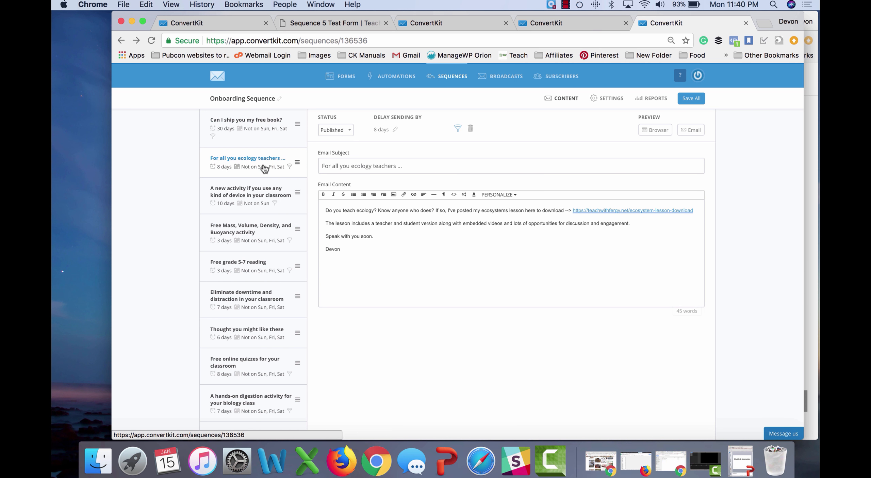
click(457, 128)
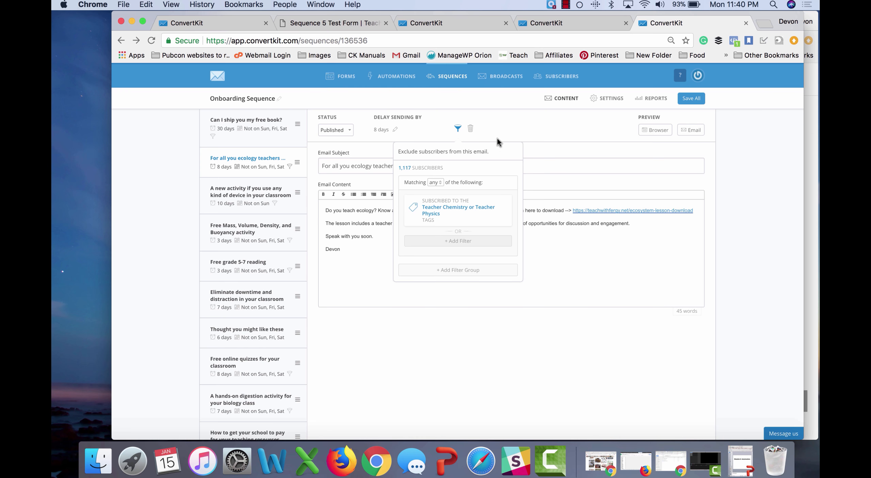
click(519, 127)
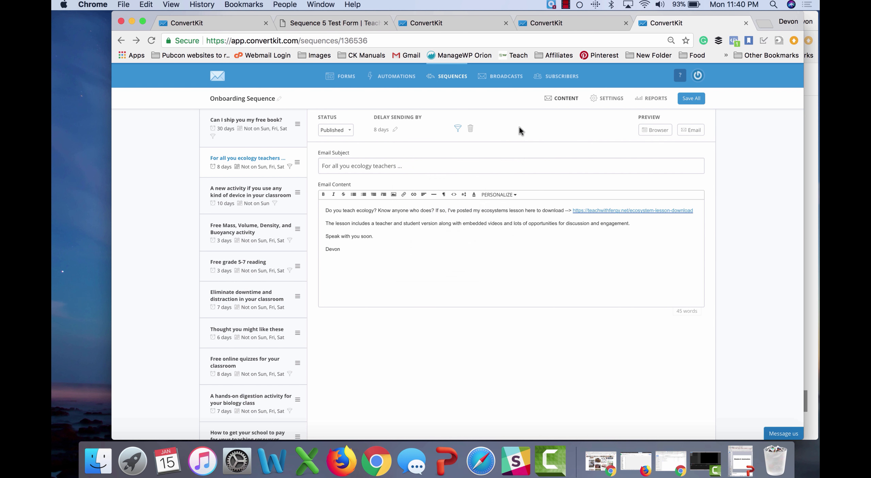
click(262, 196)
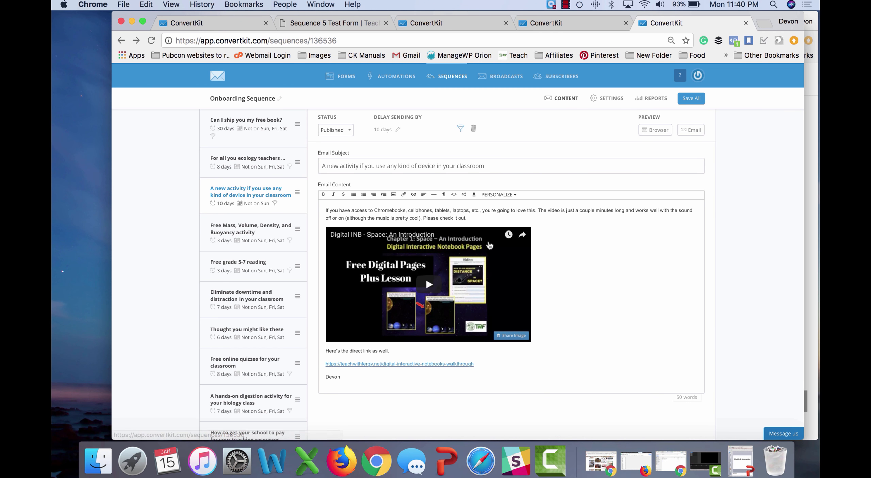
click(252, 235)
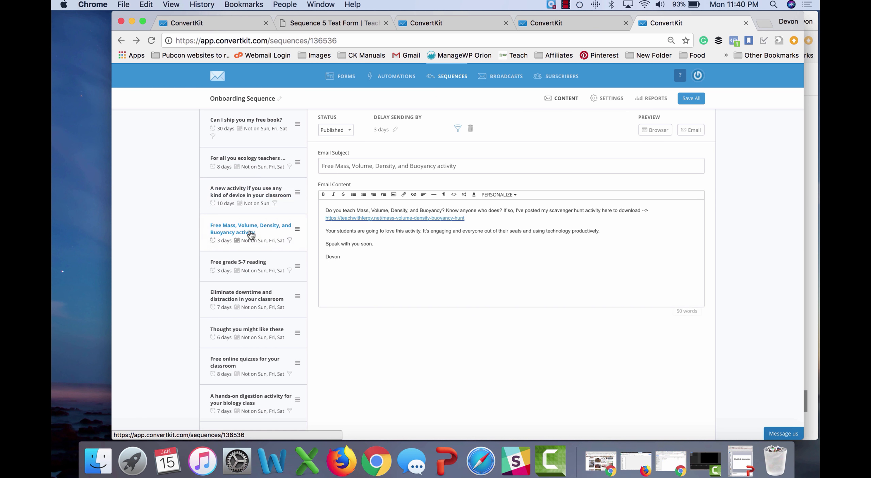
scroll(252, 278, down, 5)
click(250, 218)
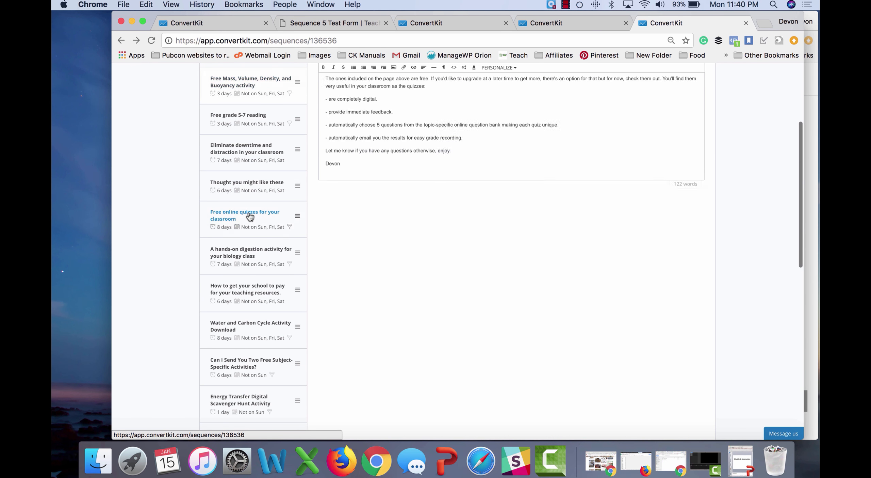
click(252, 248)
scroll(257, 308, down, 5)
scroll(257, 308, down, 8)
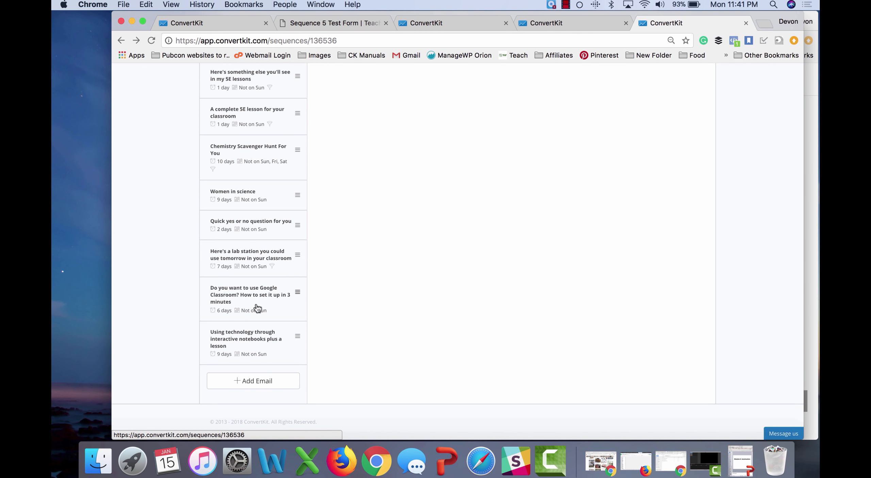
scroll(258, 308, up, 15)
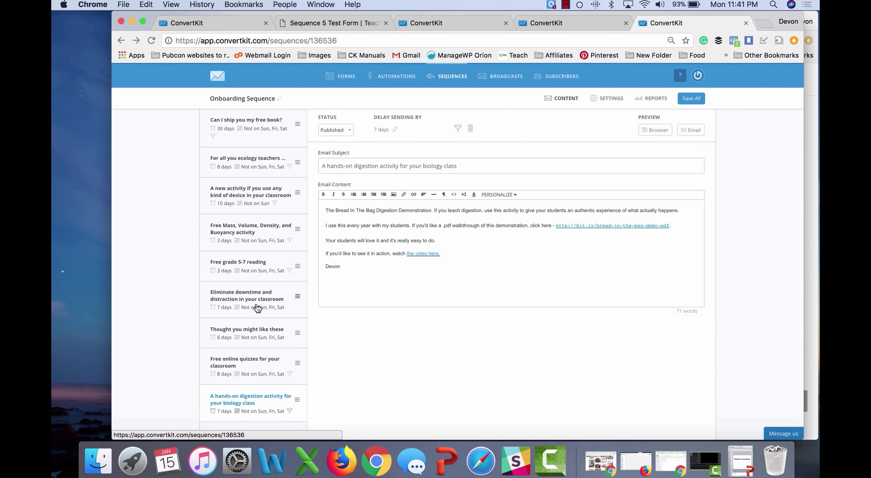
scroll(257, 308, down, 12)
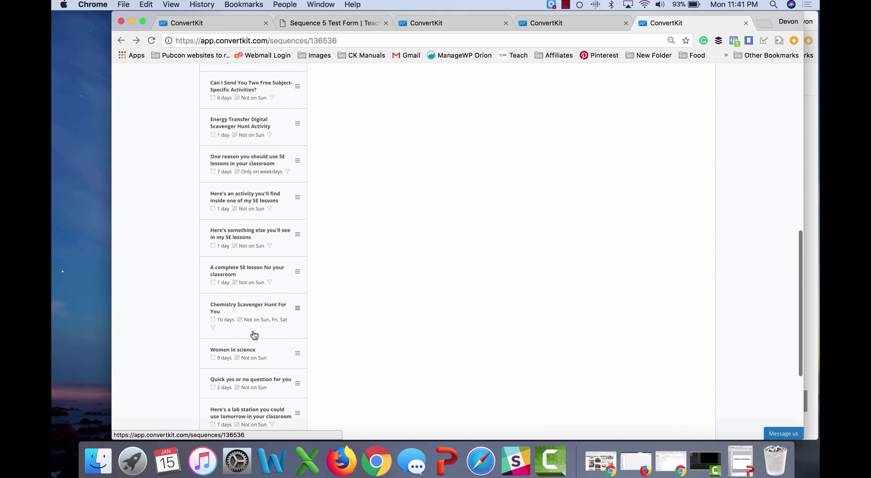
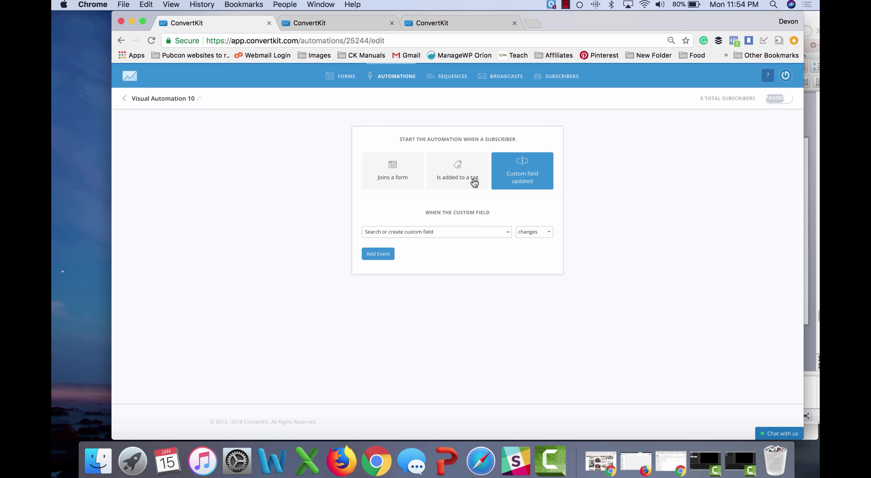
Step: Start the automation when a subscriber joins Sequence 6 Test Form
click(474, 183)
click(396, 179)
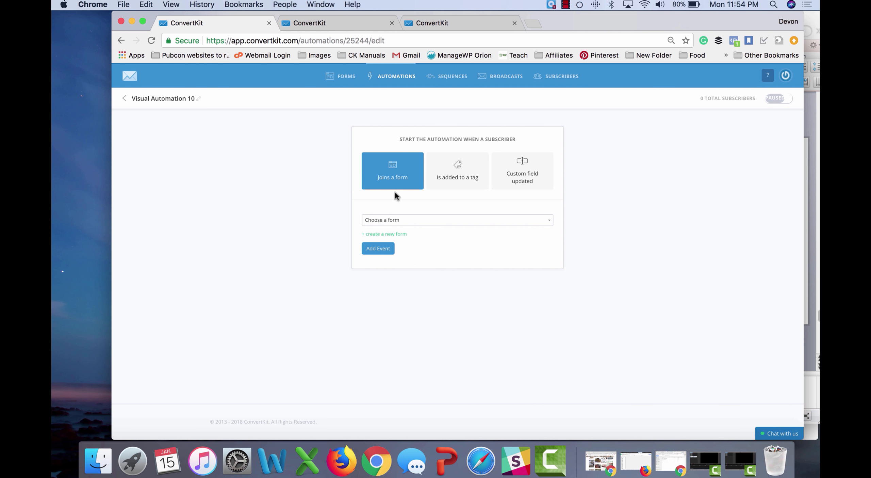
click(411, 222)
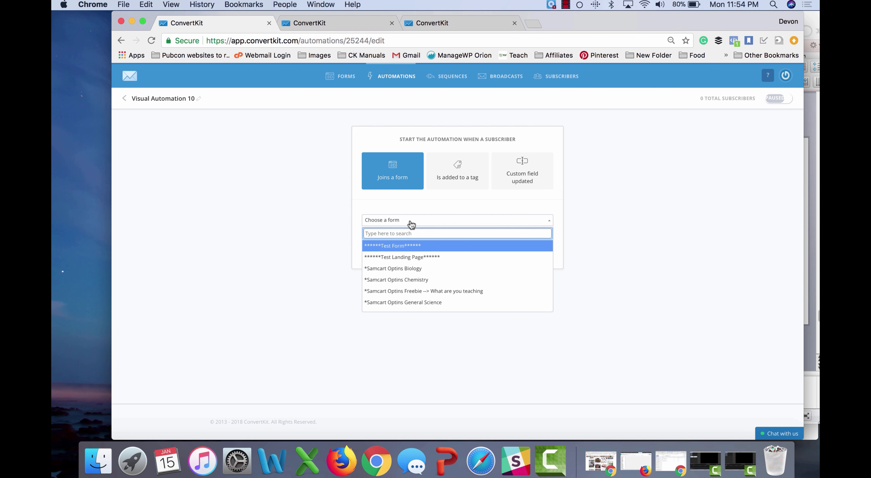
text(sequence)
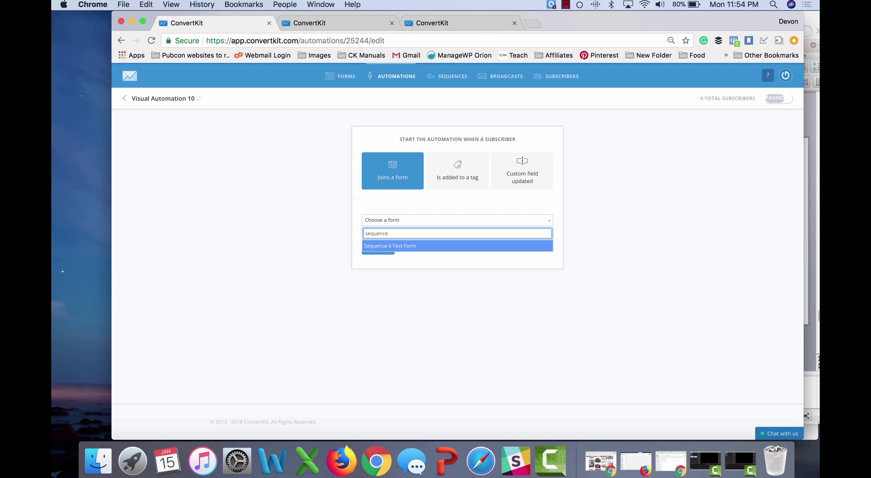
key(Return)
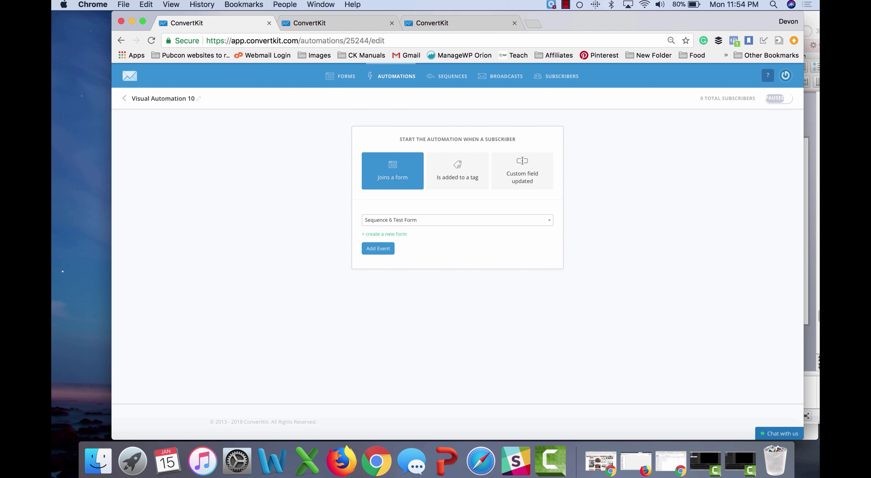
click(383, 248)
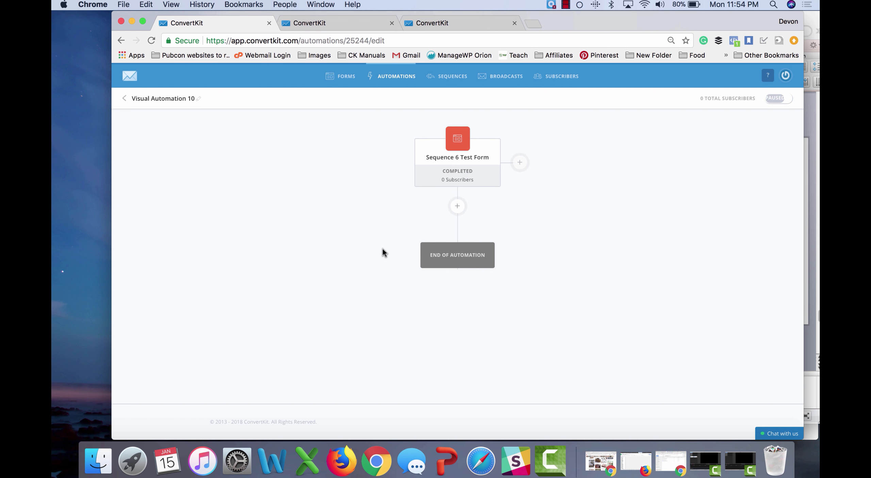
Step: Add a second trigger for when the Clicked Book Purchase Link tag is added
click(520, 162)
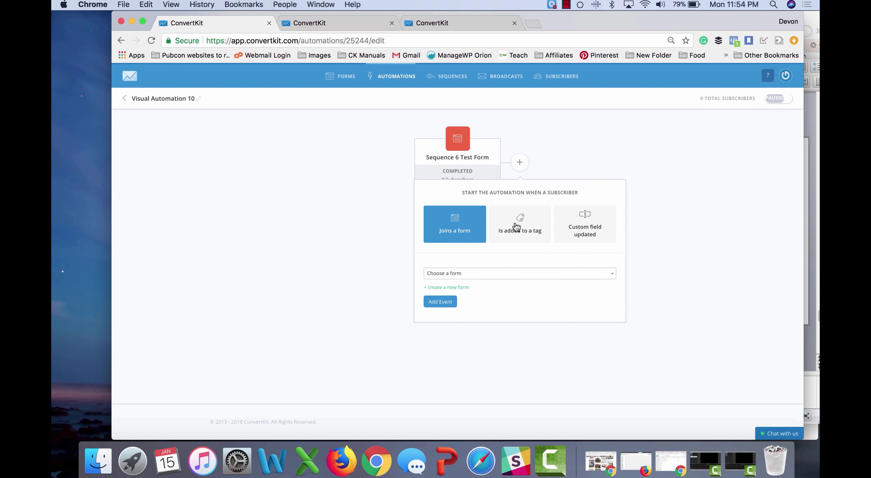
click(516, 227)
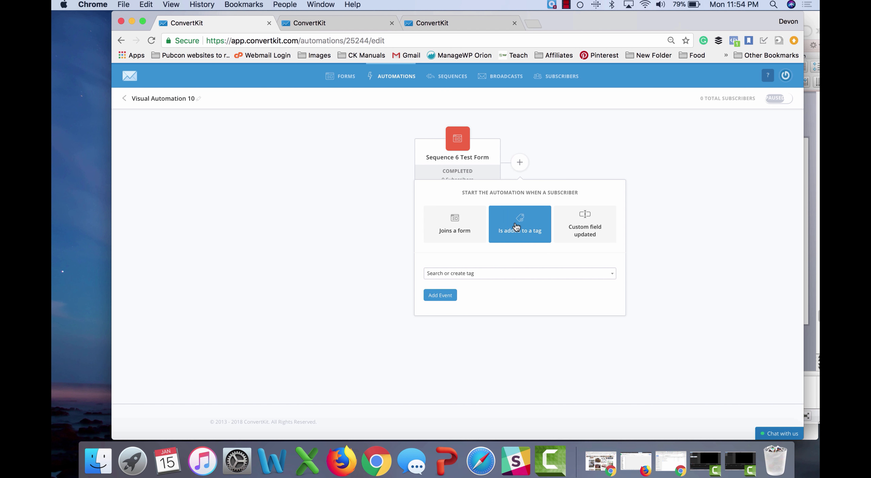
click(478, 278)
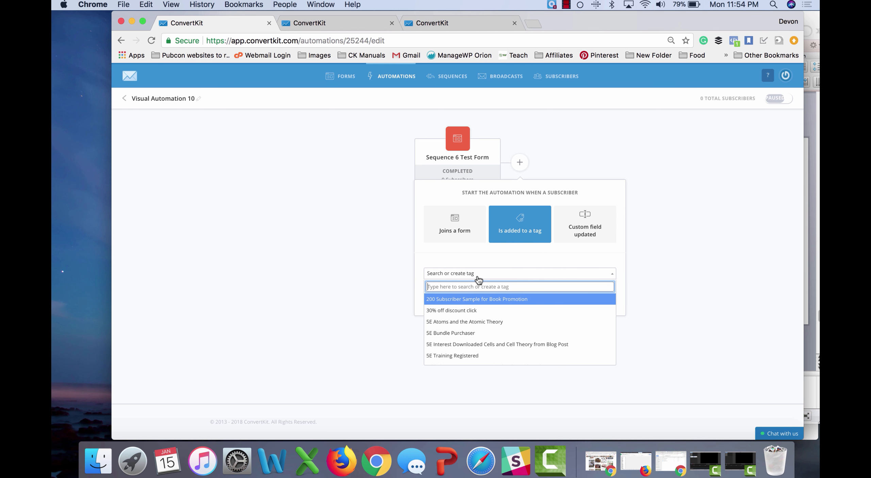
scroll(482, 311, down, 5)
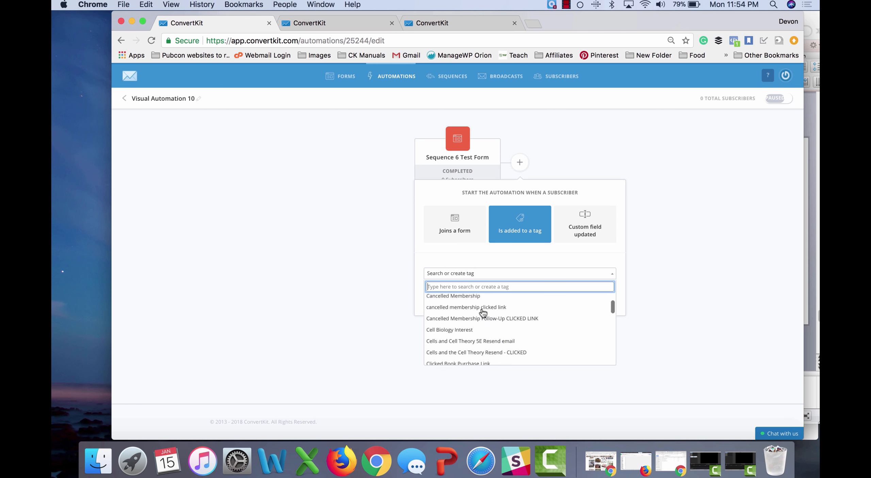
scroll(483, 312, down, 3)
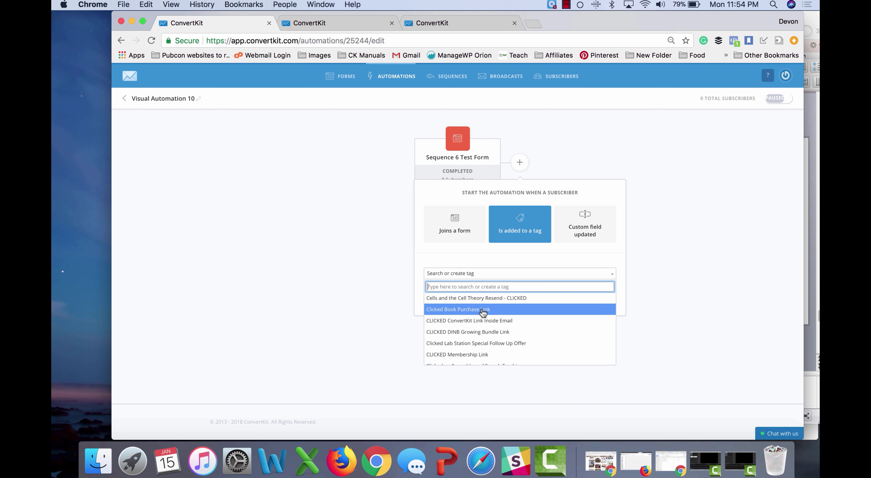
click(483, 309)
click(443, 295)
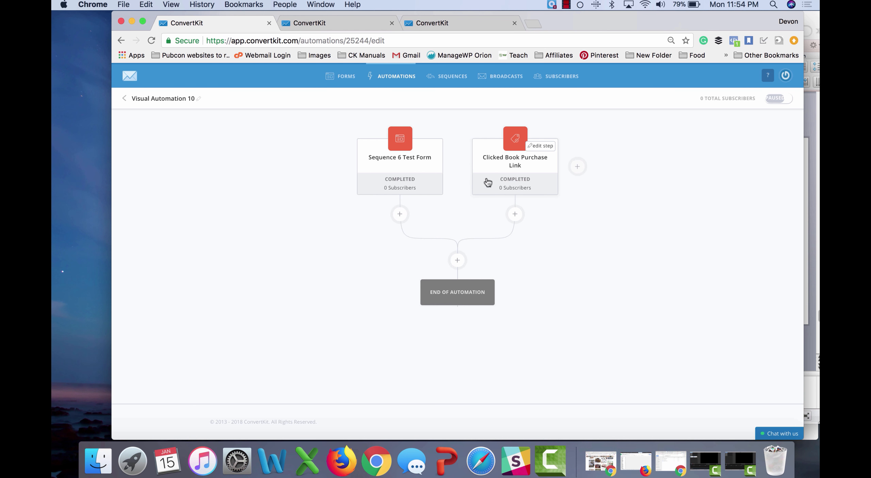
Step: Add a condition after both triggers checking for the 5E Bundle Purchaser tag, with Yes/No paths
click(457, 261)
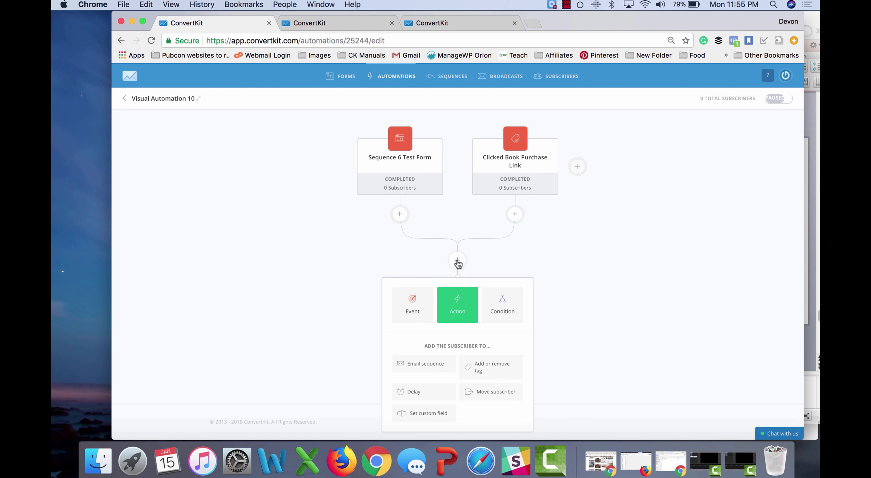
scroll(302, 347, down, 2)
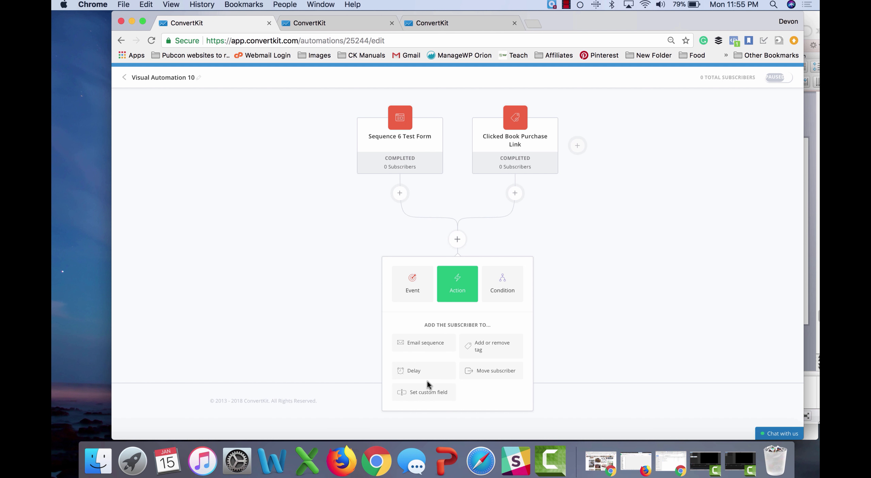
click(502, 292)
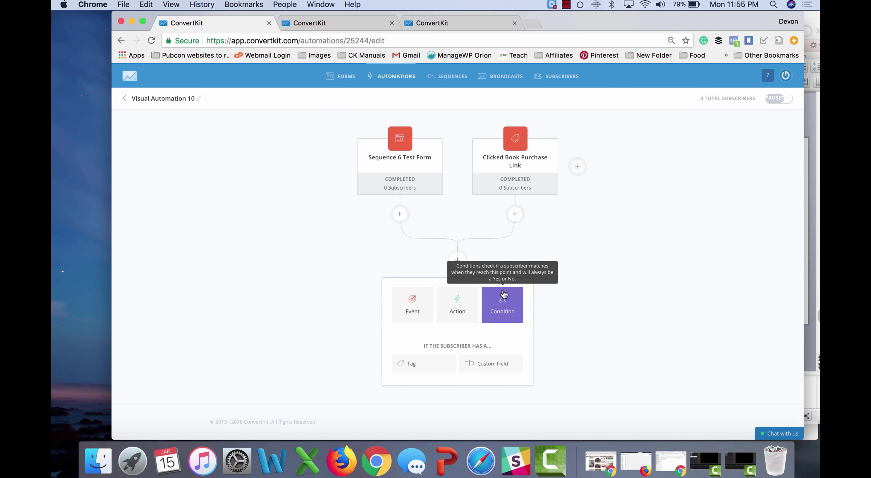
click(419, 374)
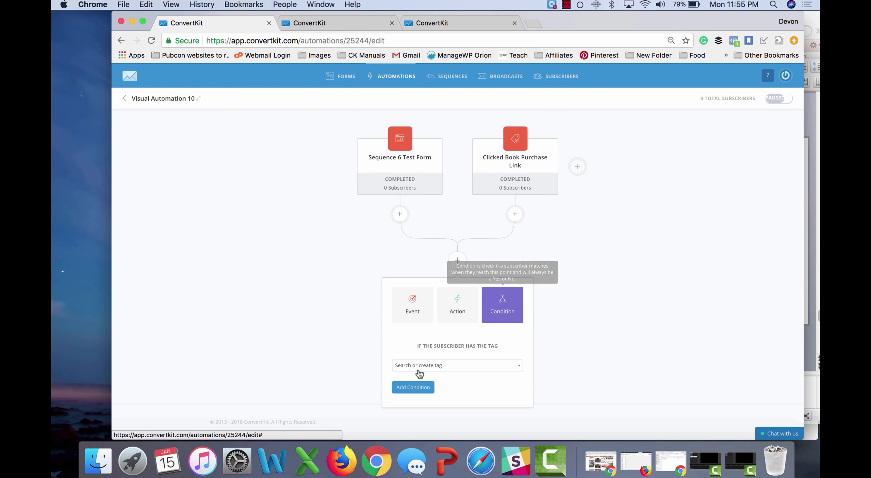
click(439, 366)
scroll(430, 340, down, 3)
scroll(430, 340, up, 3)
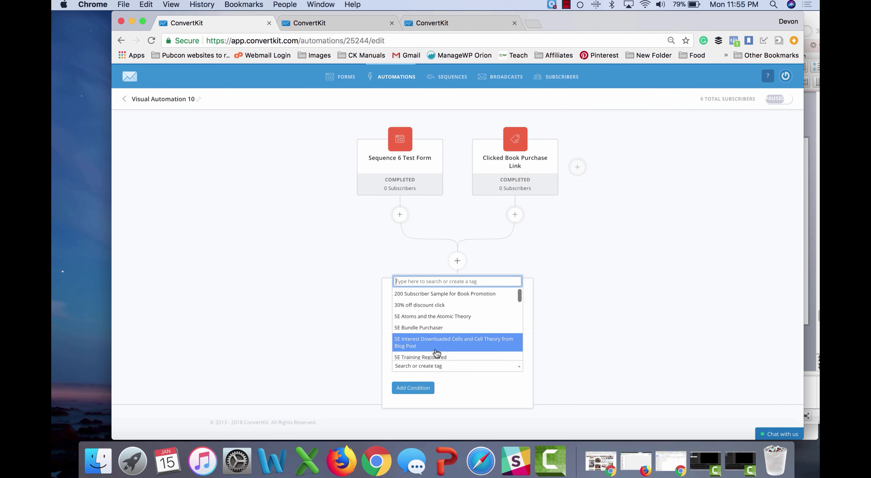
click(430, 327)
click(428, 386)
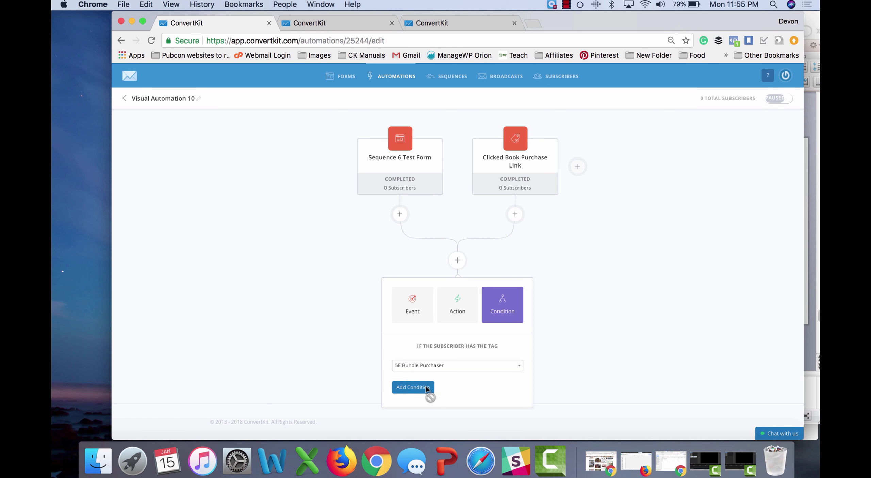
scroll(426, 386, down, 6)
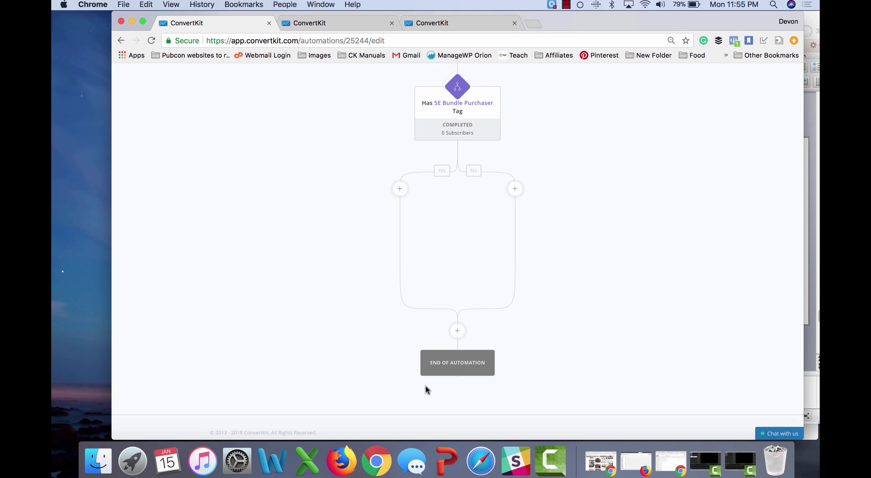
Step: Make the Yes branch add subscribers to Sequence 6 Test Sequence
scroll(426, 386, up, 5)
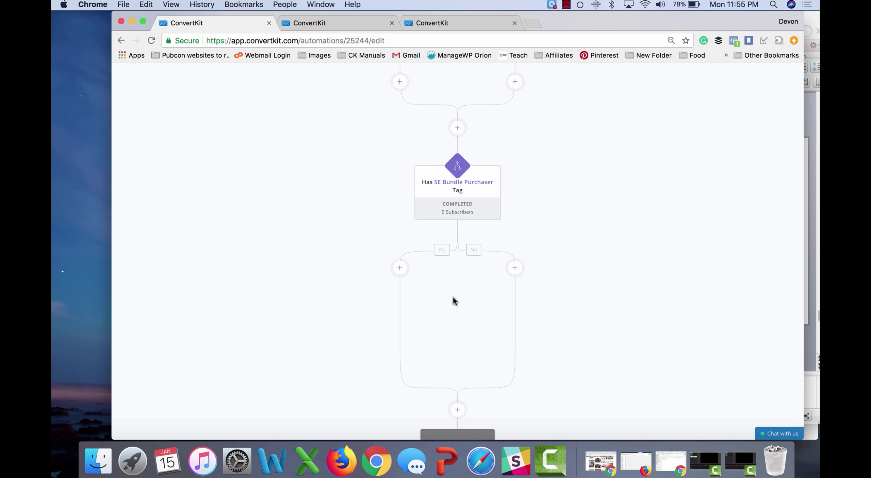
click(398, 268)
scroll(290, 291, down, 3)
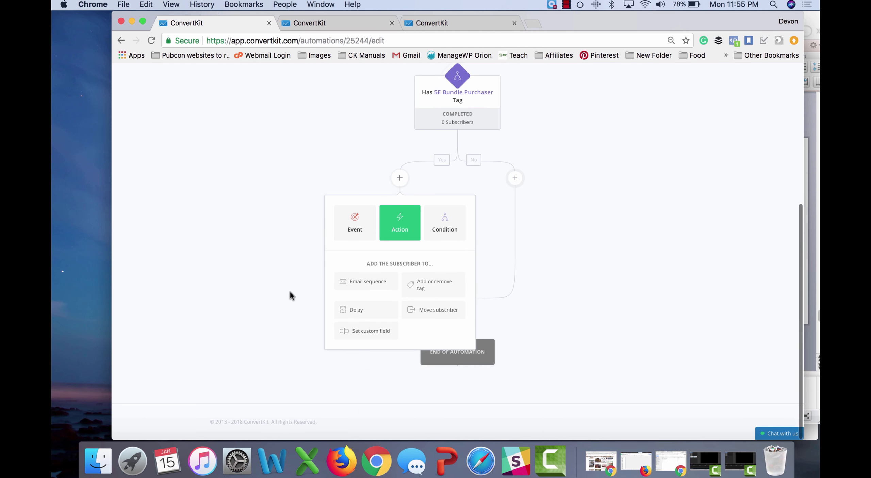
click(364, 283)
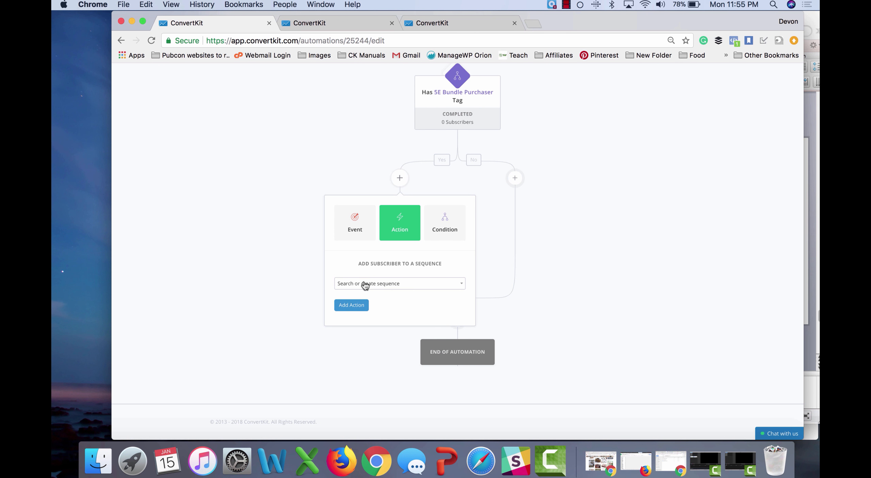
click(365, 285)
text(seq)
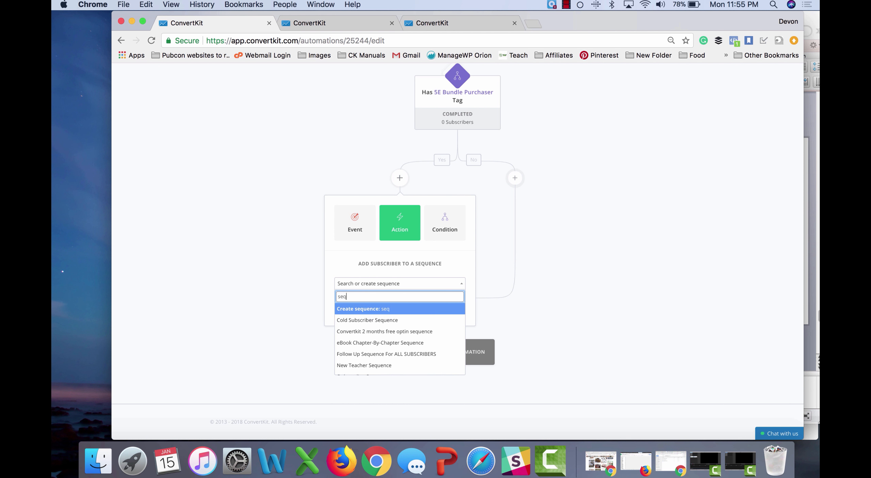
text(uence)
scroll(376, 321, down, 5)
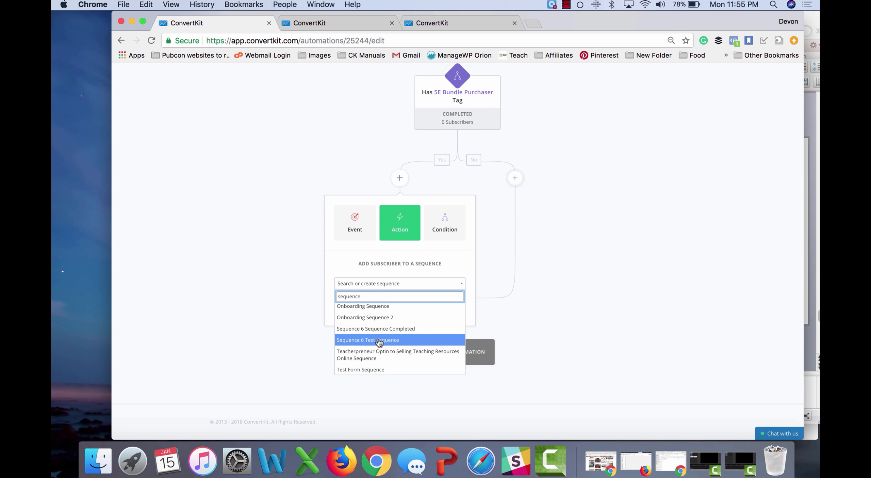
click(378, 341)
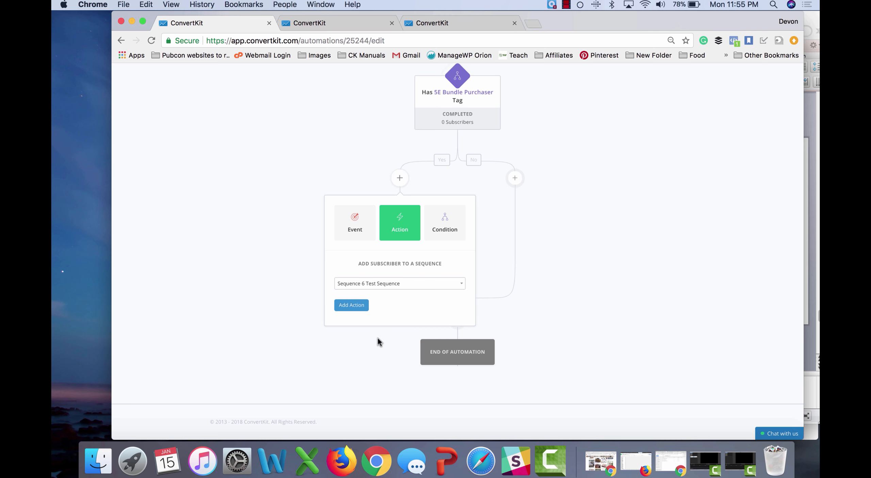
click(352, 306)
Step: Make the No branch add subscribers to DINB Space FOLLOWUP
click(515, 180)
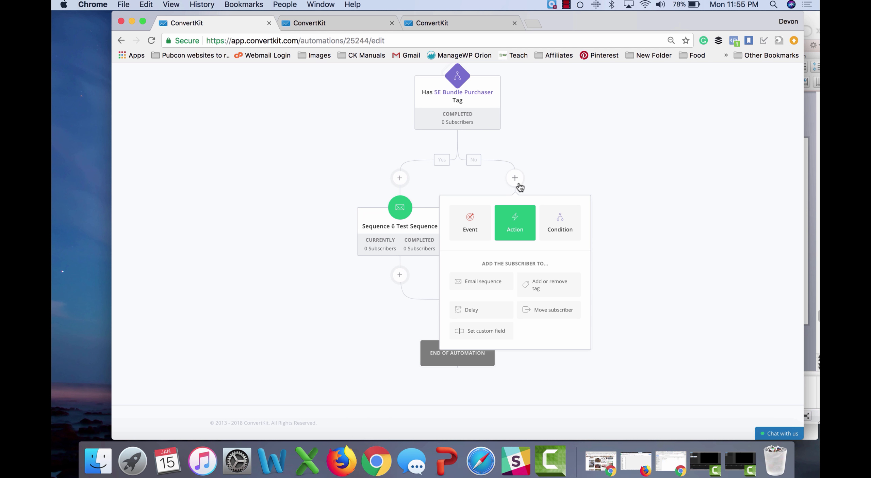
click(483, 282)
click(494, 284)
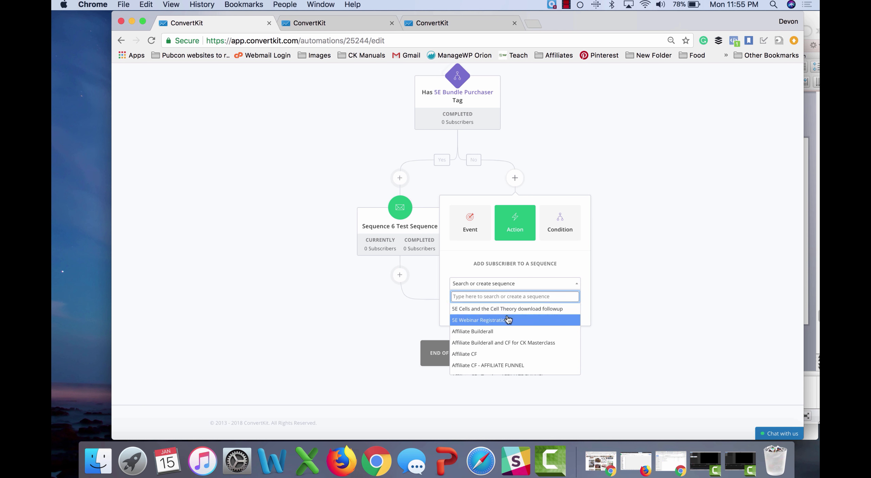
scroll(509, 319, down, 10)
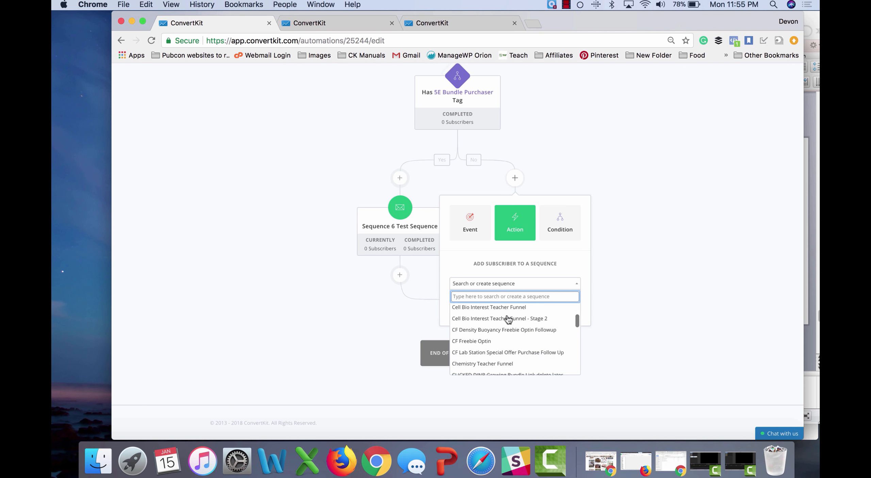
scroll(508, 319, down, 3)
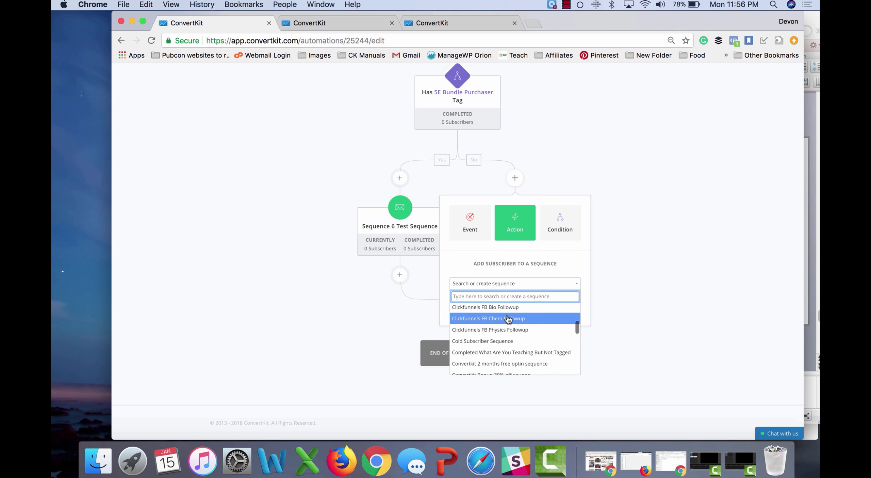
scroll(508, 320, down, 5)
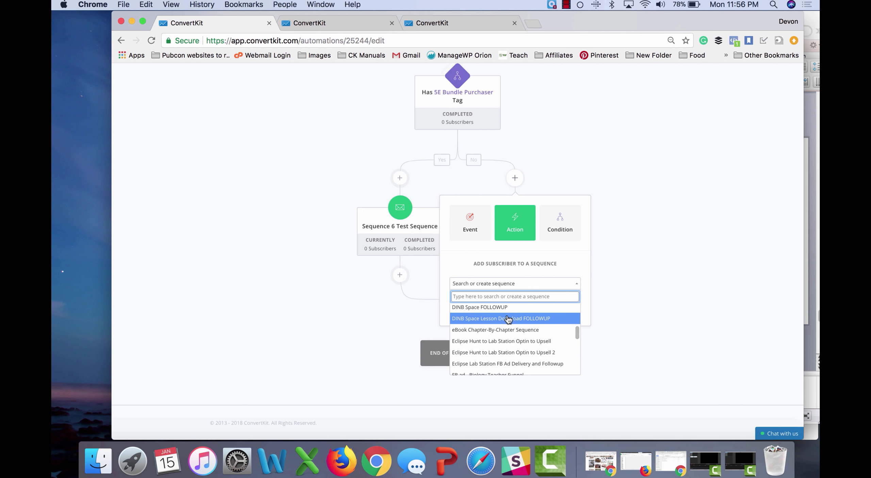
click(509, 308)
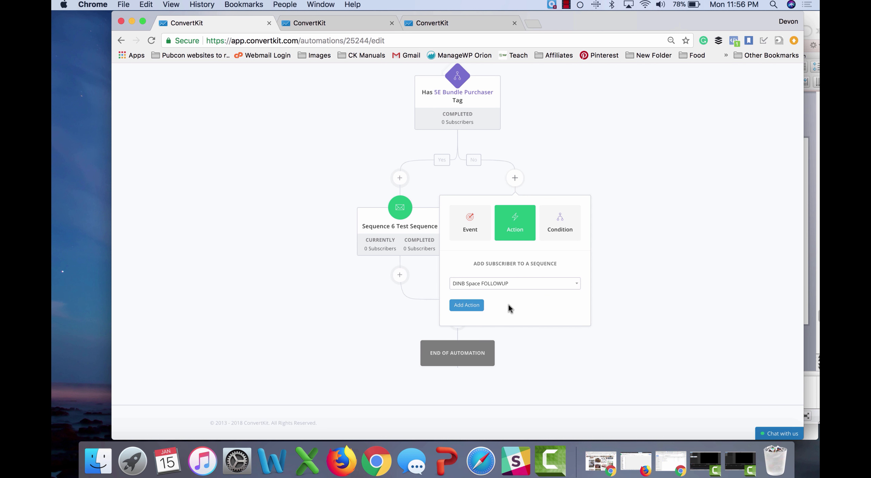
click(471, 306)
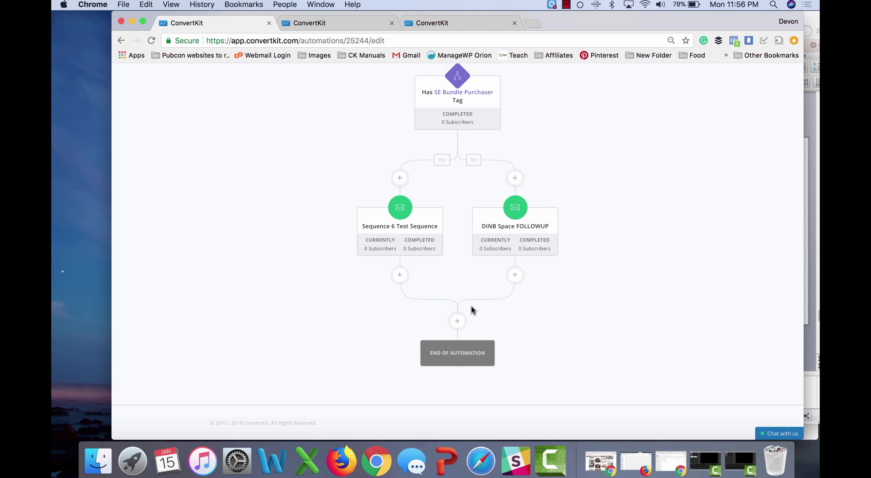
Step: Review the automation's triggers, tag condition and both sequence branches
mouse_move(385, 241)
scroll(423, 229, up, 8)
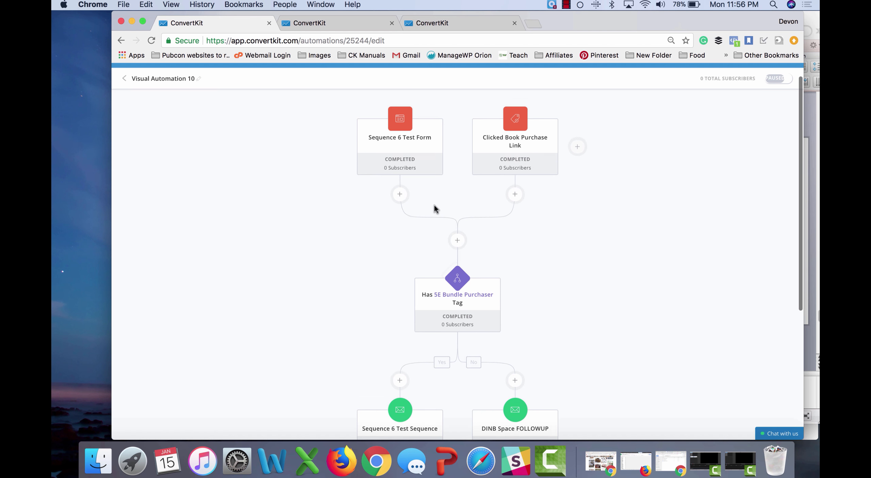
scroll(434, 205, down, 1)
mouse_move(502, 136)
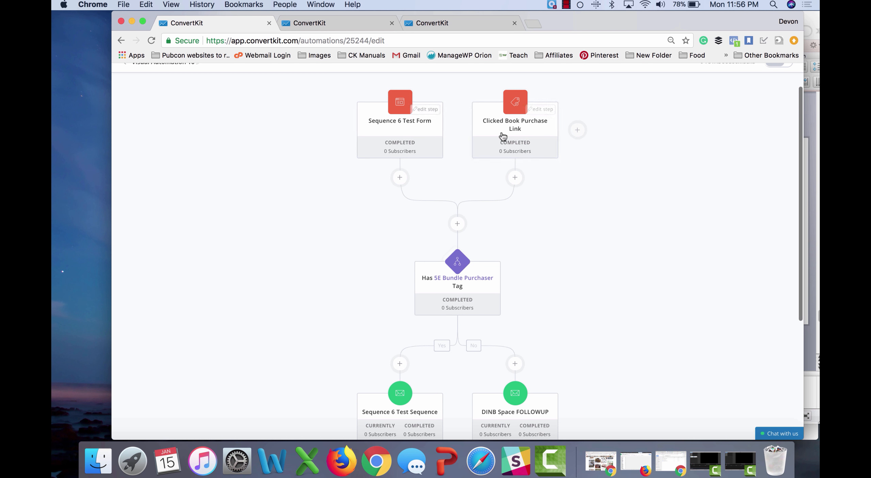
mouse_move(441, 253)
scroll(405, 281, down, 5)
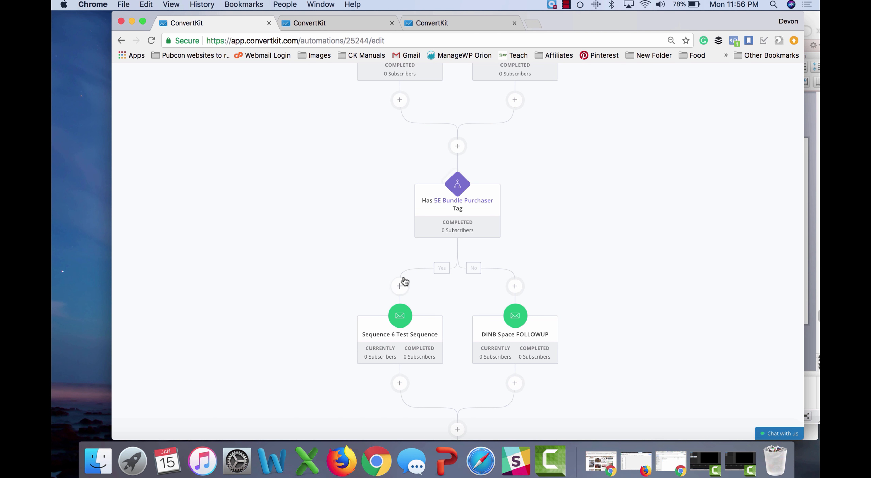
scroll(446, 311, down, 2)
mouse_move(448, 194)
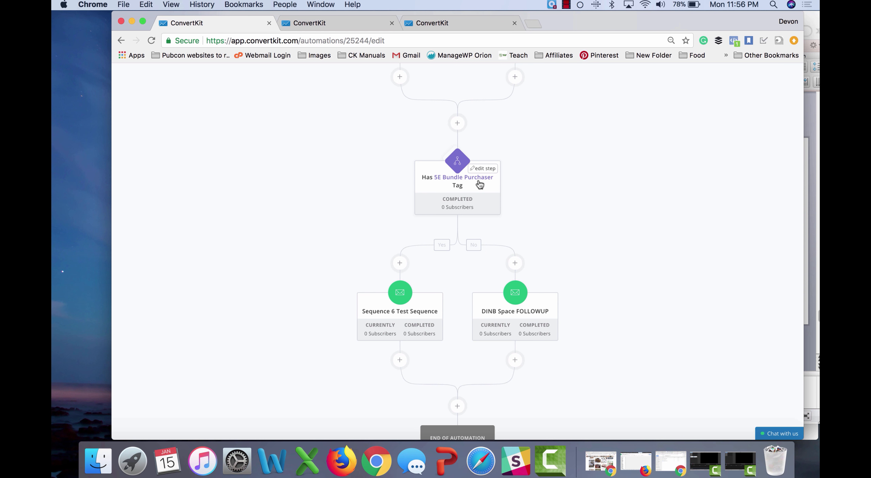
scroll(316, 306, down, 3)
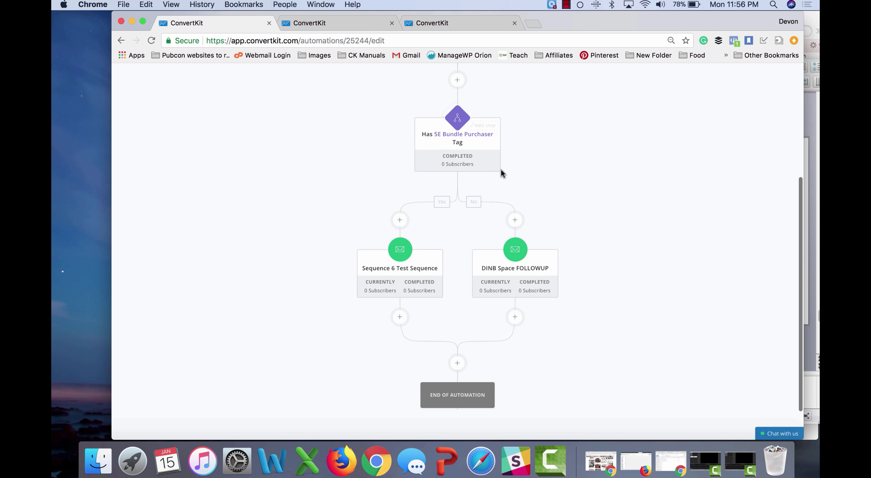
mouse_move(526, 287)
mouse_move(431, 238)
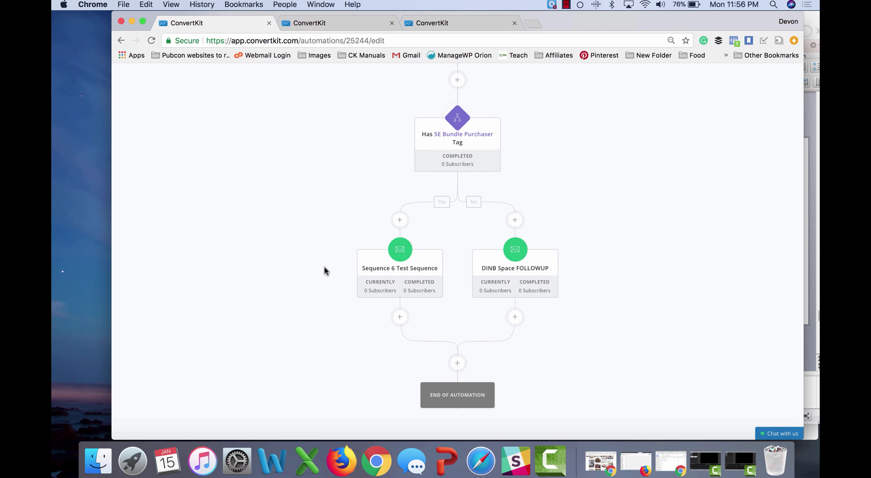
Step: Dismiss an extra step below Sequence 6 Test Sequence without adding anything, and return to the top
click(400, 317)
scroll(278, 349, down, 3)
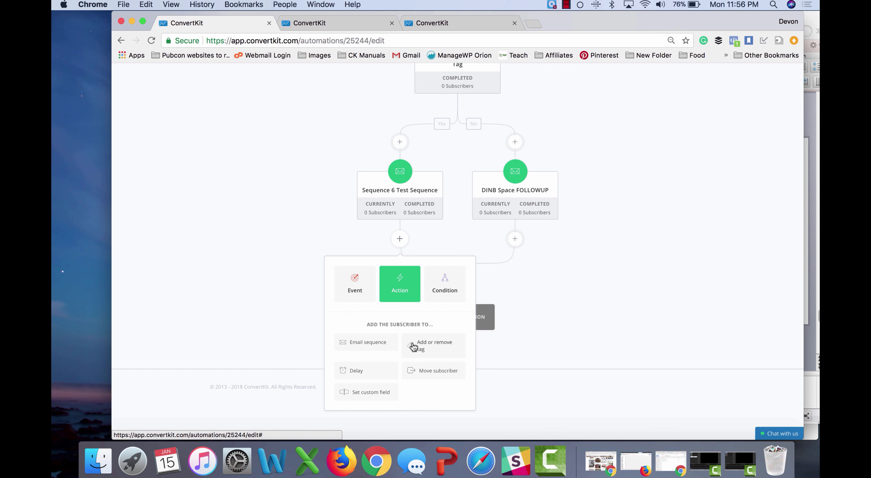
click(278, 308)
scroll(350, 226, up, 4)
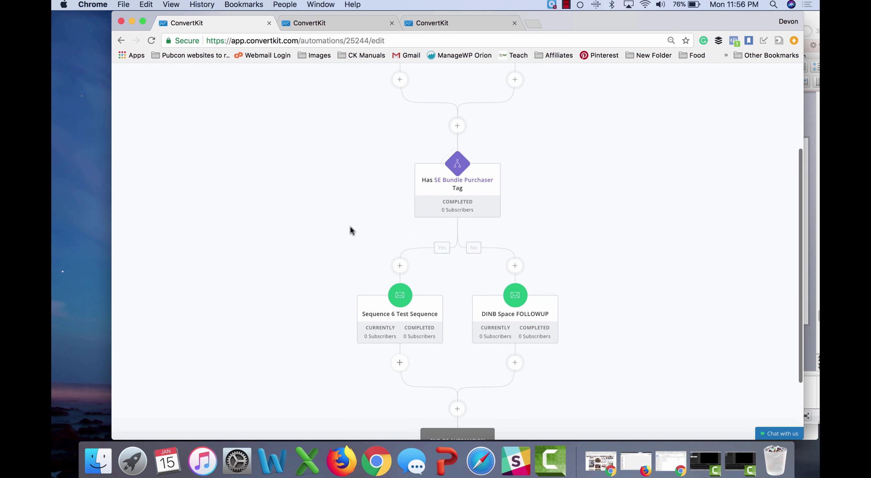
scroll(399, 363, up, 4)
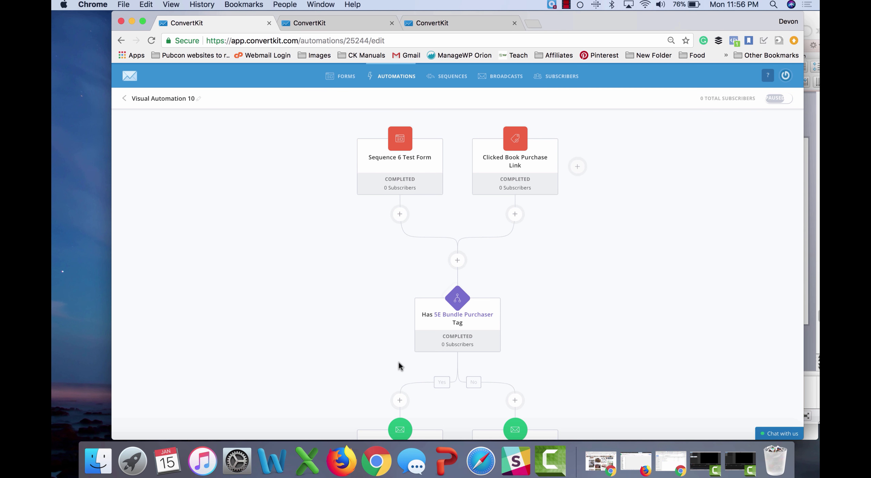
Step: Turn the paused automation live and retitle it 'Test Automation'
click(777, 99)
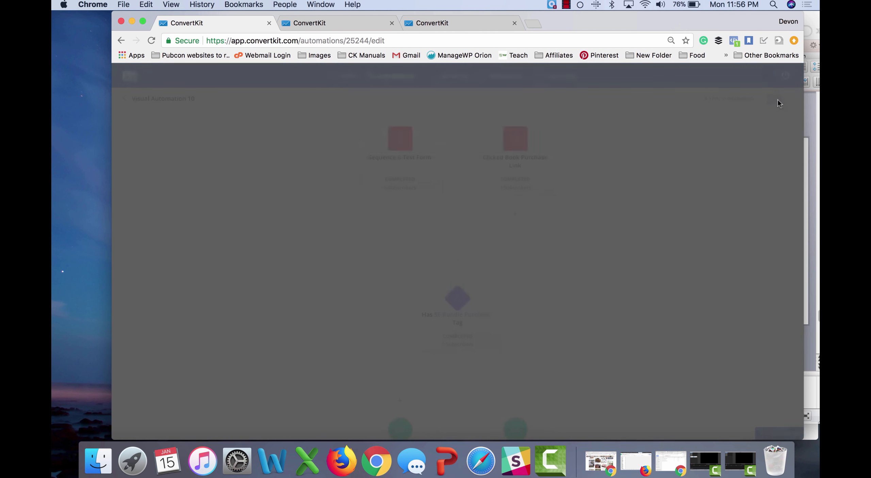
click(373, 141)
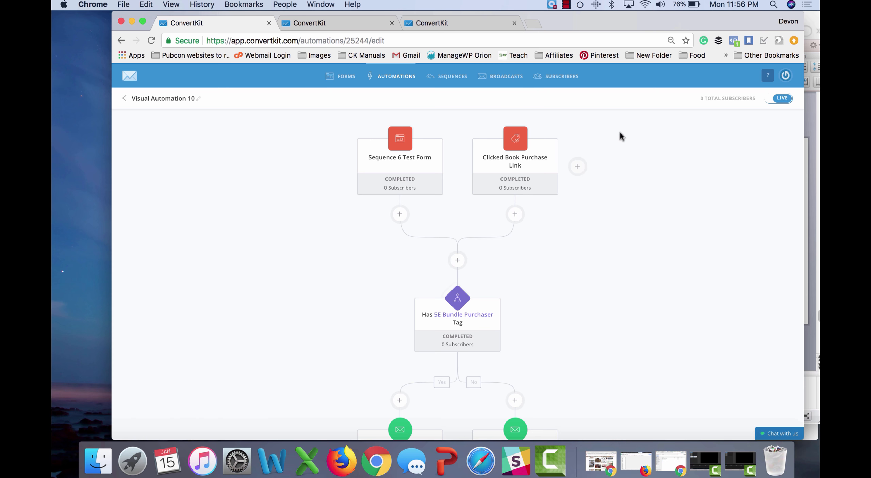
triple_click(167, 97)
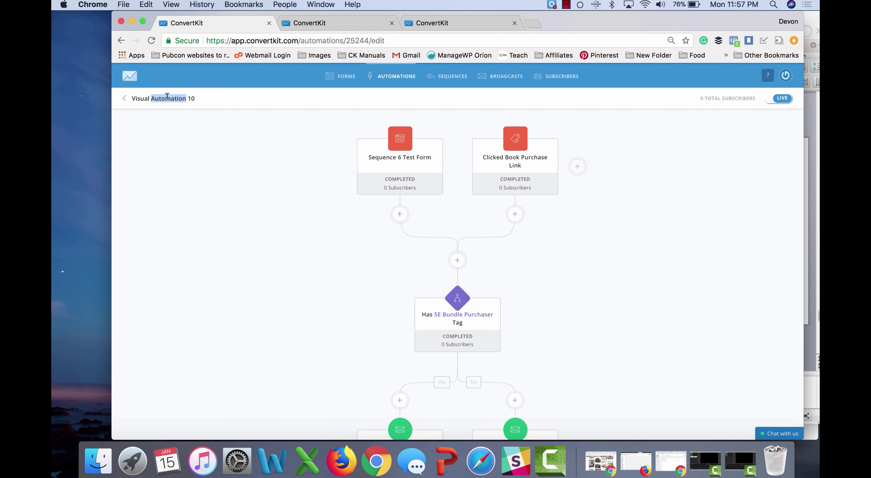
text(Test)
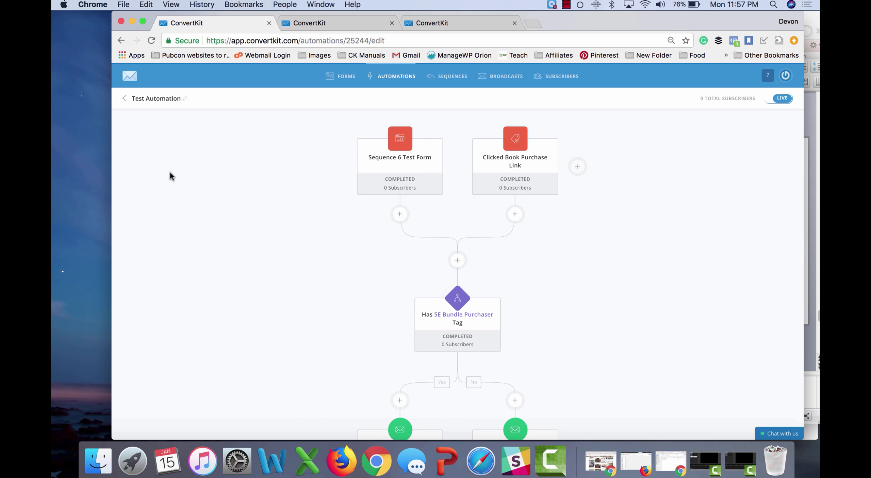
scroll(269, 219, down, 5)
scroll(269, 218, up, 5)
scroll(398, 346, down, 3)
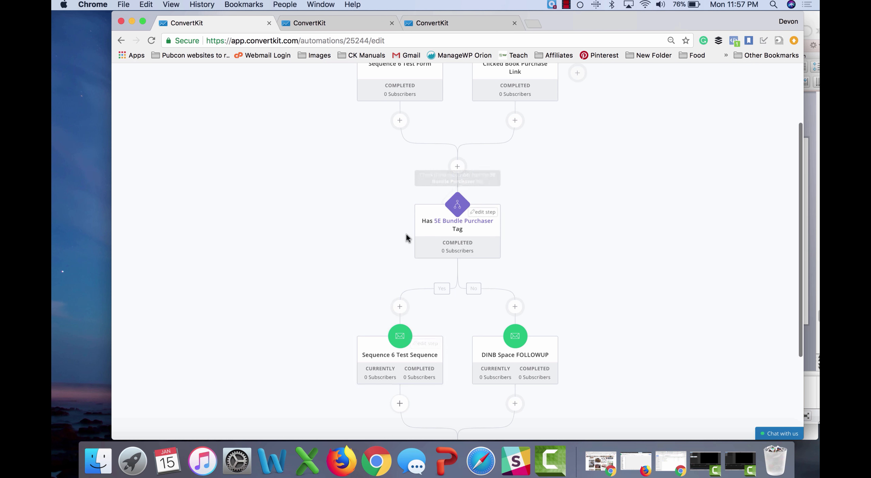
scroll(439, 332, down, 2)
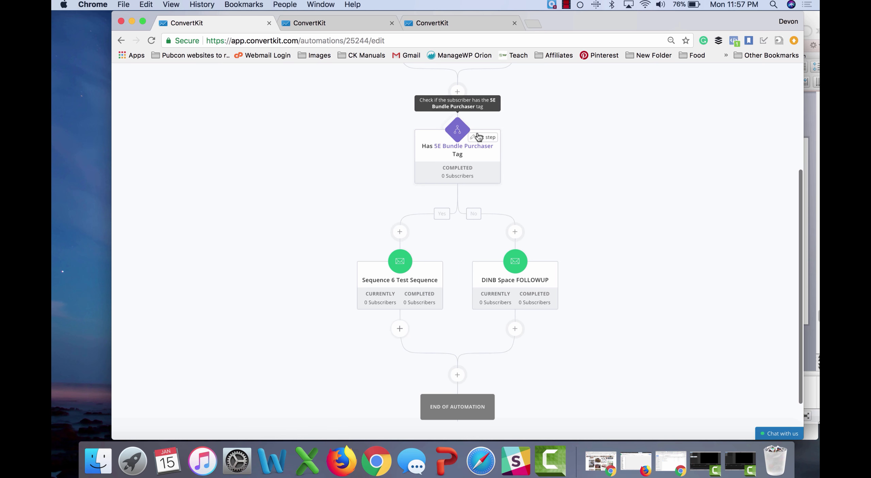
click(483, 137)
click(465, 300)
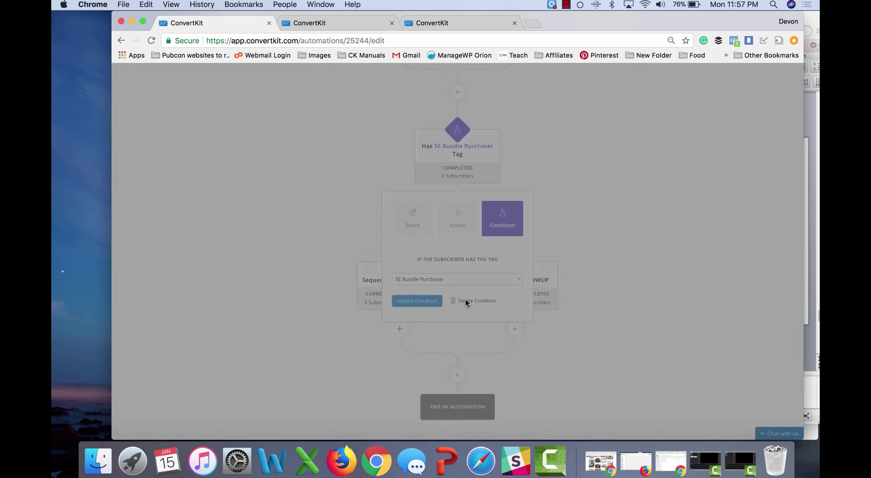
click(374, 152)
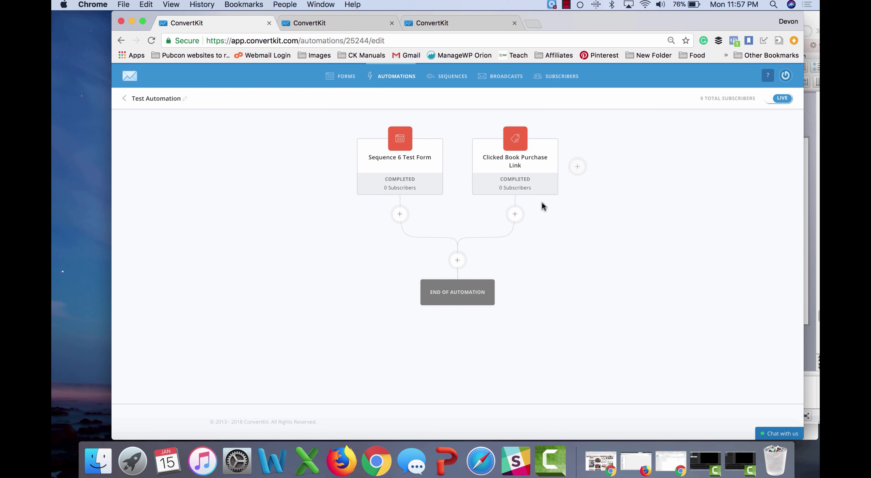
click(458, 260)
scroll(310, 313, down, 1)
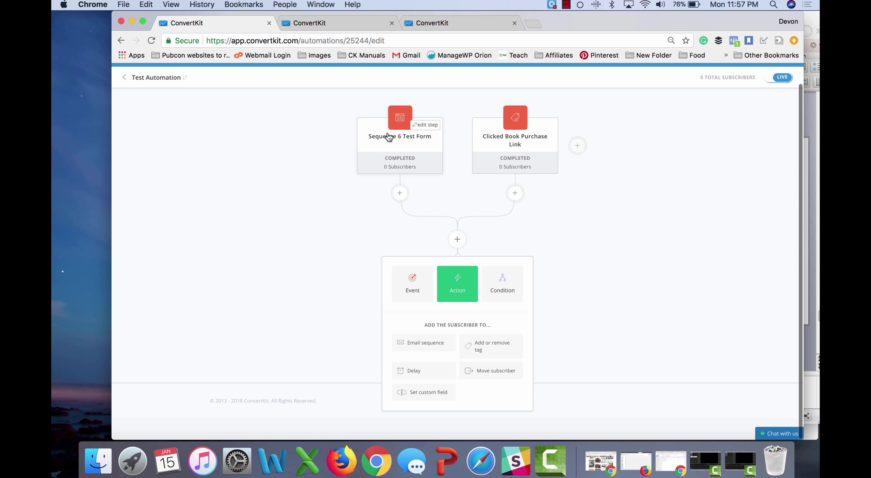
mouse_move(548, 127)
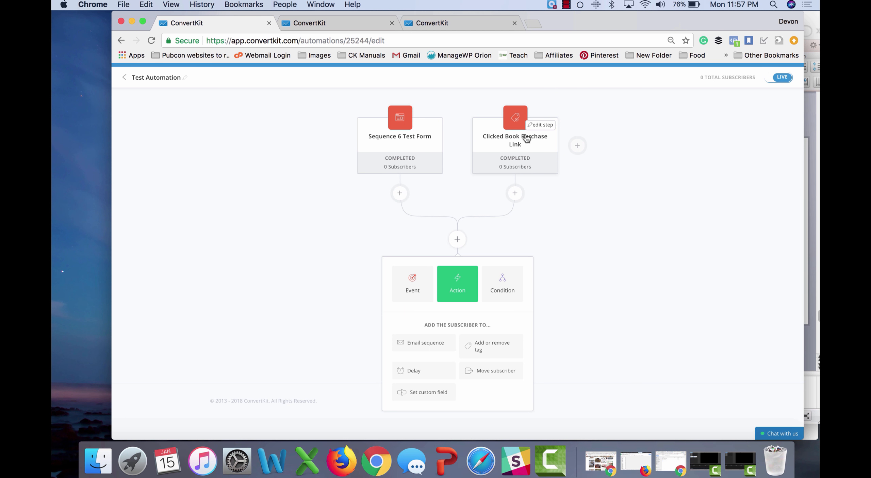
click(412, 341)
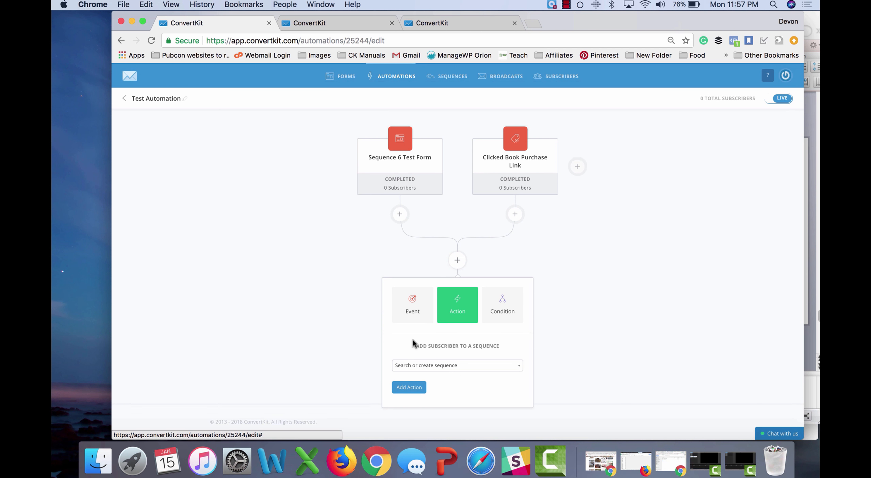
click(424, 366)
text(se)
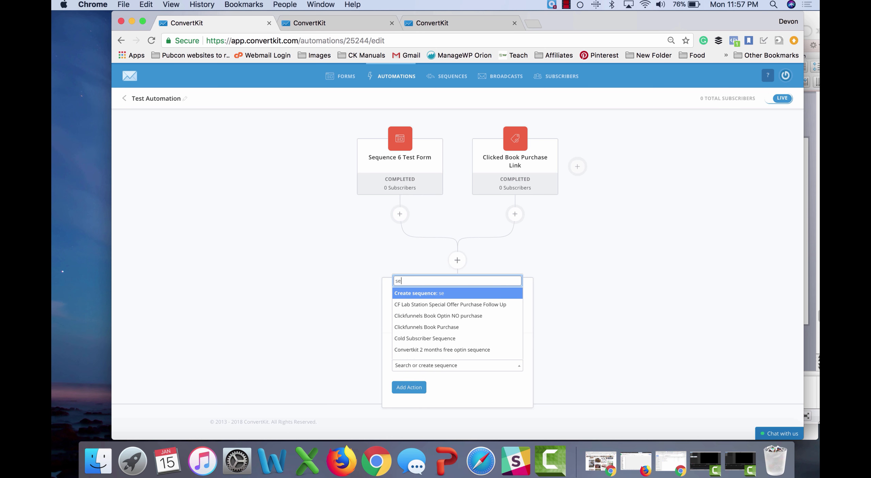
text(qu)
key(Down)
key(Down)
key(Down)
key(Down)
key(Down)
key(Down)
key(Down)
key(Down)
key(Down)
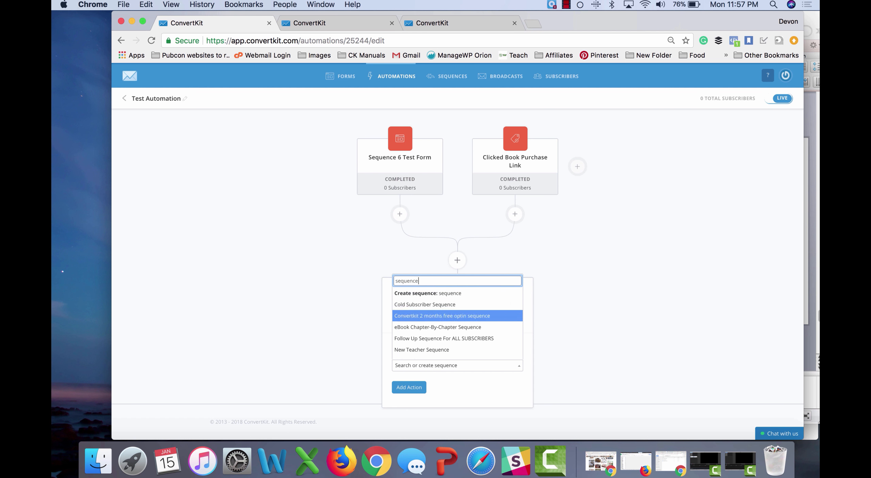
key(Down)
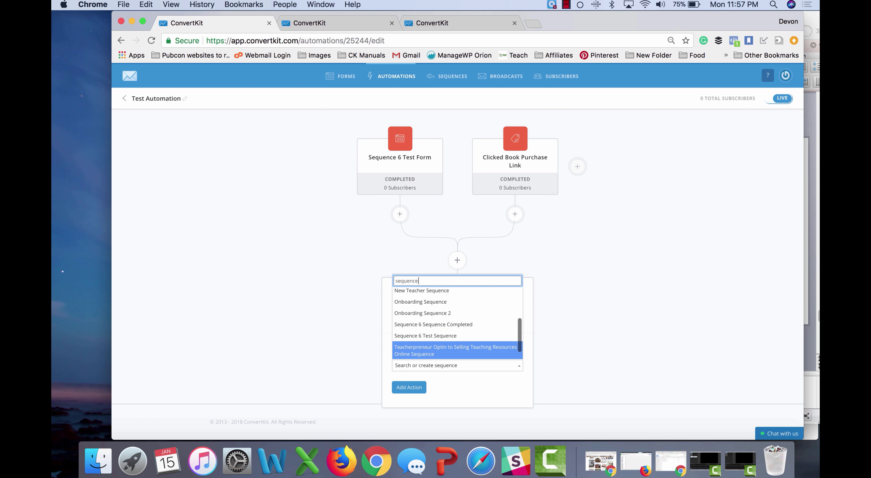
click(439, 336)
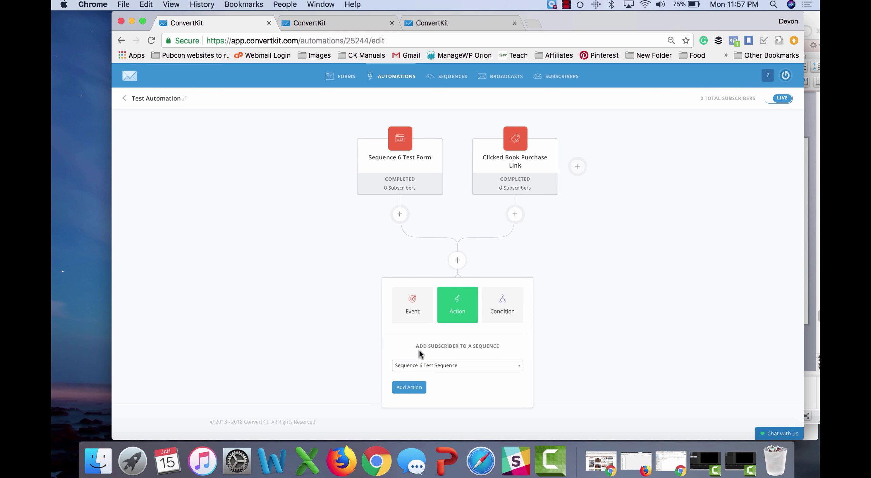
click(408, 386)
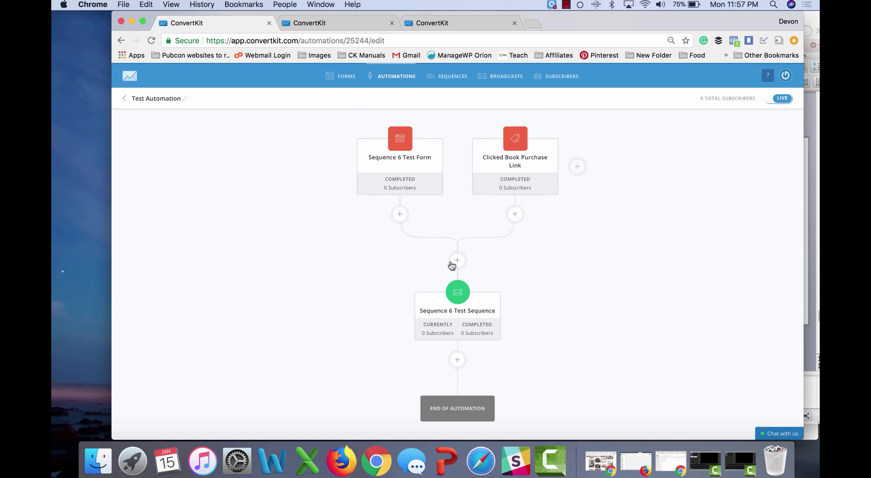
mouse_move(400, 132)
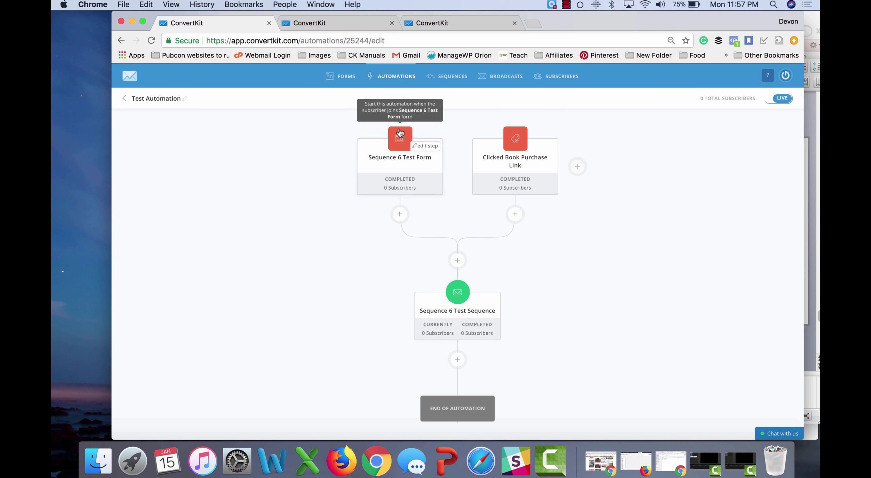
Step: Go from the automations list to Rules and begin a new automation rule
click(392, 76)
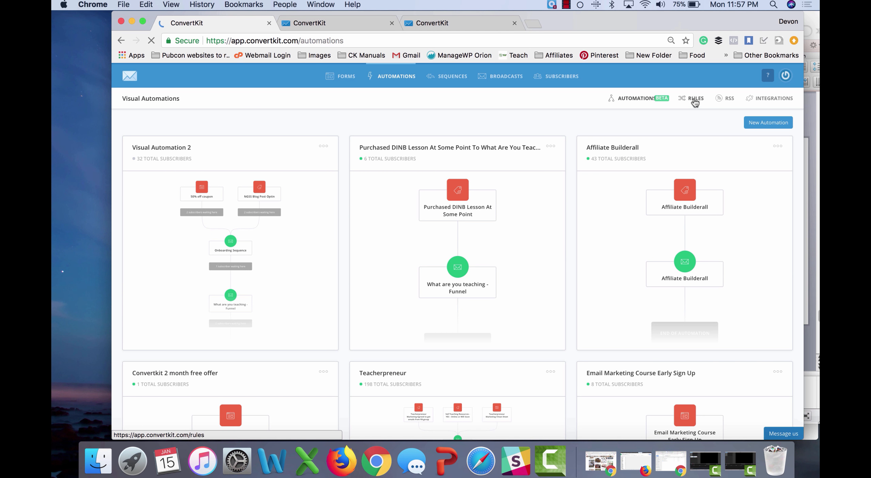
click(694, 99)
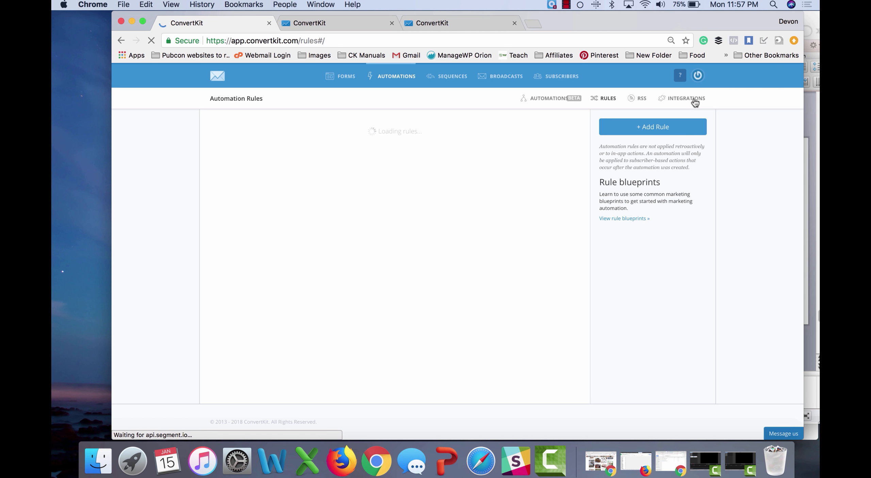
click(667, 128)
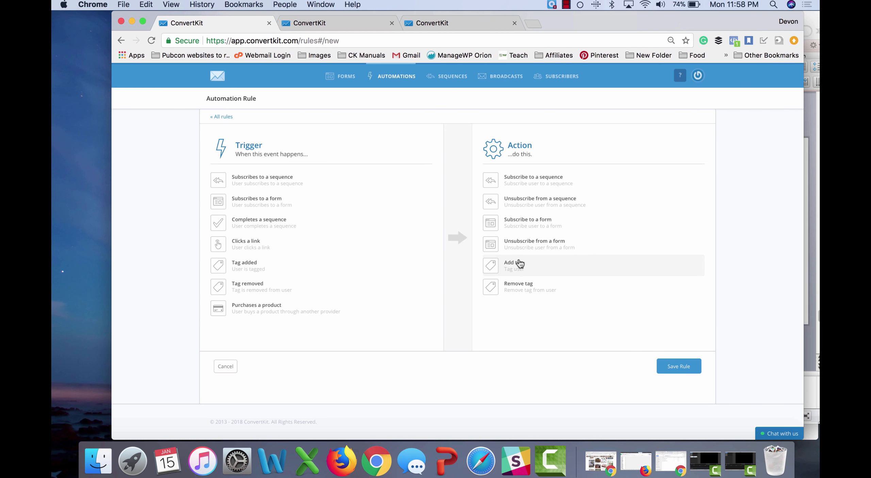
Step: Trigger the rule when a subscriber completes Sequence 6 Test Sequence
click(273, 225)
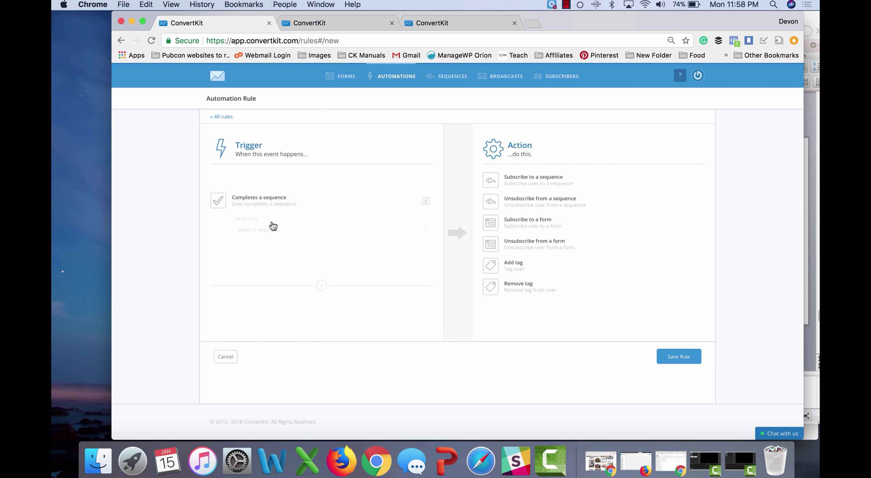
click(301, 209)
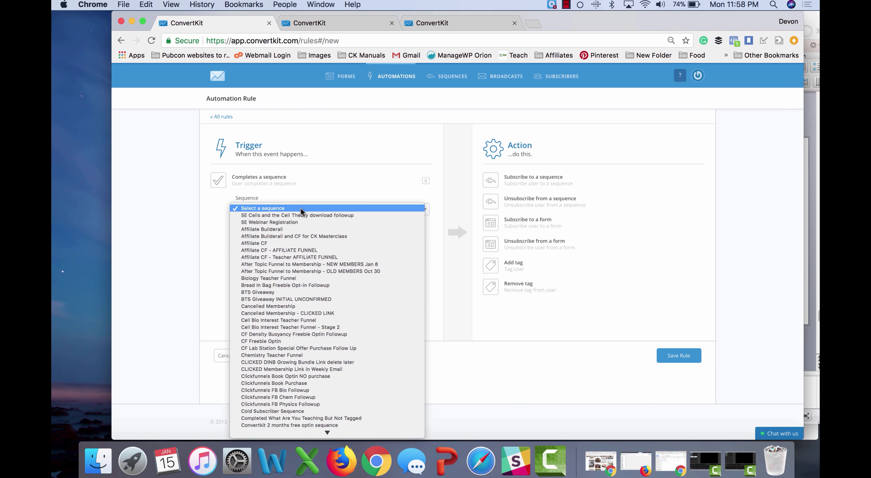
scroll(301, 209, down, 10)
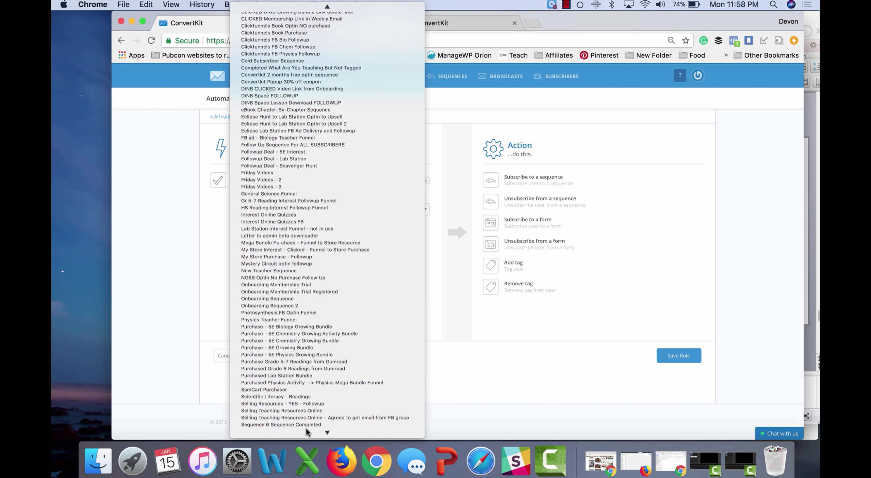
scroll(305, 423, down, 3)
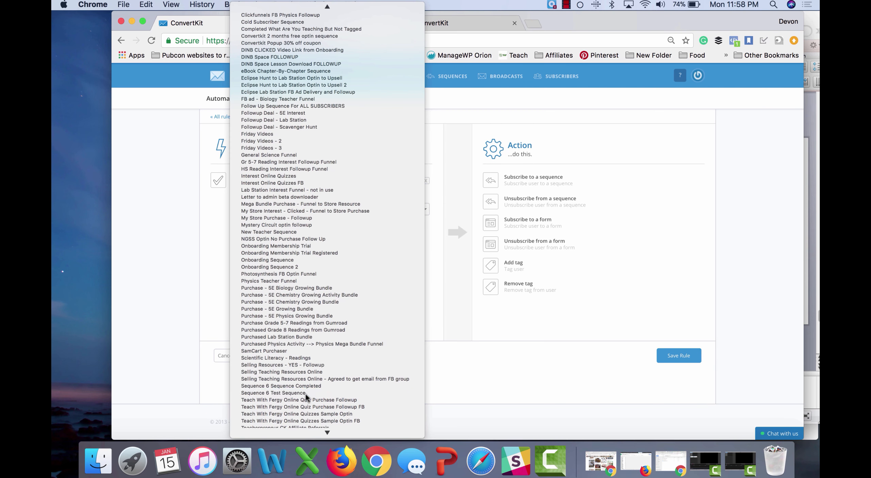
click(305, 392)
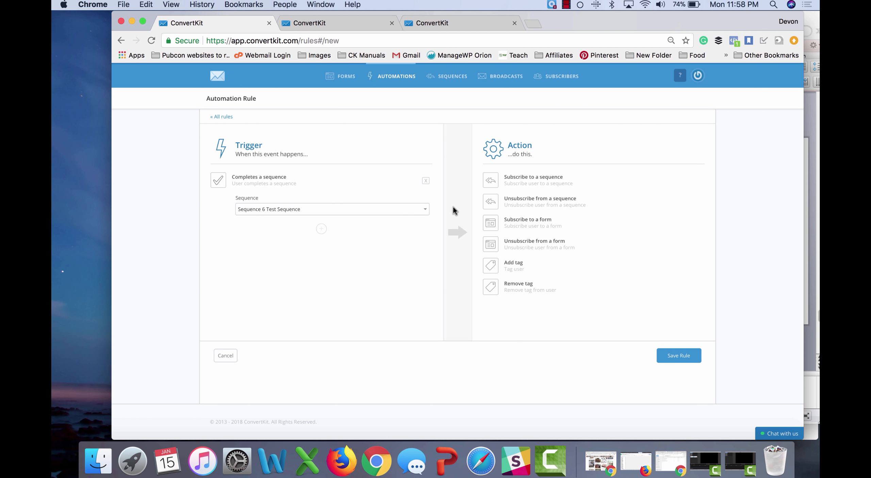
Step: Add an action unsubscribing them from Sequence 6 Test Sequence
click(518, 201)
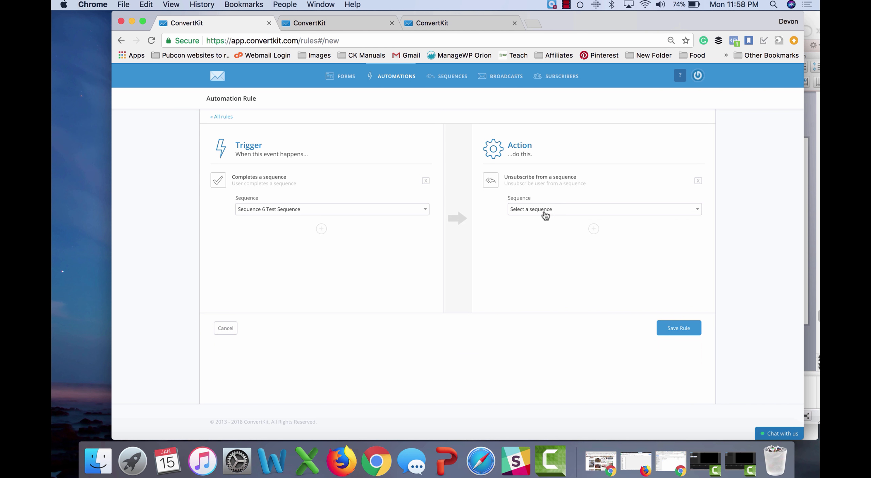
click(546, 209)
scroll(553, 268, down, 10)
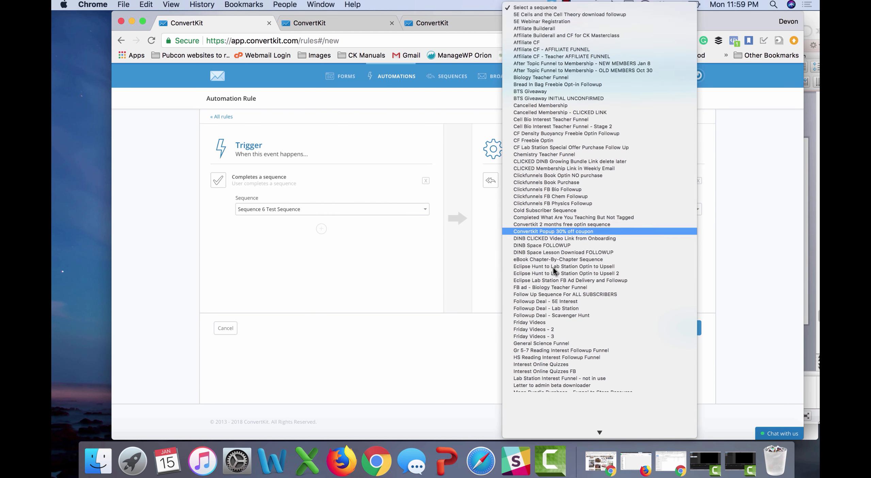
text(seq)
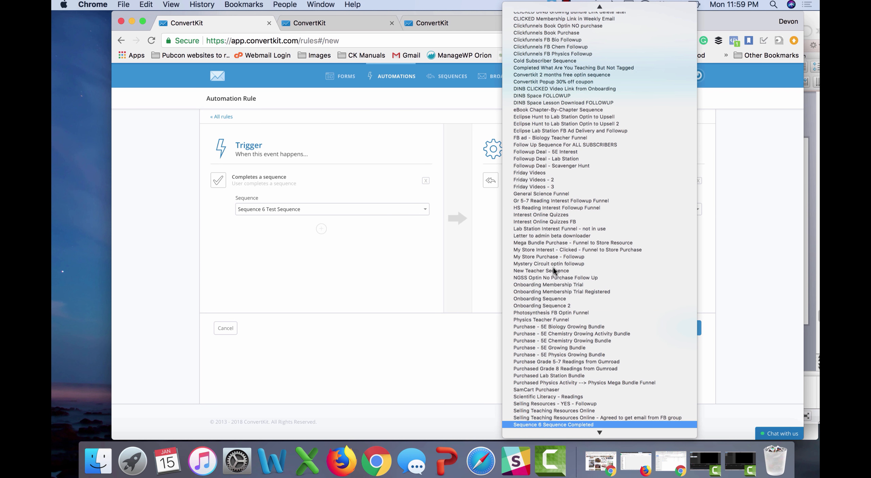
scroll(567, 310, down, 5)
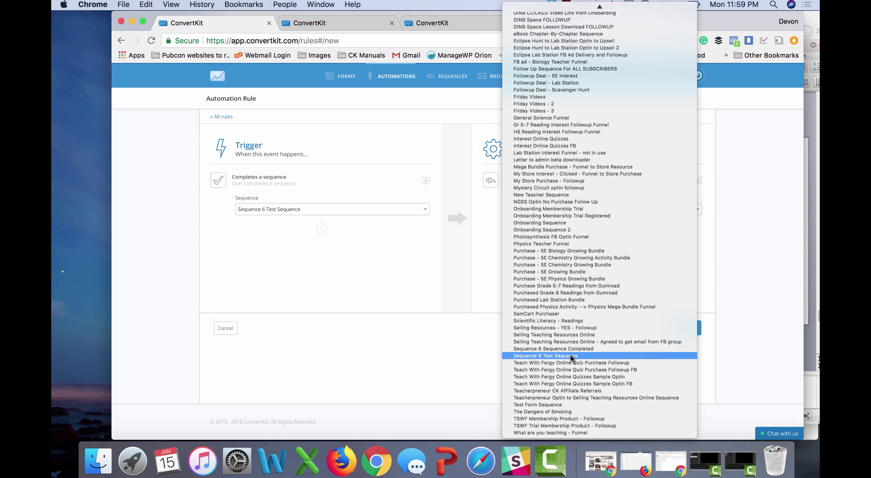
click(570, 355)
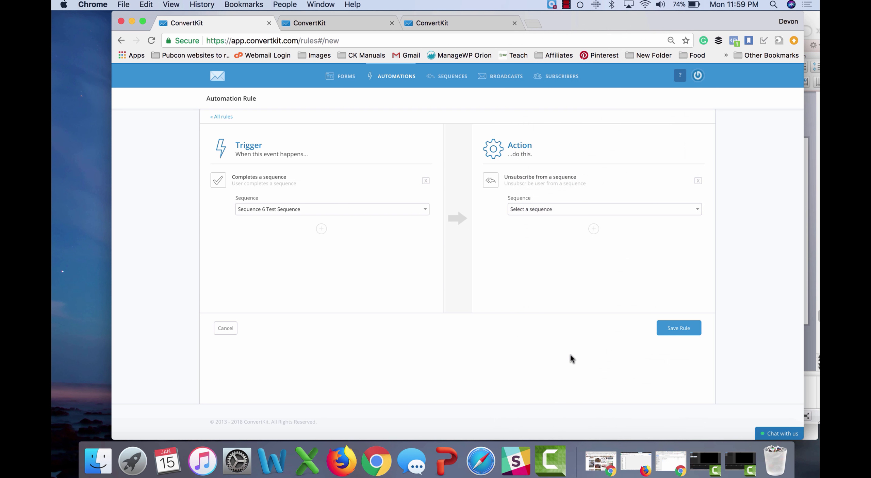
Step: Add a Sequence 6 Sequence Completed subscribe action, then remove both actions
click(592, 229)
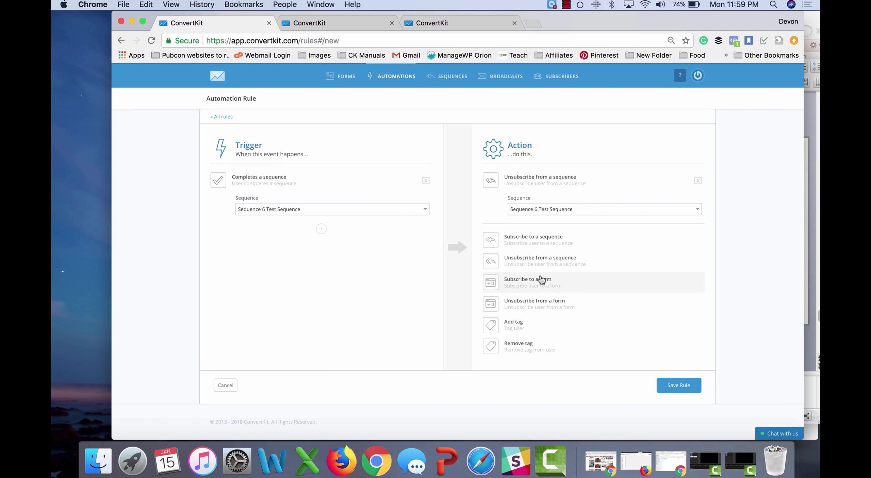
click(551, 247)
click(544, 269)
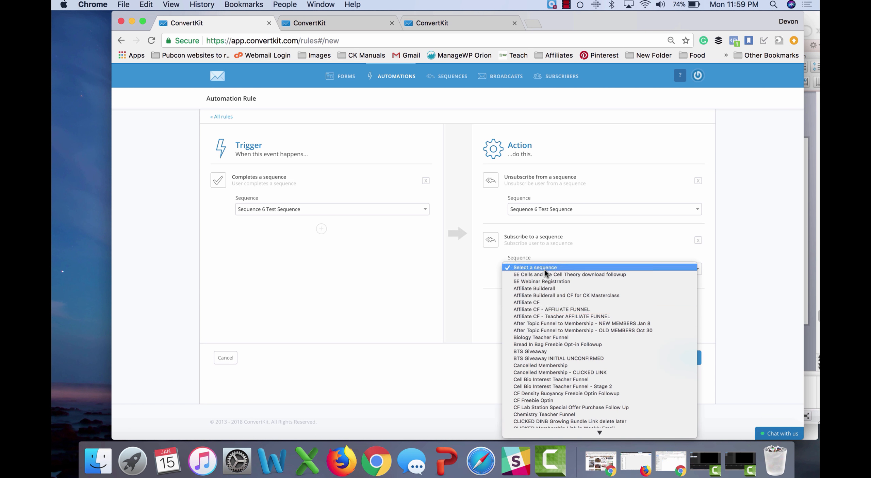
scroll(545, 317, down, 8)
text(seqseq)
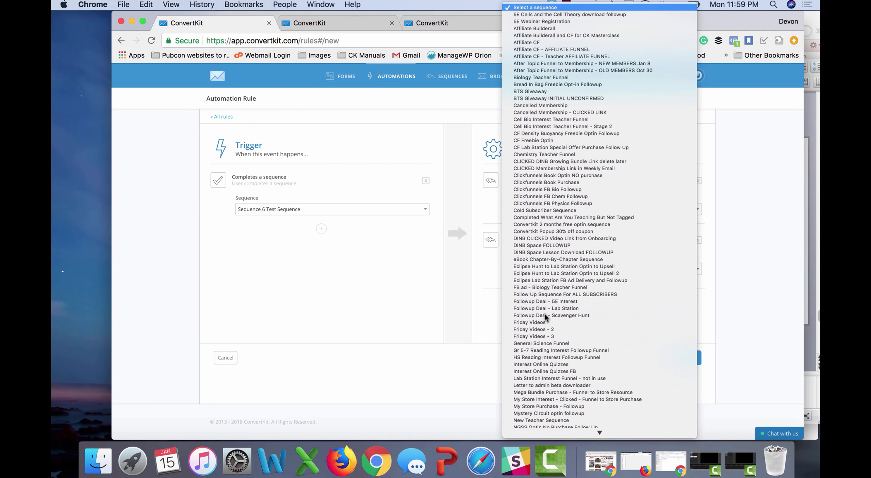
scroll(561, 357, down, 2)
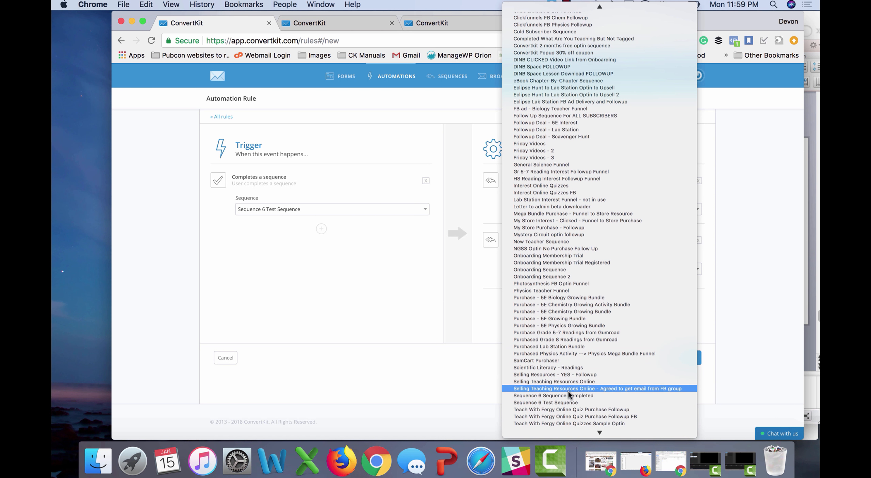
click(570, 395)
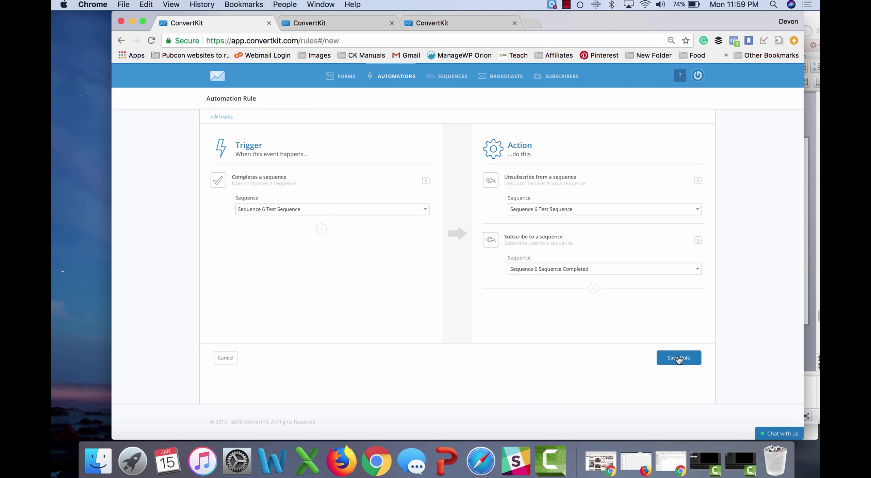
click(699, 184)
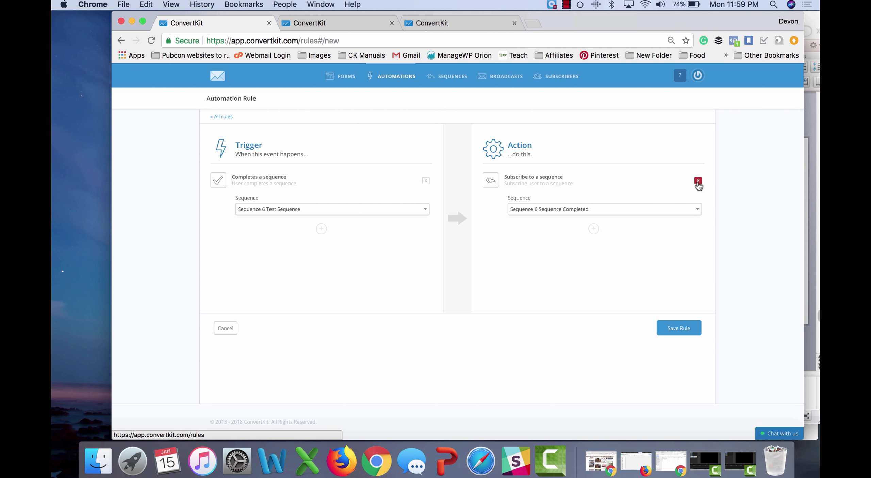
click(698, 184)
Step: Replace the trigger with a Gumroad purchase of Physics Mega Bundle
click(425, 181)
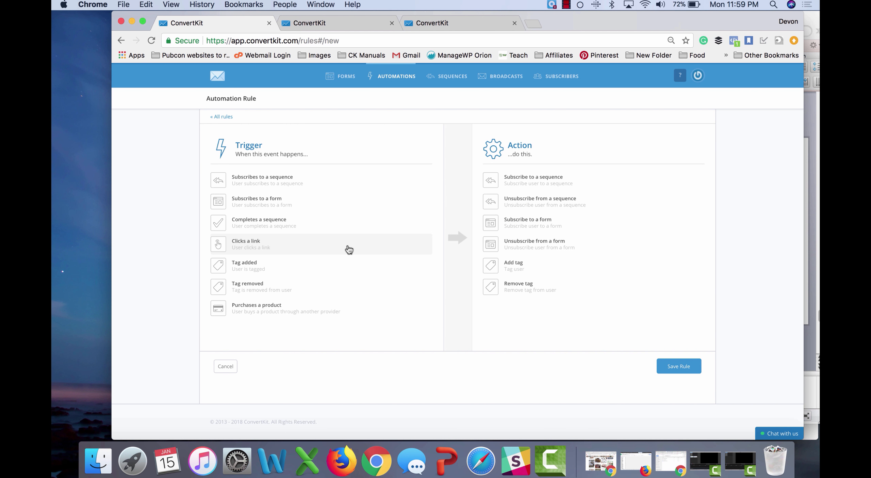
click(258, 315)
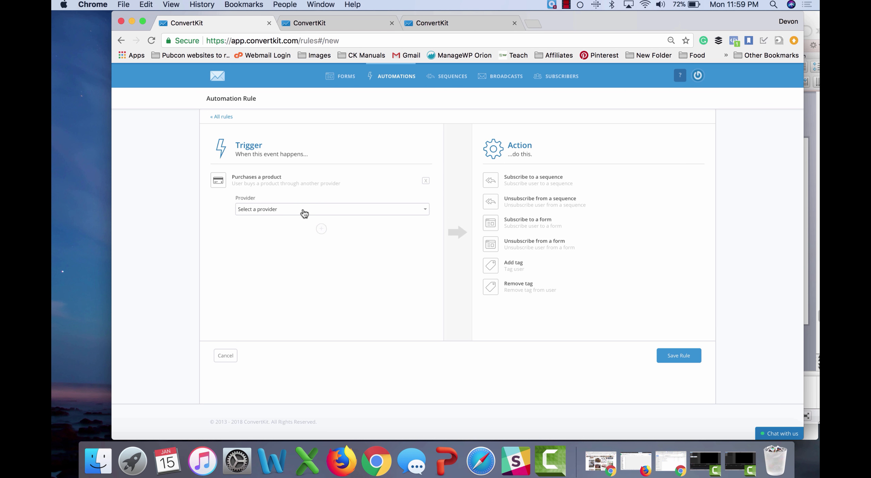
click(303, 213)
click(302, 214)
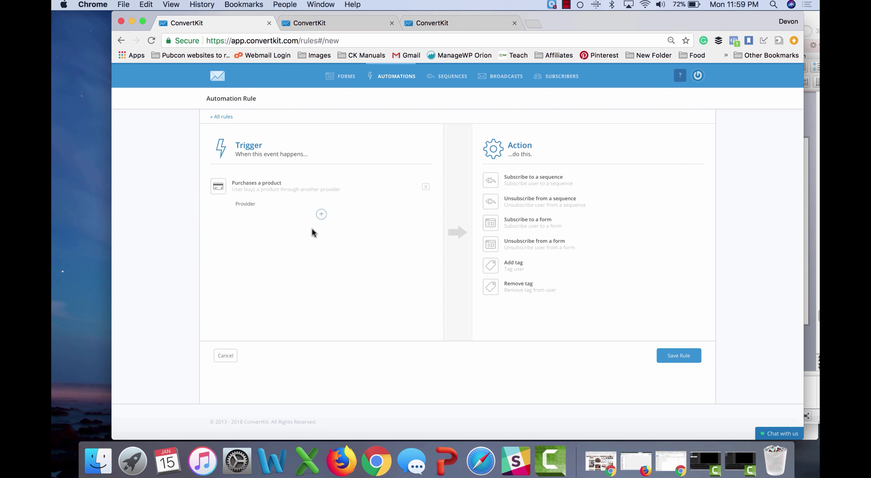
click(291, 235)
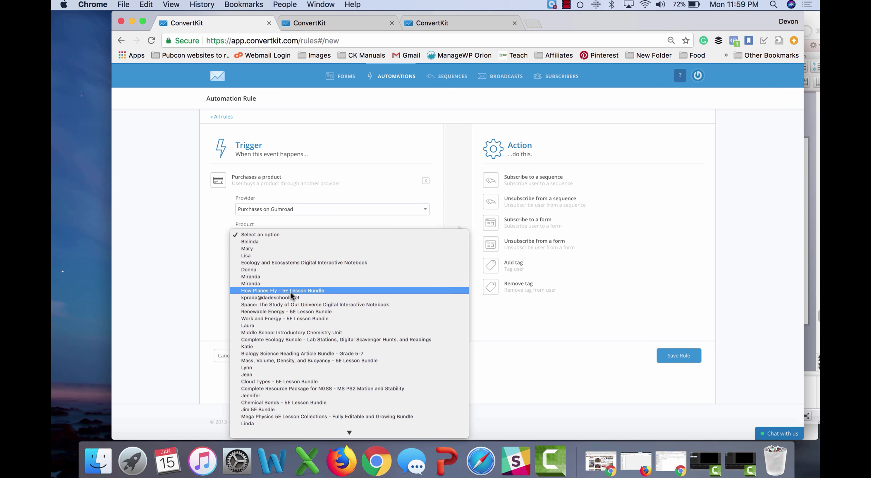
scroll(291, 292, down, 10)
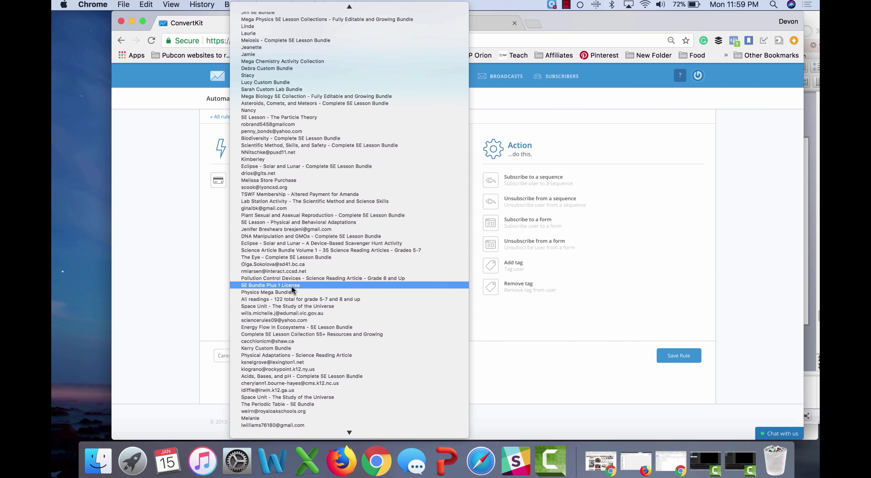
click(291, 292)
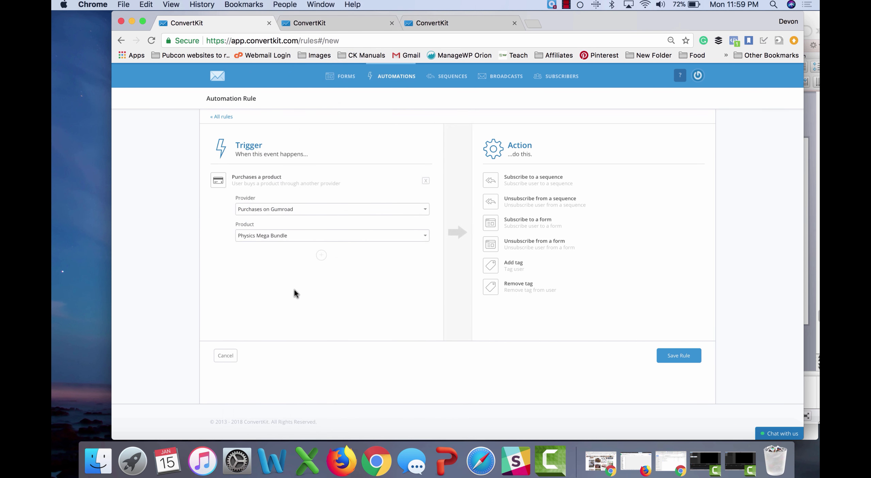
Step: Set the action to add the Physics Activity Bundle tag, then remove the purchase trigger
click(500, 272)
click(548, 210)
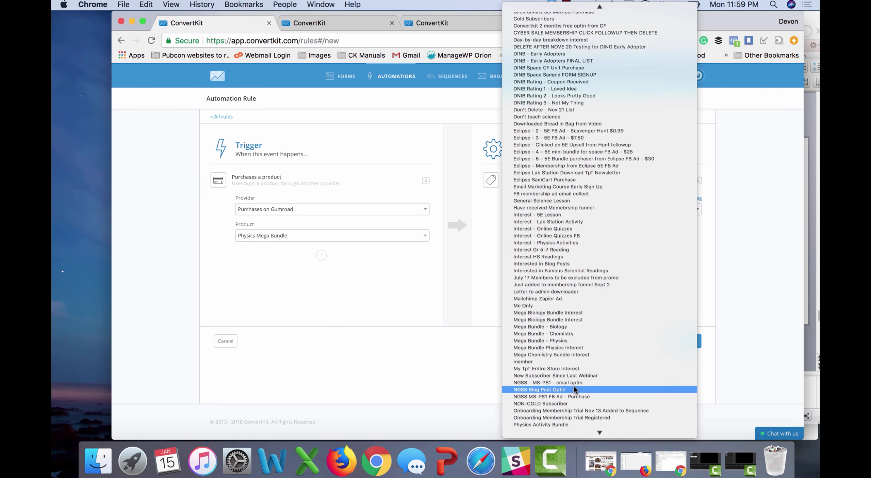
scroll(573, 386, down, 5)
scroll(574, 386, down, 5)
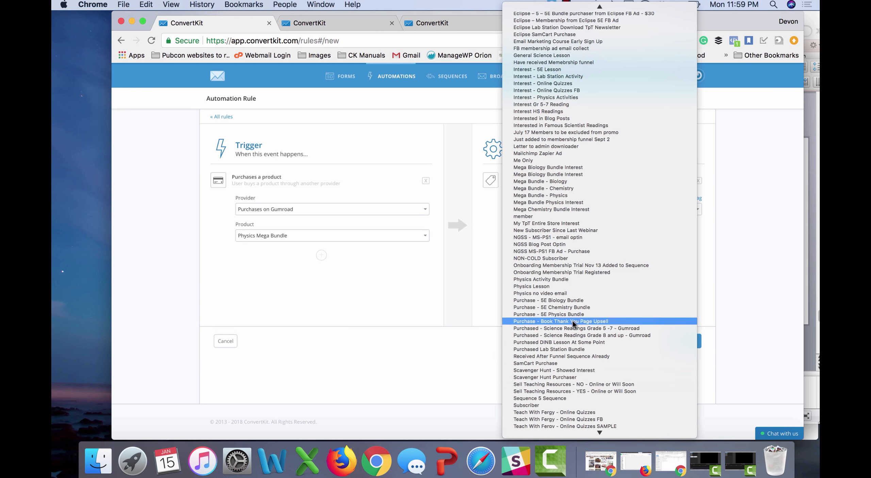
click(577, 279)
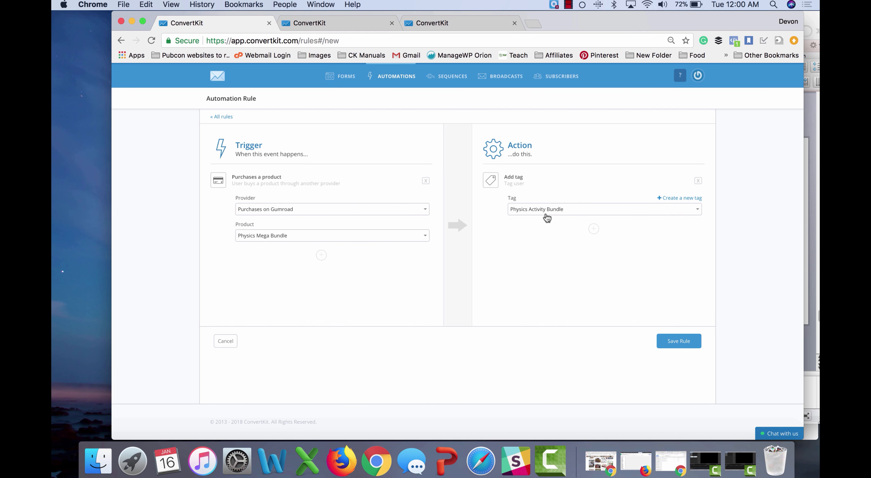
click(425, 180)
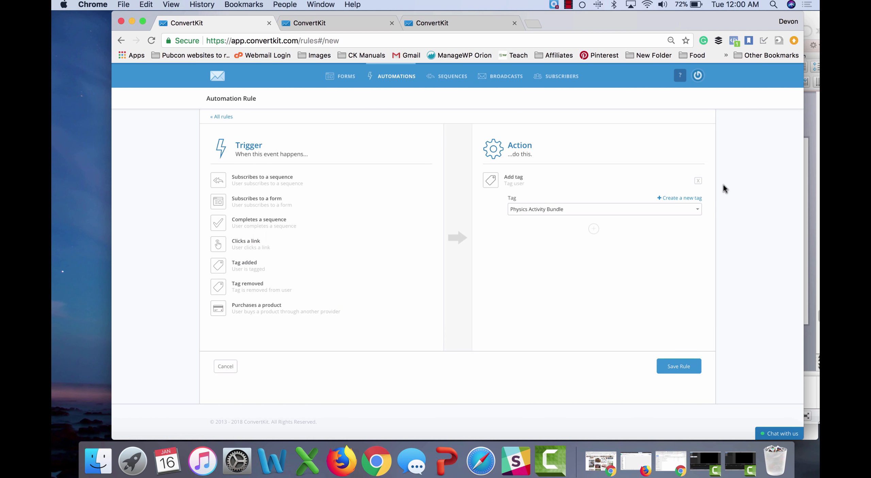
Step: Remove the rule's tag action and preview the Sequence 6 Test Form landing page
click(698, 180)
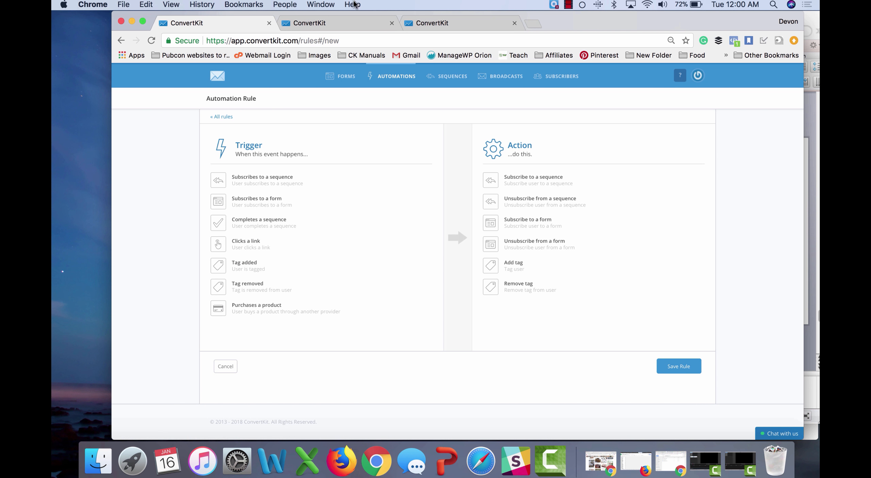
click(348, 19)
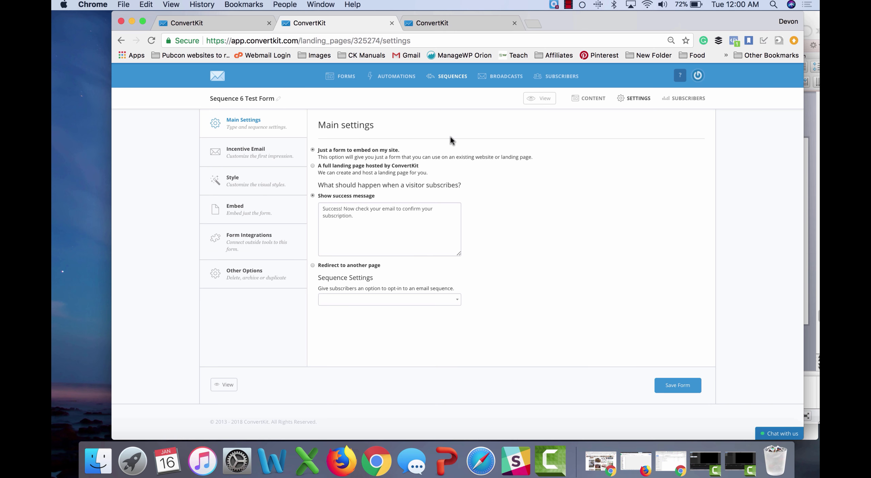
click(544, 102)
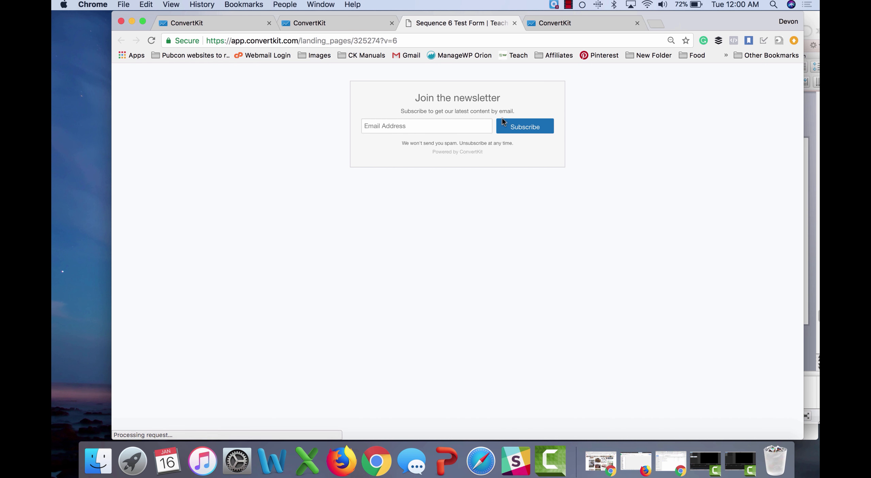
Step: Subscribe a saved test email address through the form, then return to its settings
click(468, 126)
text(devon)
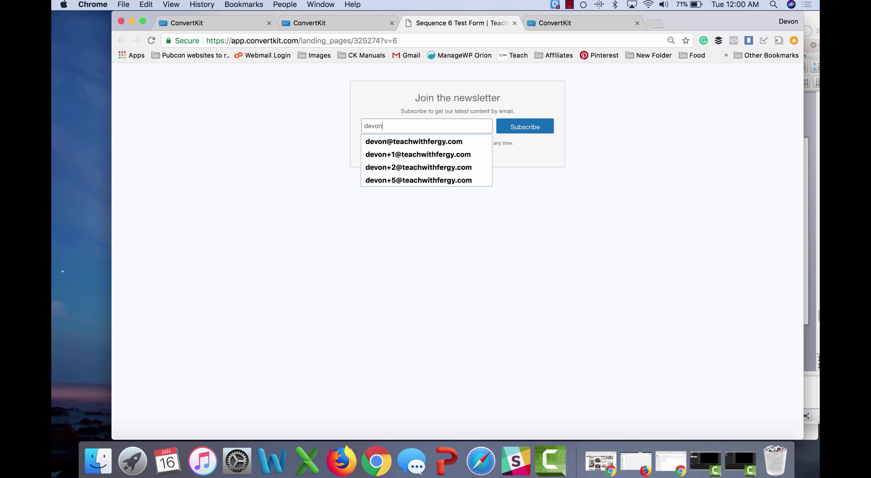
key(Down)
key(Return)
click(511, 129)
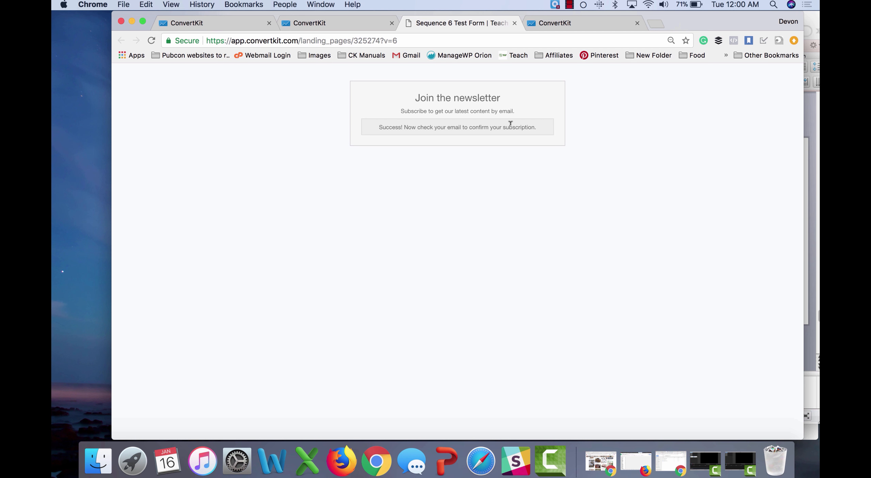
click(352, 22)
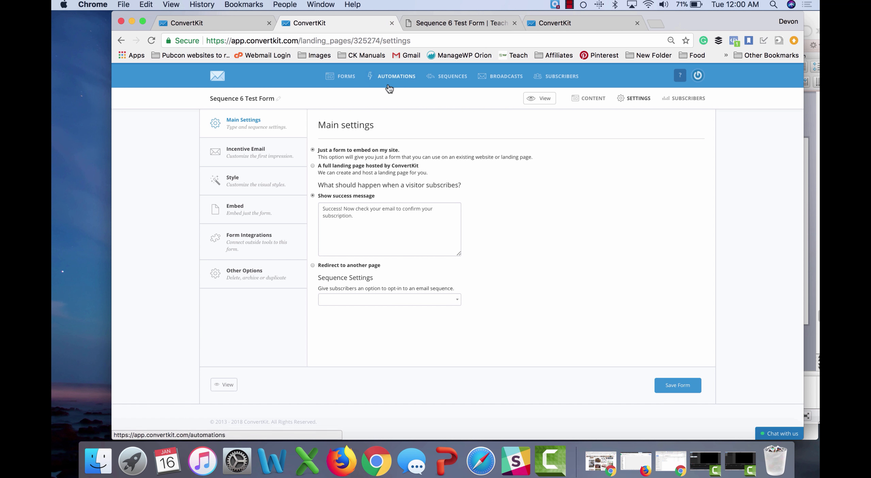
Step: Open Test Automation from the automations list to review its triggers and sequence
click(571, 22)
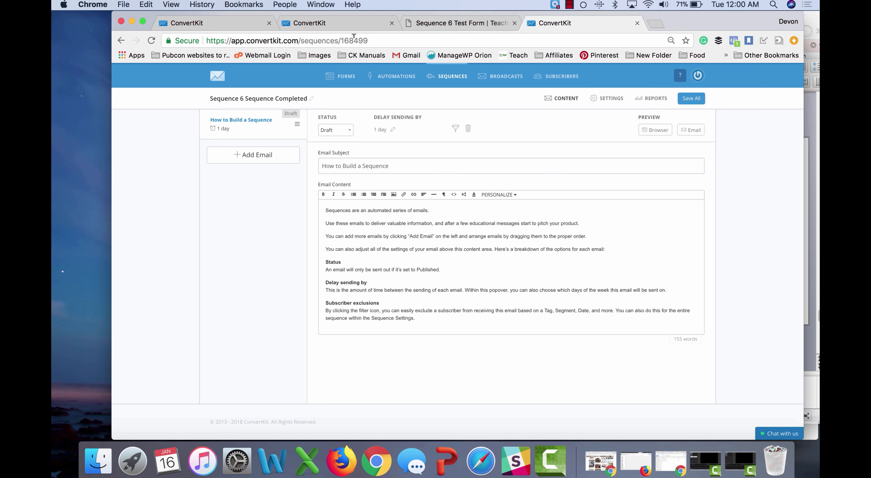
click(240, 25)
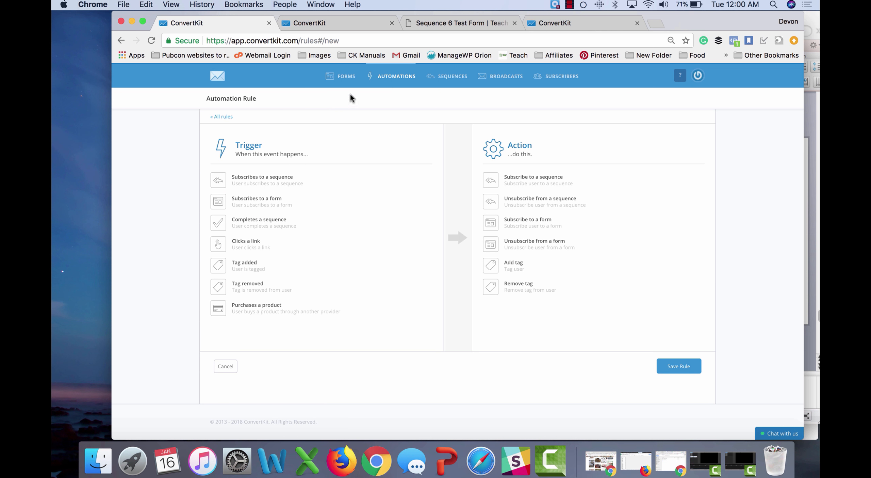
click(401, 78)
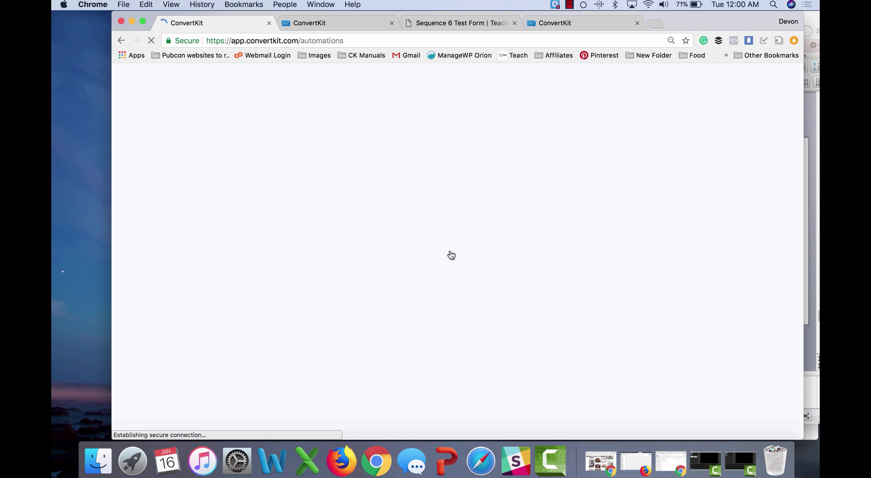
scroll(451, 255, down, 10)
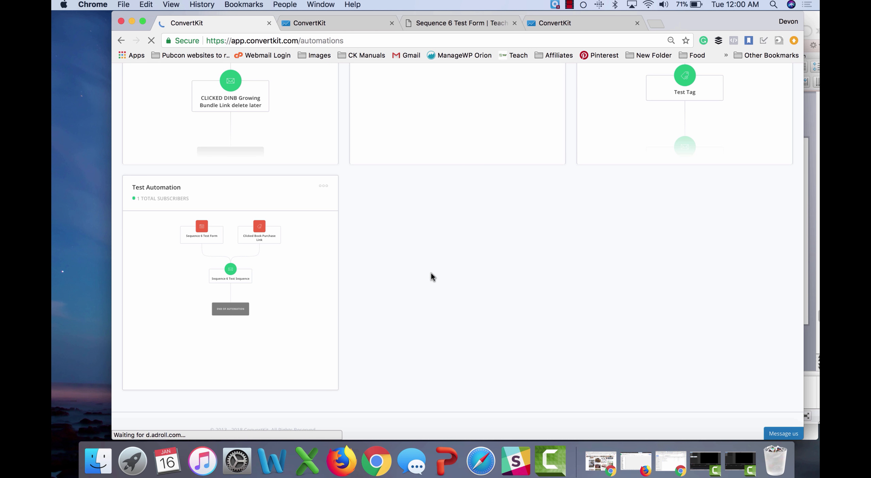
scroll(432, 276, down, 1)
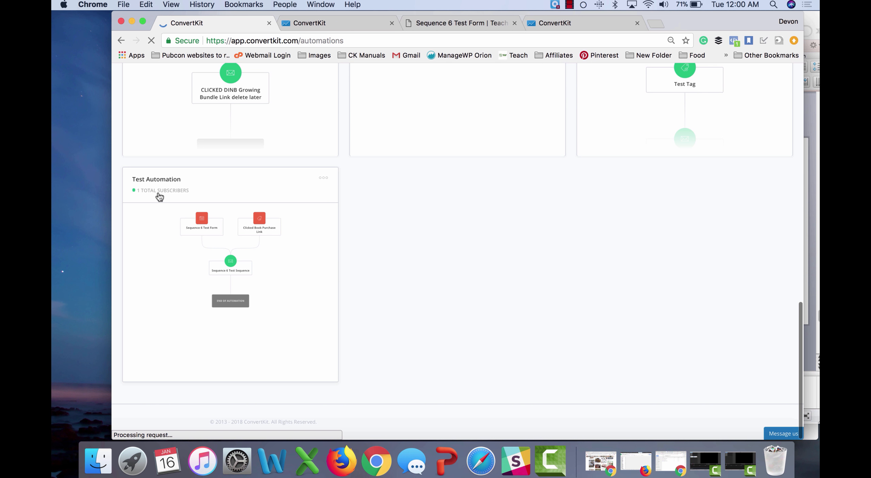
click(155, 228)
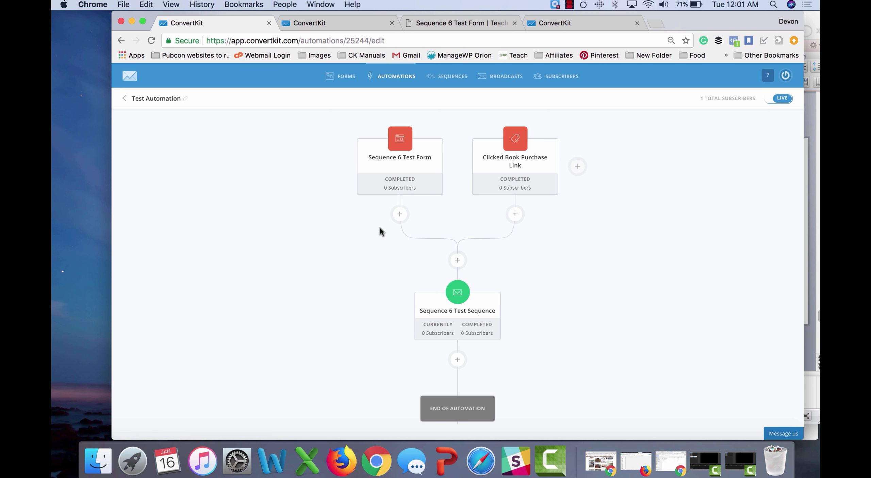
scroll(379, 275, down, 1)
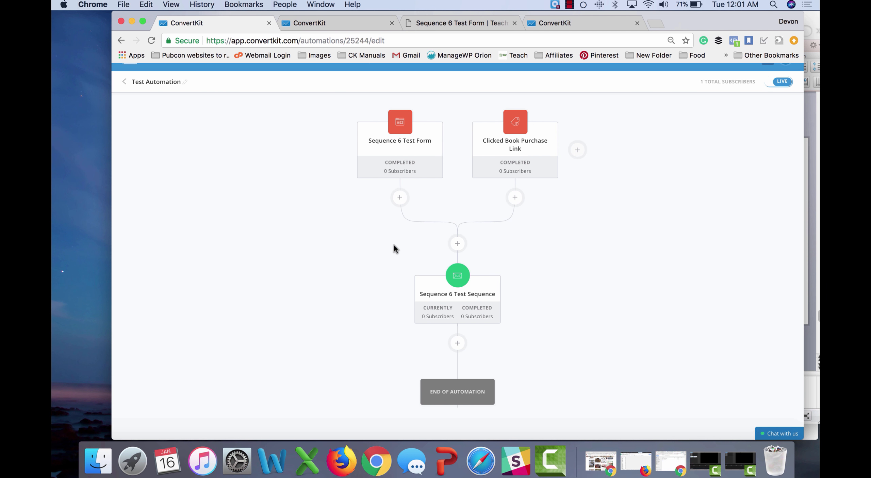
Step: In the Sequence 6 email, add the line 'Hyperlink to financial freedom' after the 'You can also adjust…' paragraph
mouse_move(381, 164)
mouse_move(464, 307)
click(353, 24)
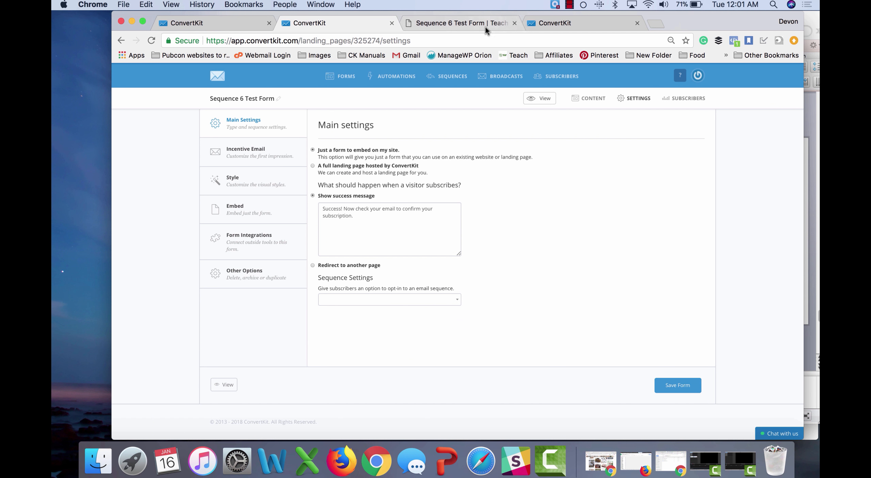
click(565, 19)
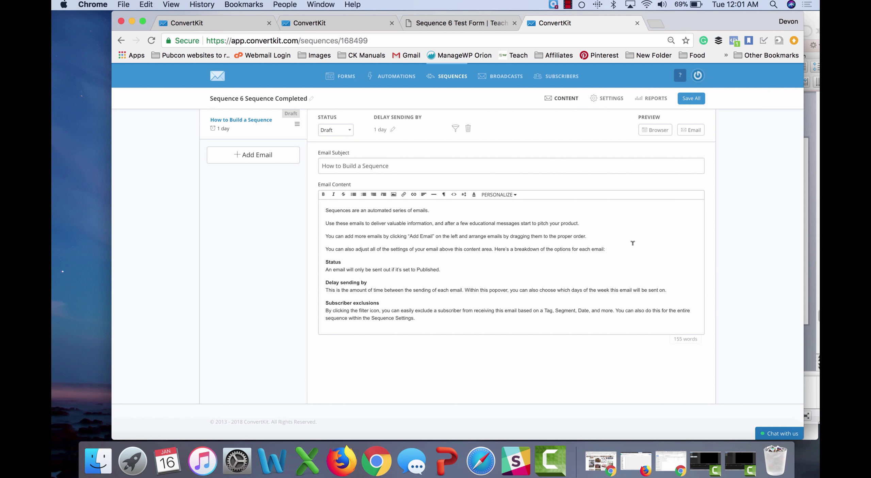
click(616, 246)
key(Return)
key(Return)
key(Return)
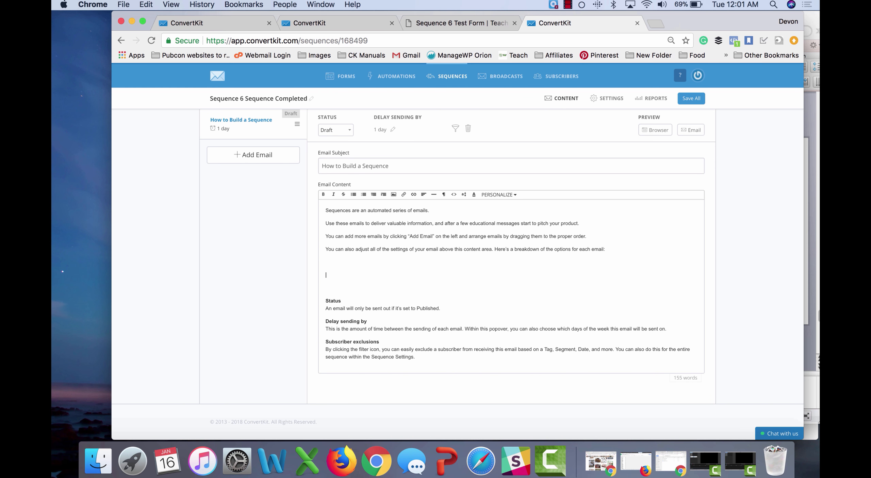
text(Hyperlink to financial freedom)
triple_click(364, 260)
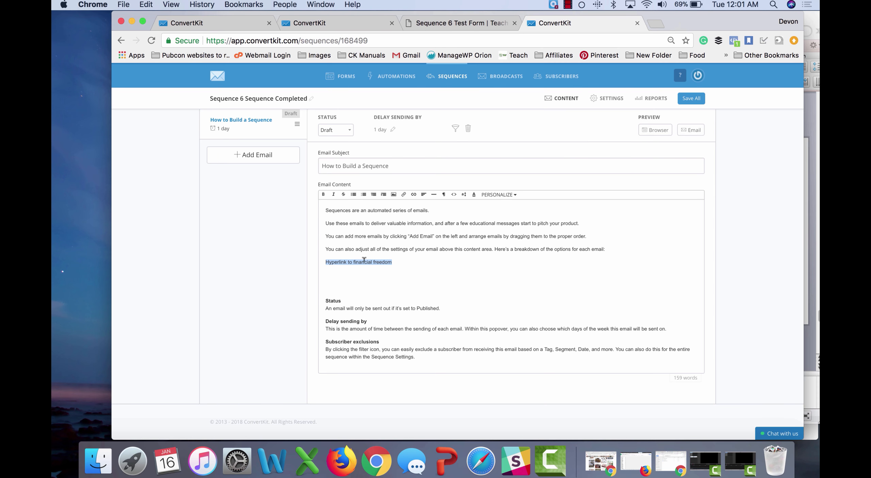
key(super+k)
text(www)
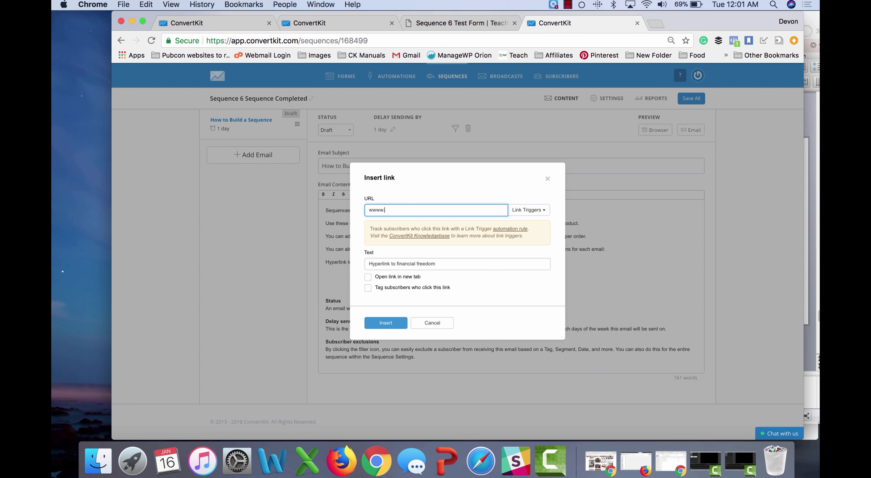
text(.financialfer)
text(freedom.)
text(com)
click(396, 287)
click(411, 300)
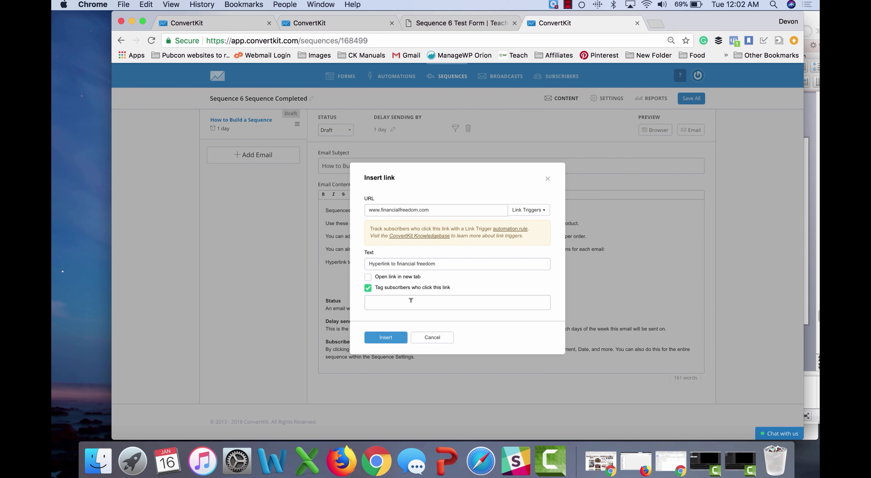
text(INTER)
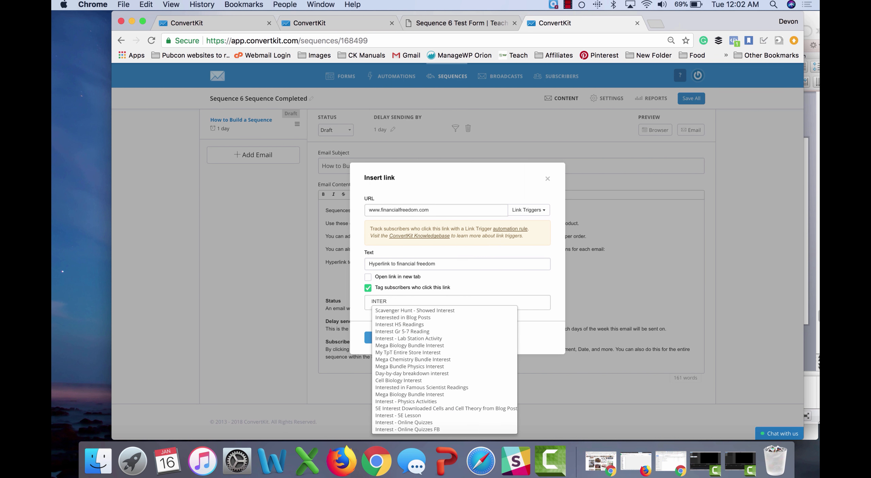
text(ESTED in fi)
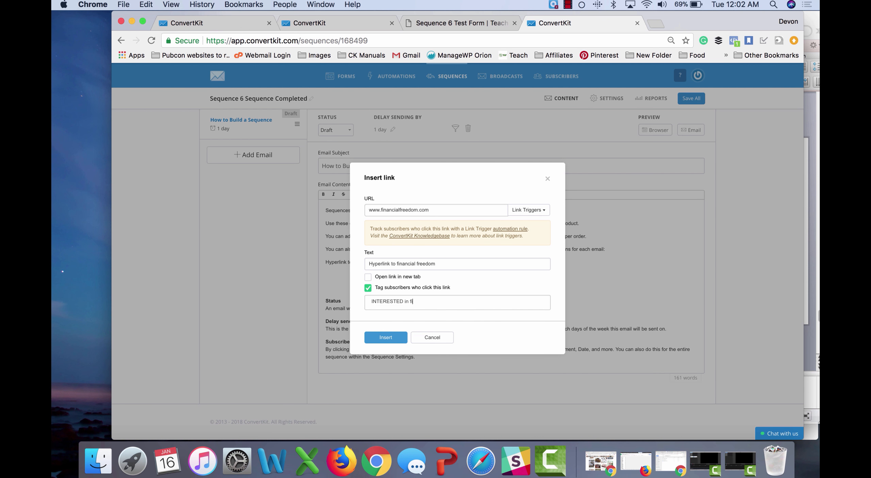
text(nancial freedom)
click(388, 337)
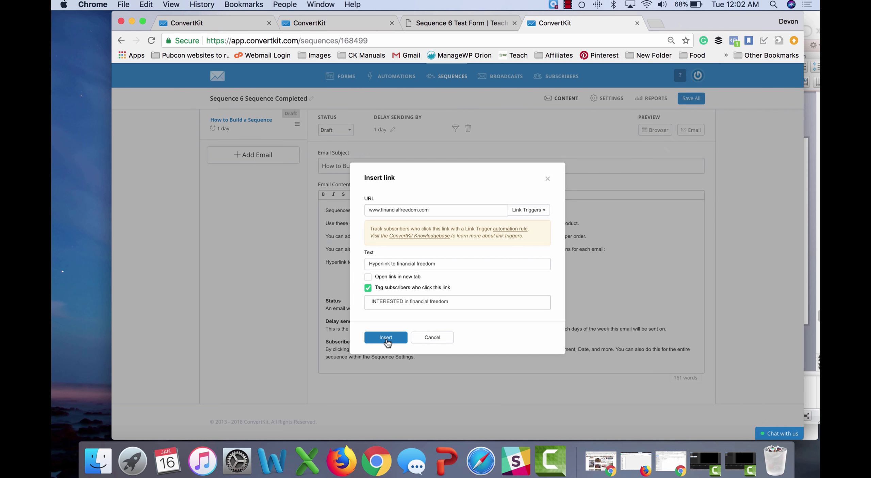
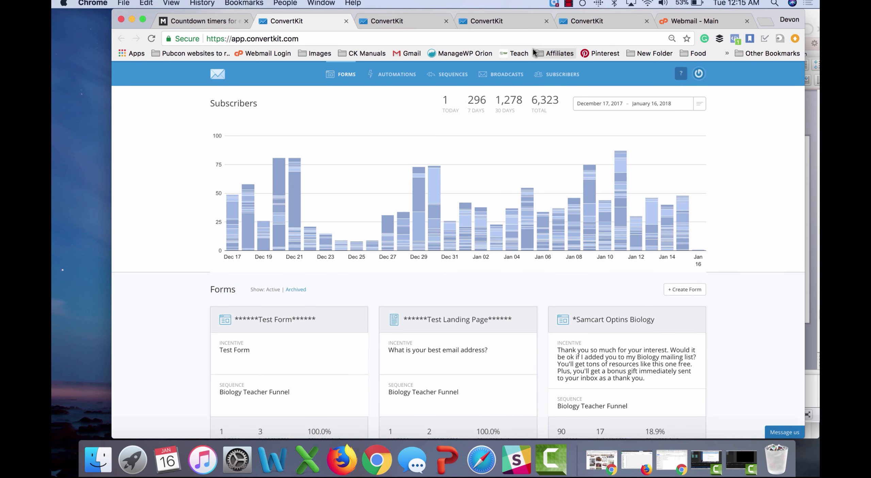
Step: Filter subscribers to the CLICKED Membership Link tag, select all 83, and export them
click(558, 81)
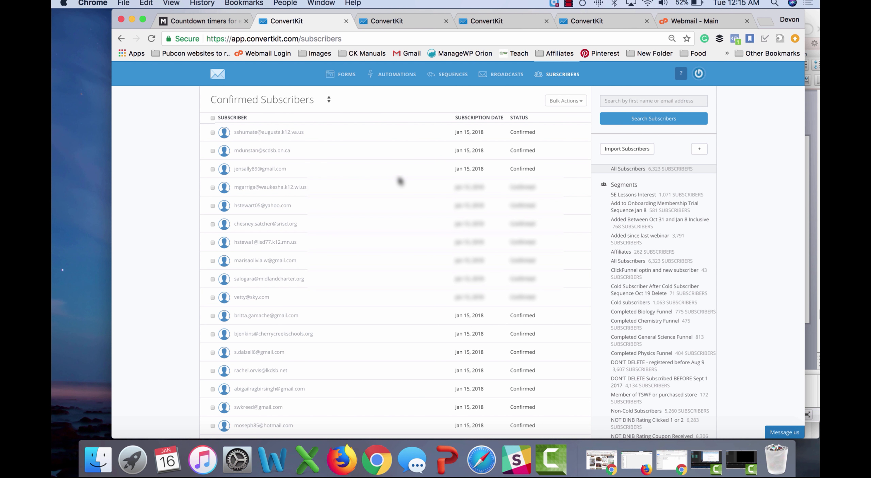
scroll(581, 255, down, 3)
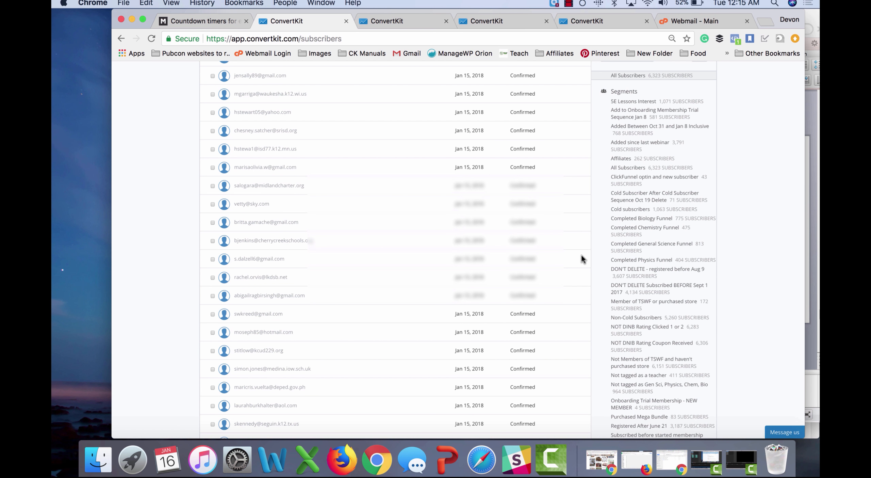
scroll(604, 283, down, 10)
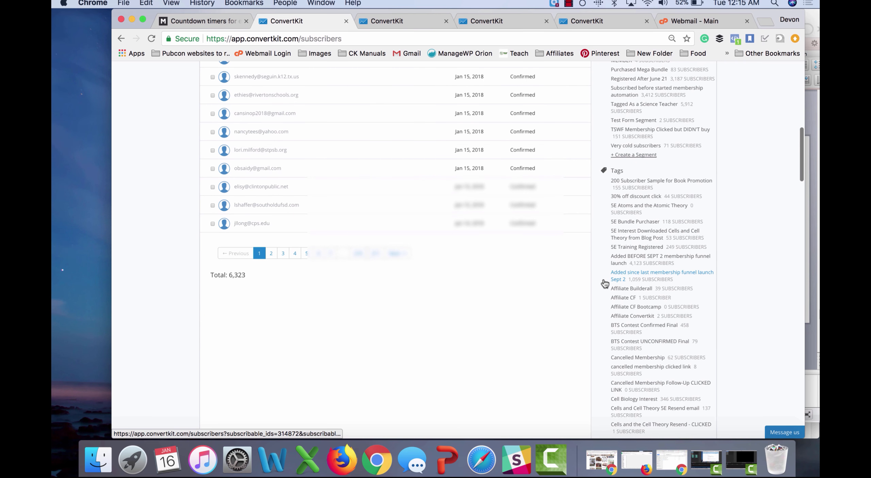
scroll(604, 283, down, 7)
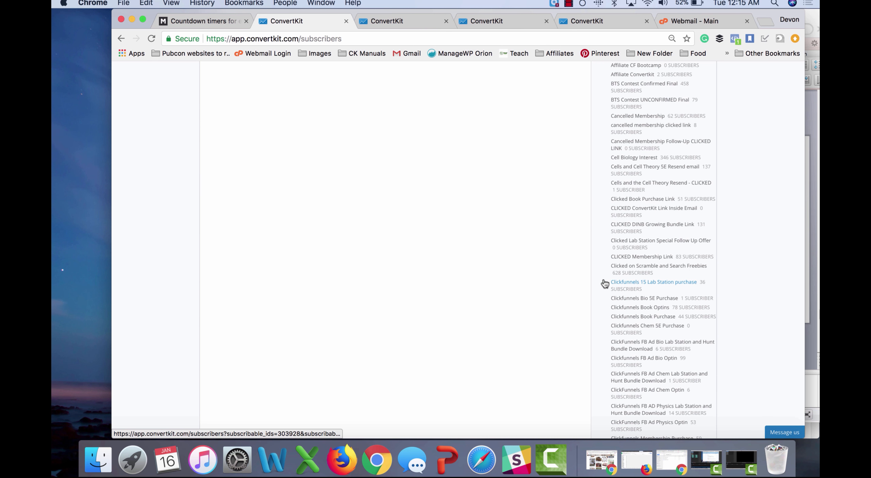
scroll(604, 283, down, 1)
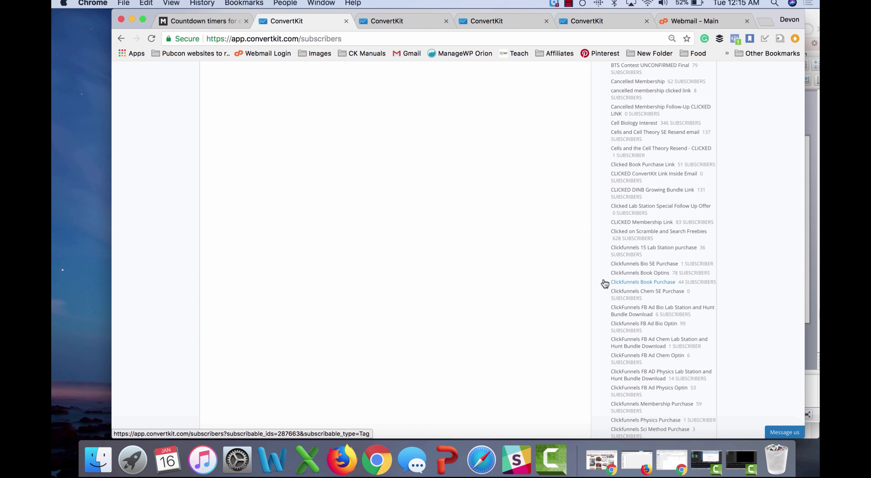
scroll(604, 283, down, 1)
click(653, 197)
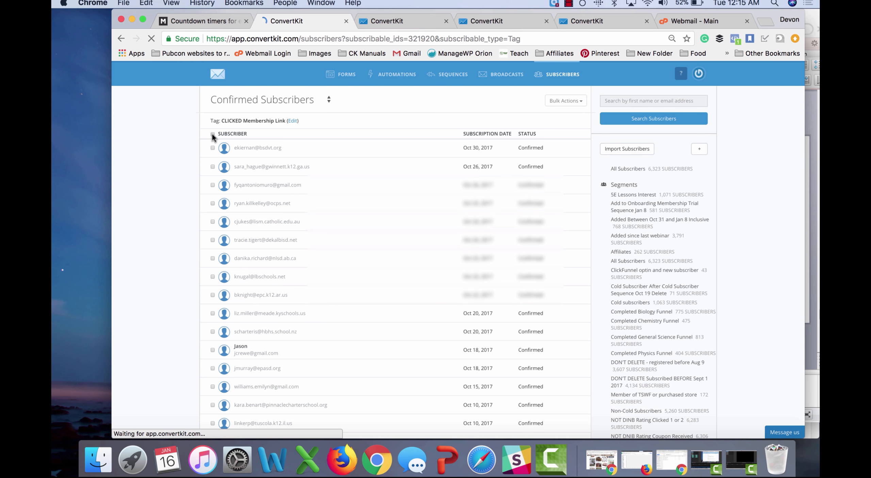
click(212, 134)
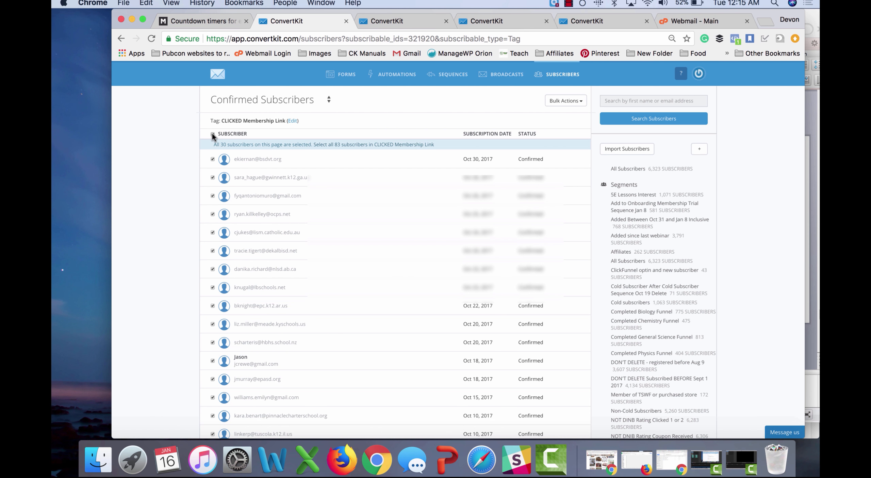
click(389, 145)
click(566, 101)
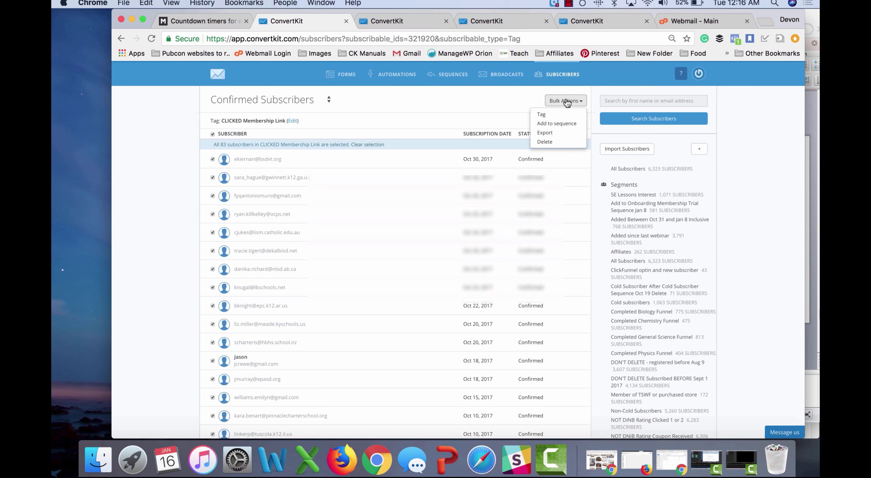
click(548, 134)
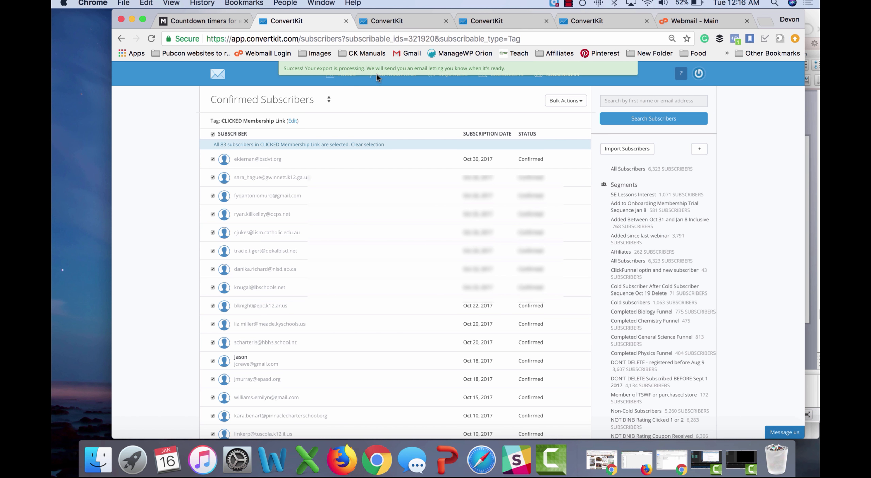
Step: Open the ConvertKit export email in Roundcube and download the subscriber CSV
click(698, 22)
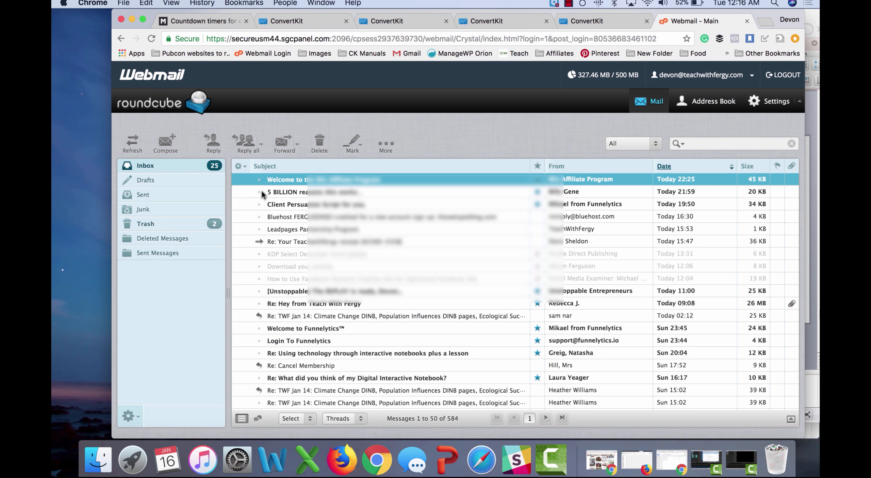
click(151, 39)
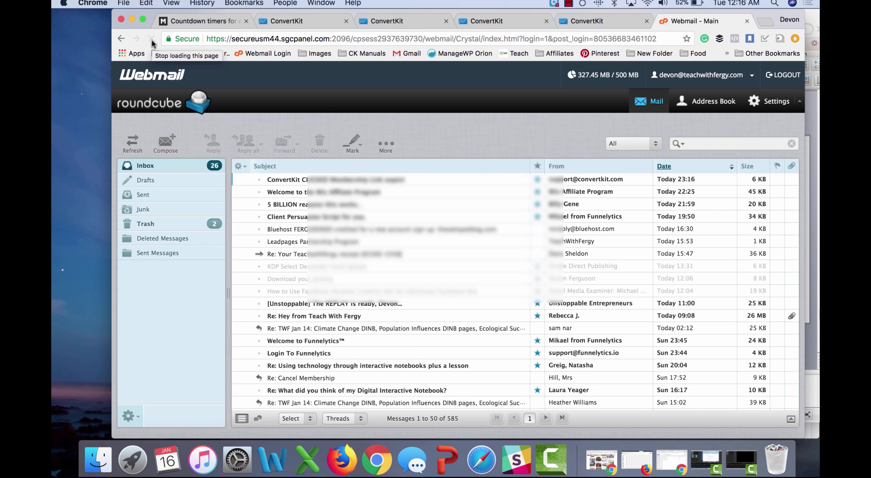
double_click(378, 179)
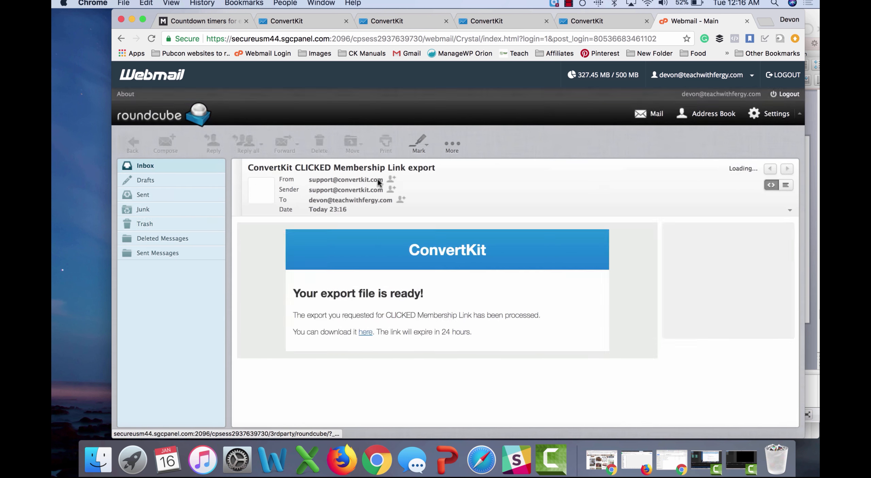
click(431, 330)
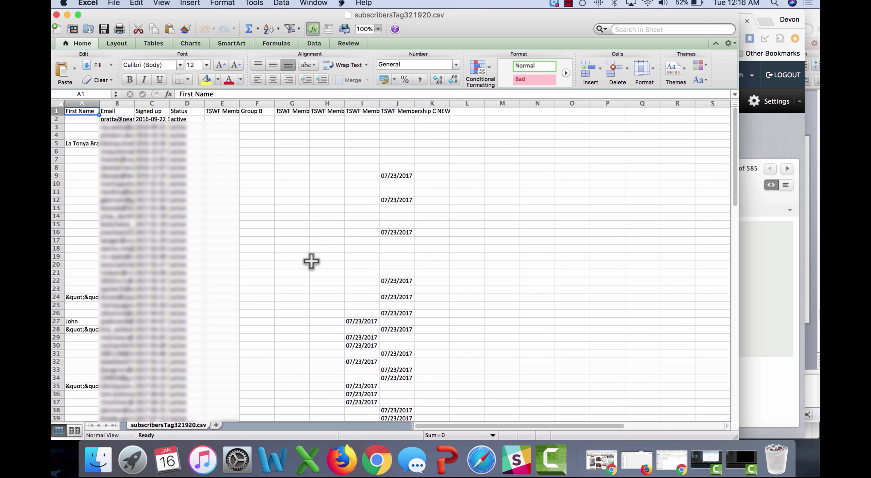
Step: Delete columns D–L and the Signed up column, leaving only First Name and Email
drag(187, 103, 454, 108)
right_click(391, 141)
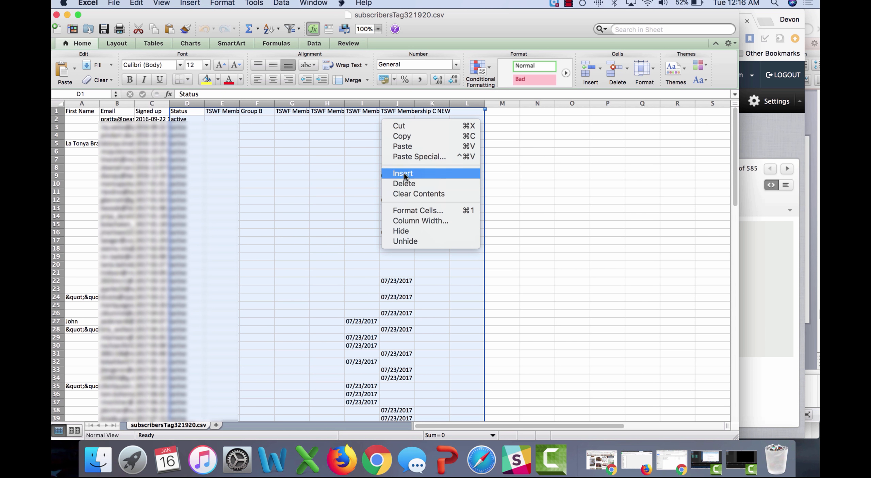
click(404, 183)
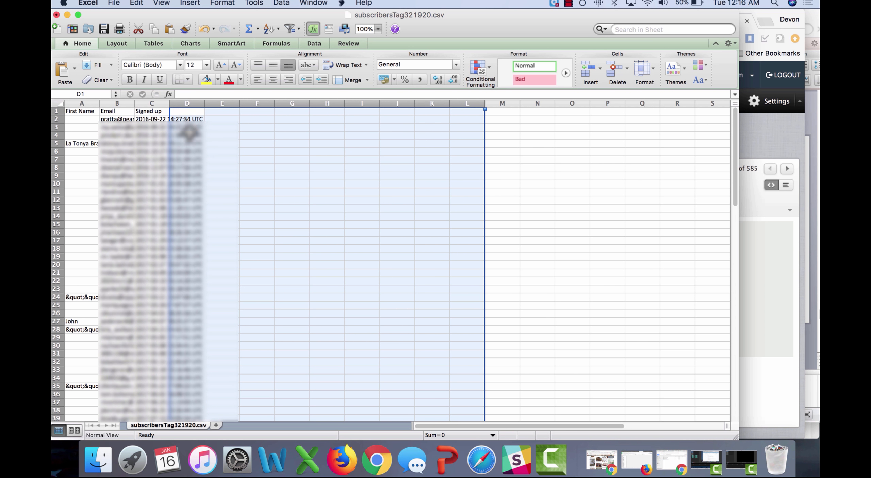
click(187, 104)
right_click(188, 103)
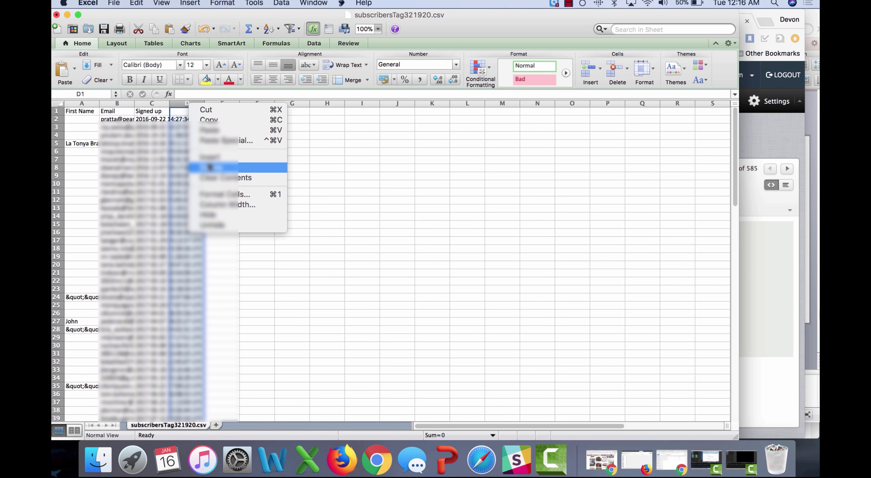
click(234, 167)
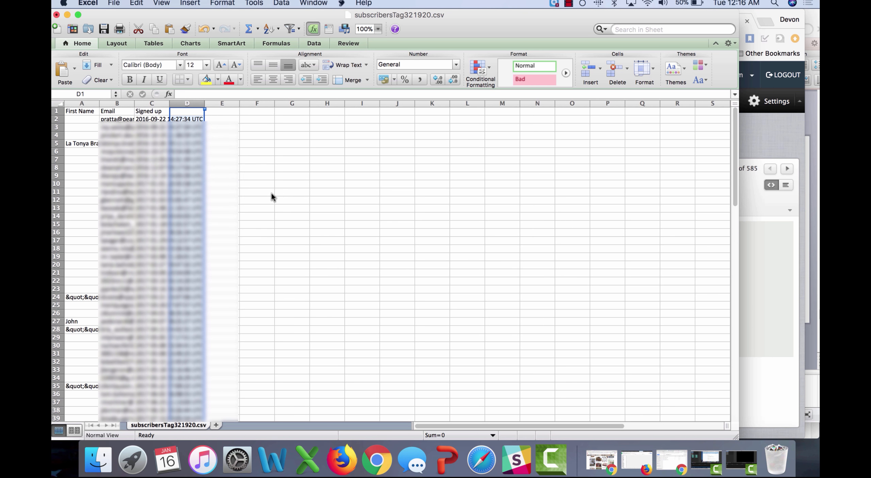
click(157, 105)
right_click(157, 106)
click(179, 166)
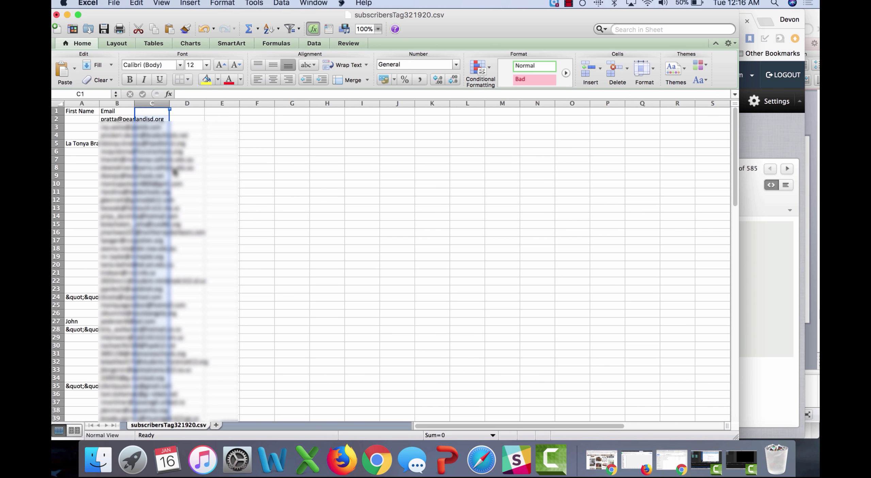
click(222, 159)
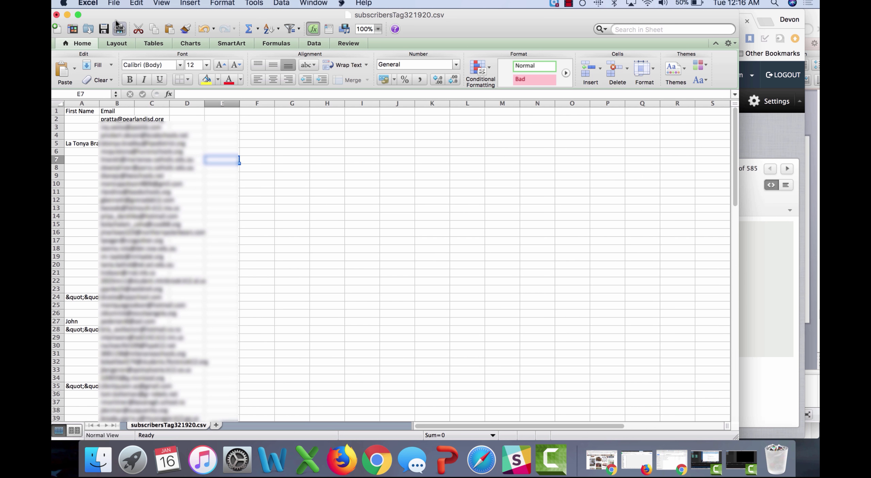
Step: Save subscribersTag321920.csv in CSV format and close it
click(101, 29)
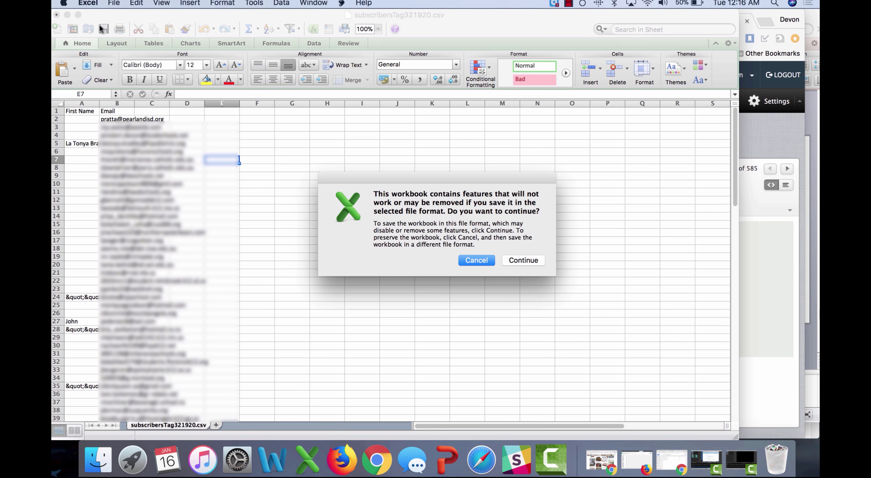
click(521, 261)
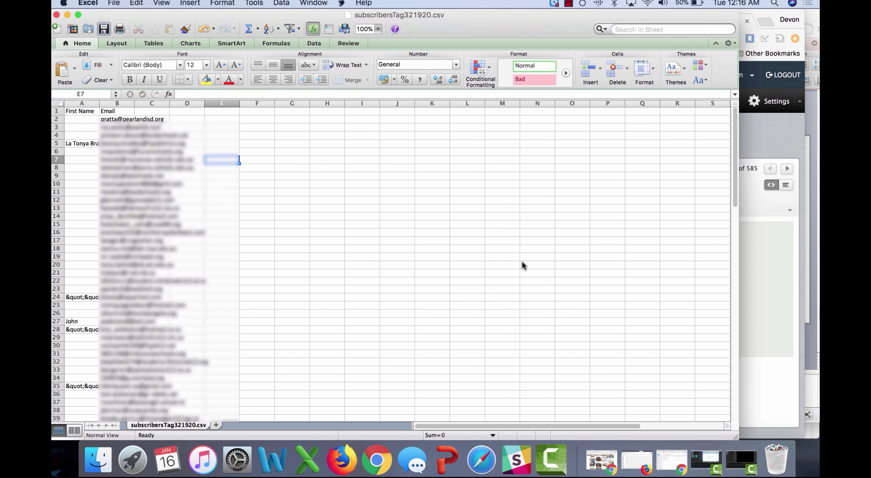
click(57, 15)
click(473, 86)
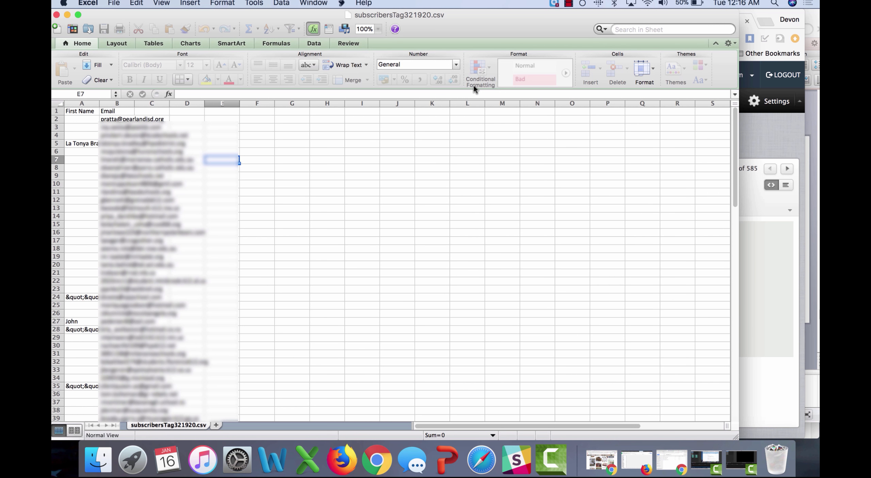
click(517, 261)
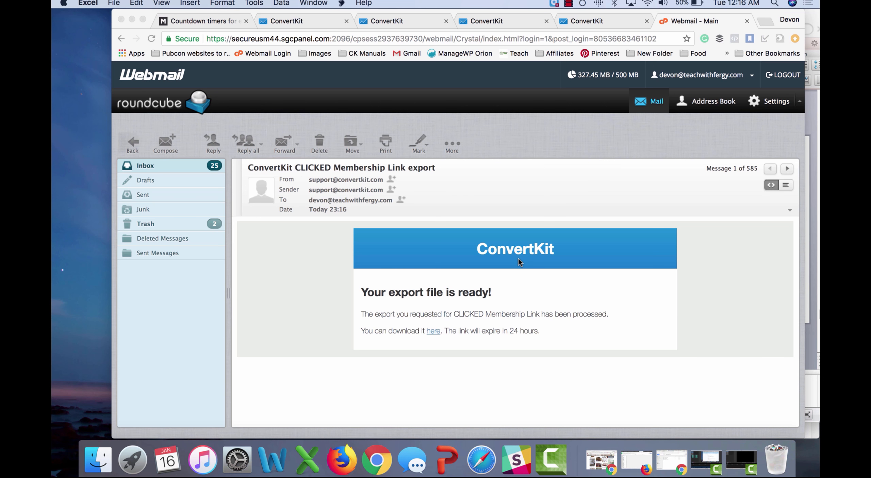
Step: Start a ConvertKit subscriber import and load subscribersTag321920.csv from Downloads
click(567, 21)
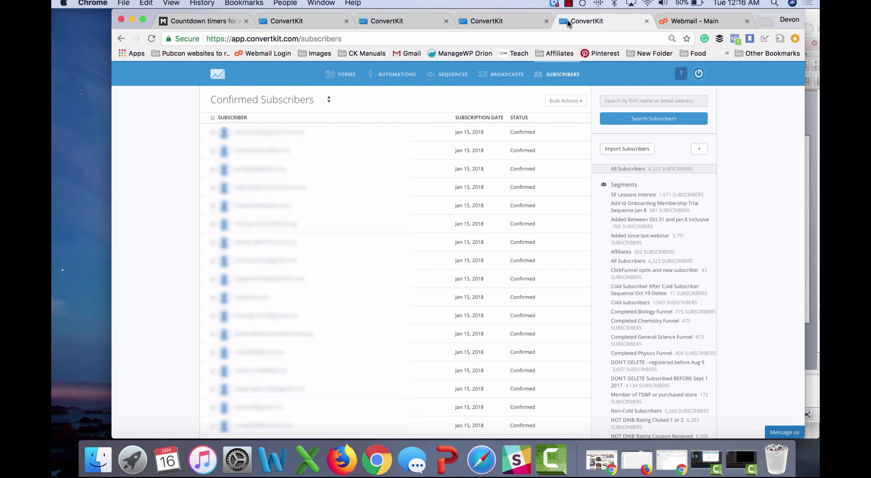
click(628, 148)
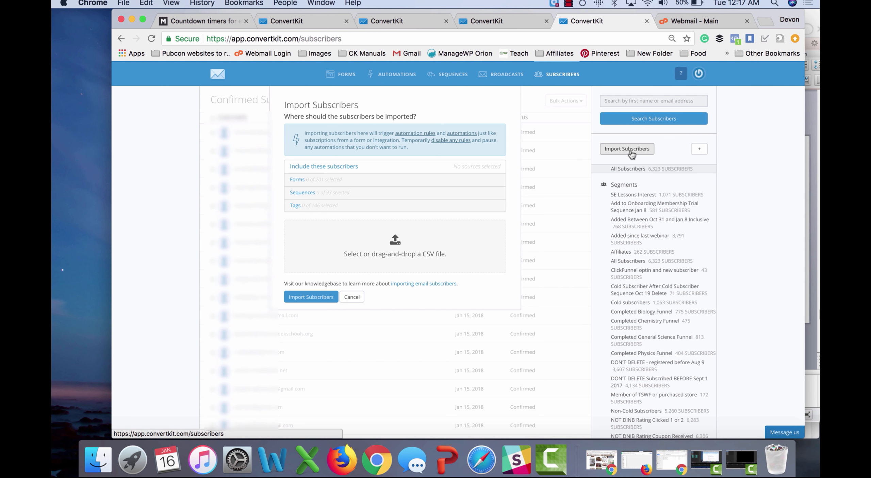
click(417, 258)
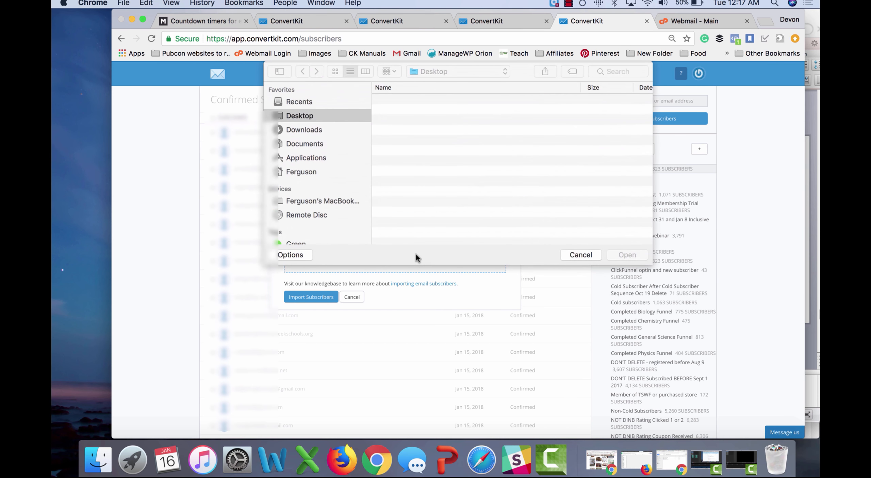
click(299, 128)
click(415, 99)
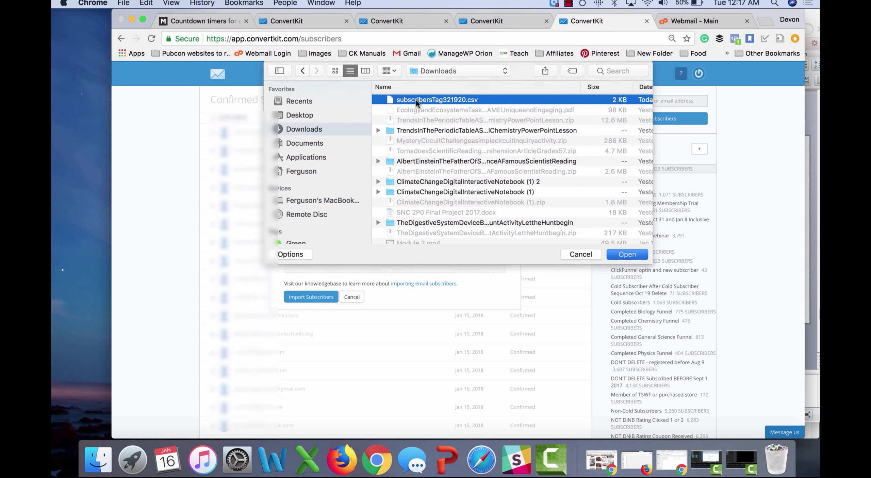
double_click(416, 99)
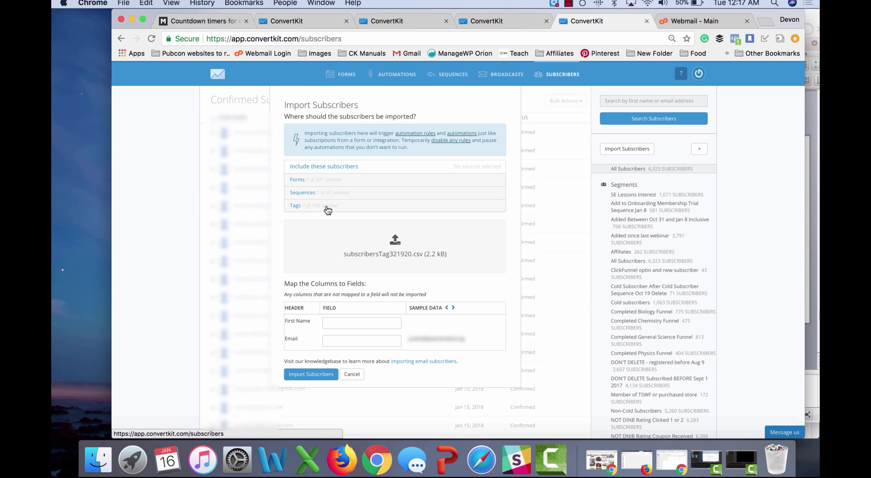
Step: Map the Email column to Email, apply Test Tag, and import the subscribers
click(364, 340)
click(363, 355)
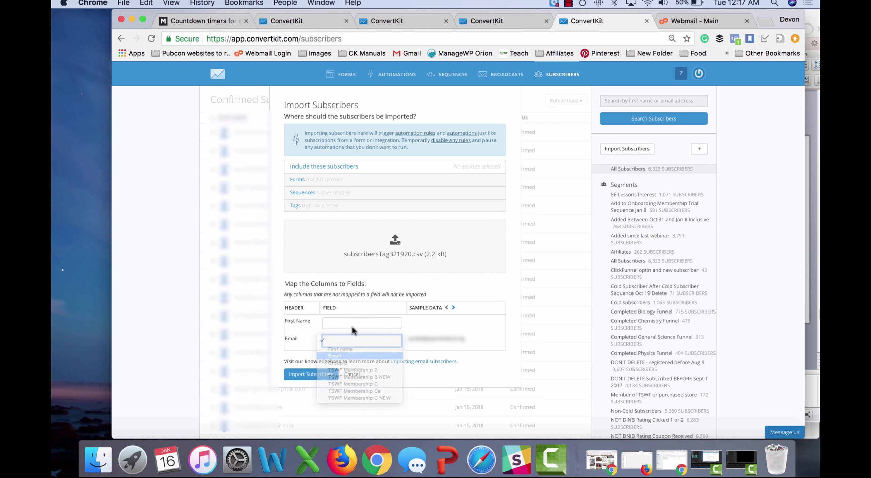
click(344, 207)
scroll(337, 266, down, 10)
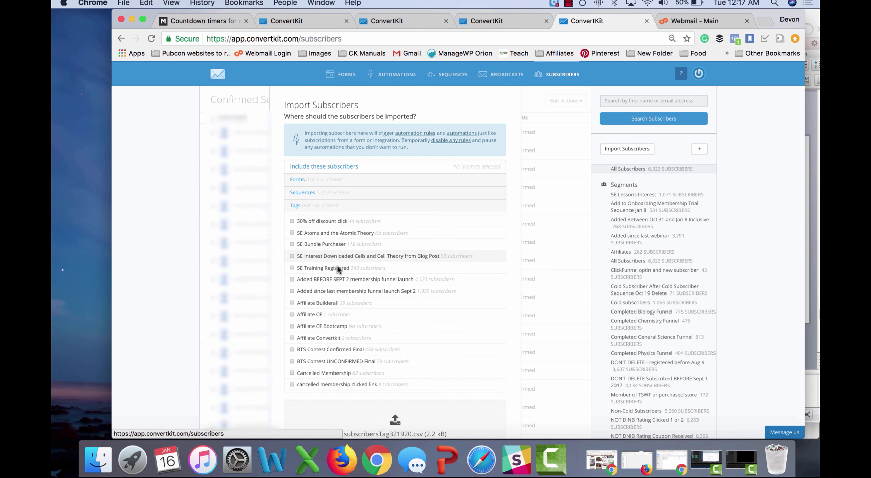
scroll(338, 266, down, 20)
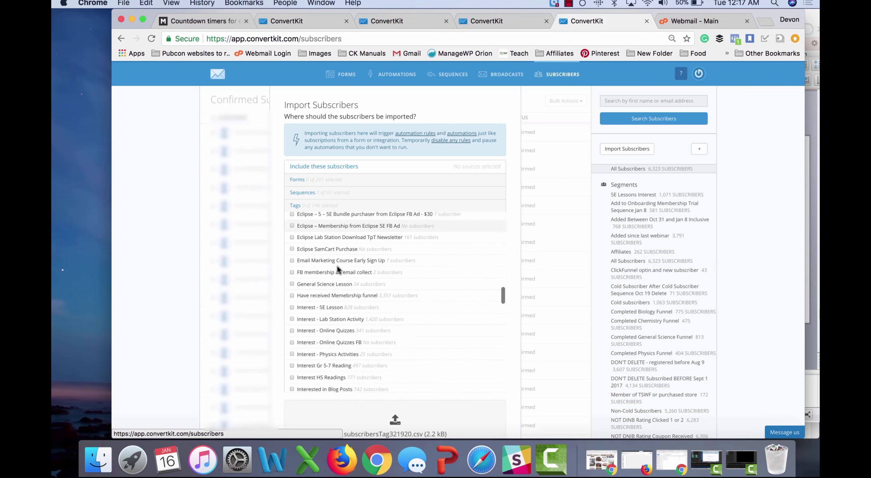
scroll(337, 265, down, 20)
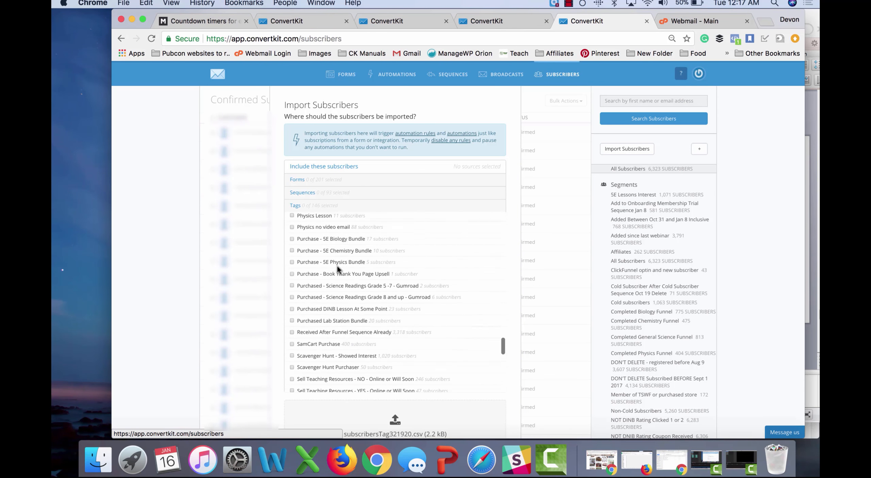
scroll(337, 267, down, 8)
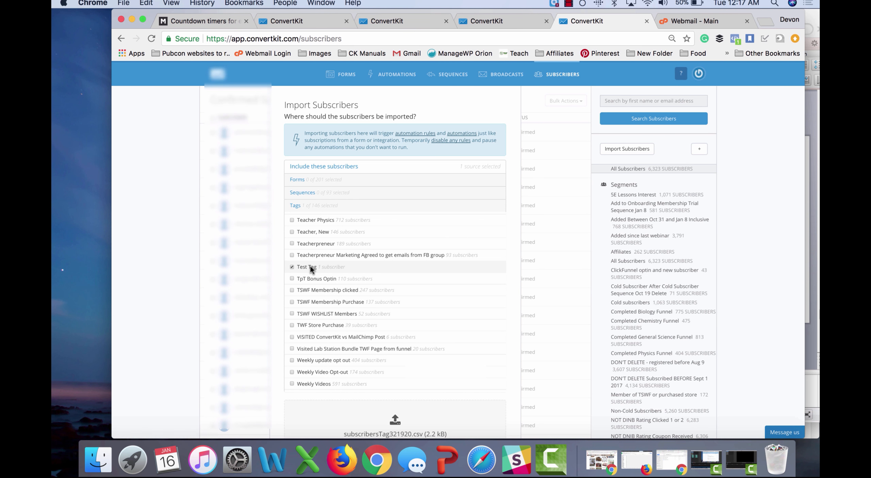
click(310, 265)
scroll(279, 327, down, 5)
scroll(301, 358, down, 1)
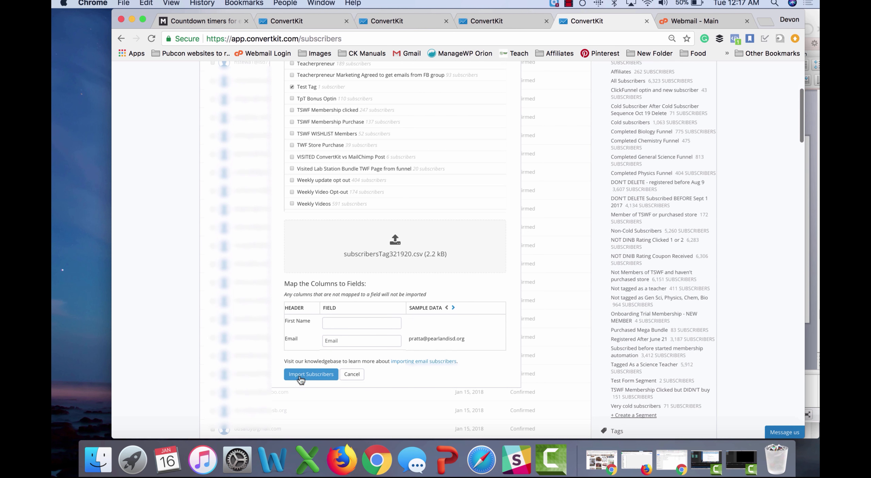
click(314, 373)
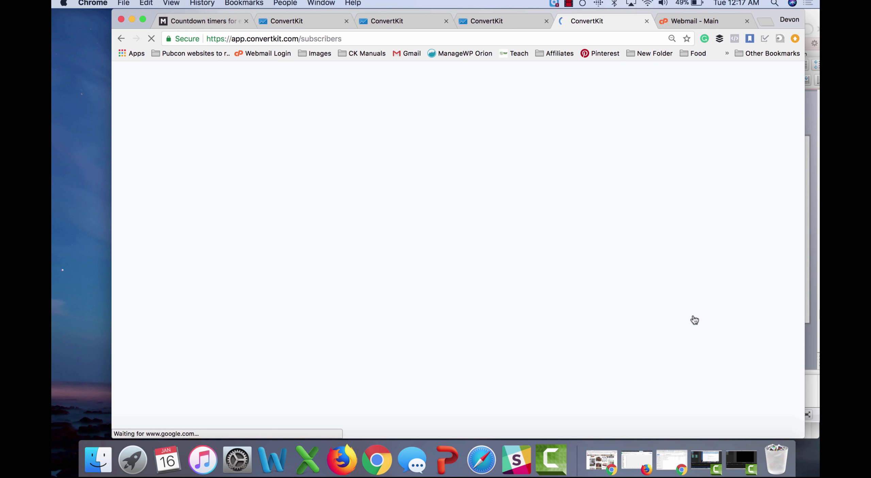
Step: Scroll through the confirmed Test Tag subscribers to check the finished import
scroll(694, 320, down, 20)
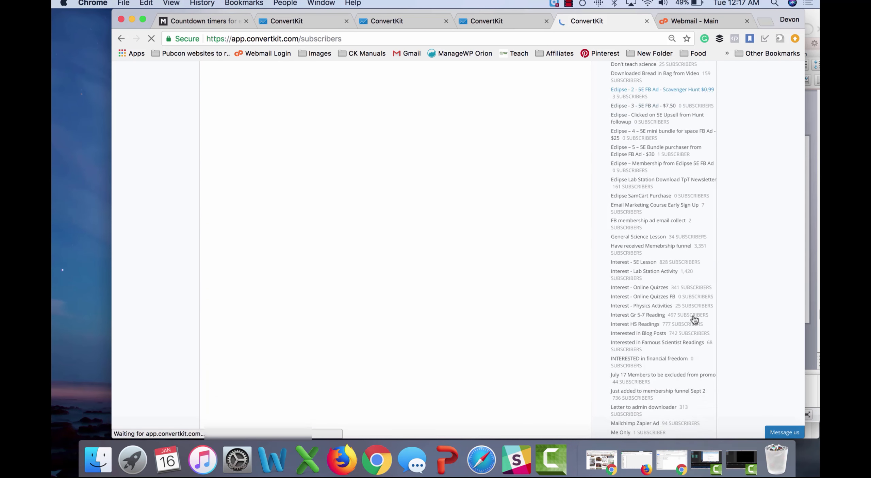
scroll(694, 321, down, 2)
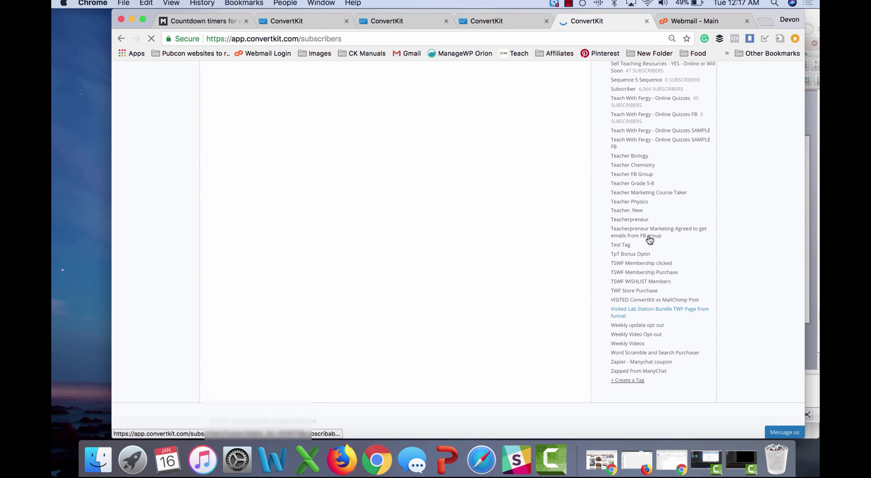
scroll(653, 191, up, 1)
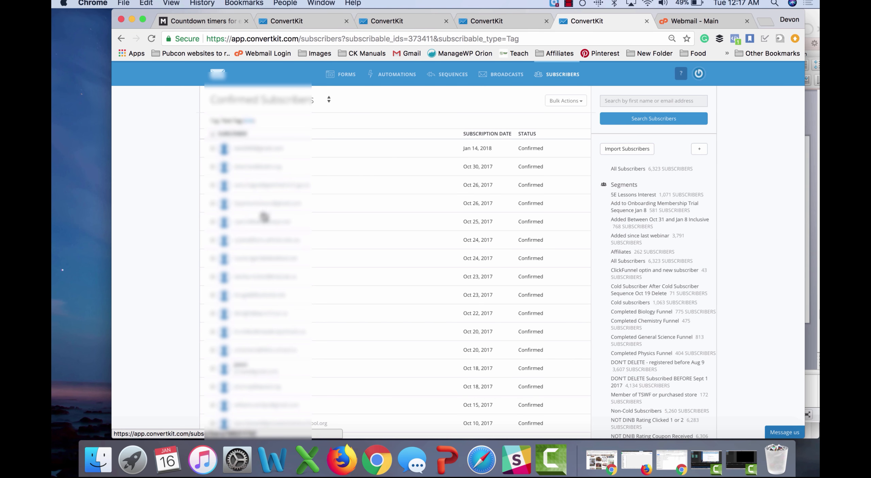
scroll(277, 301, down, 3)
scroll(277, 301, down, 5)
scroll(277, 301, up, 10)
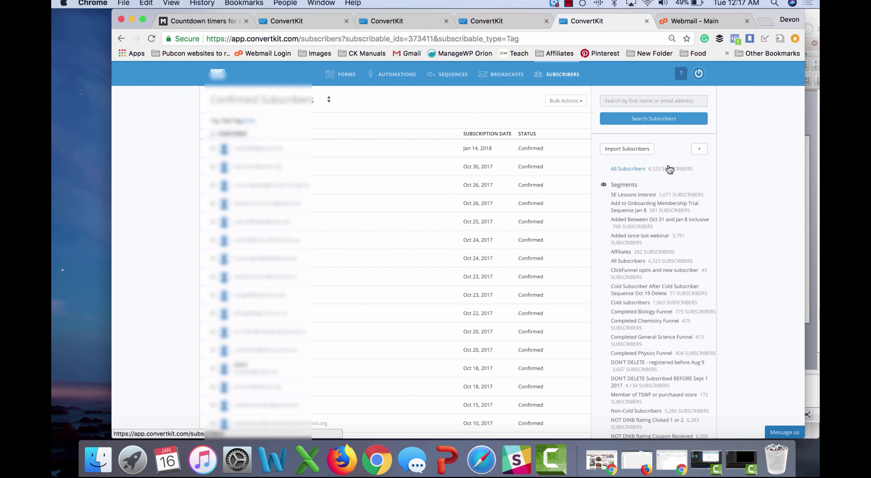
Step: Add a new subscriber with the test e-mail address, subscribed to Test Form
click(699, 152)
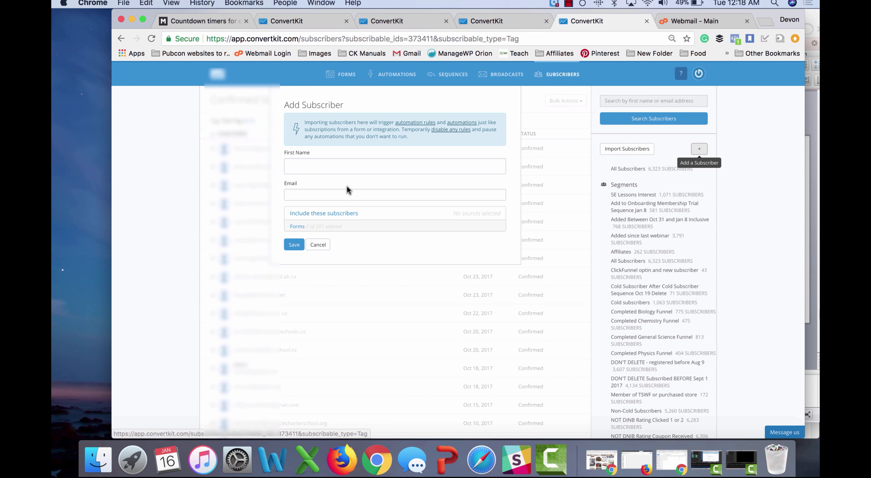
click(355, 194)
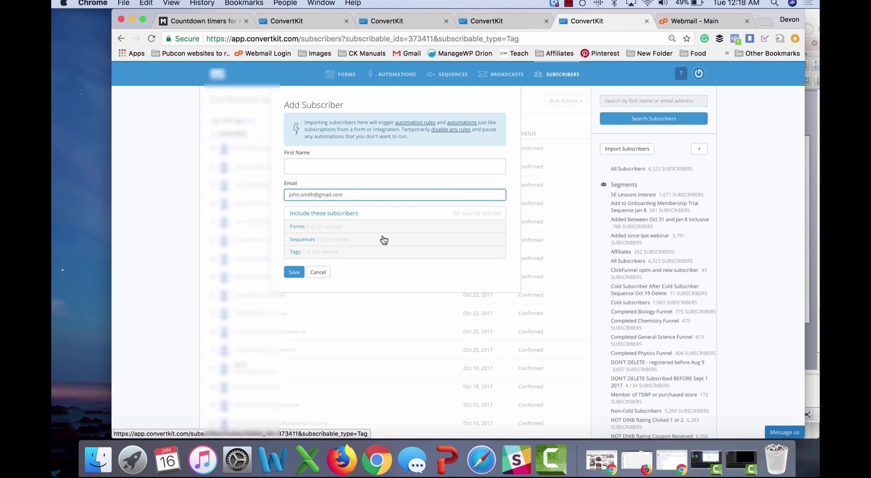
click(334, 230)
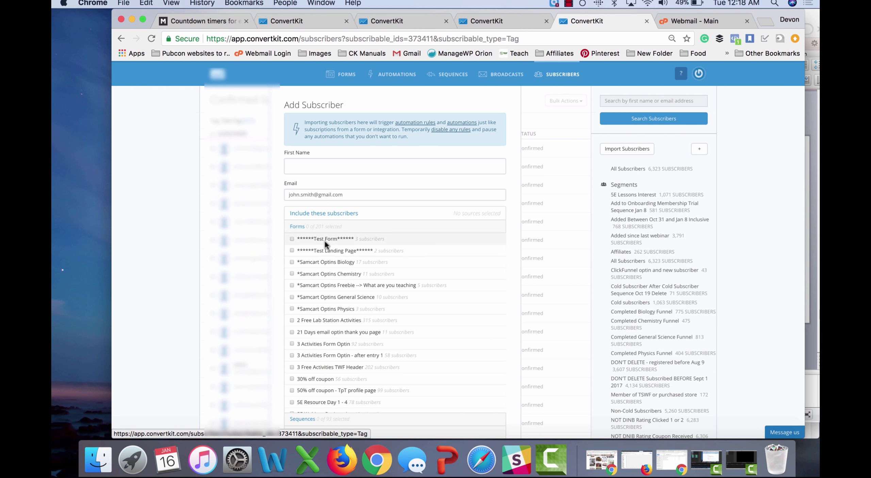
click(346, 239)
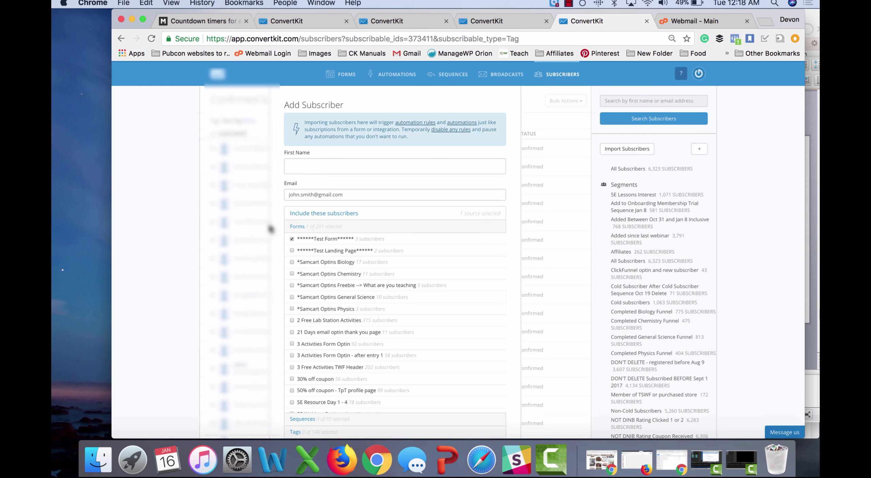
scroll(275, 231, down, 6)
Step: Tag the new subscriber with Test Tag, save it, and go to Broadcasts
click(317, 231)
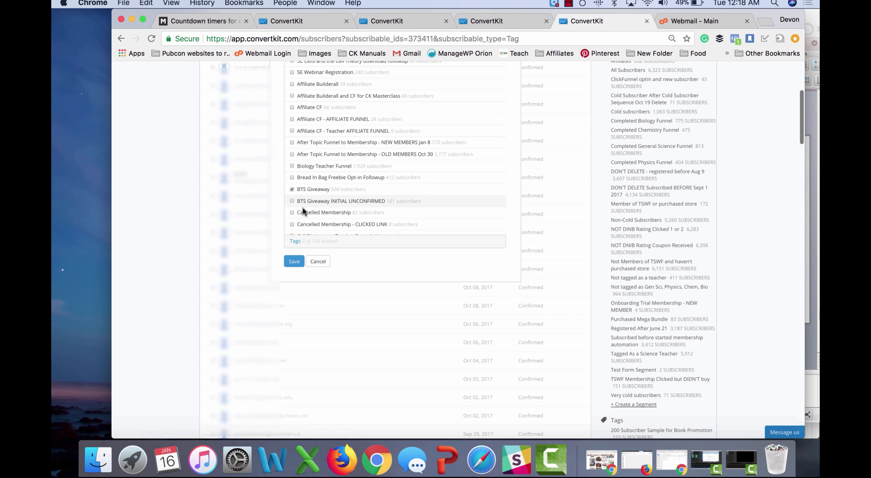
click(307, 242)
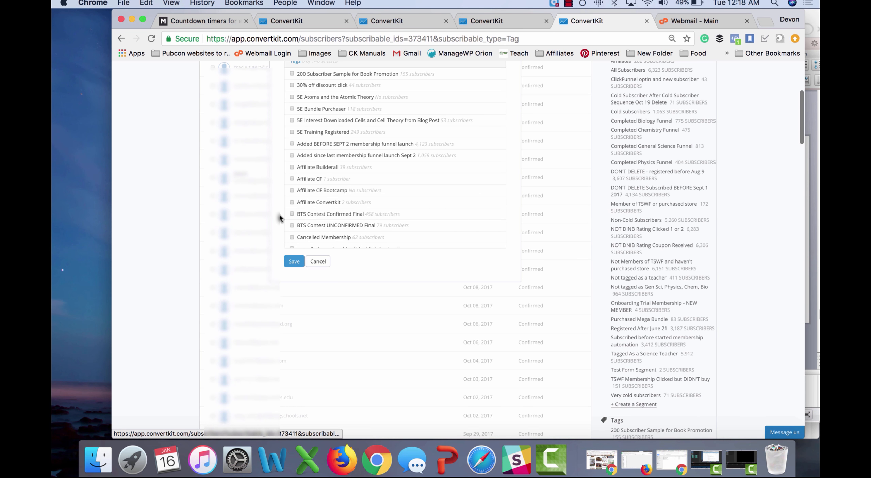
scroll(327, 204, down, 15)
scroll(327, 204, down, 15)
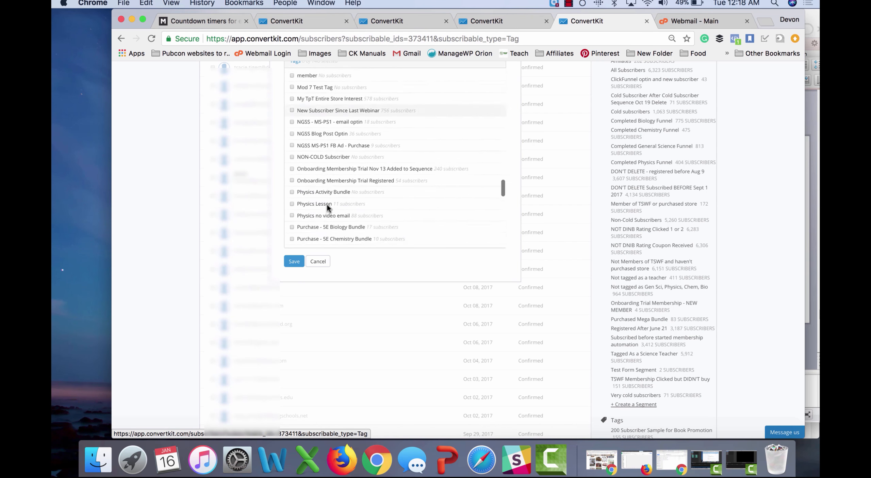
scroll(326, 204, down, 12)
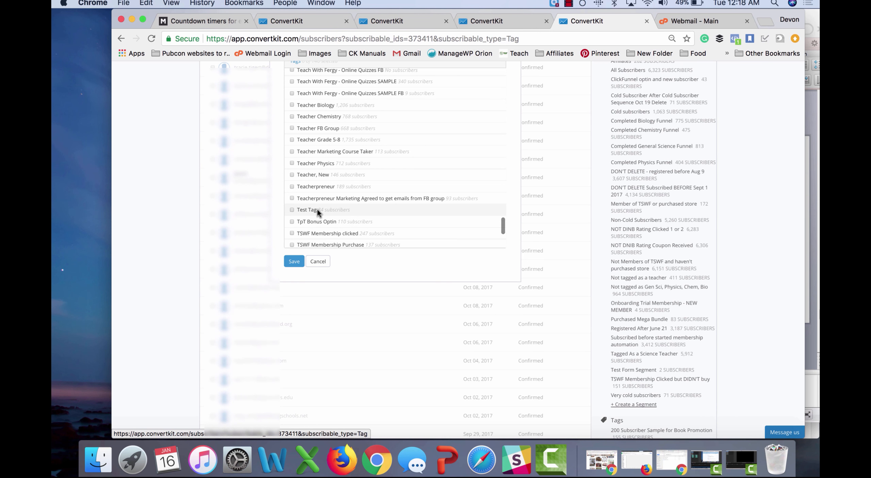
click(317, 210)
scroll(275, 202, up, 6)
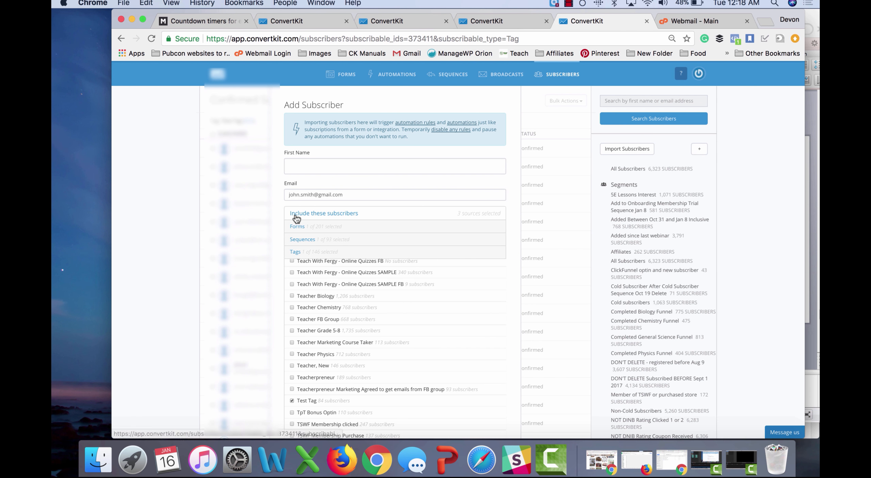
scroll(281, 273, down, 5)
scroll(281, 270, down, 4)
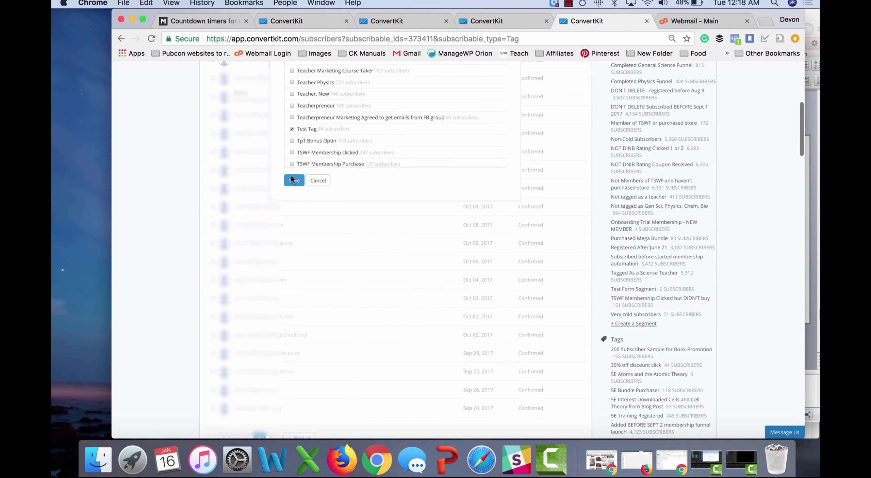
click(292, 178)
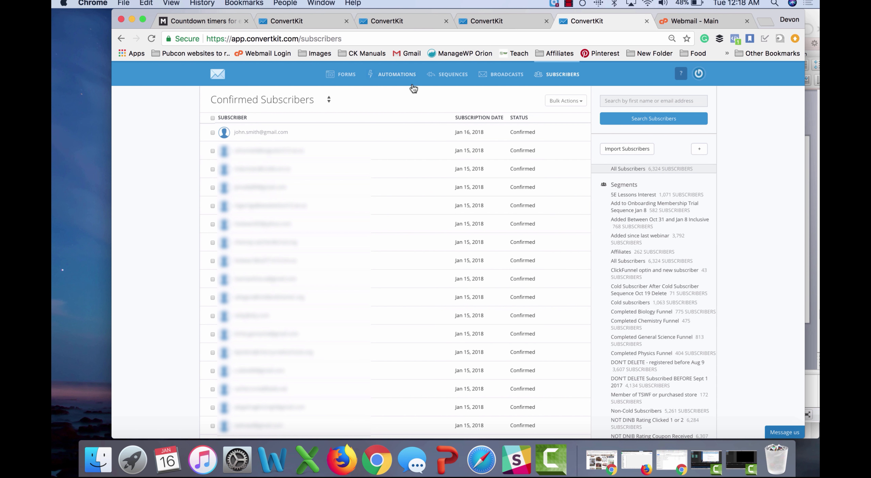
click(506, 77)
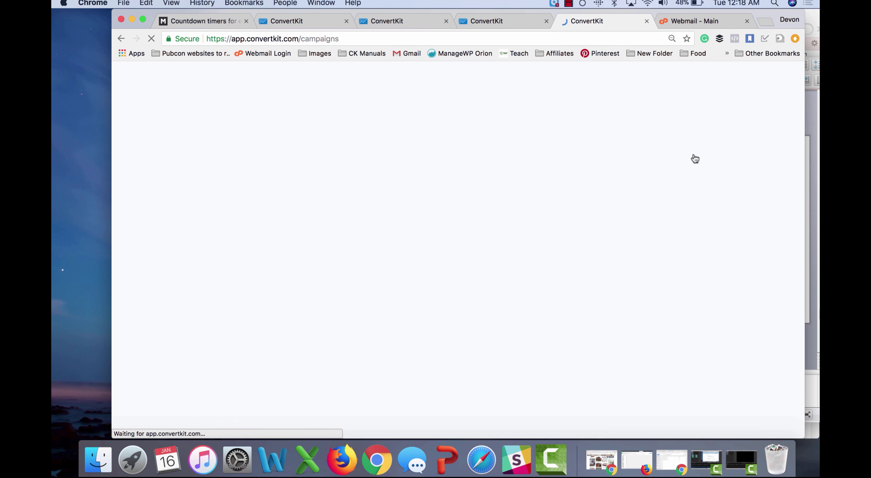
Step: Start a new broadcast and set its recipient filter to subscribers by tag
click(669, 157)
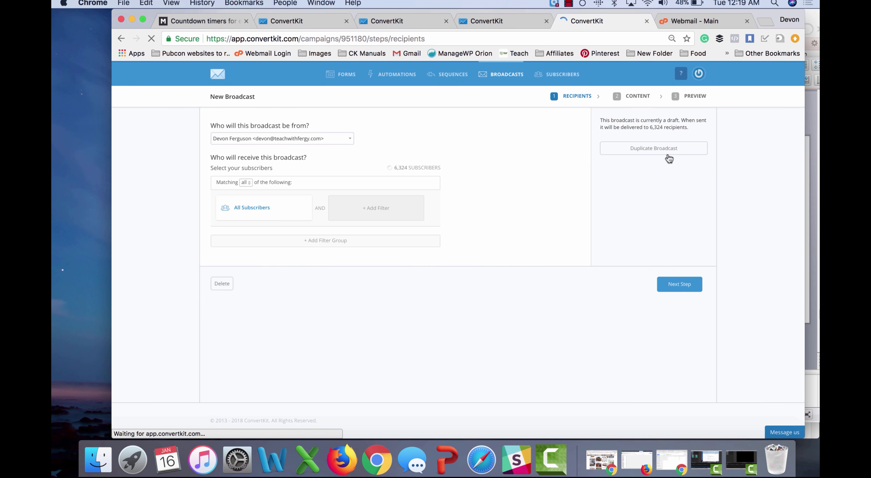
click(267, 208)
click(270, 212)
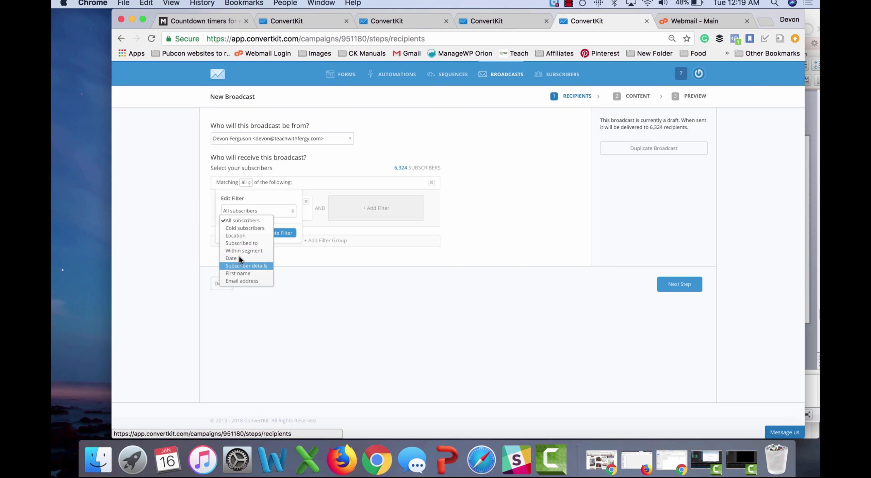
click(244, 241)
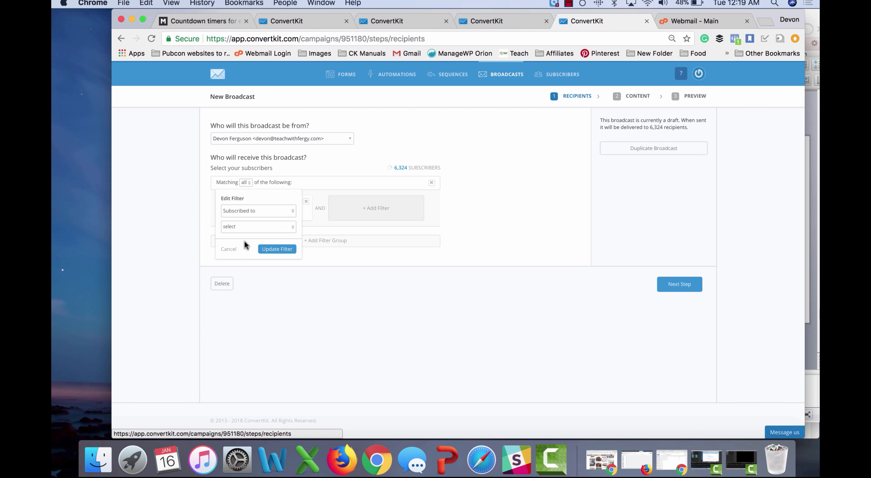
click(248, 226)
click(240, 257)
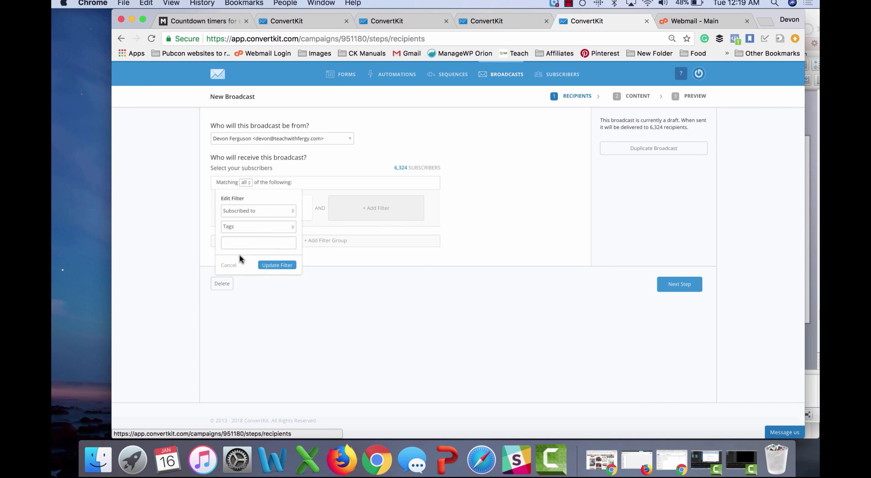
Step: Filter recipients to the TSWF WISHLIST Members tag and continue to the content step
click(256, 241)
scroll(256, 300, down, 15)
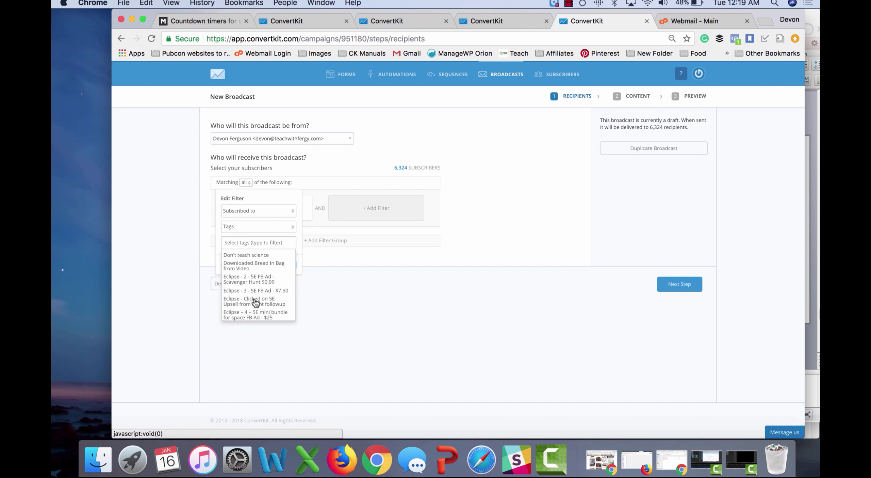
scroll(255, 302, down, 8)
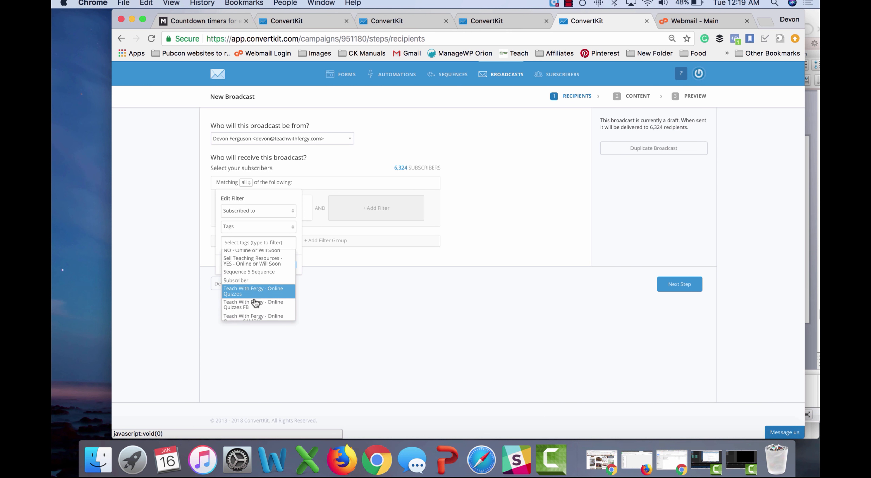
scroll(255, 302, down, 10)
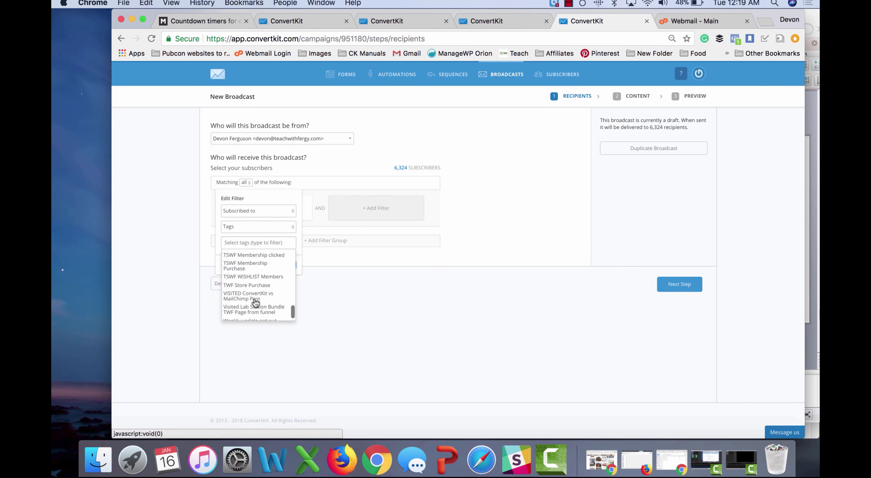
scroll(255, 302, up, 5)
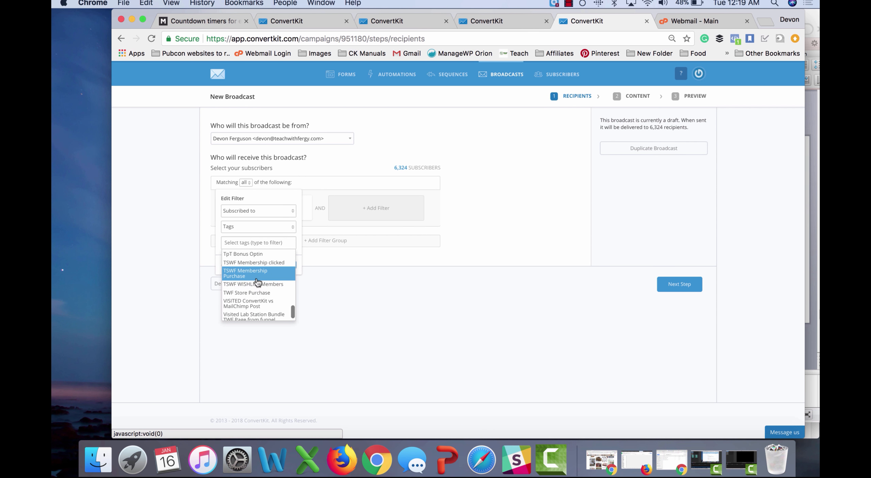
click(257, 284)
click(283, 275)
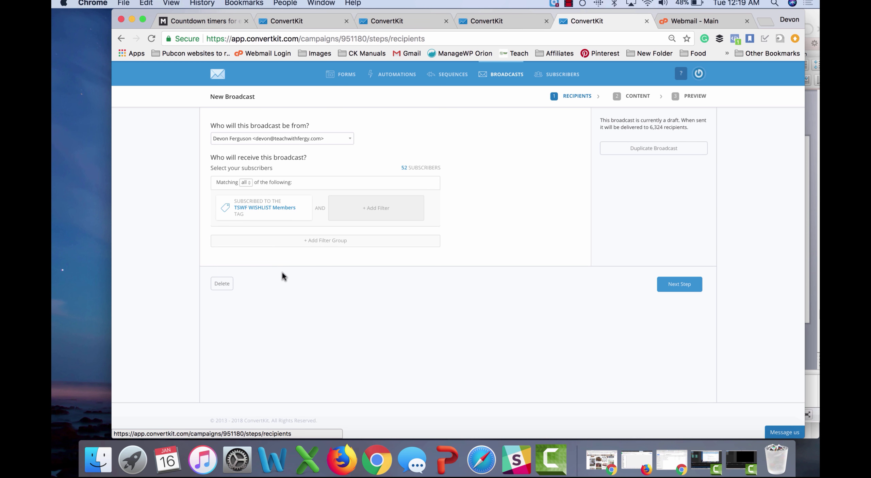
click(673, 285)
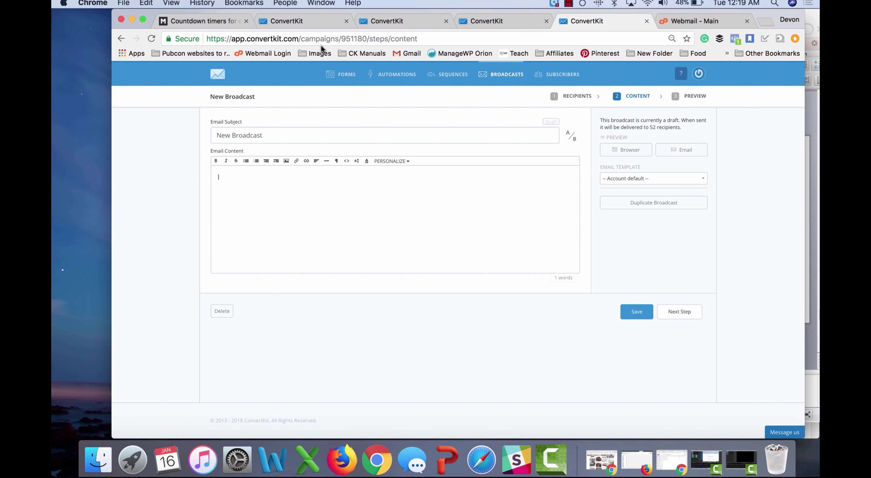
Step: Reload MotionMail and review the dashboard's 9 active countdown timers
click(201, 22)
click(210, 38)
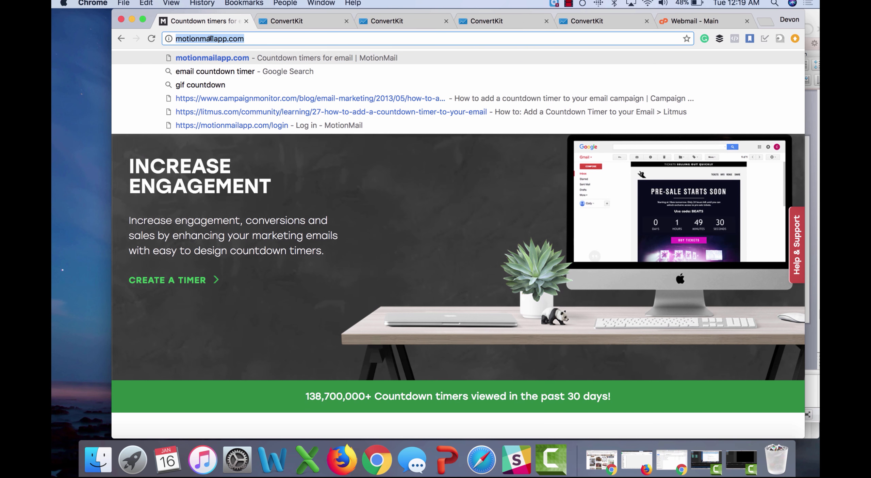
click(252, 39)
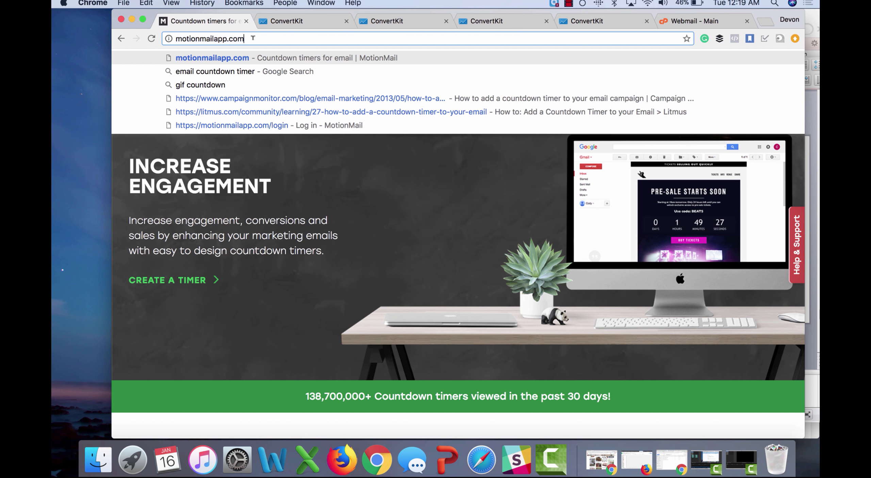
key(Return)
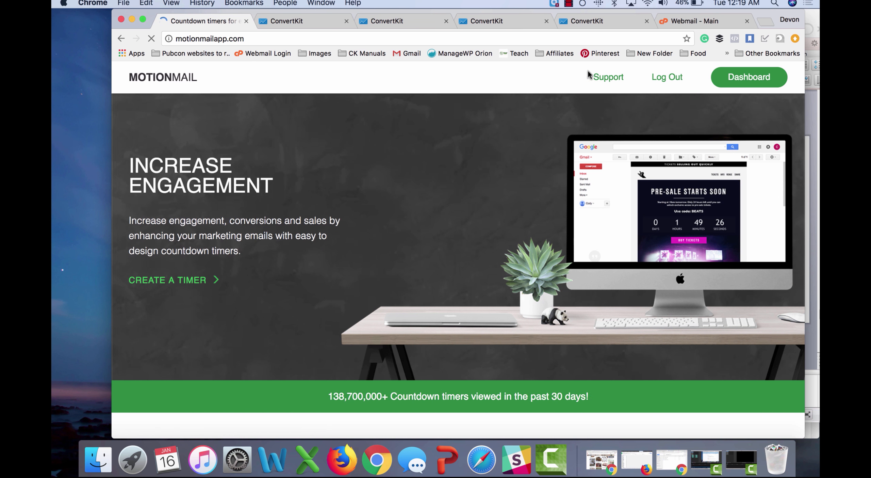
click(740, 83)
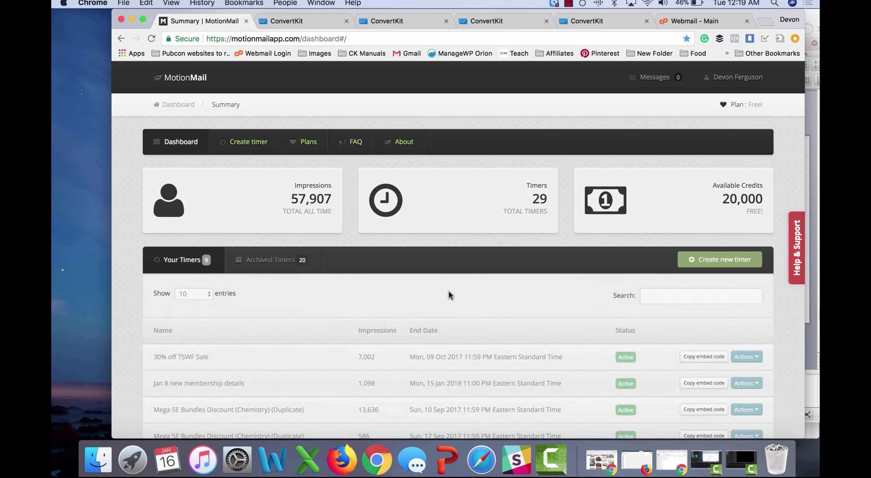
scroll(449, 295, down, 1)
scroll(449, 291, down, 10)
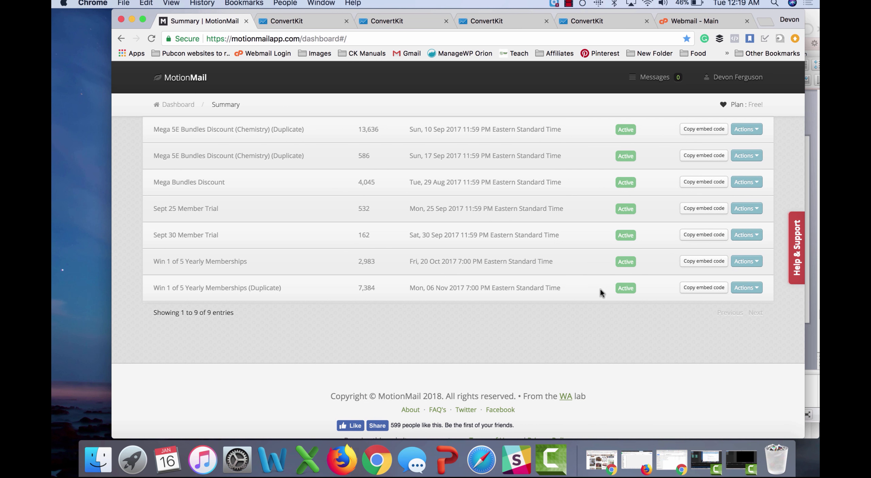
Step: Duplicate the Win 1 of 5 Yearly Memberships timer with end date January 17, 2018
click(751, 289)
click(716, 332)
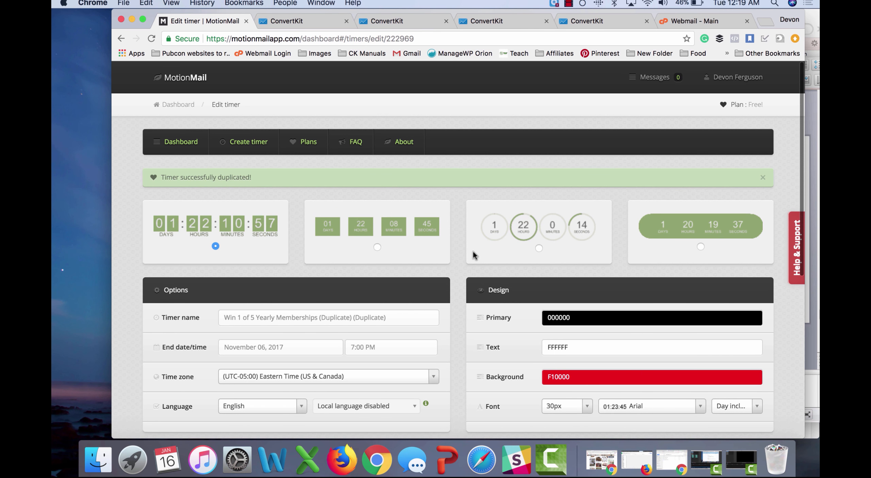
scroll(473, 251, down, 5)
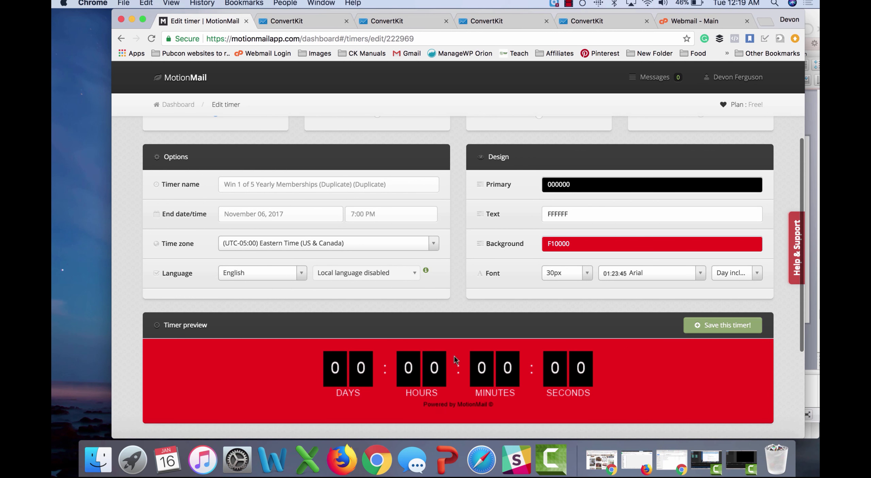
scroll(493, 363, up, 3)
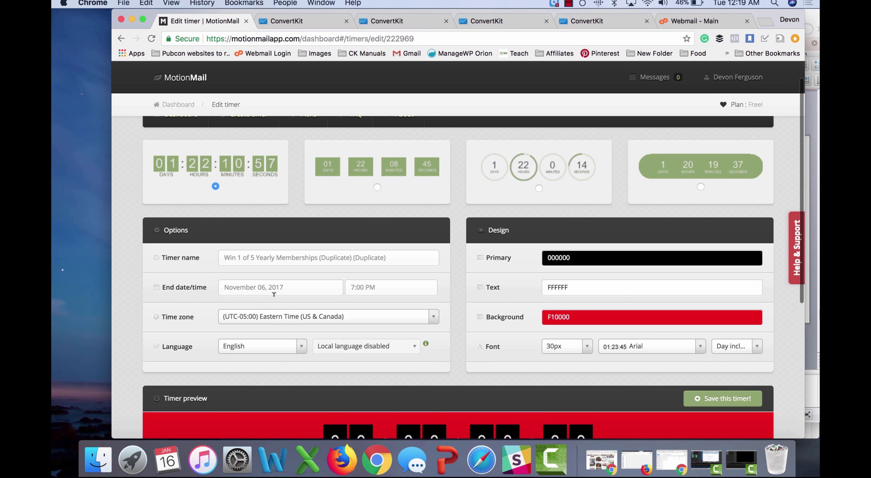
click(285, 287)
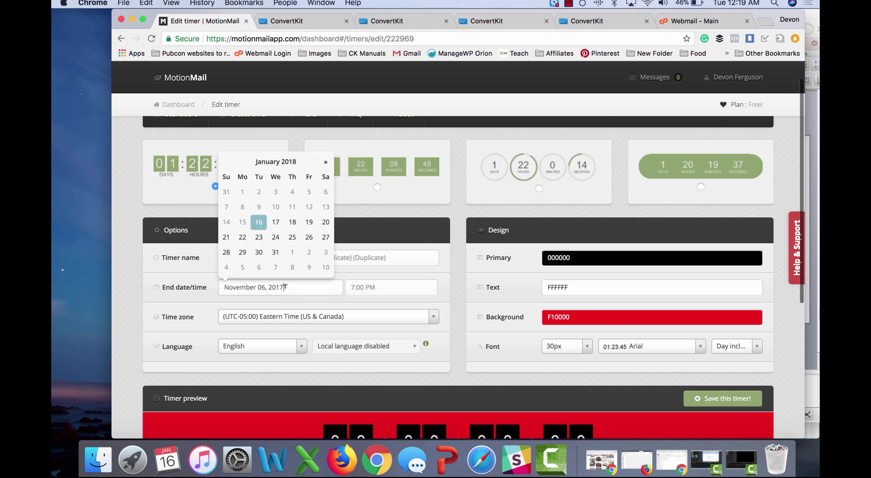
click(277, 222)
scroll(446, 337, down, 6)
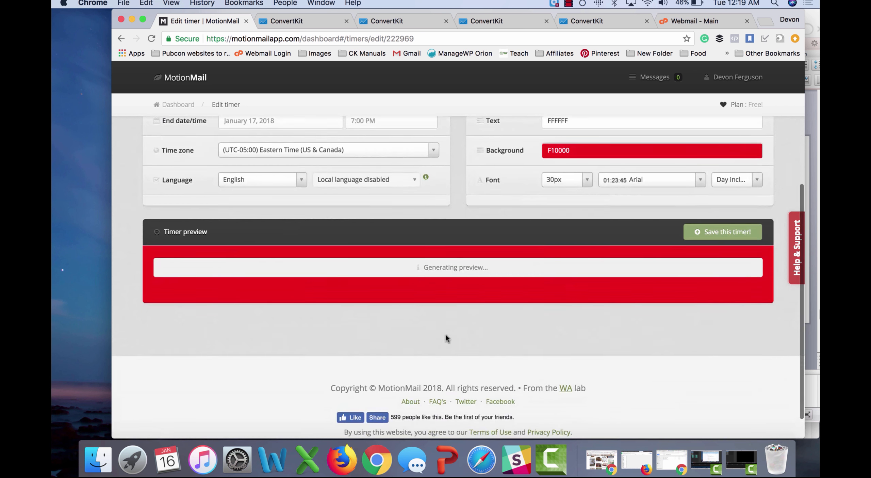
click(723, 240)
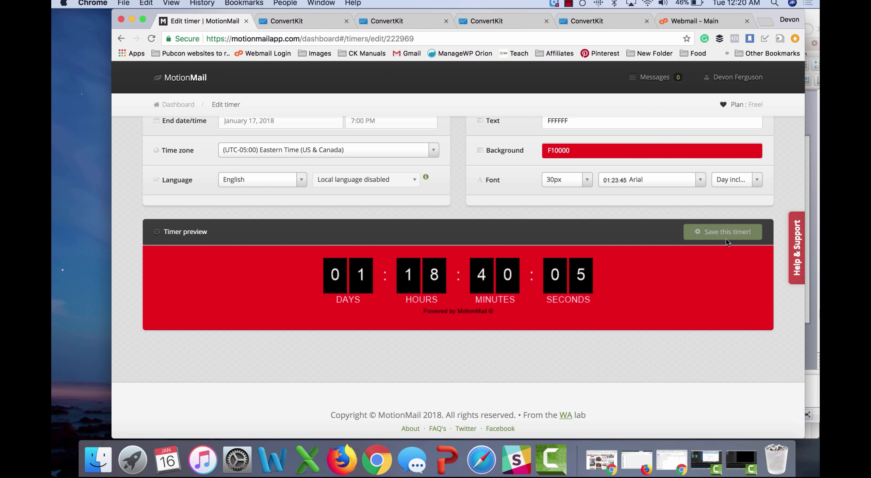
Step: Save the new timer again and select its full embed code
scroll(604, 301, down, 10)
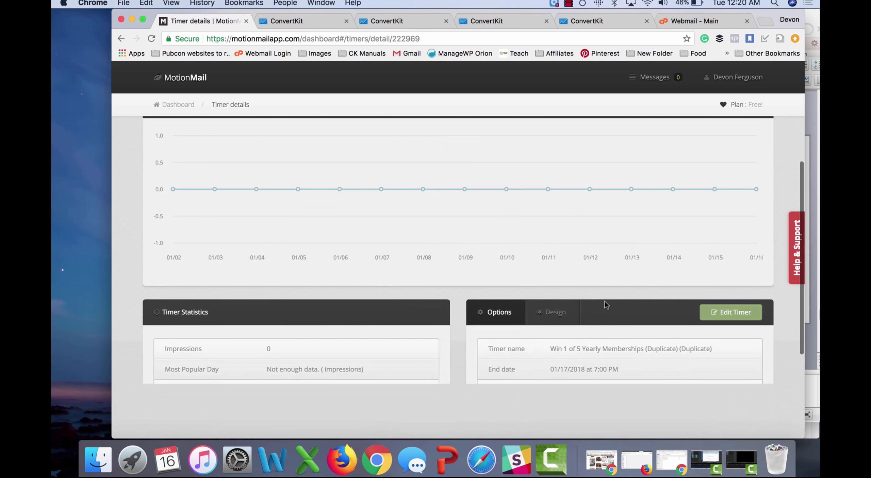
scroll(604, 301, up, 10)
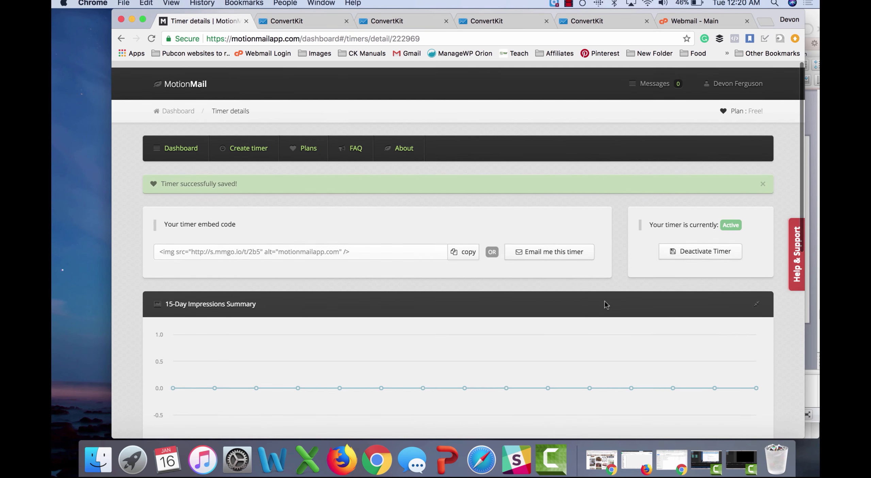
scroll(295, 221, left, 5)
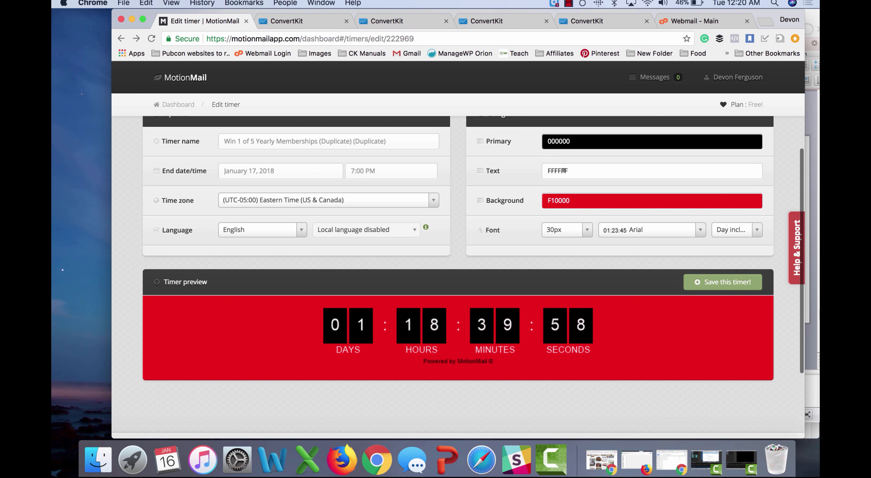
scroll(413, 194, up, 2)
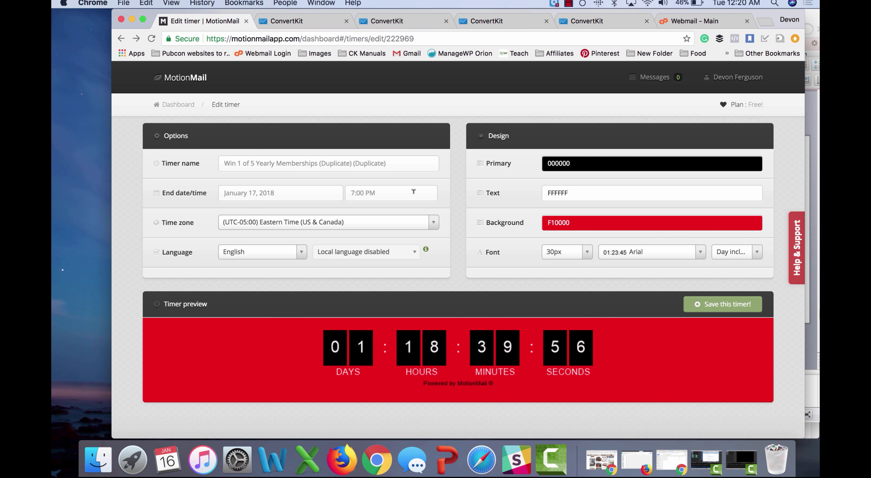
scroll(459, 176, up, 5)
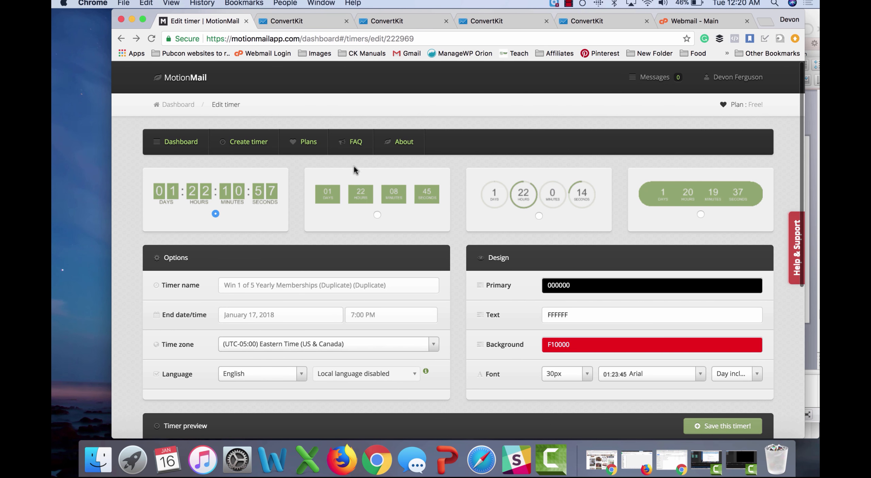
scroll(394, 257, down, 10)
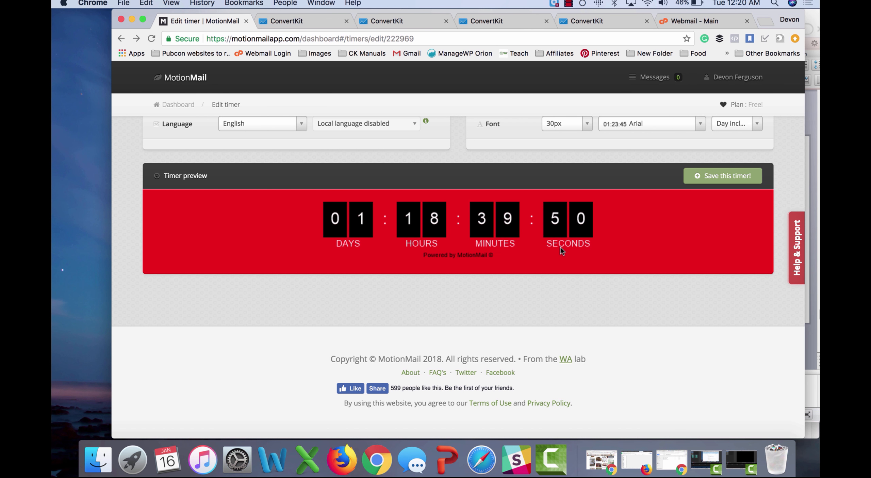
click(737, 177)
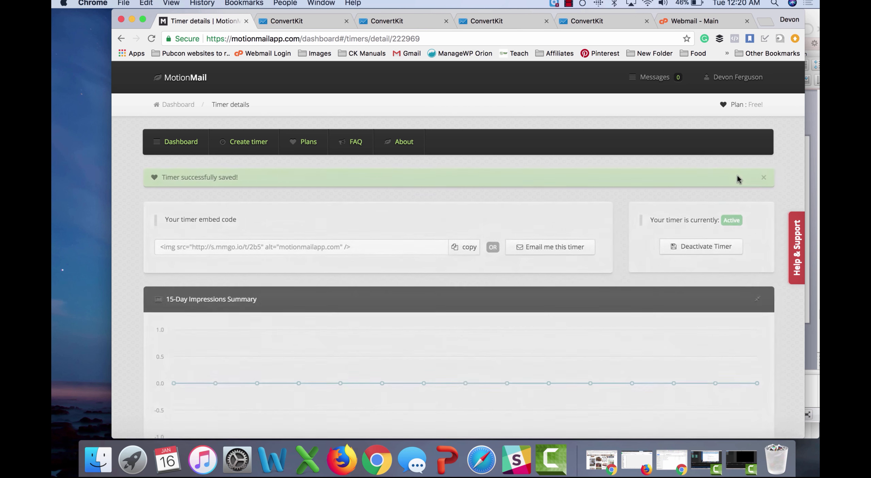
click(349, 244)
key(super+c)
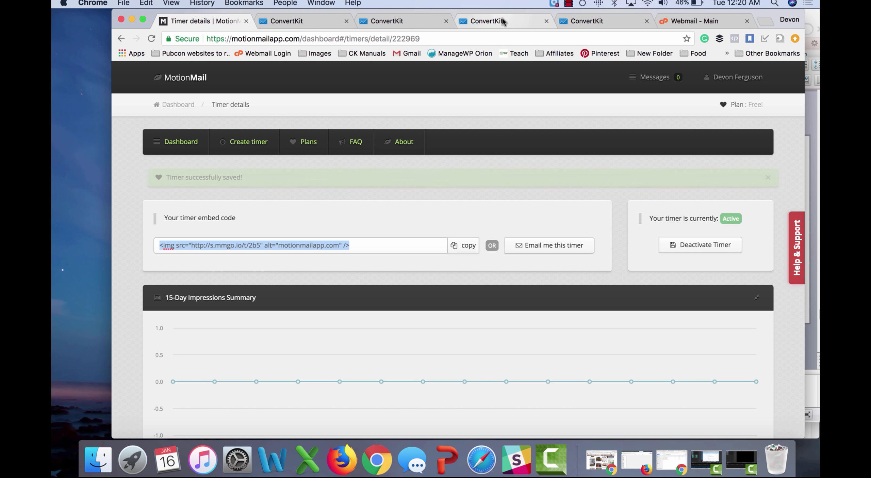
Step: Paste the timer embed code into the New Broadcast body's HTML source view
click(291, 21)
click(403, 21)
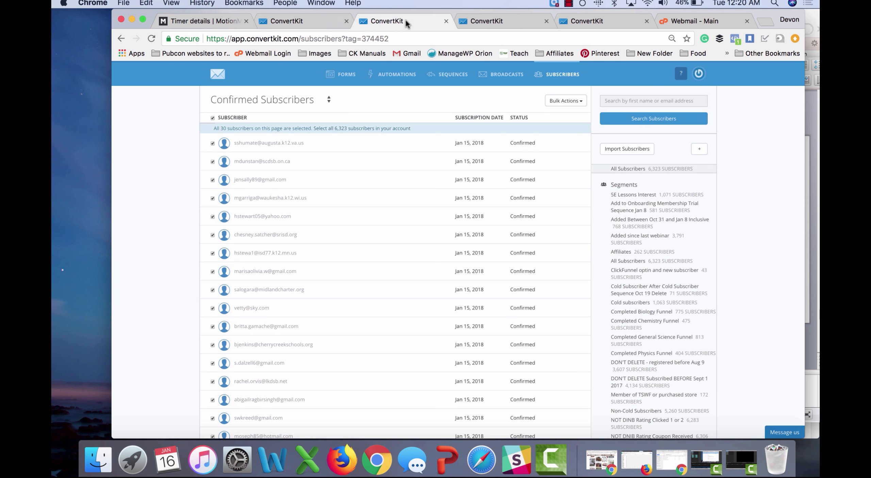
click(488, 24)
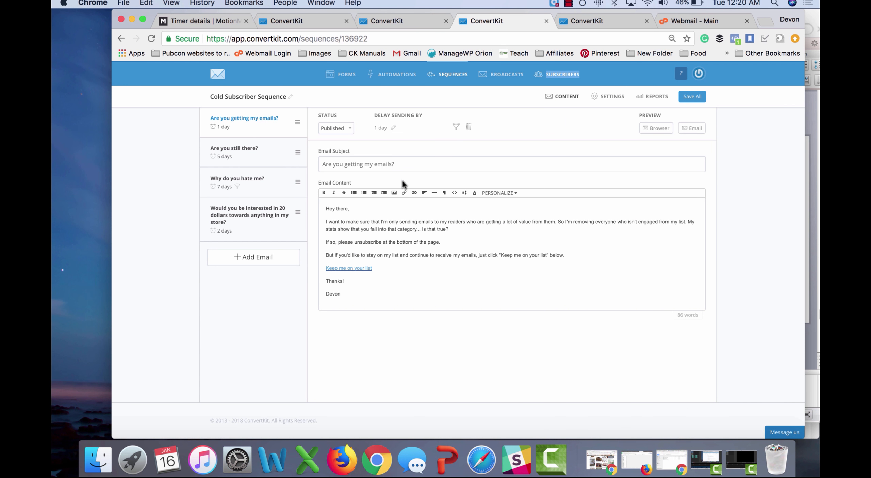
click(587, 21)
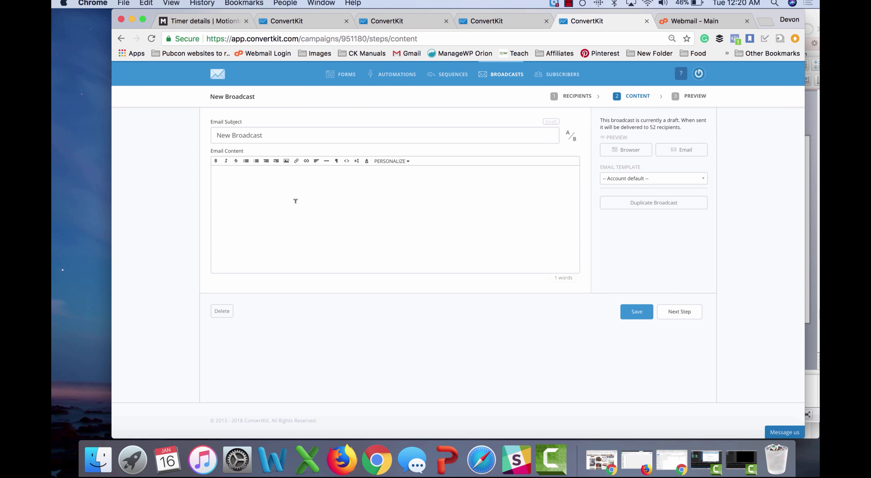
click(346, 162)
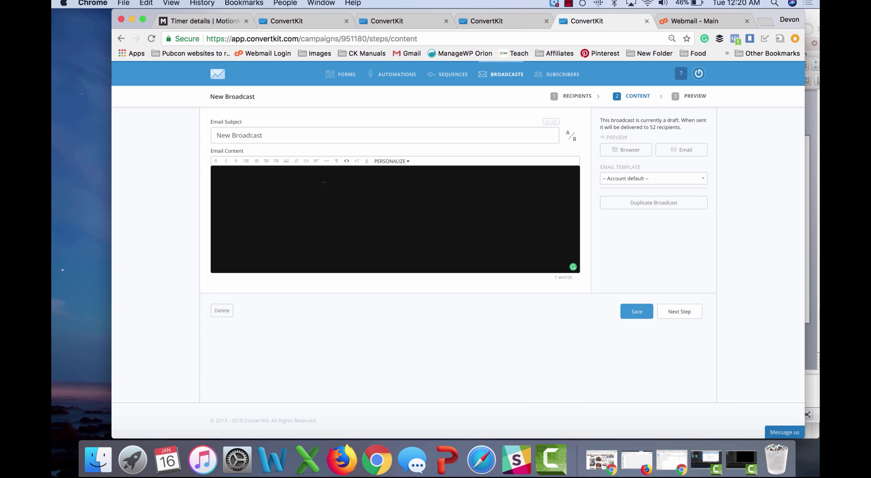
key(super+v)
click(347, 162)
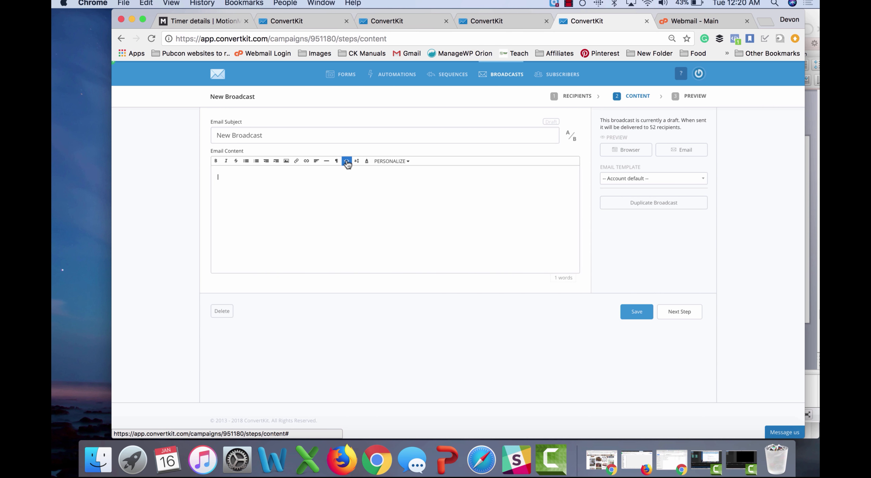
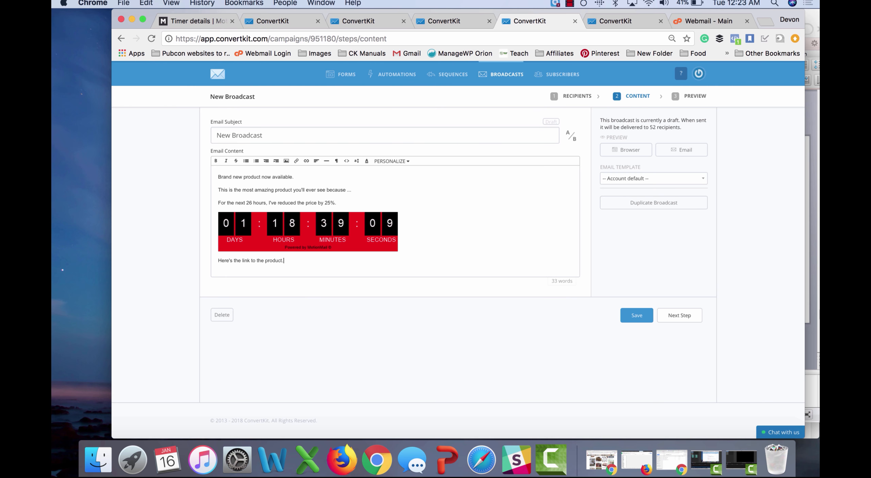
Step: Start a new paragraph below the 'Here's the link to the product' line
key(Return)
text(Devon)
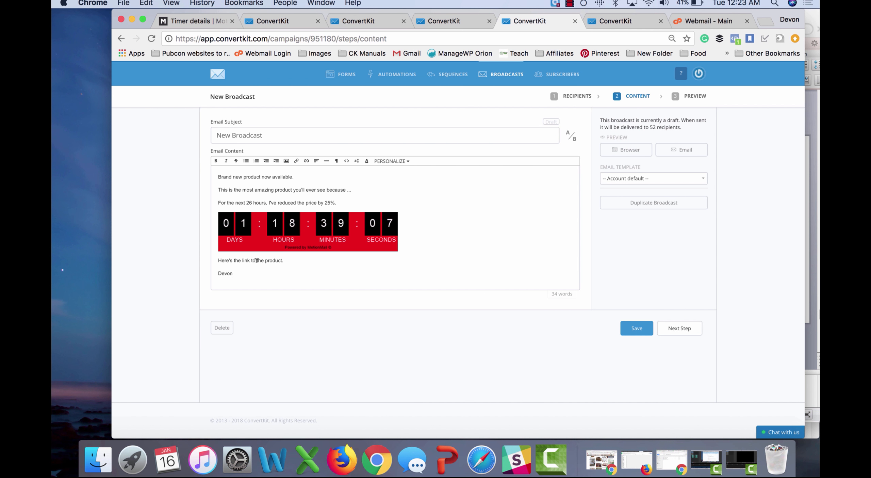
triple_click(256, 260)
key(super+k)
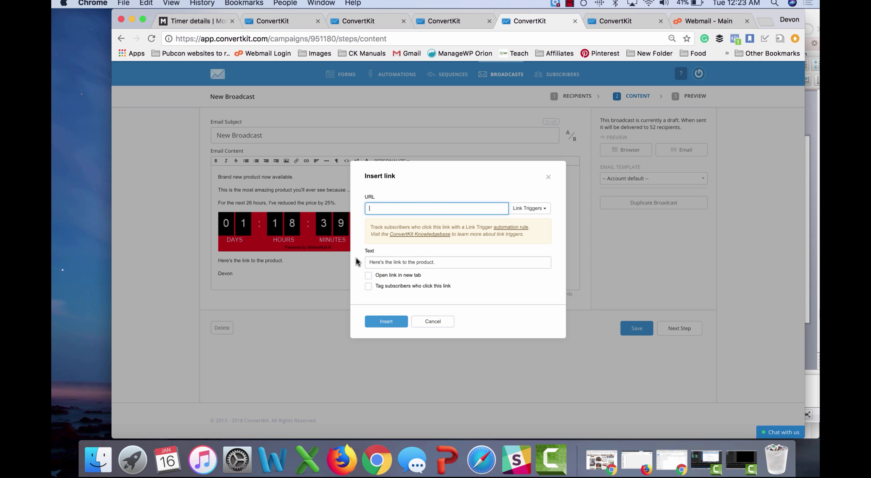
text(www.produ)
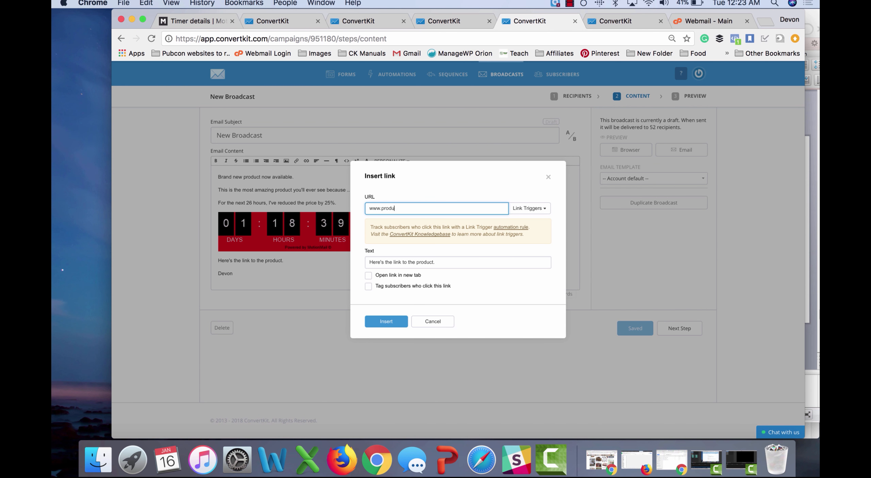
text(ct.com)
click(412, 285)
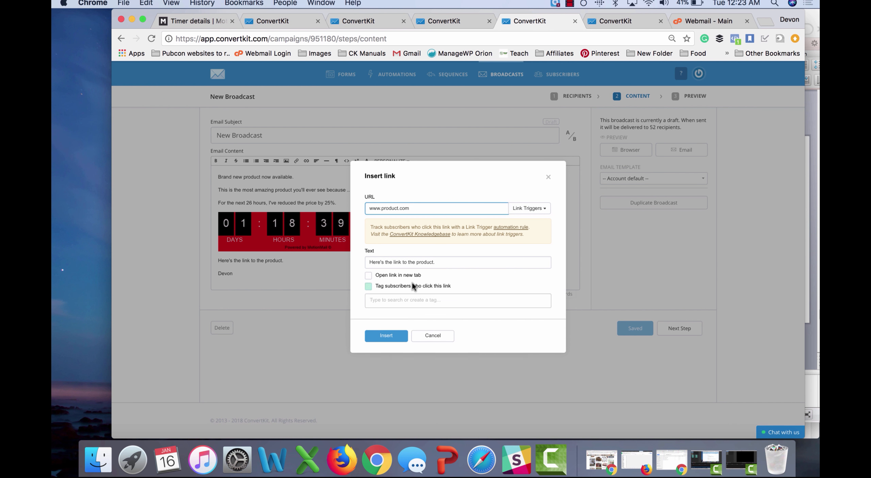
click(414, 298)
text(CLICK)
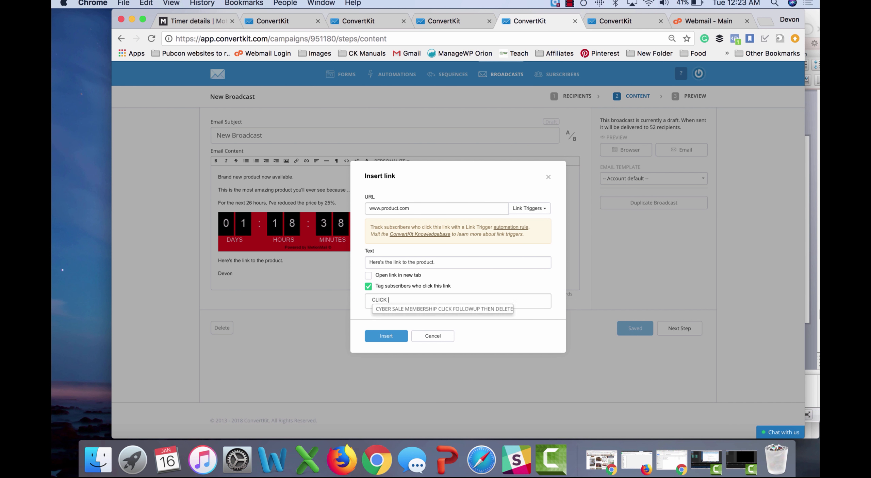
text(ED NEW )
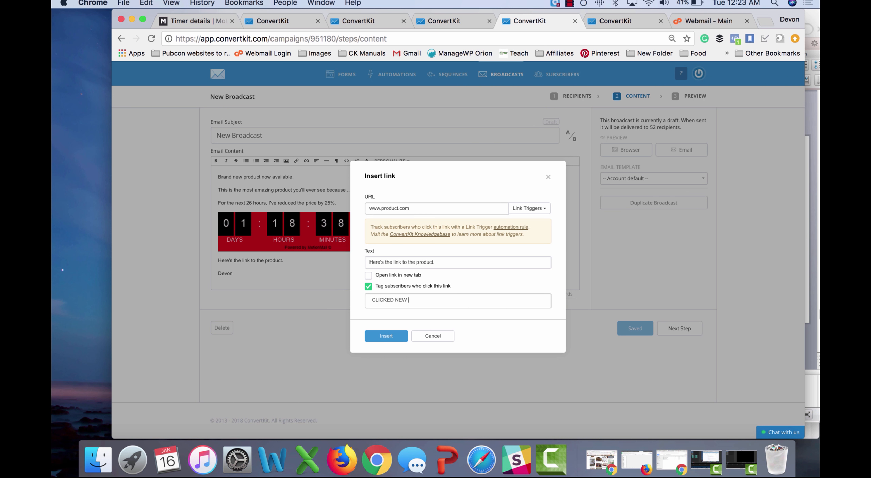
text(PRODUCT LINK - INTERESTED)
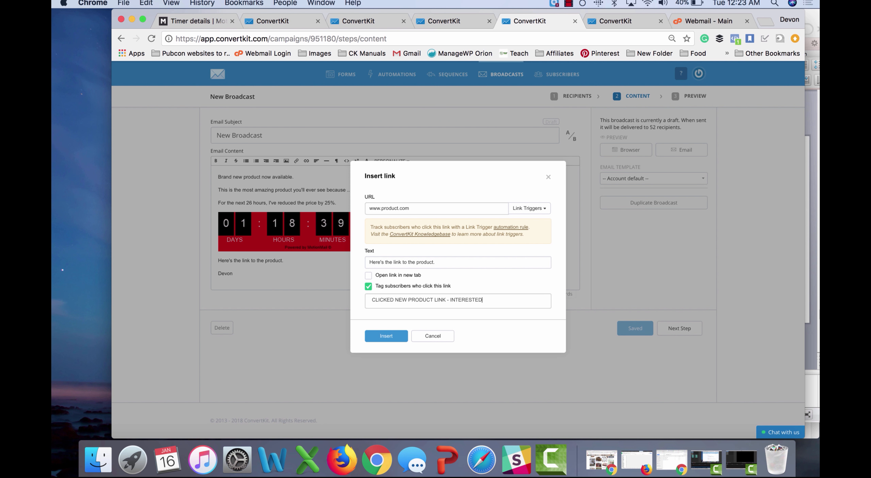
click(389, 337)
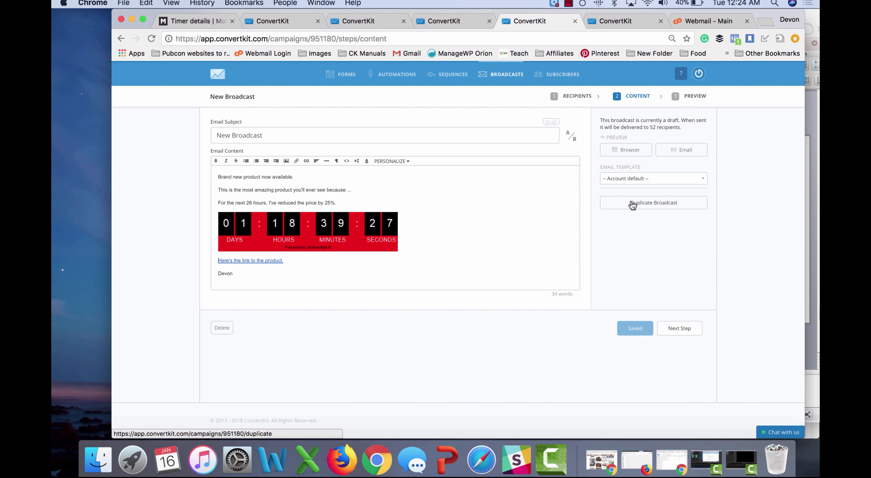
click(699, 79)
Step: Go to Account settings and then its Email Templates section
click(685, 99)
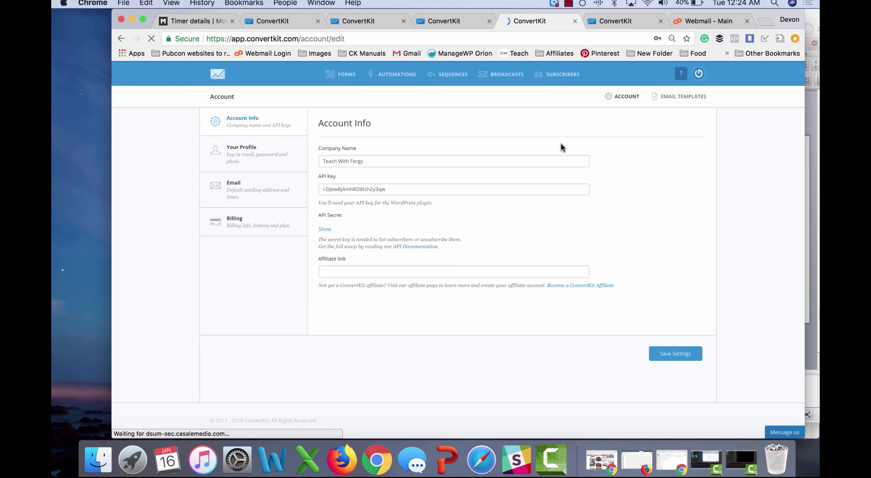
click(668, 98)
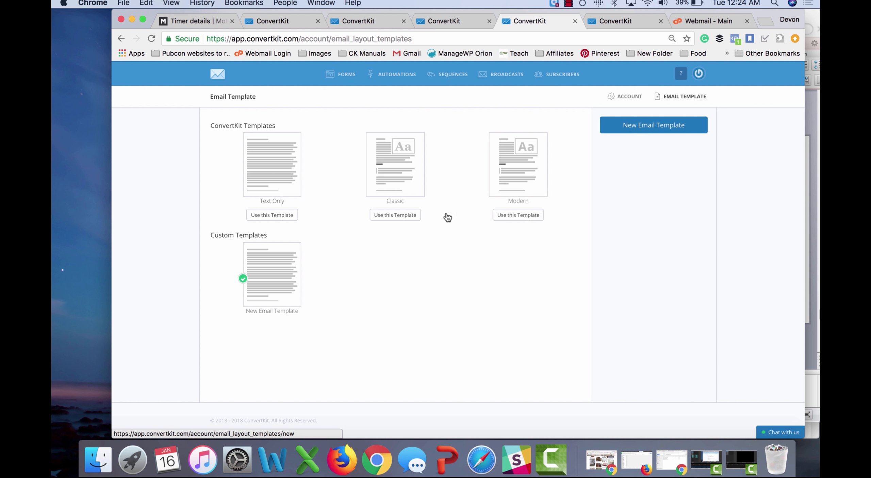
Step: Open the custom New Email Template and review its HTML around the Facebook link and 'Let's be social' line
click(267, 274)
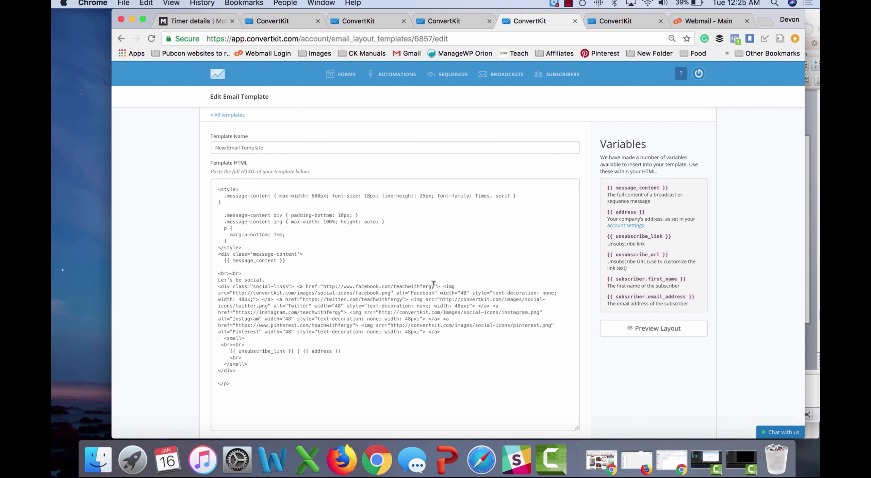
drag(433, 283, 395, 282)
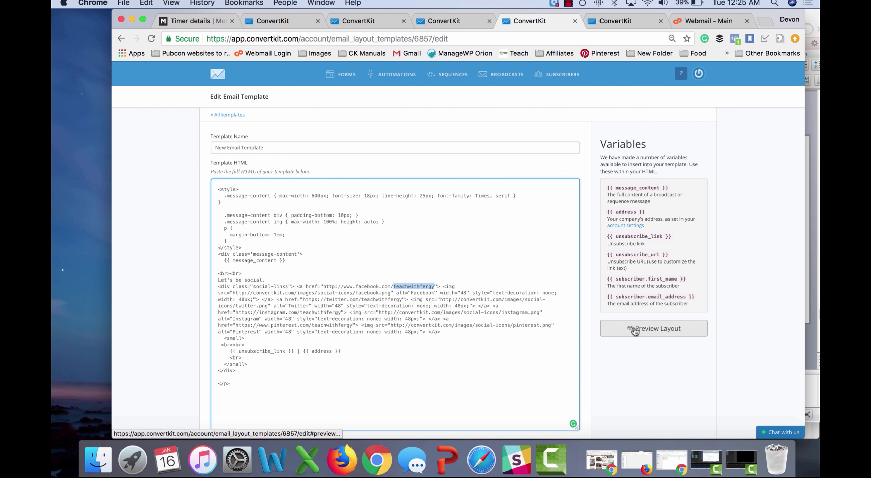
click(504, 325)
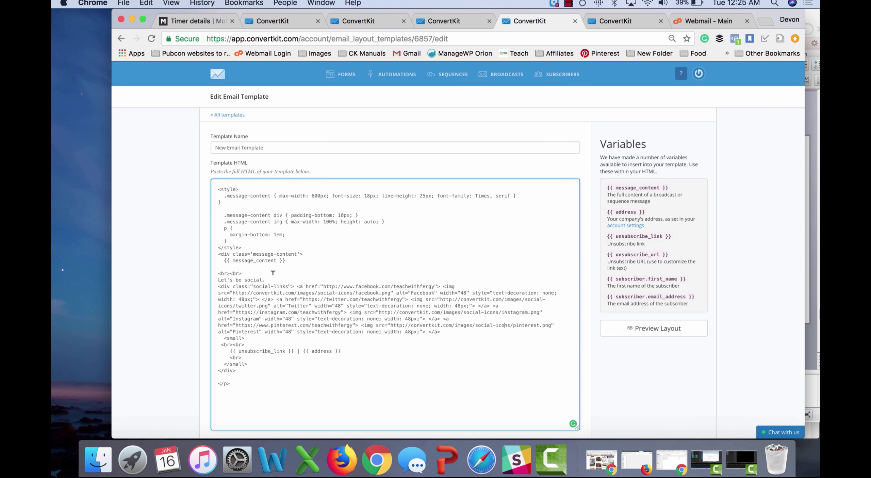
triple_click(242, 275)
click(256, 264)
Step: Close the campaign report and template editor tabs and return to the CLICKED Membership Link subscribers
click(622, 24)
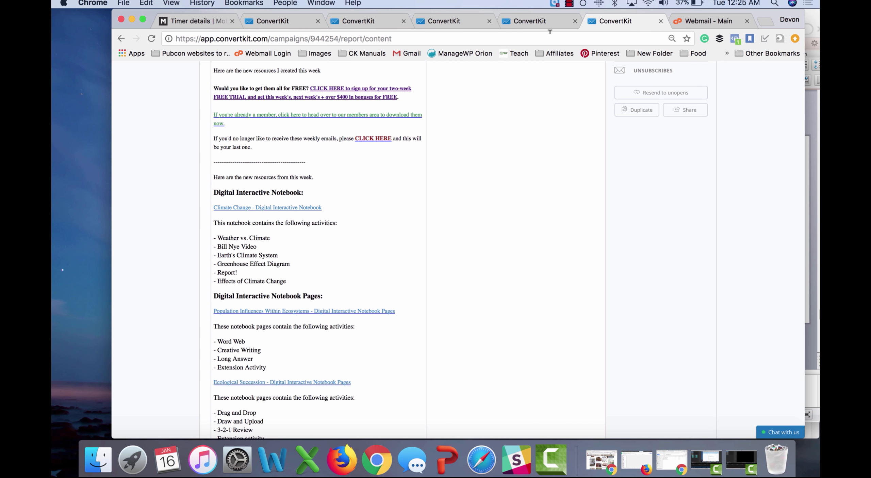
click(661, 20)
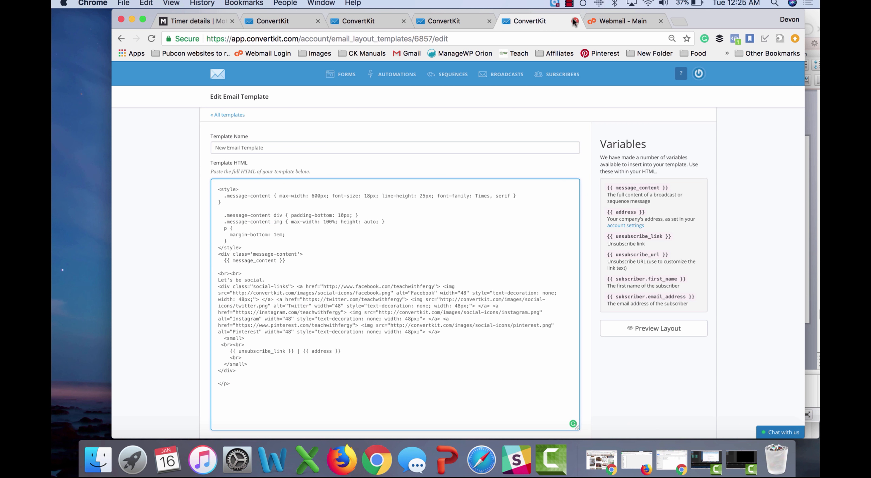
click(575, 21)
click(465, 20)
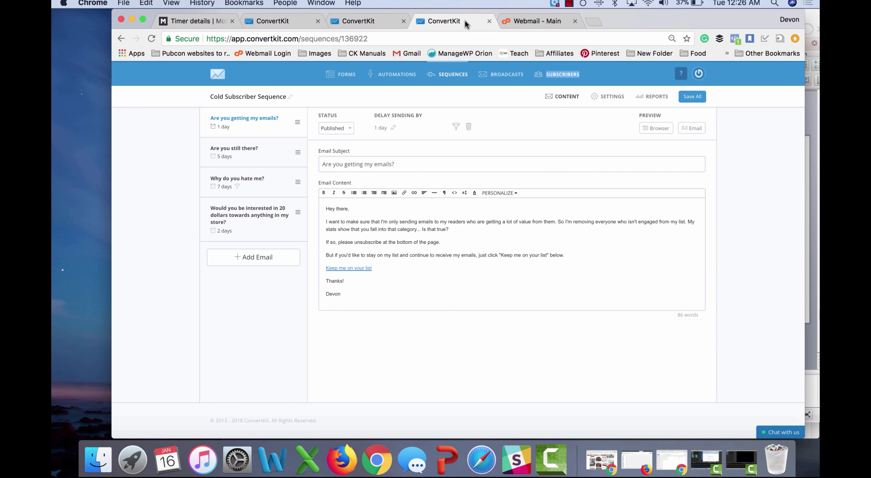
click(430, 22)
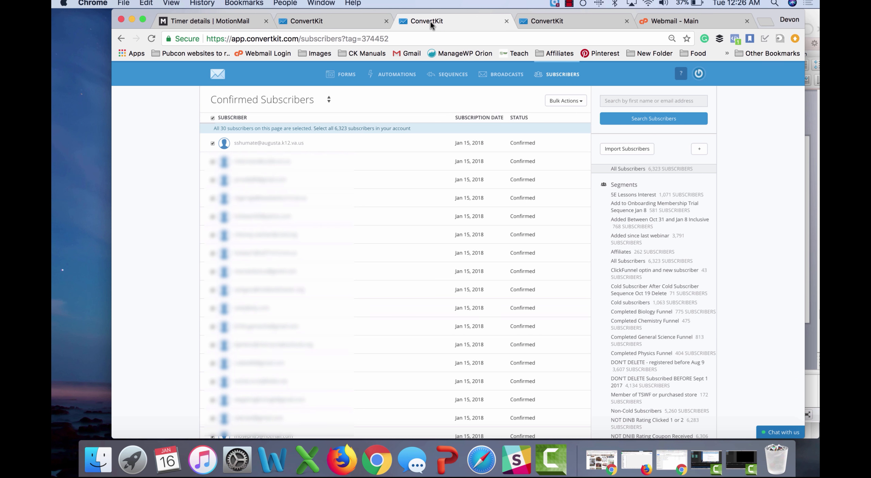
click(342, 17)
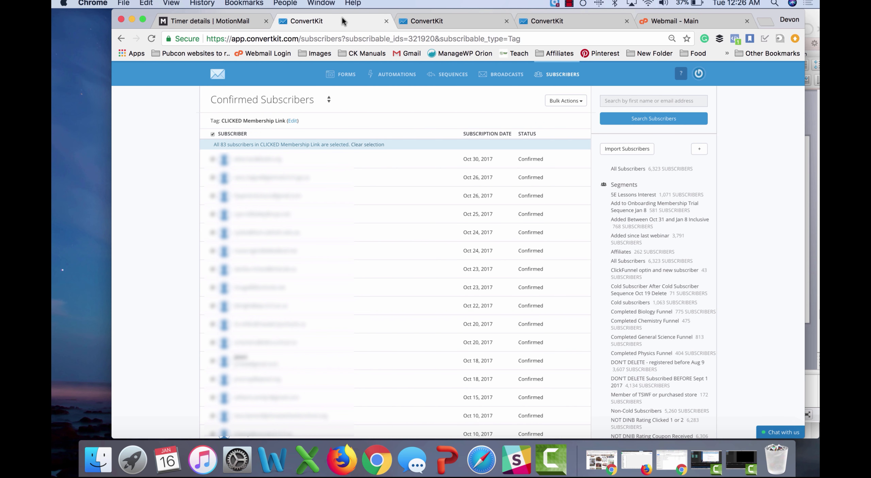
Step: Find the sidebar's Segments list and begin a new segment
scroll(628, 267, down, 7)
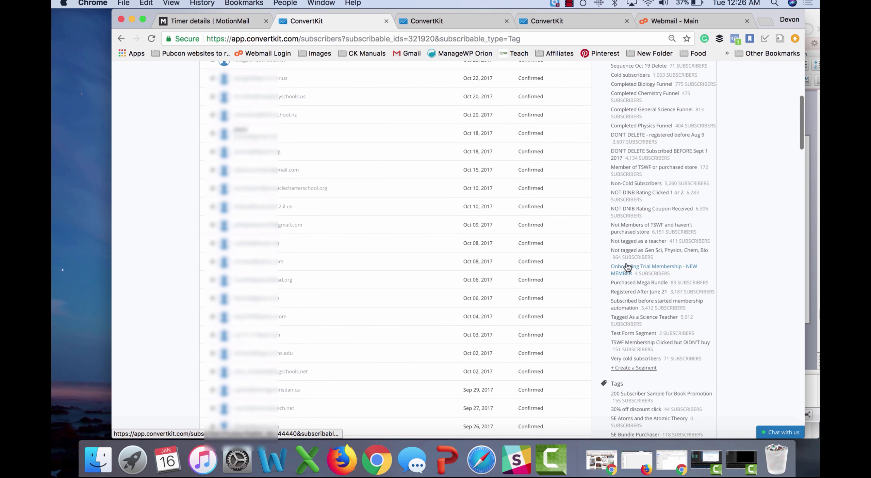
scroll(628, 267, down, 1)
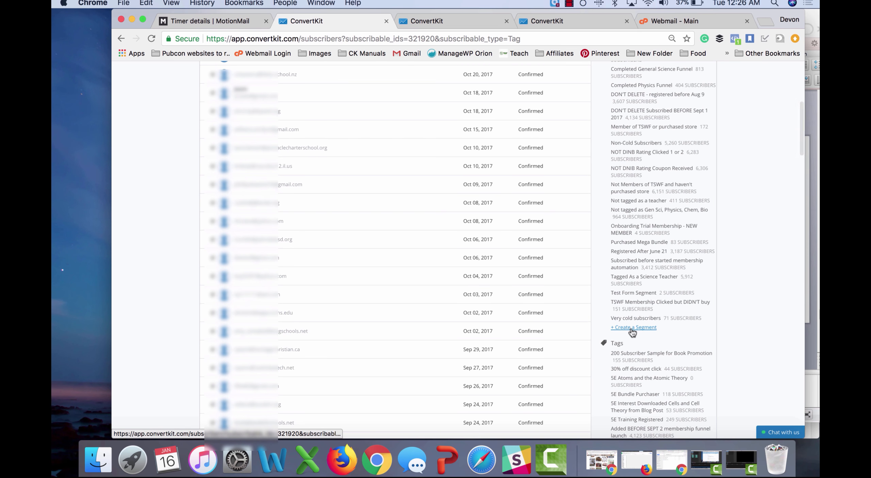
scroll(632, 332, up, 3)
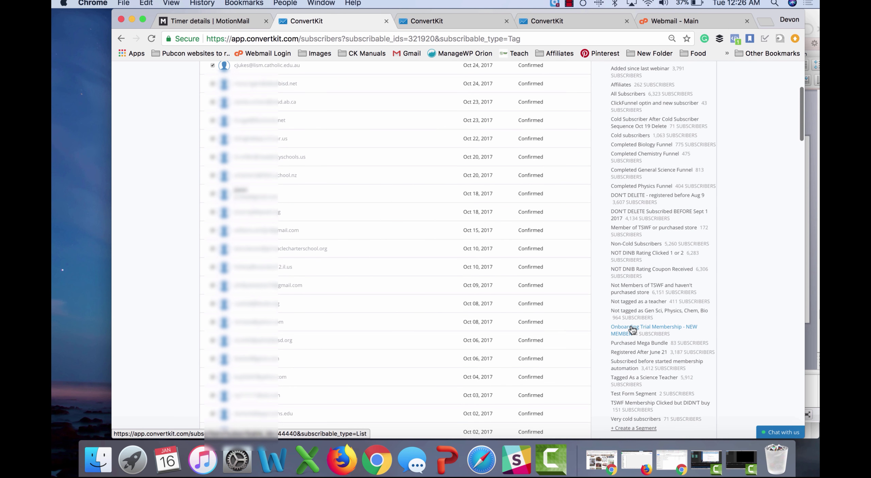
scroll(633, 330, down, 4)
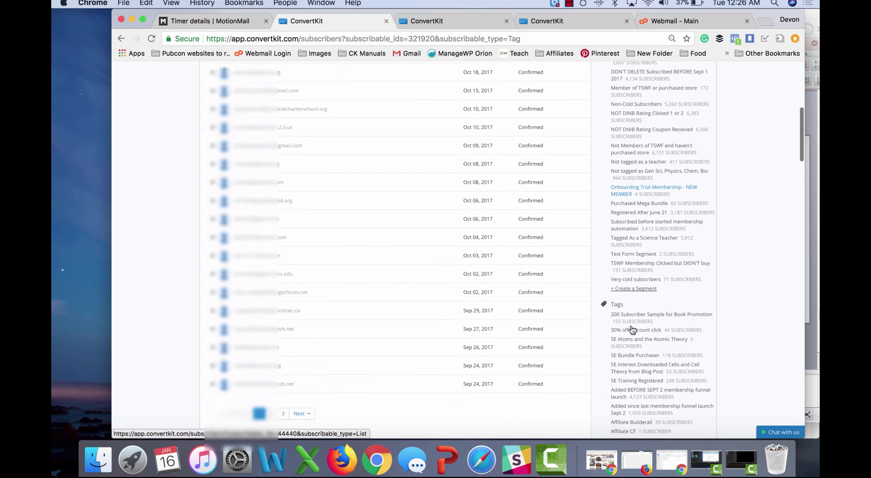
click(646, 289)
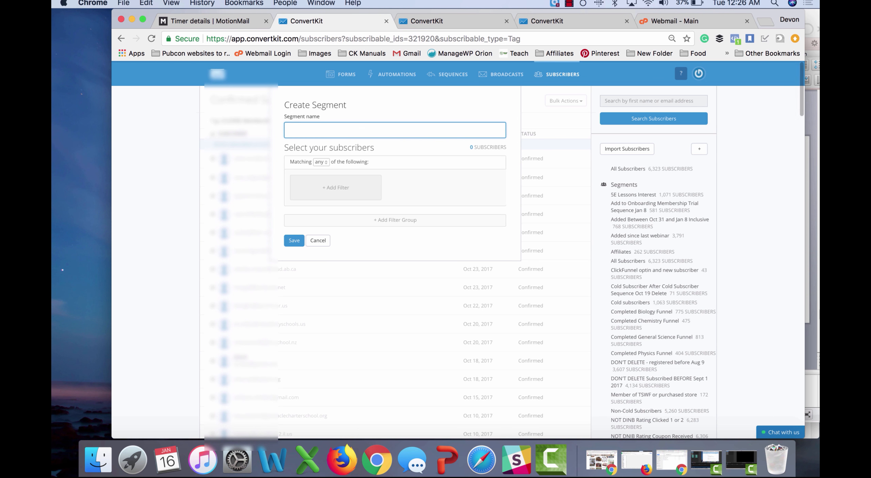
Step: Name the segment COLD SUBSCRIBERS 1 and add a Cold subscribers filter
text(COLD SU)
text(BSCRIBERS )
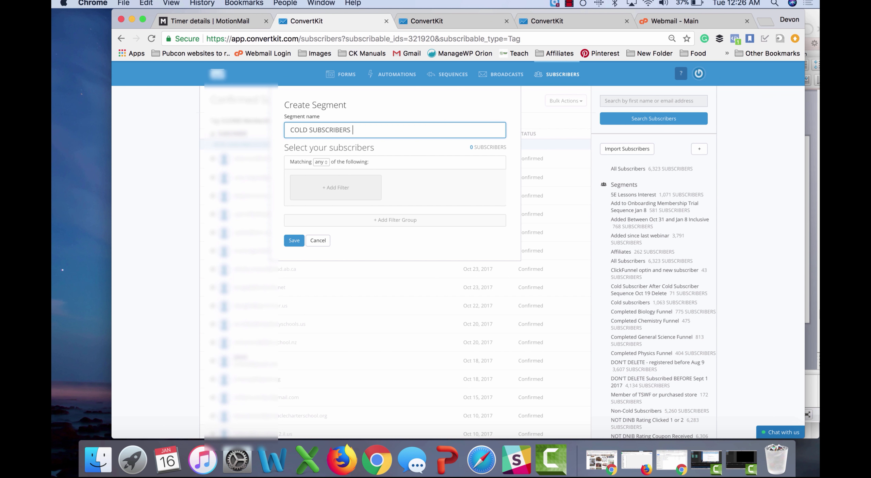
text(1)
click(331, 187)
click(330, 190)
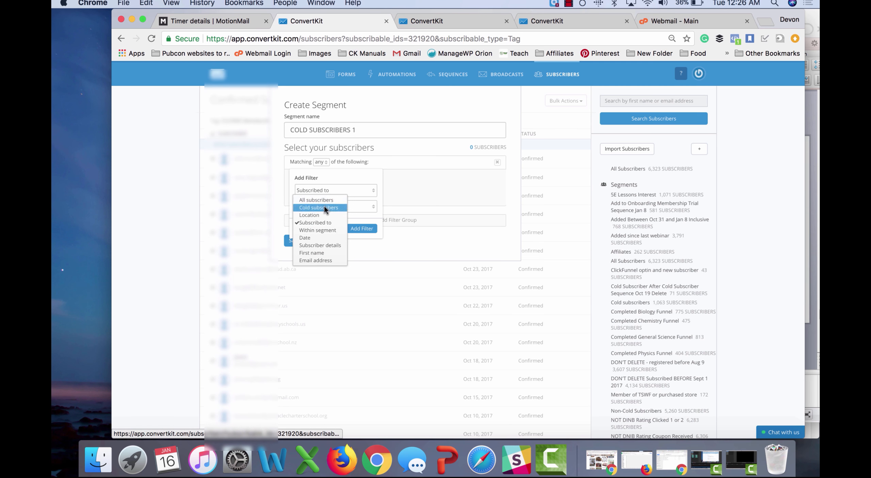
click(324, 206)
click(361, 212)
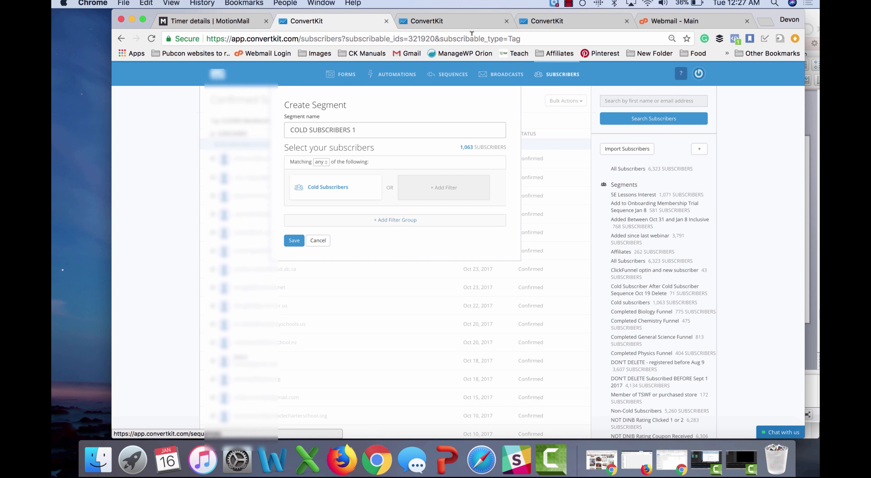
click(463, 24)
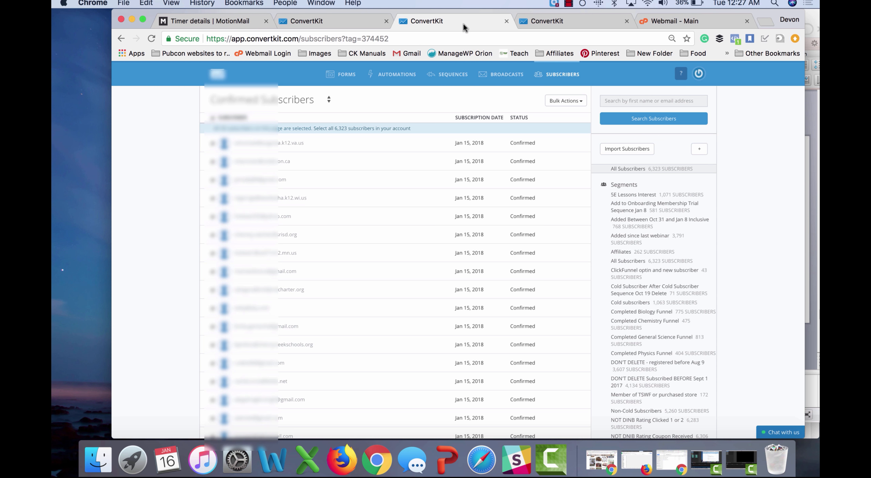
Step: Move through the tabs back to the saved COLD SUBSCRIBERS 1 list of 1,063 subscribers
click(541, 21)
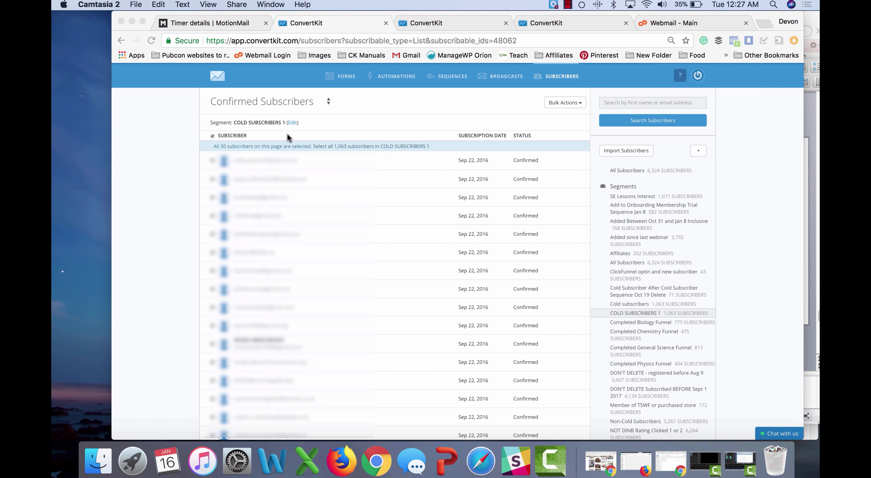
click(525, 18)
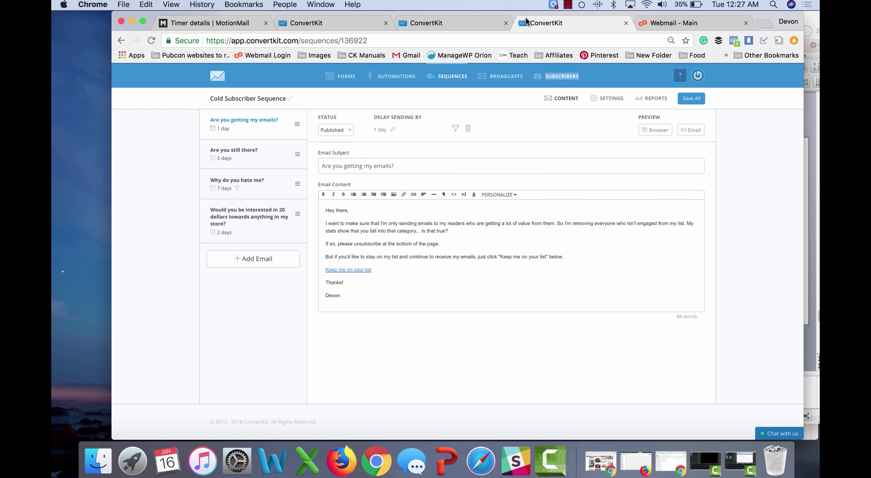
click(339, 25)
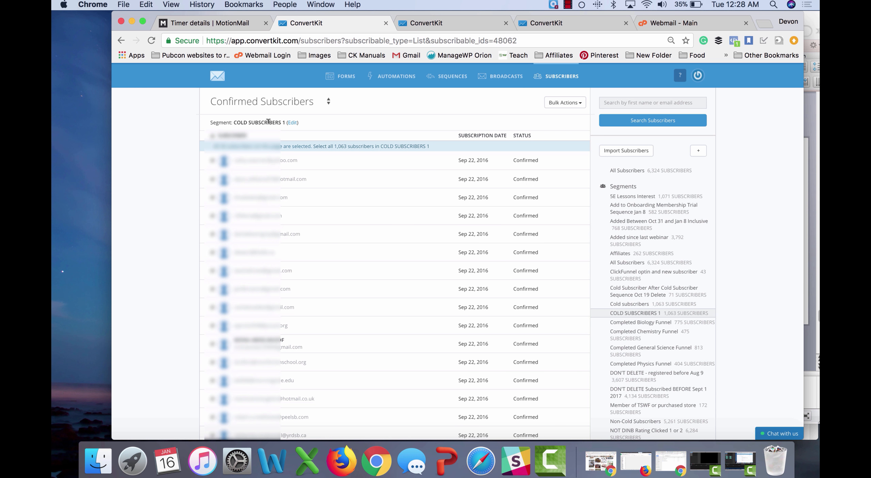
Step: Select all 1,063 segment subscribers and choose the bulk Tag action
click(213, 139)
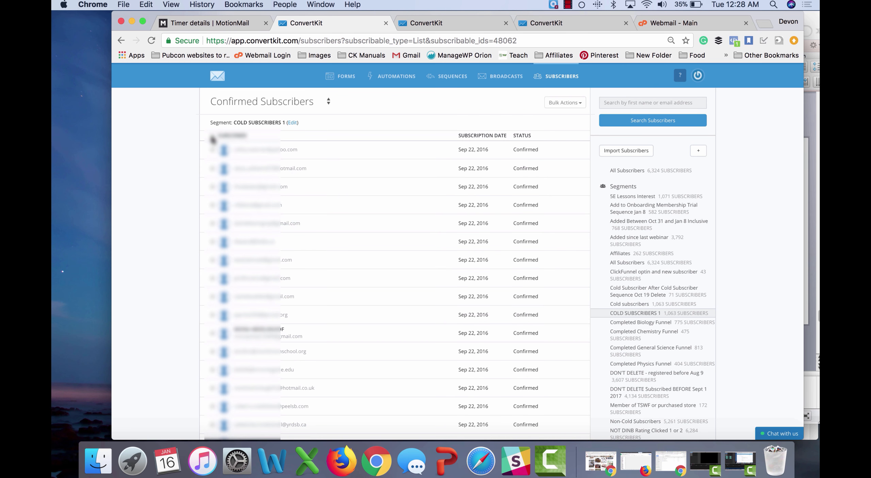
click(212, 140)
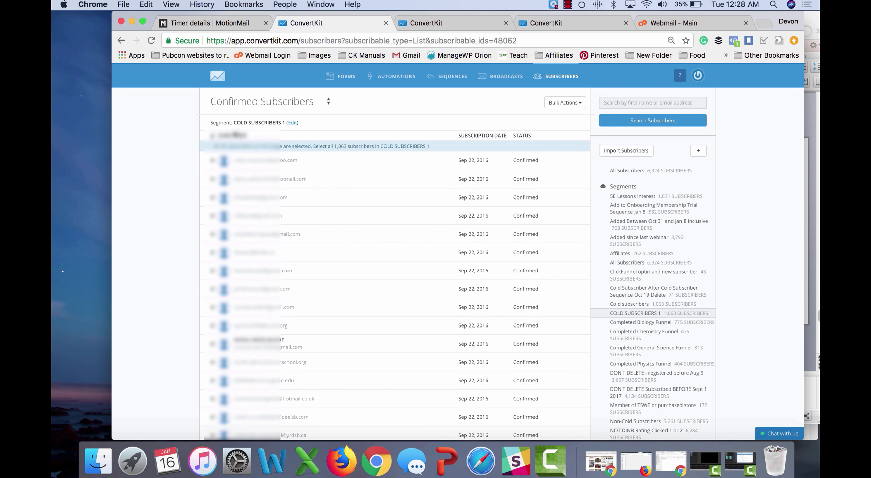
click(372, 147)
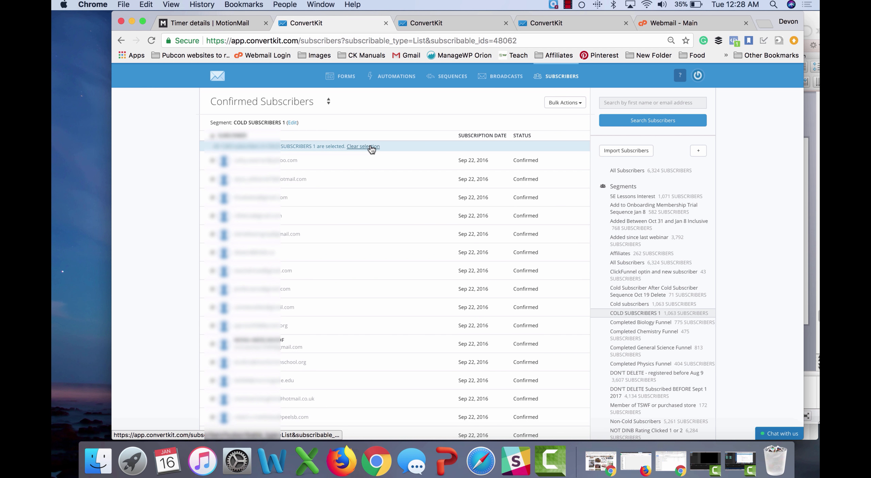
click(562, 103)
click(555, 118)
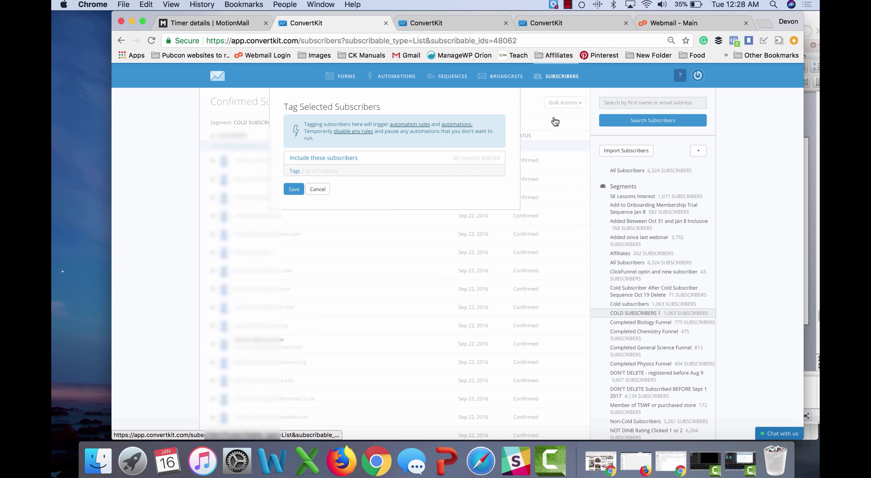
Step: Apply the Cold Subscribers tag and return to the Cold Subscriber Sequence
click(368, 172)
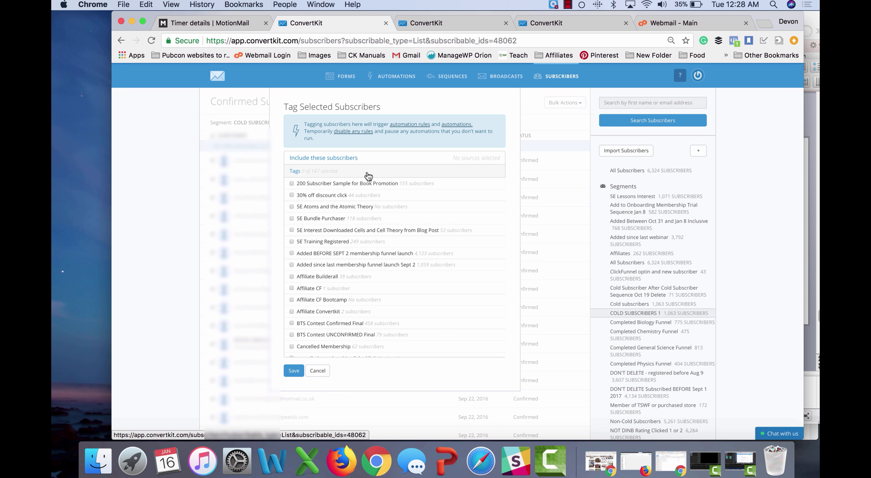
scroll(357, 255, down, 10)
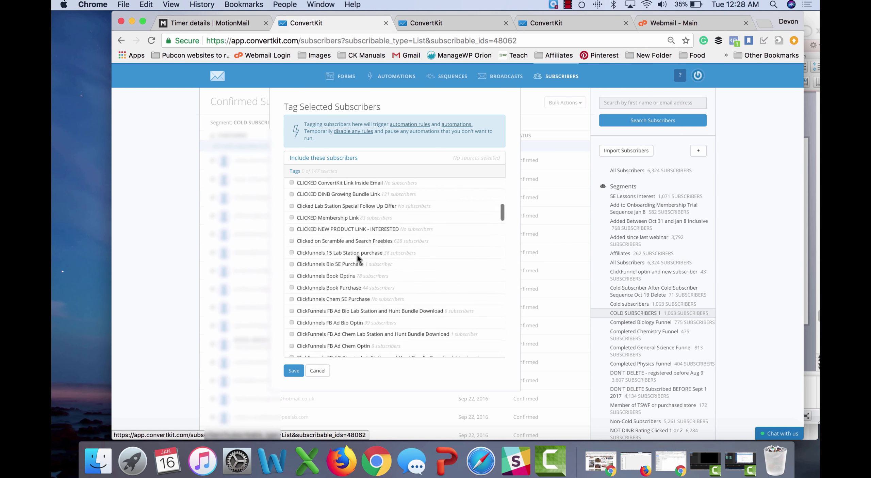
scroll(358, 254, down, 5)
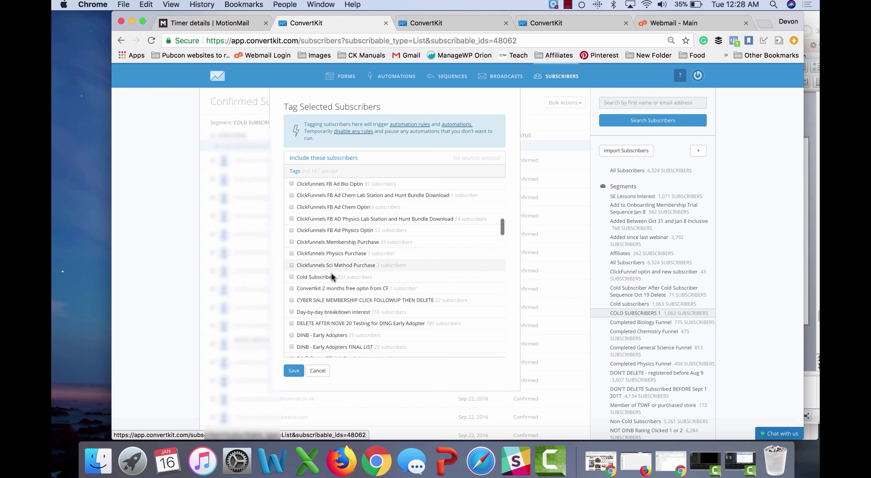
click(331, 276)
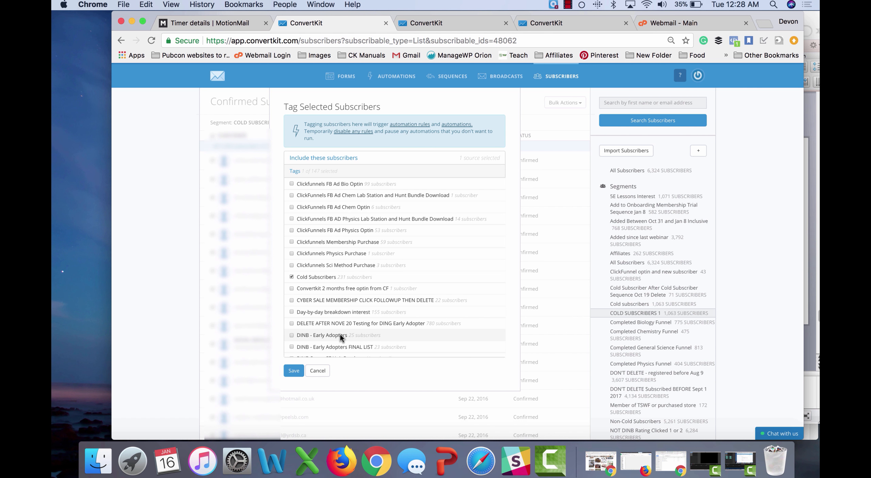
click(316, 370)
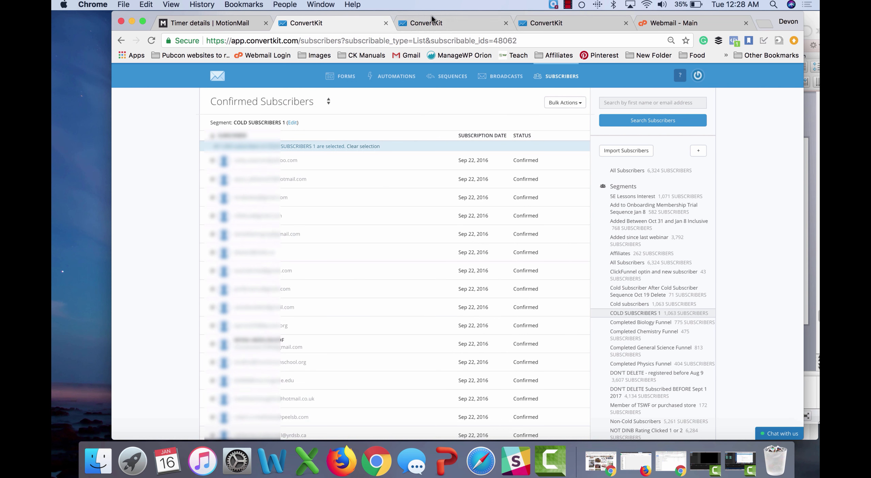
click(476, 25)
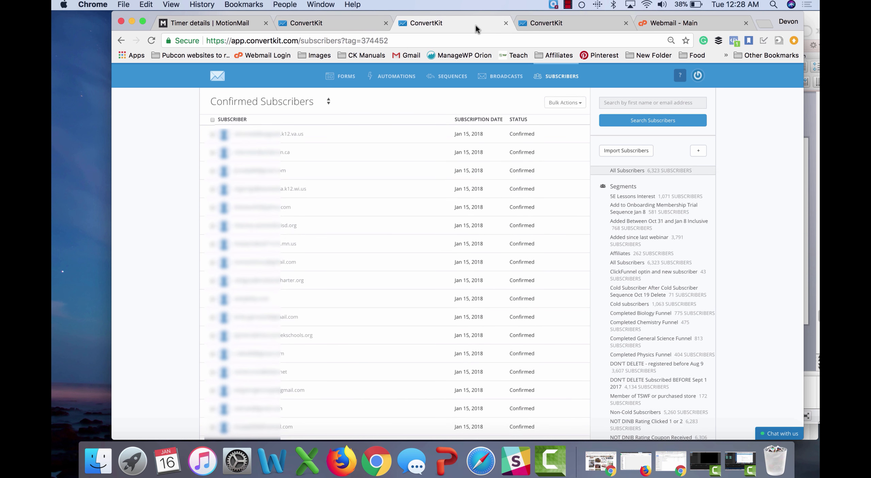
click(555, 24)
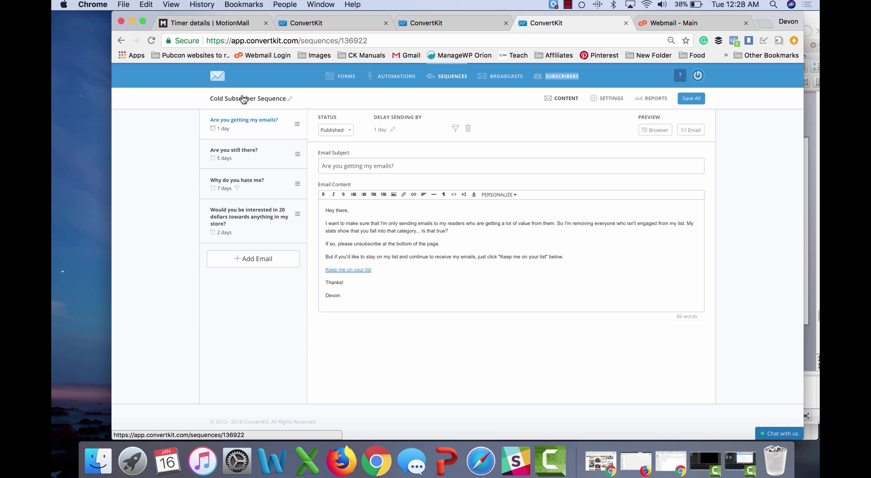